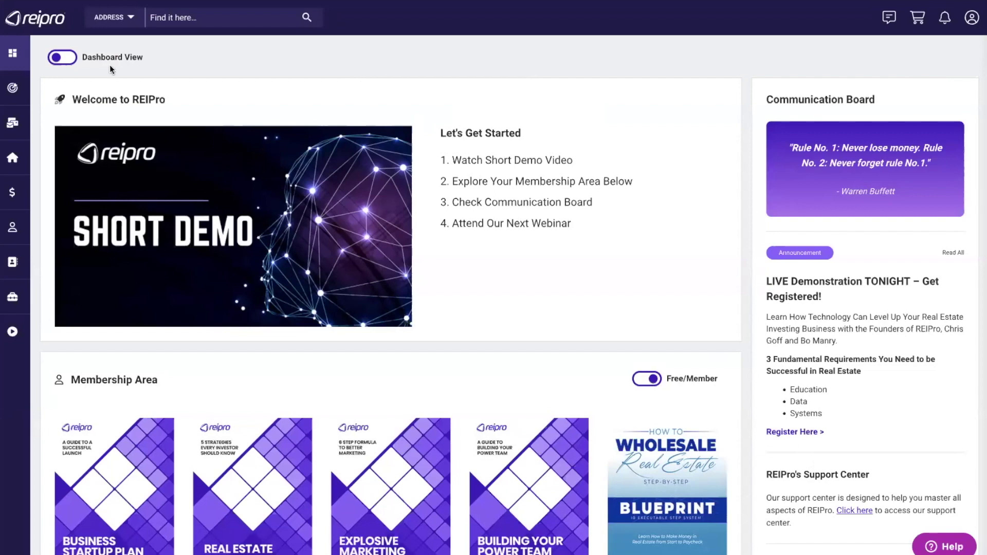
# - Glance at the statistics dashboard, then return to the welcome page and scroll through it
pyautogui.click(69, 59)
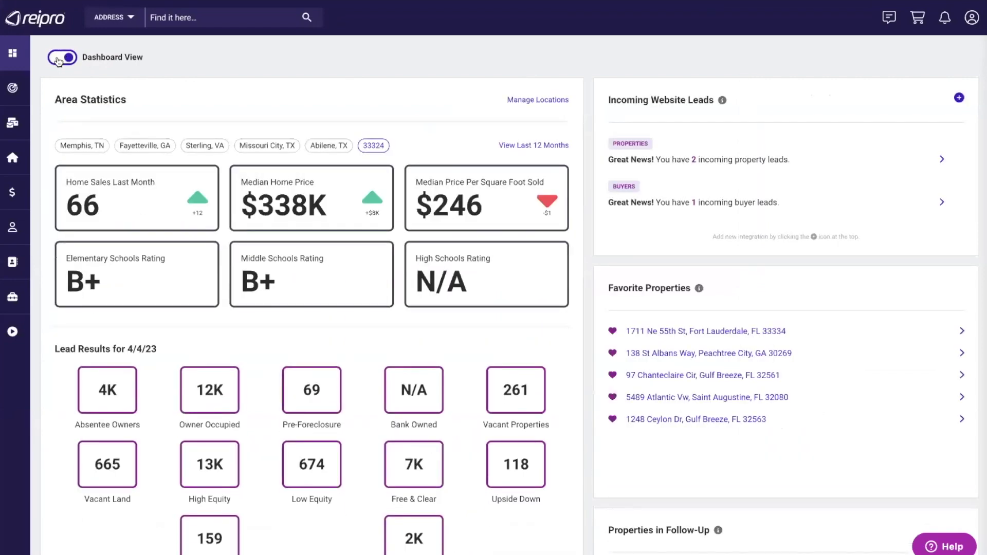
pyautogui.click(58, 62)
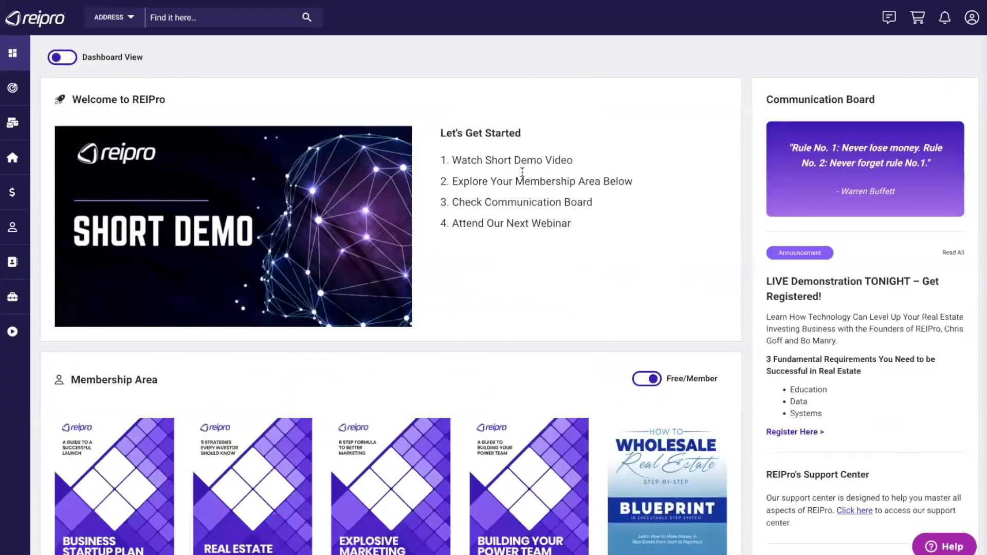
pyautogui.scroll(-2, 524, 178)
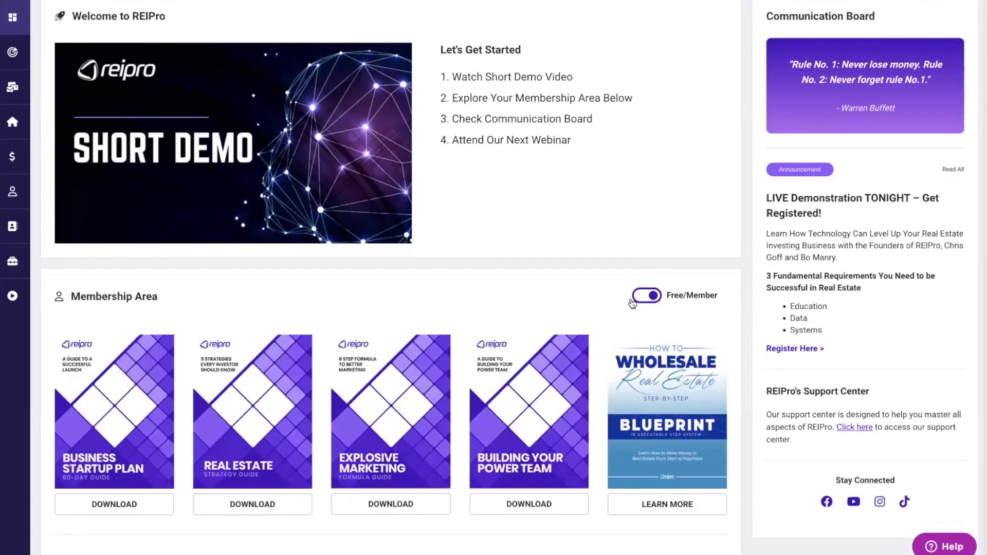
pyautogui.scroll(-3, 584, 299)
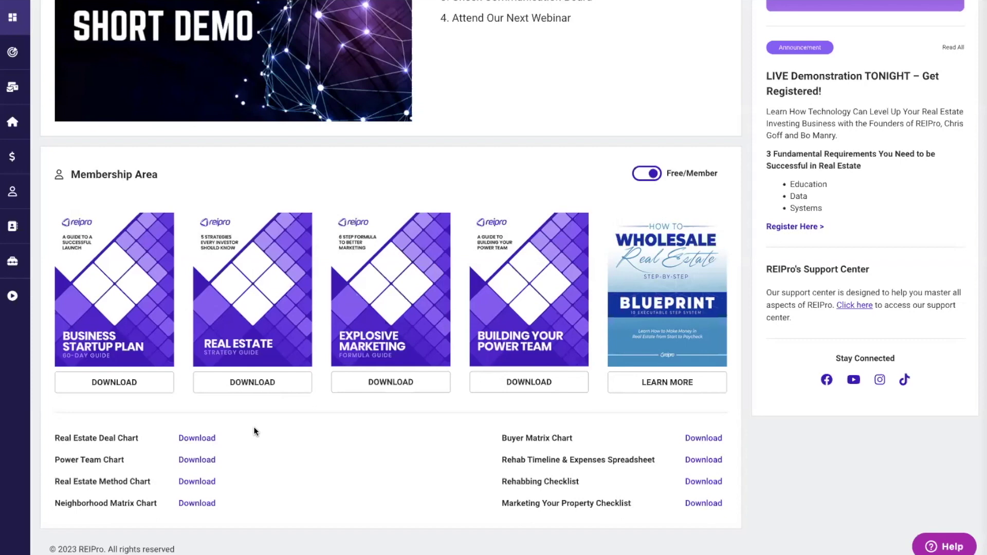
# - Change the quick search scope from Address to All
pyautogui.scroll(1, 255, 431)
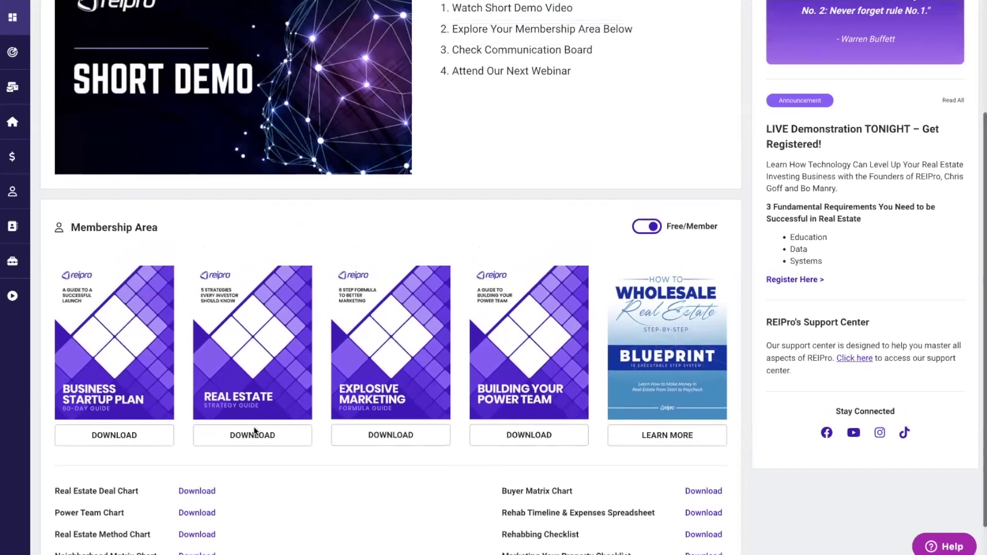
pyautogui.scroll(3, 255, 431)
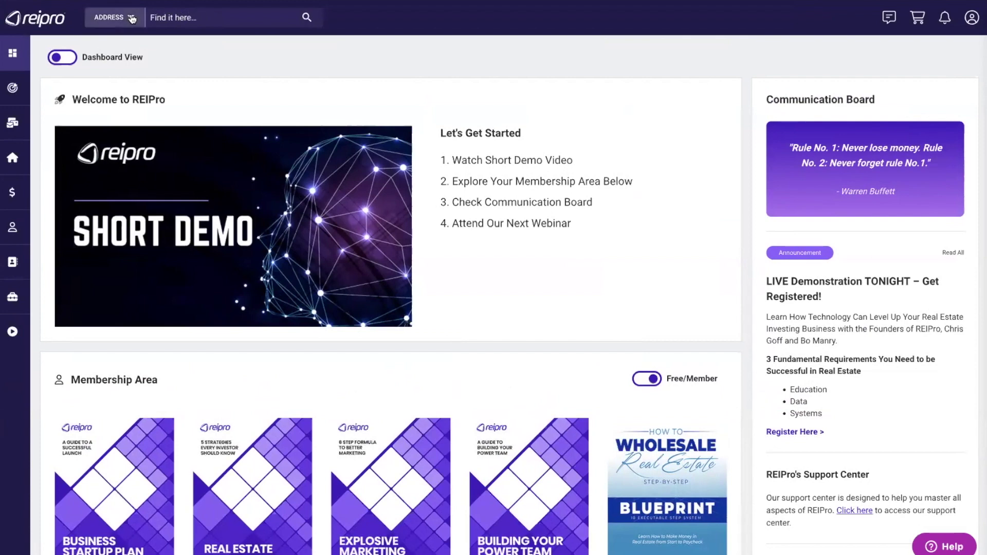
pyautogui.click(132, 19)
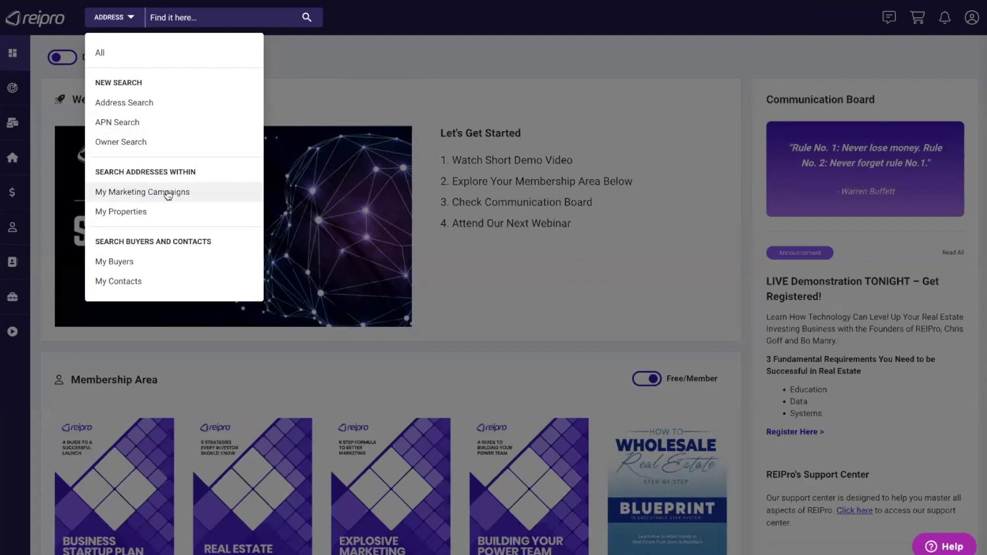
pyautogui.click(102, 52)
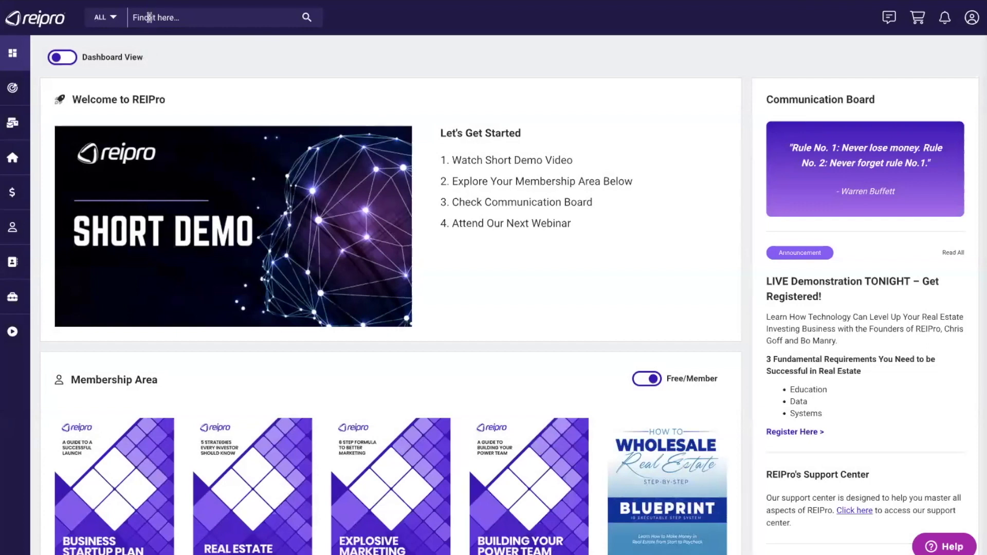
# - Enter '5428 d' in the Find it here box to list matching address suggestions
pyautogui.click(206, 18)
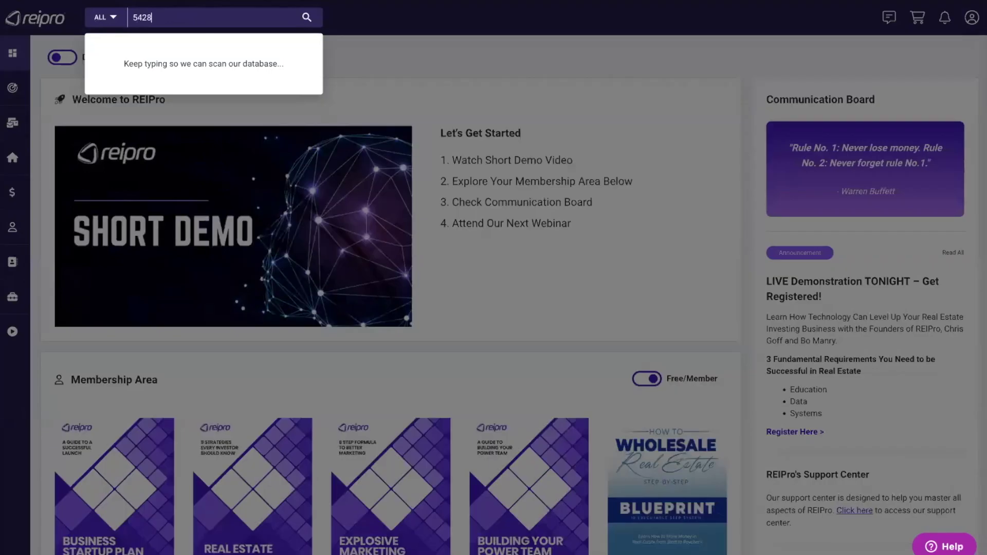
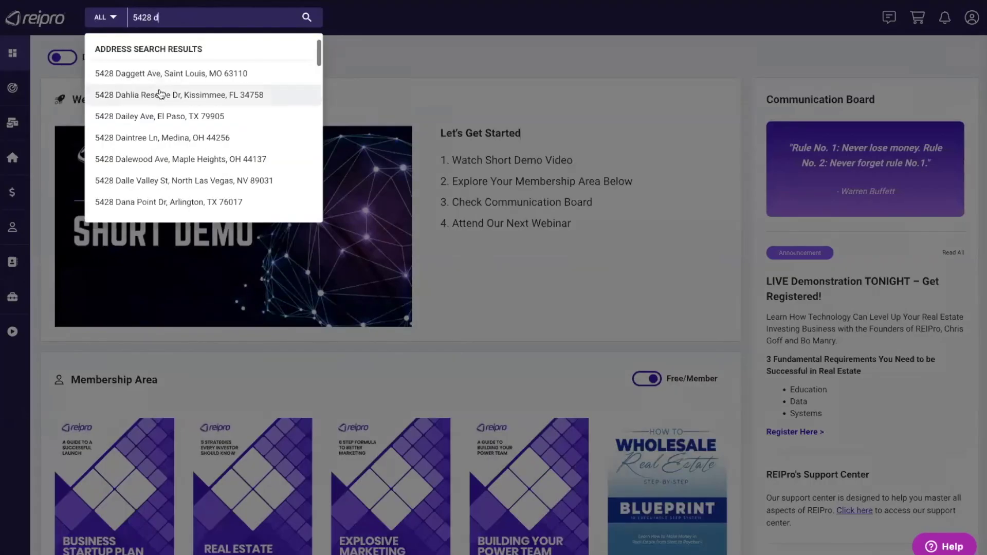
pyautogui.scroll(-3, 165, 97)
pyautogui.scroll(2, 164, 97)
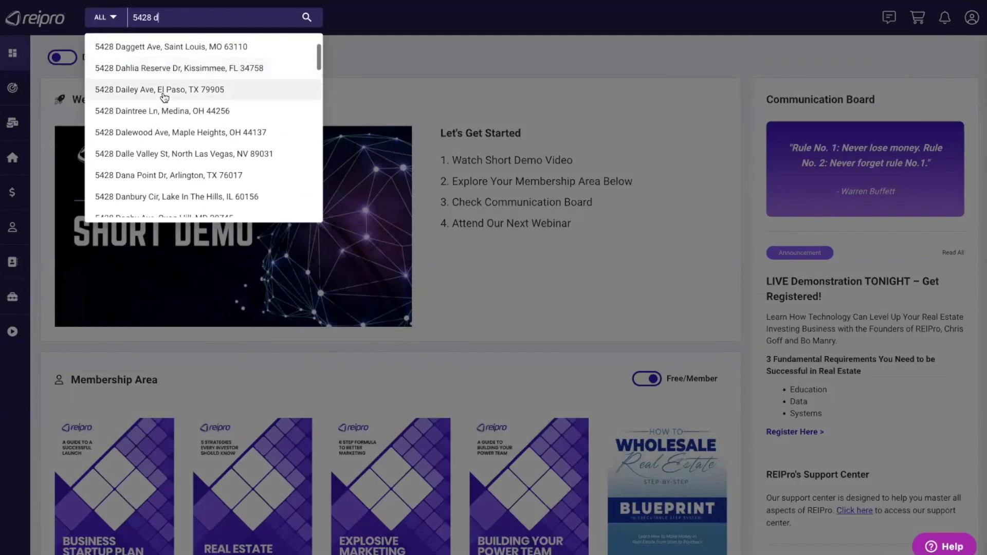
pyautogui.click(199, 155)
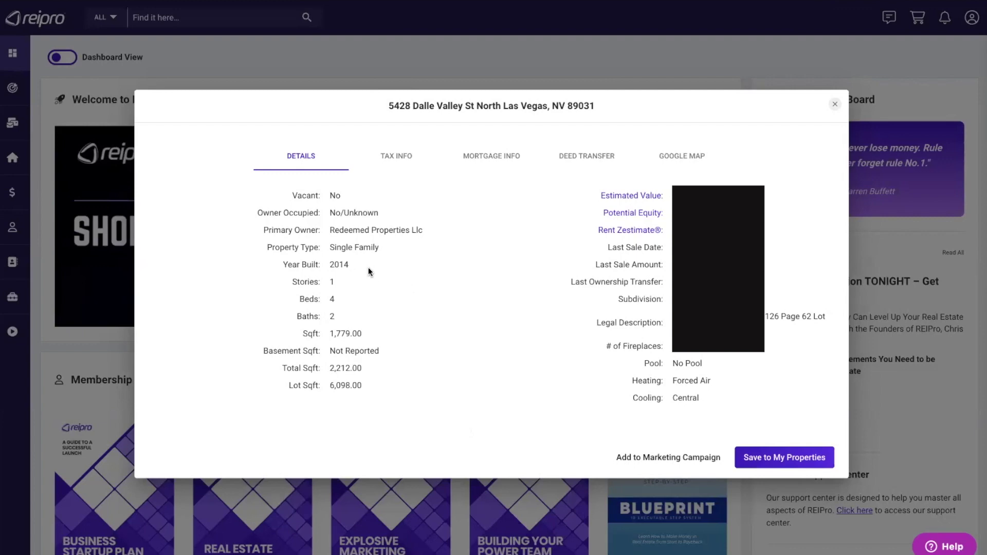
pyautogui.moveTo(256, 212); pyautogui.dragTo(397, 216)
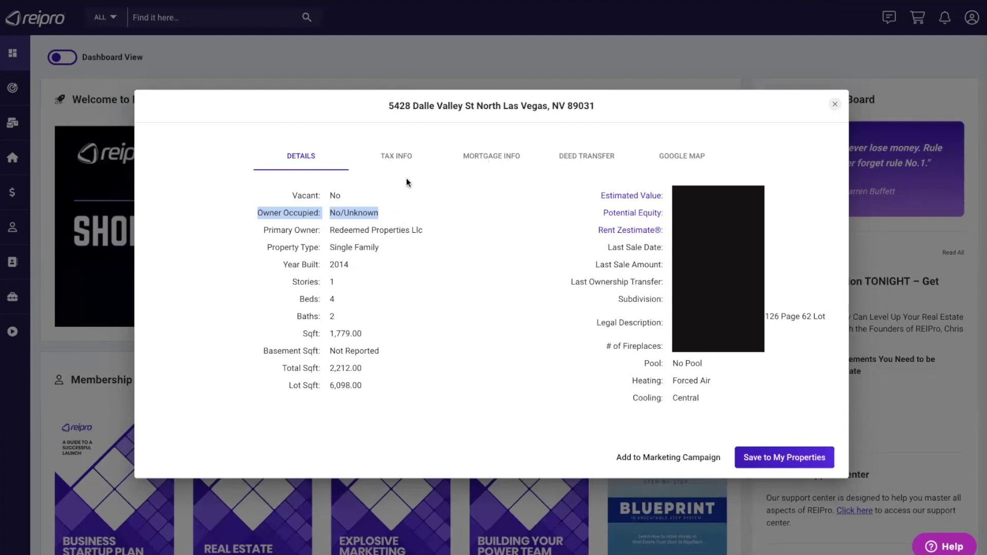
pyautogui.click(402, 160)
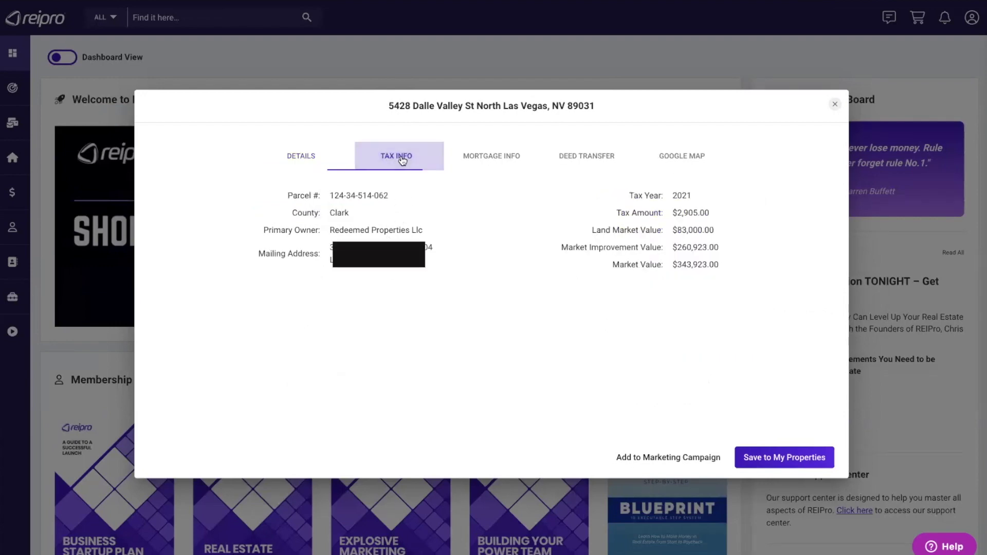
pyautogui.click(490, 158)
# - Review the deed transfers (Quit Claim, Redeemed Pursuits Llc to Redeemed Properties Llc), then close the record
pyautogui.click(589, 159)
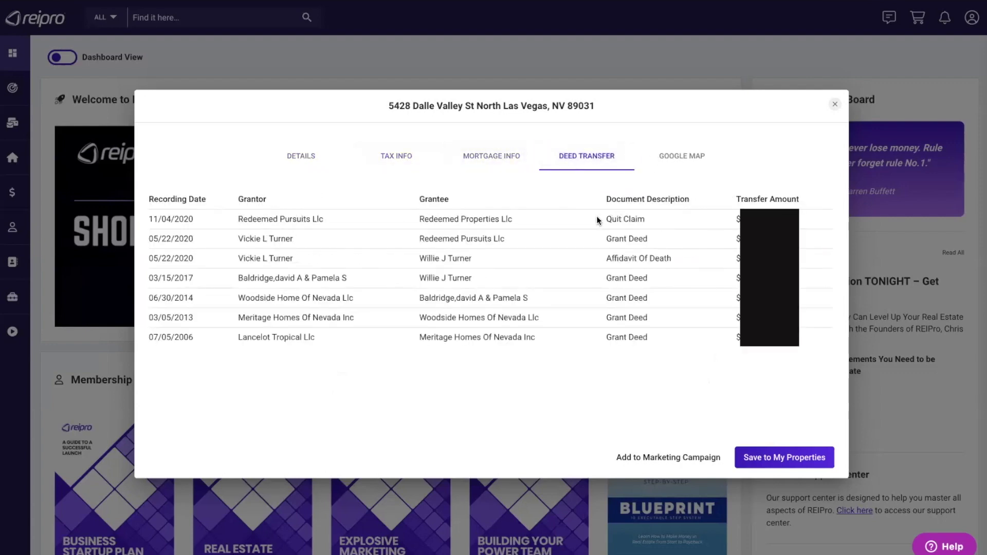
pyautogui.moveTo(604, 219); pyautogui.dragTo(657, 217)
pyautogui.moveTo(236, 219); pyautogui.dragTo(356, 220)
pyautogui.moveTo(418, 219); pyautogui.dragTo(556, 222)
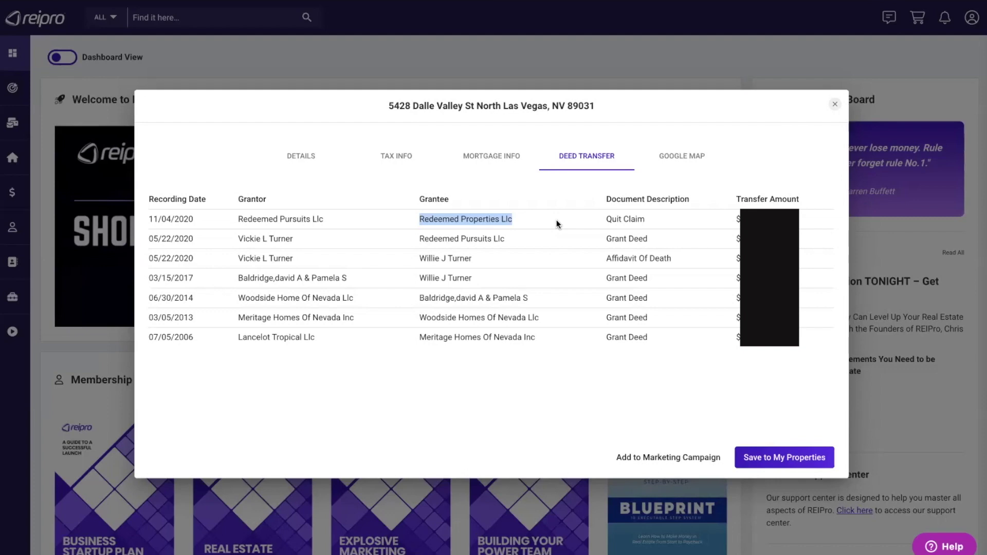
pyautogui.moveTo(597, 243); pyautogui.dragTo(599, 245)
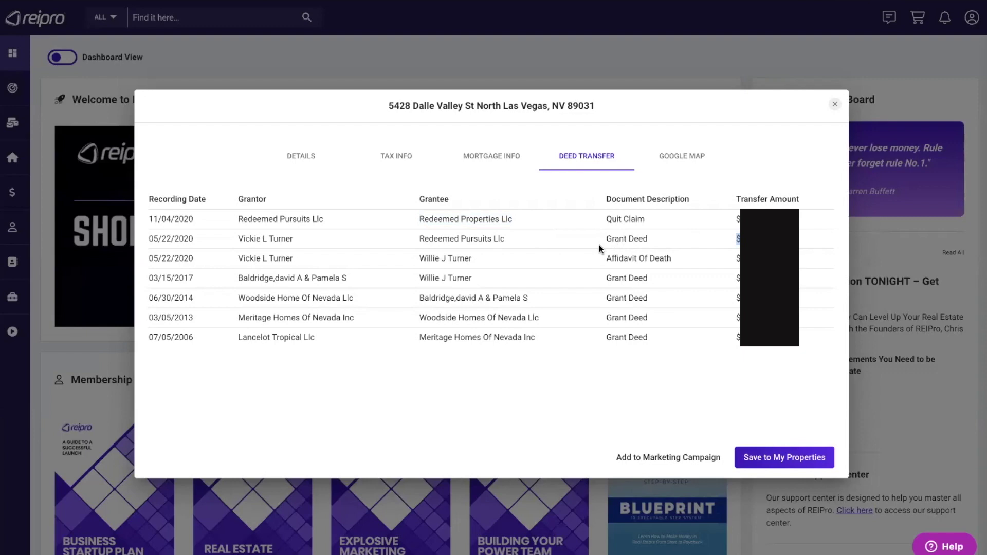
pyautogui.click(328, 51)
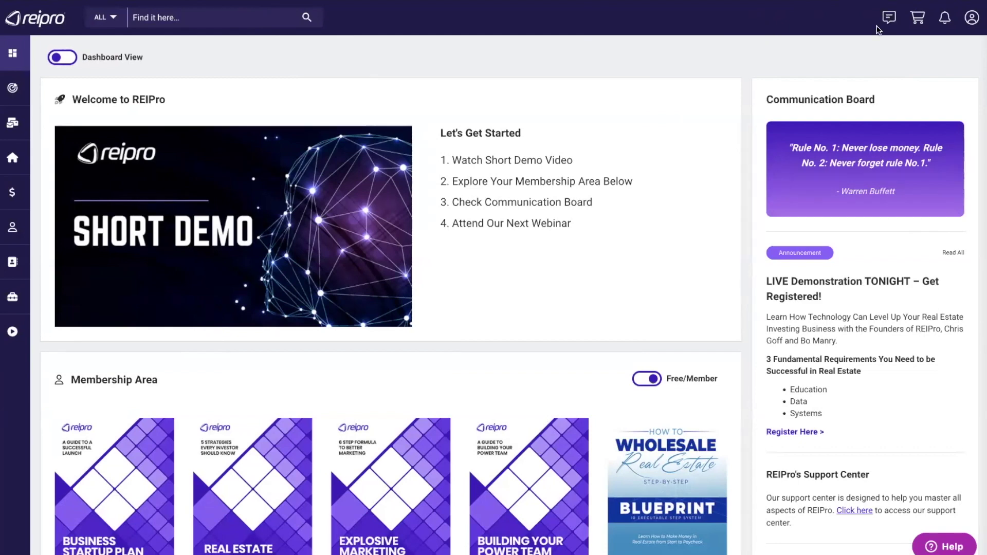
pyautogui.click(889, 18)
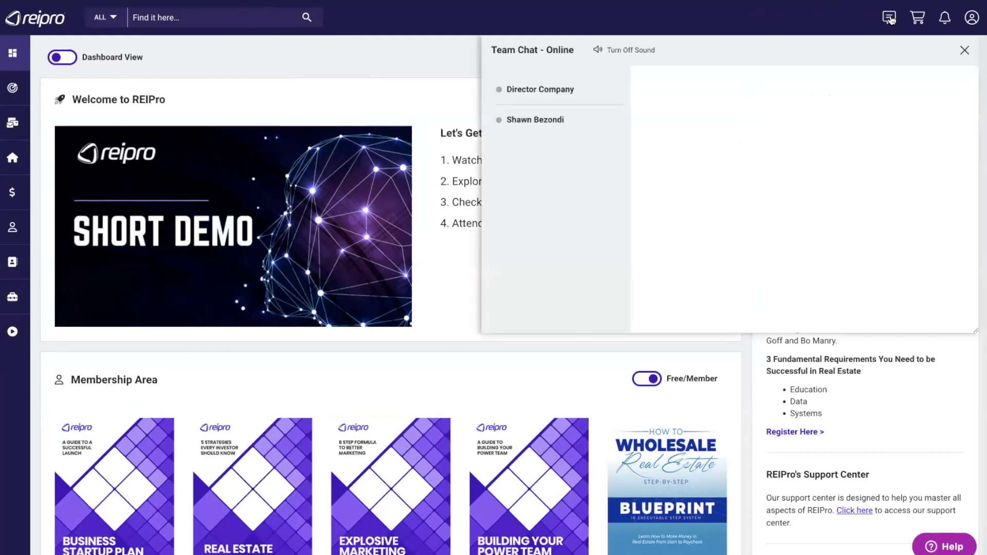
pyautogui.click(560, 91)
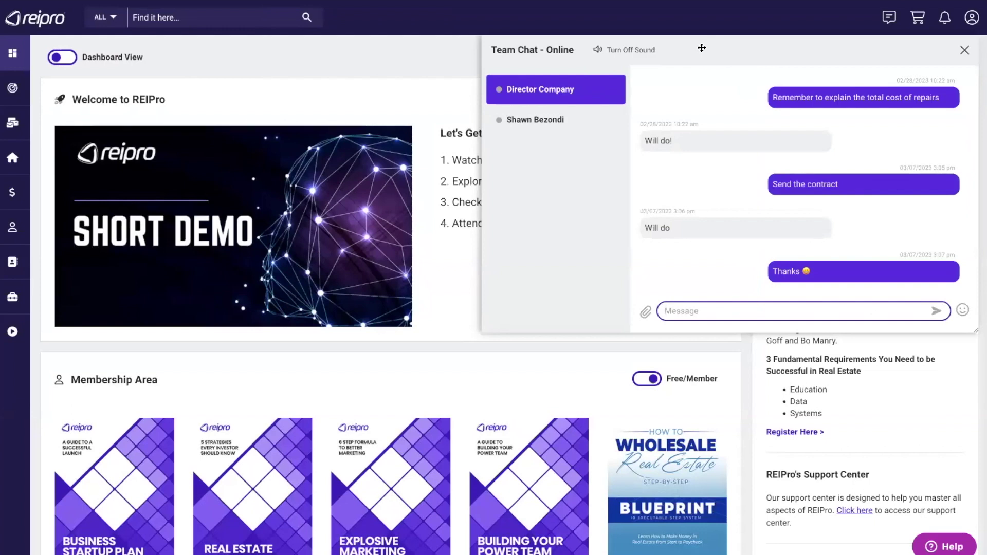
pyautogui.moveTo(701, 48)
pyautogui.mouseDown()
pyautogui.moveTo(410, 177)
pyautogui.moveTo(633, 95)
pyautogui.moveTo(700, 48)
pyautogui.mouseUp()
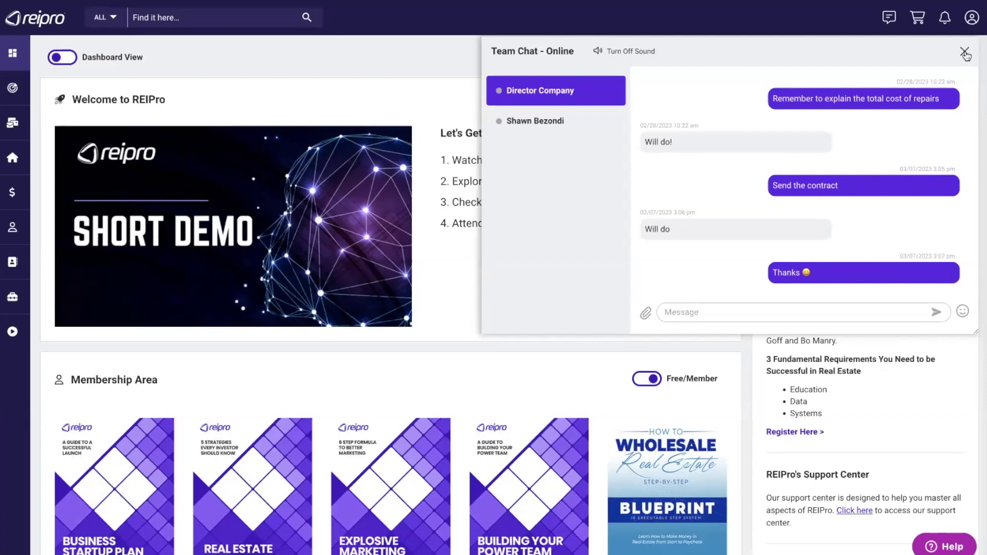
pyautogui.click(964, 52)
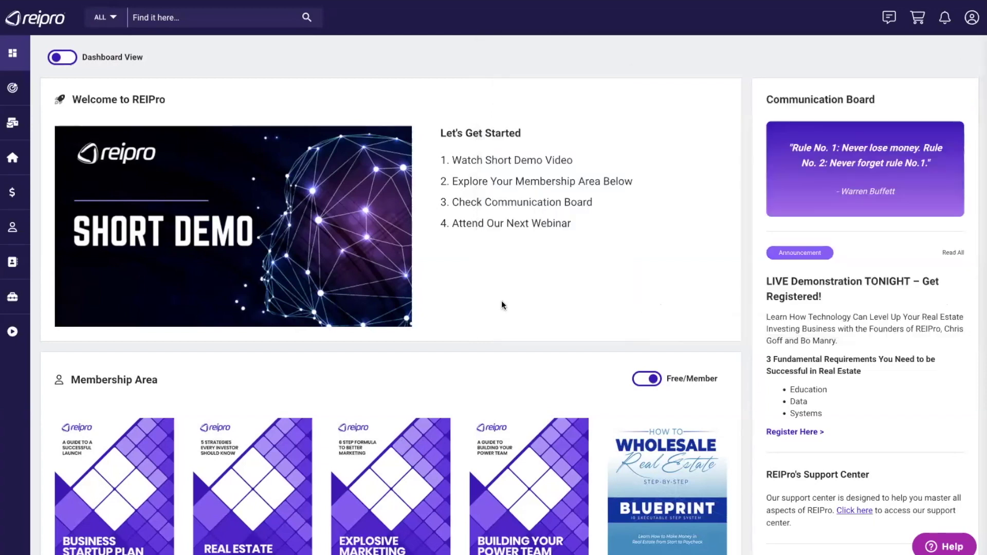
pyautogui.click(69, 60)
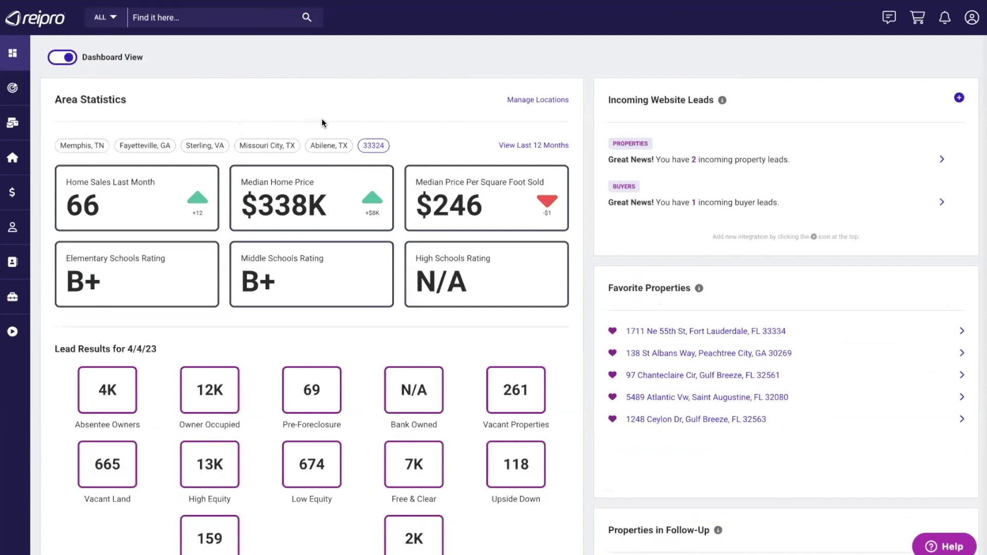
pyautogui.click(86, 147)
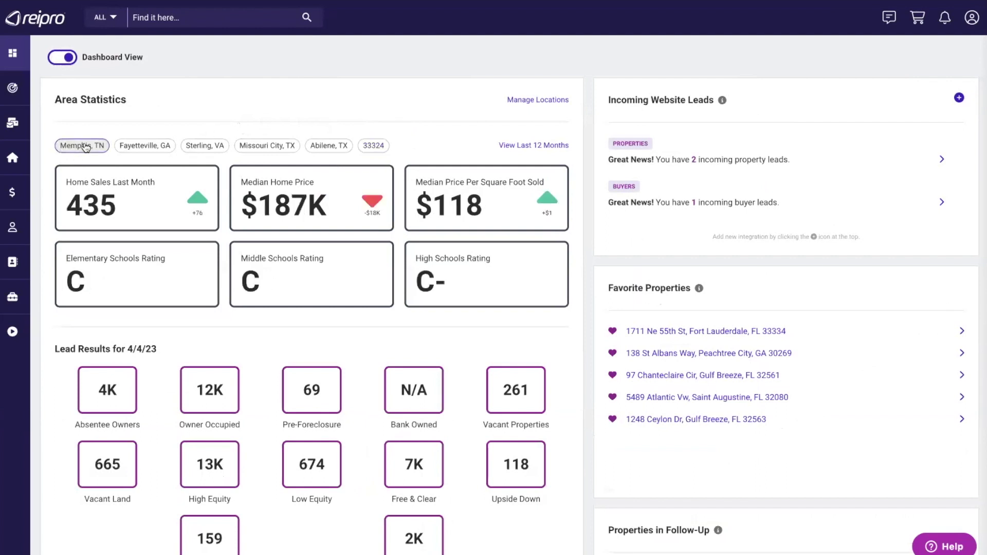
pyautogui.click(150, 148)
pyautogui.click(212, 146)
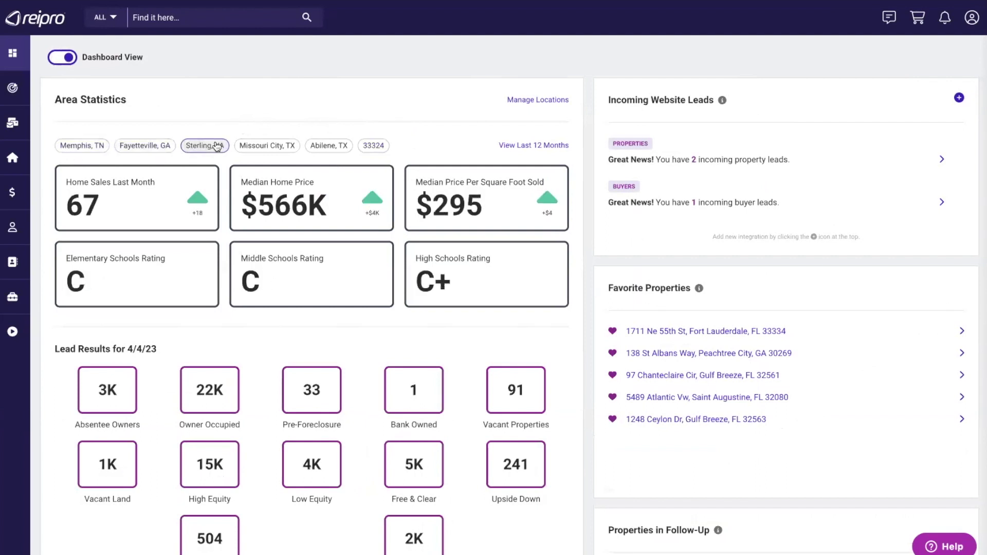
pyautogui.click(277, 144)
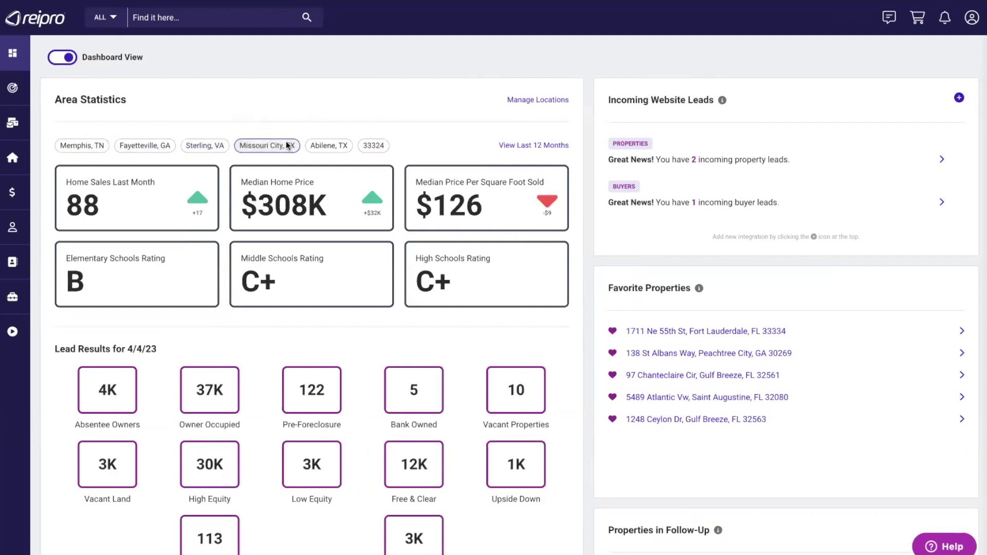
pyautogui.click(334, 146)
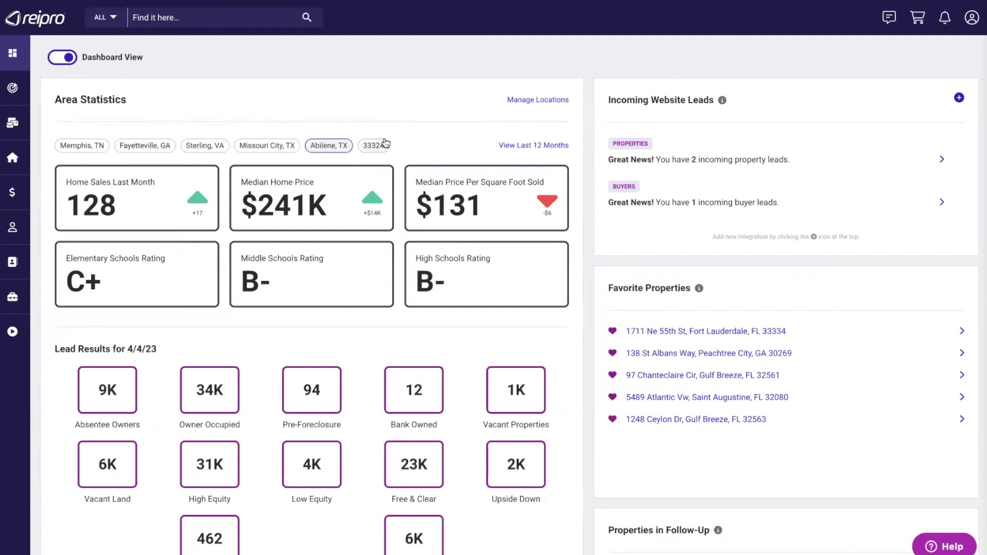
pyautogui.click(540, 100)
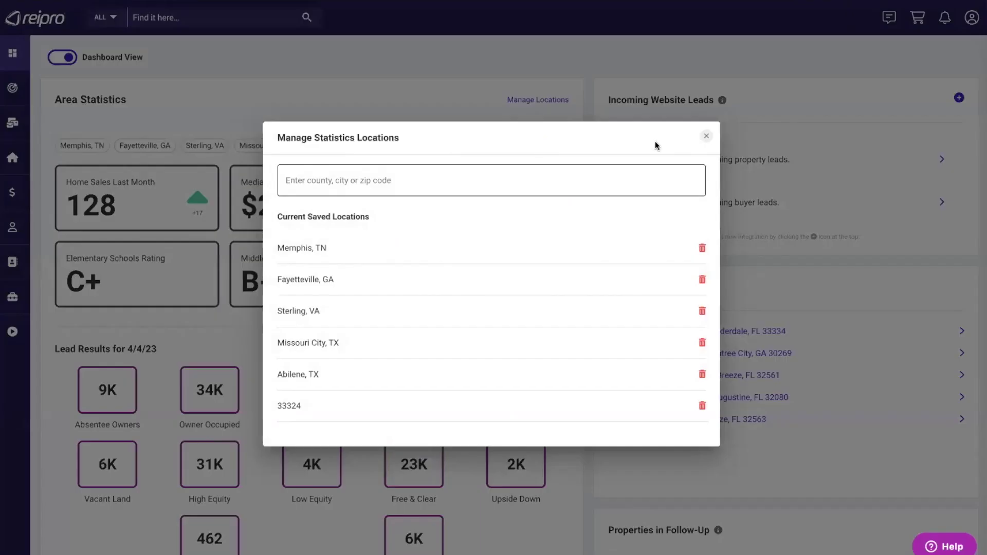
pyautogui.click(708, 137)
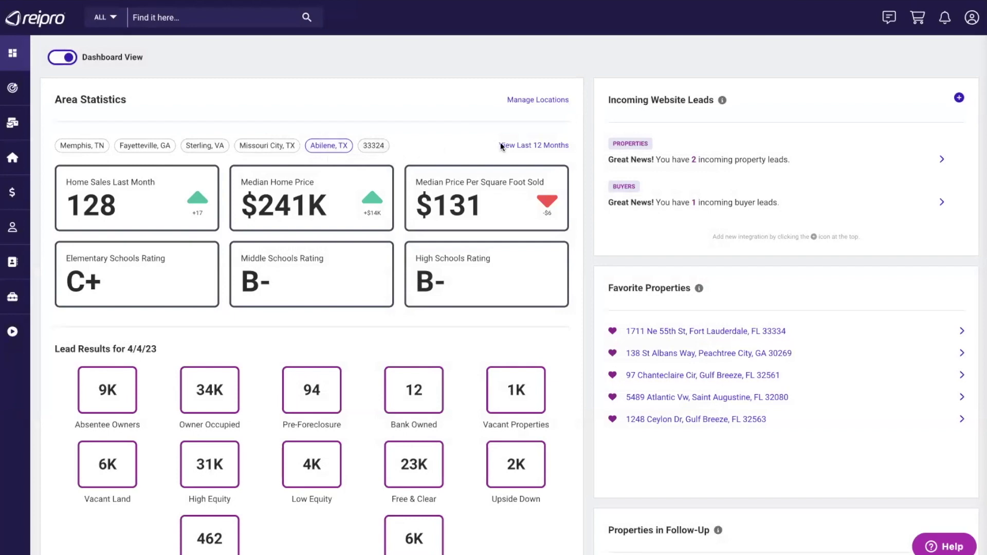
# - Show Area Statistics as 12-month charts and read the monthly Median Price bars
pyautogui.click(539, 146)
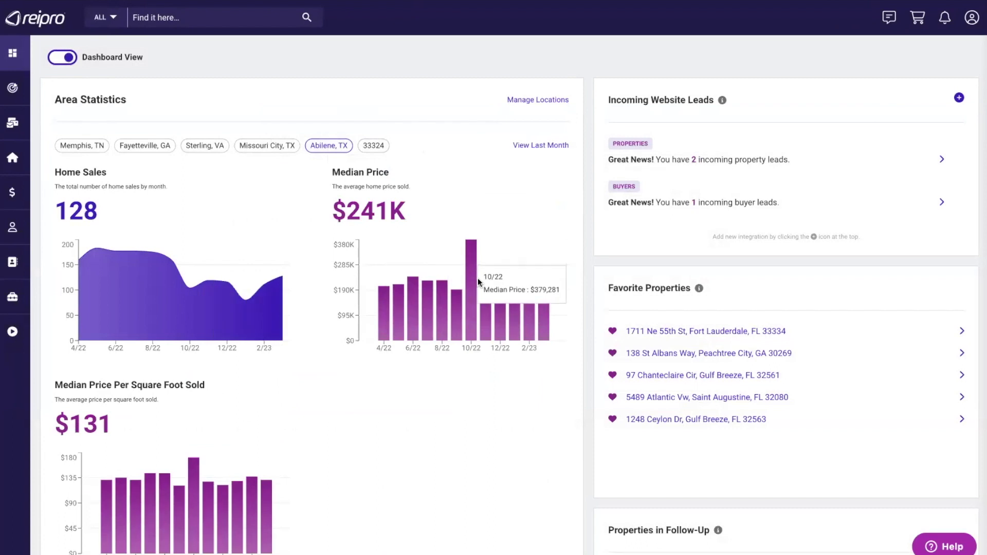
pyautogui.moveTo(483, 292)
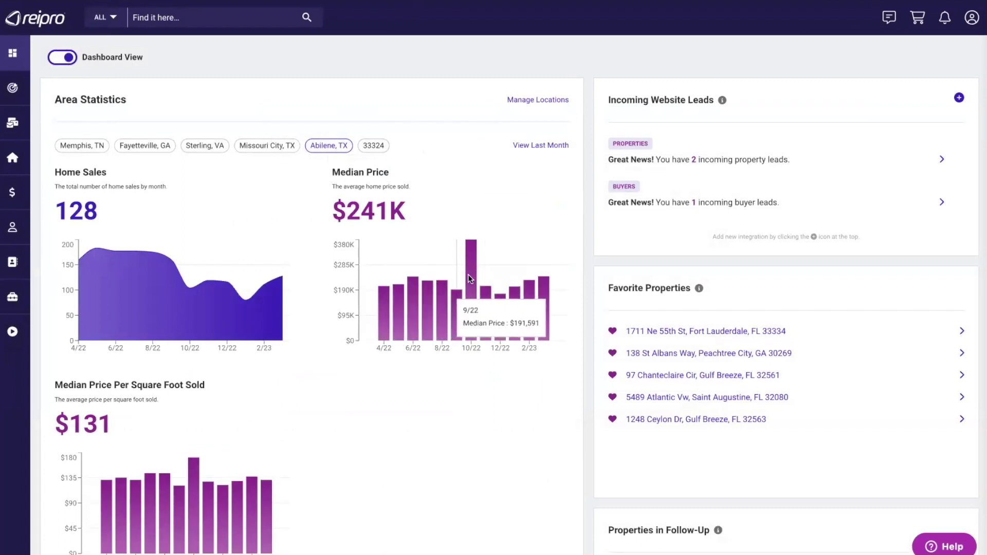
pyautogui.moveTo(539, 284)
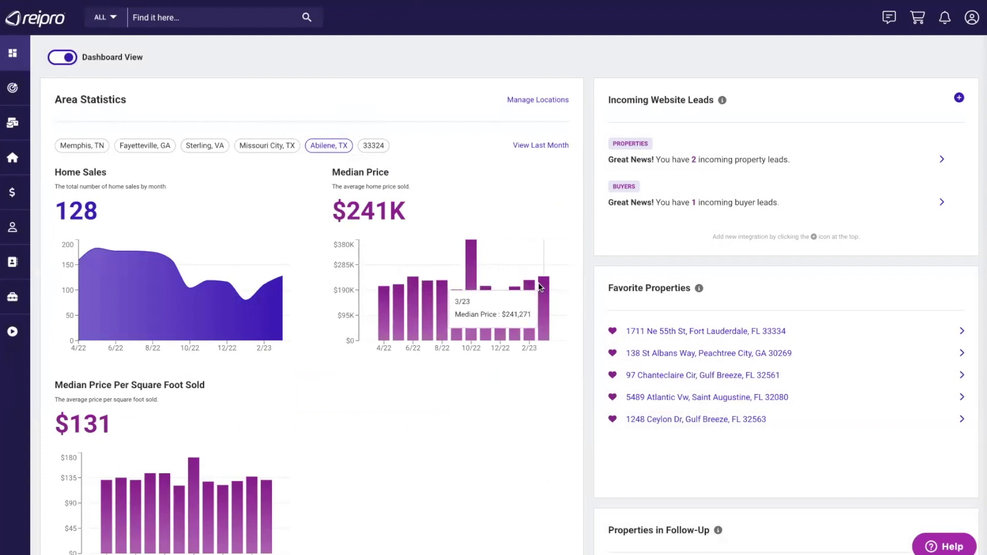
# - Return to last-month summaries (128 sales, $241K median) and scroll through Lead Results and the calendar
pyautogui.click(533, 146)
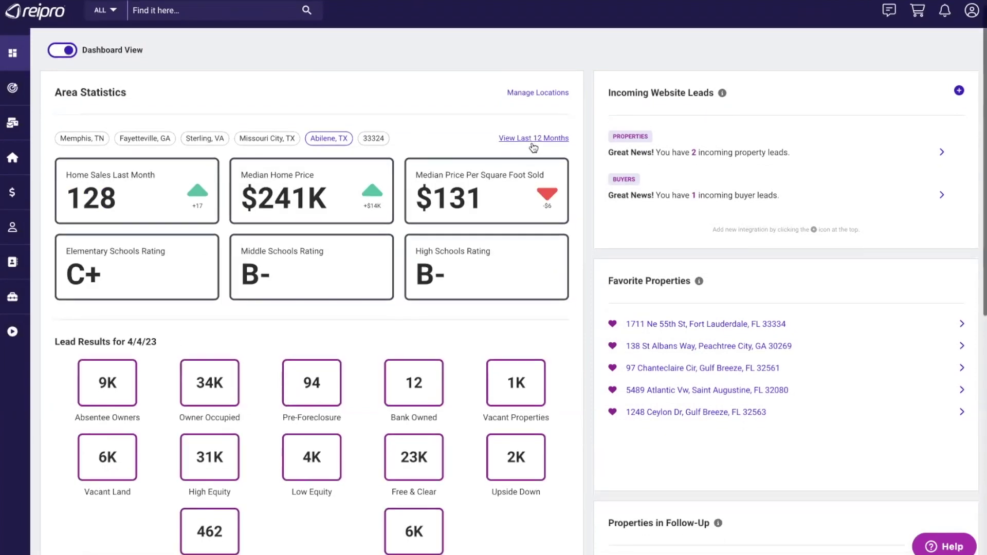
pyautogui.scroll(-3, 532, 148)
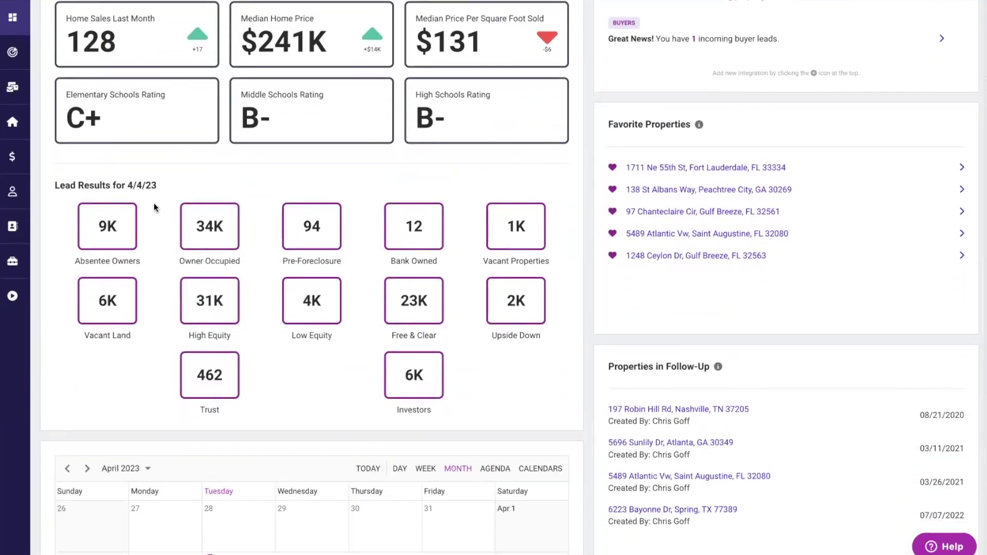
pyautogui.moveTo(76, 260); pyautogui.dragTo(164, 260)
pyautogui.click(156, 262)
pyautogui.scroll(-5, 180, 261)
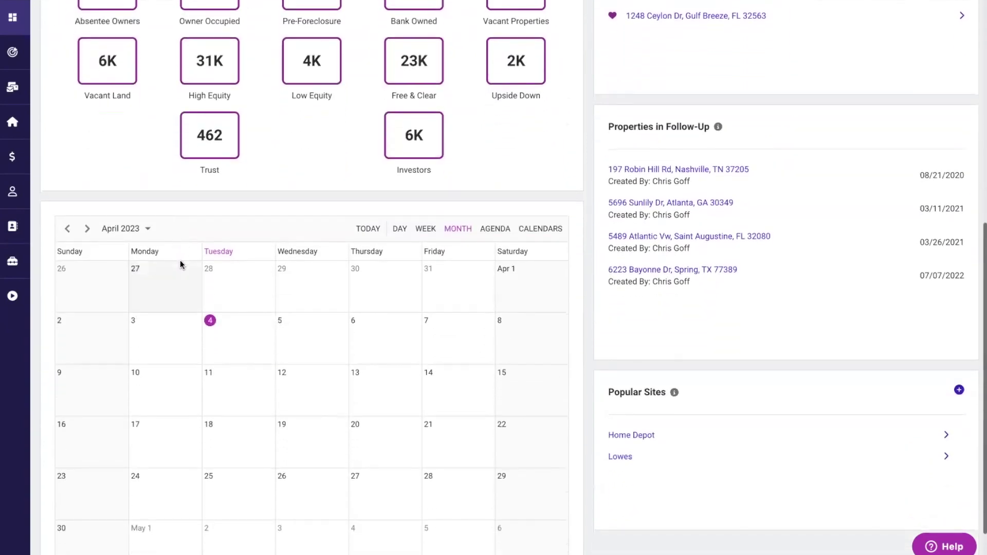
pyautogui.scroll(-1, 180, 263)
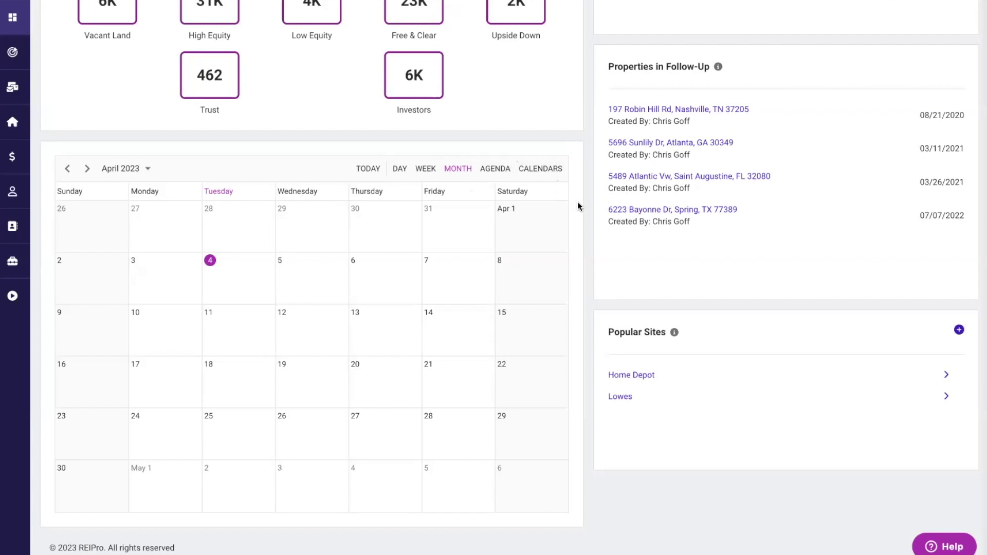
pyautogui.scroll(9, 739, 134)
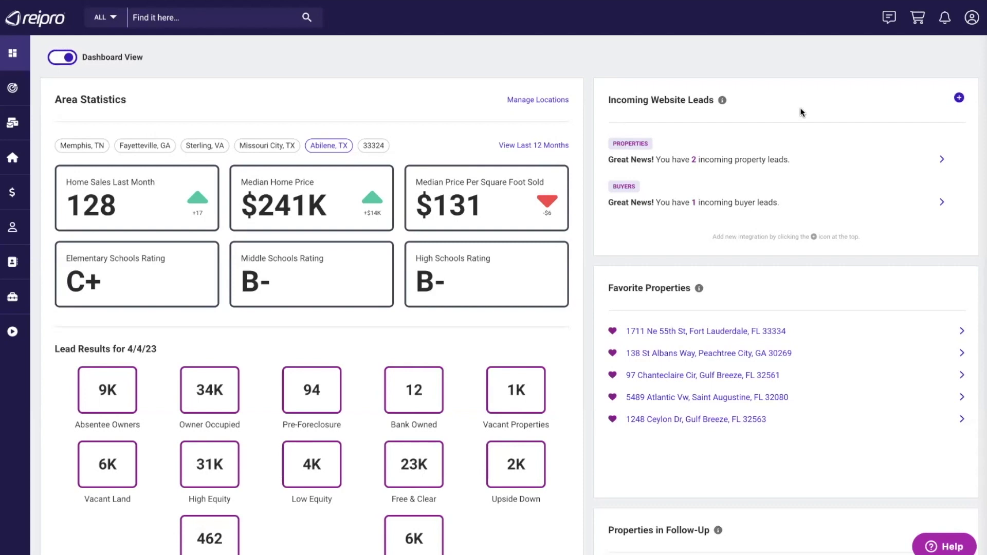
pyautogui.scroll(-5, 800, 111)
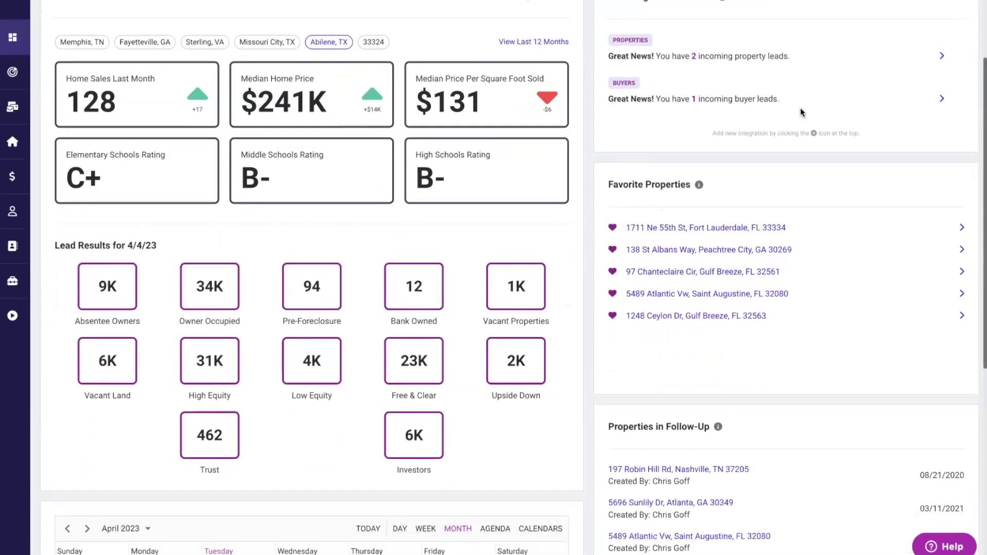
pyautogui.scroll(-3, 800, 107)
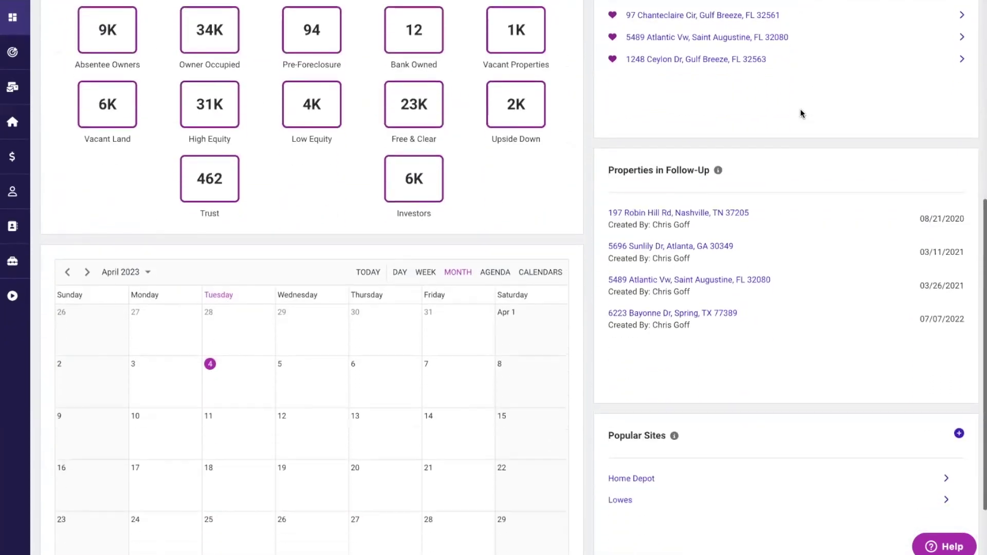
pyautogui.scroll(-2, 781, 252)
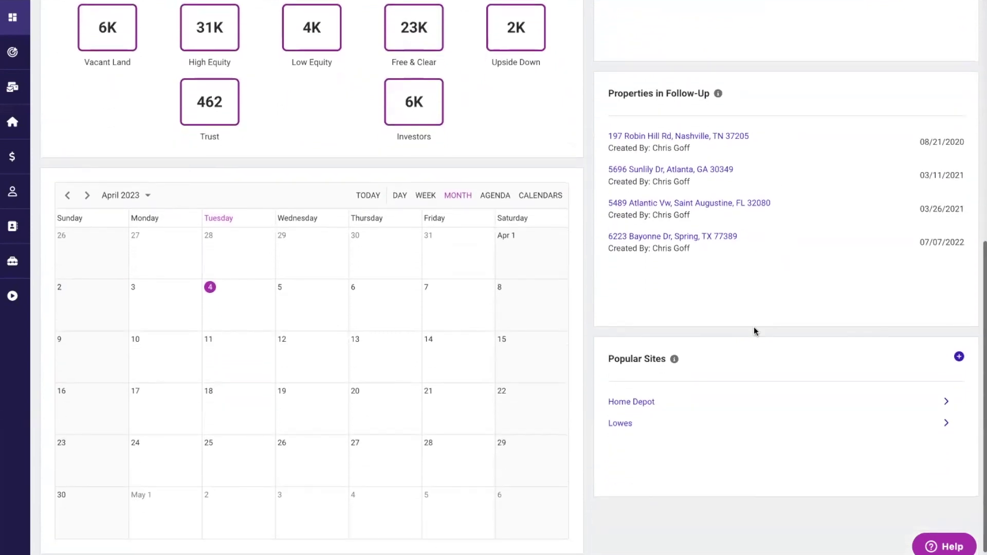
pyautogui.scroll(3, 747, 354)
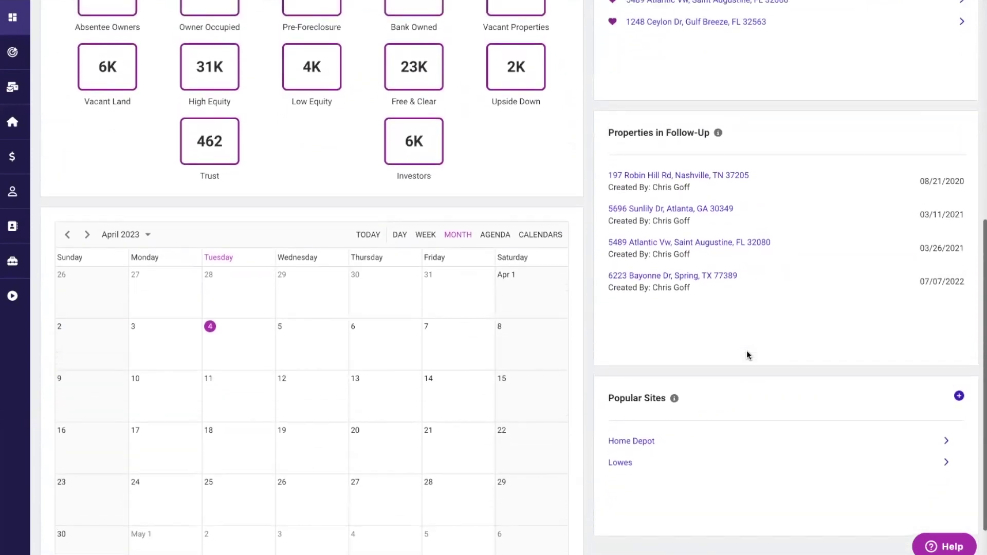
pyautogui.scroll(5, 746, 350)
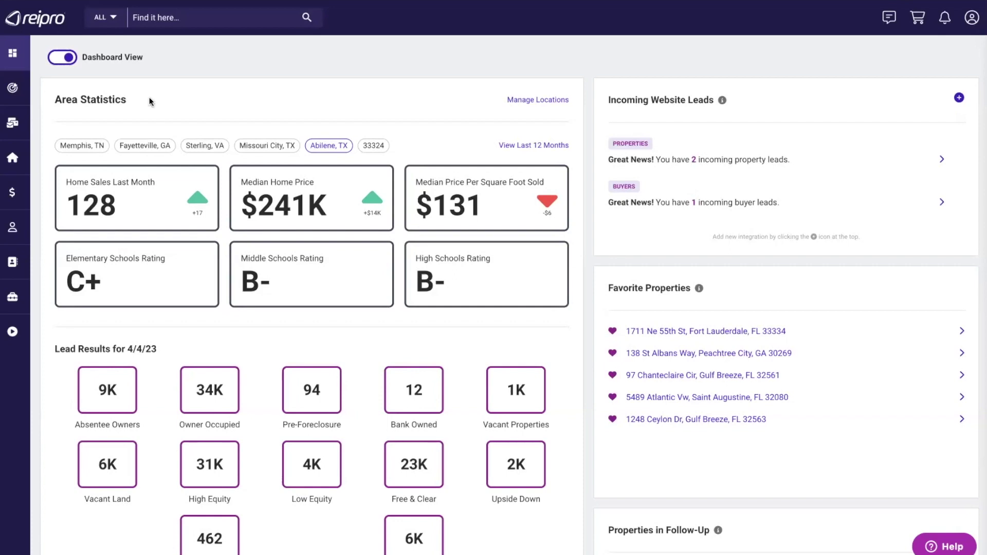
pyautogui.moveTo(51, 91)
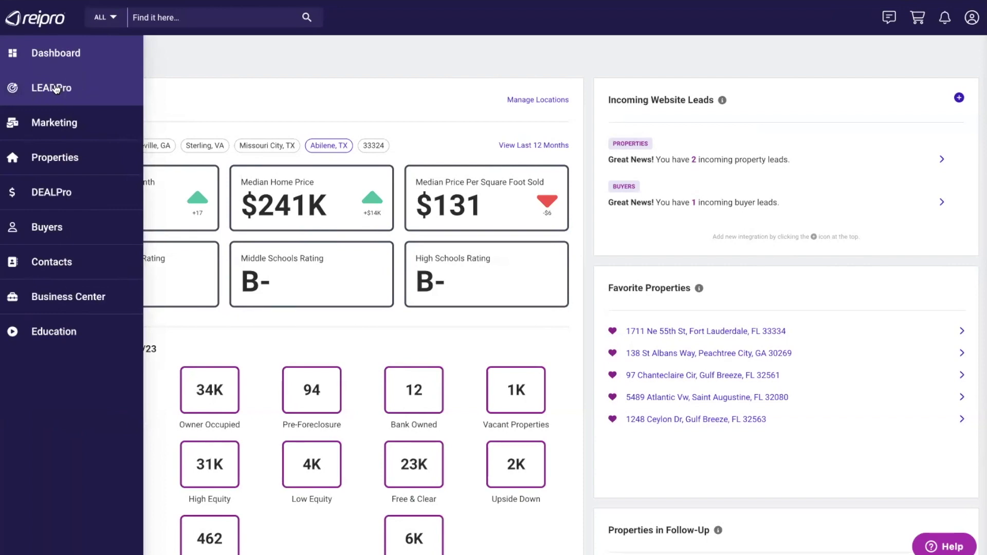
# - In LEADPro, set the search location to Houston, TX and bring up the lead-type list
pyautogui.click(56, 88)
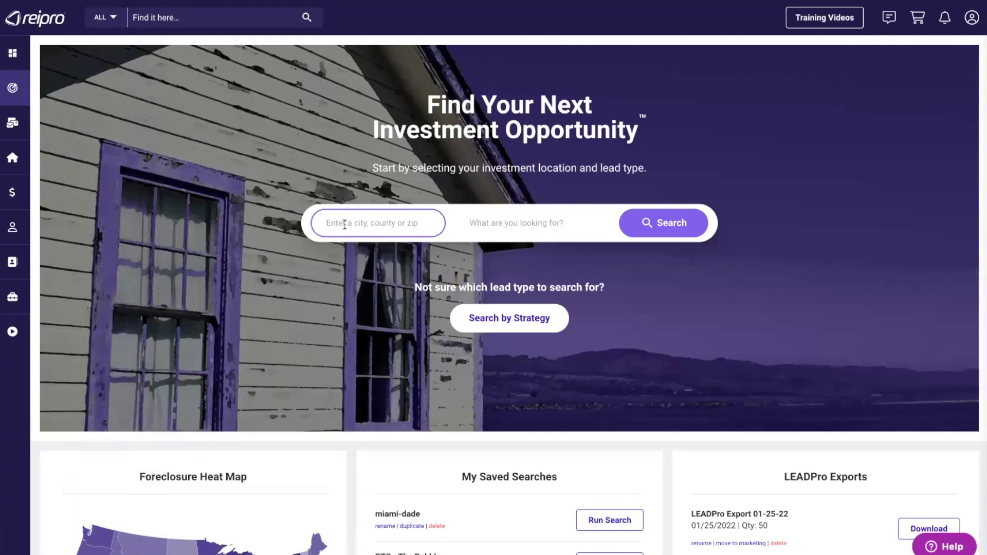
pyautogui.click(344, 224)
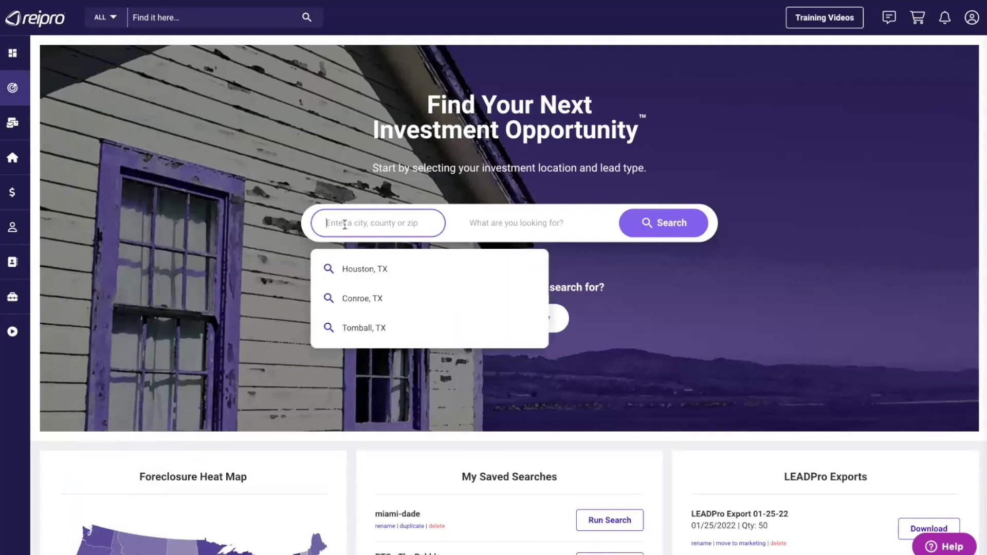
pyautogui.click(353, 267)
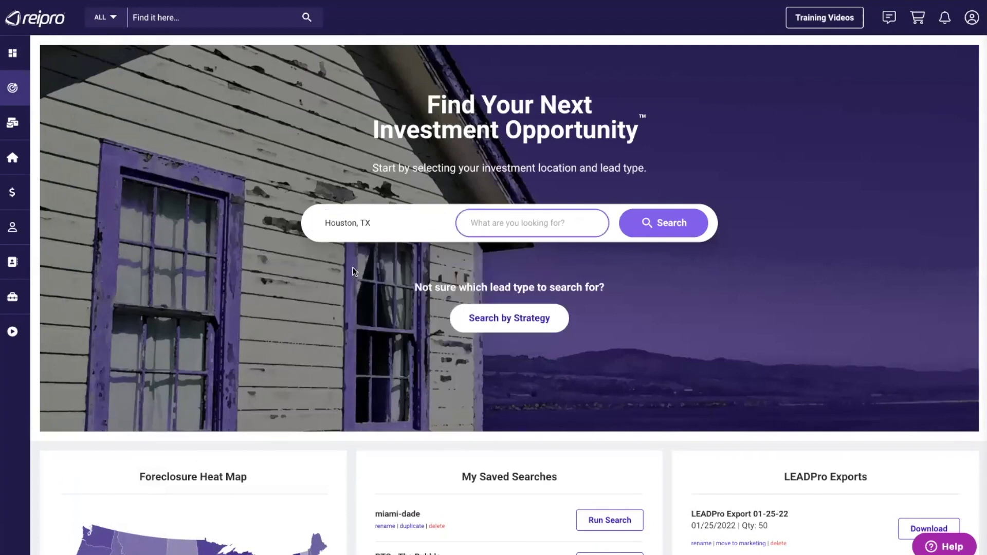
pyautogui.click(503, 223)
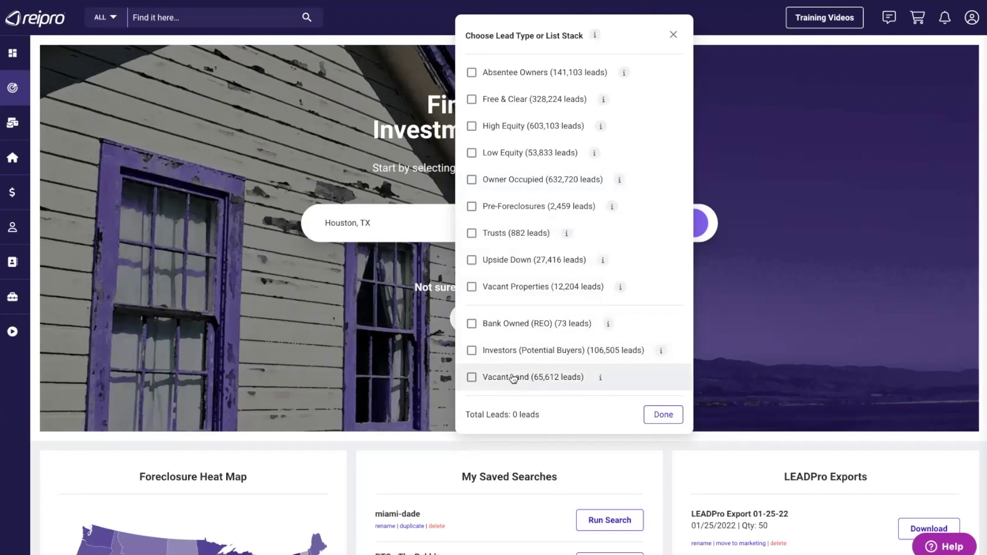
# - Check Absentee Owners and Vacant Properties for 5,464 leads, then close the chooser
pyautogui.click(471, 73)
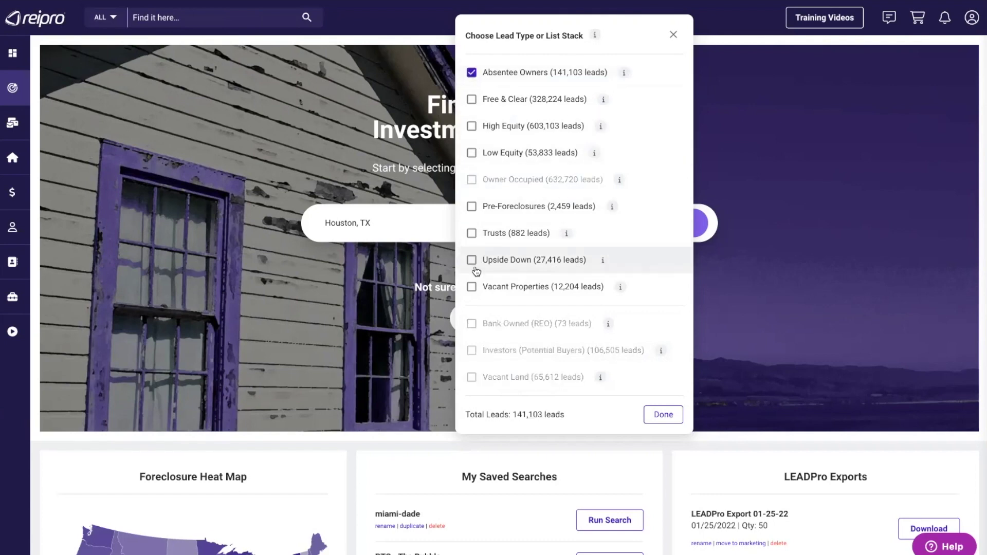
pyautogui.click(471, 287)
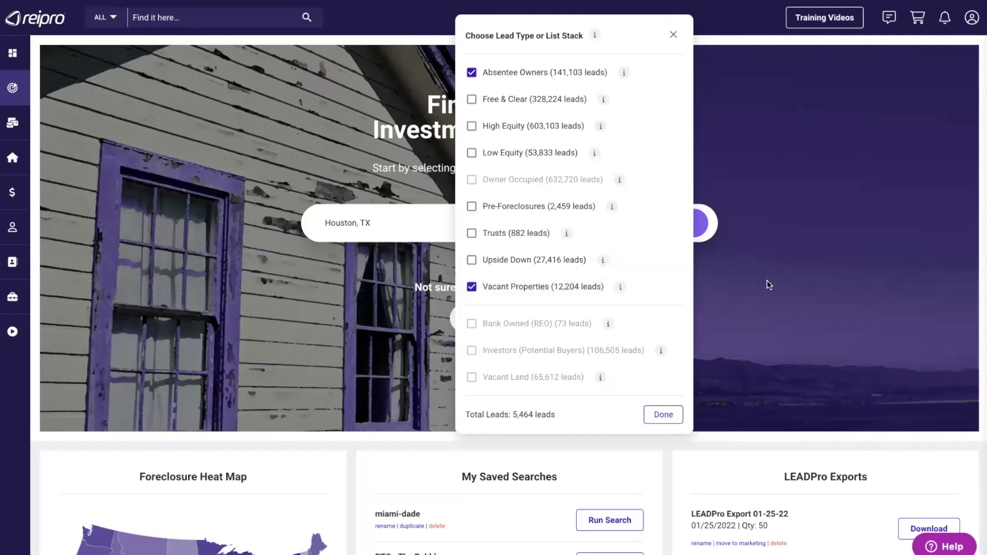
pyautogui.click(673, 35)
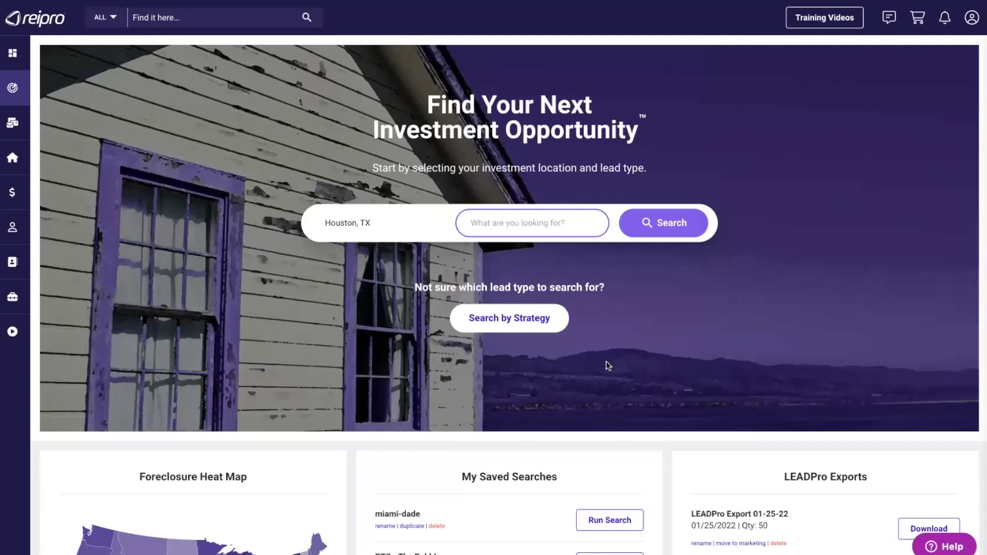
# - Recheck Absentee Owners and Vacant Properties and run the Houston, TX search for 5,464 leads
pyautogui.click(503, 320)
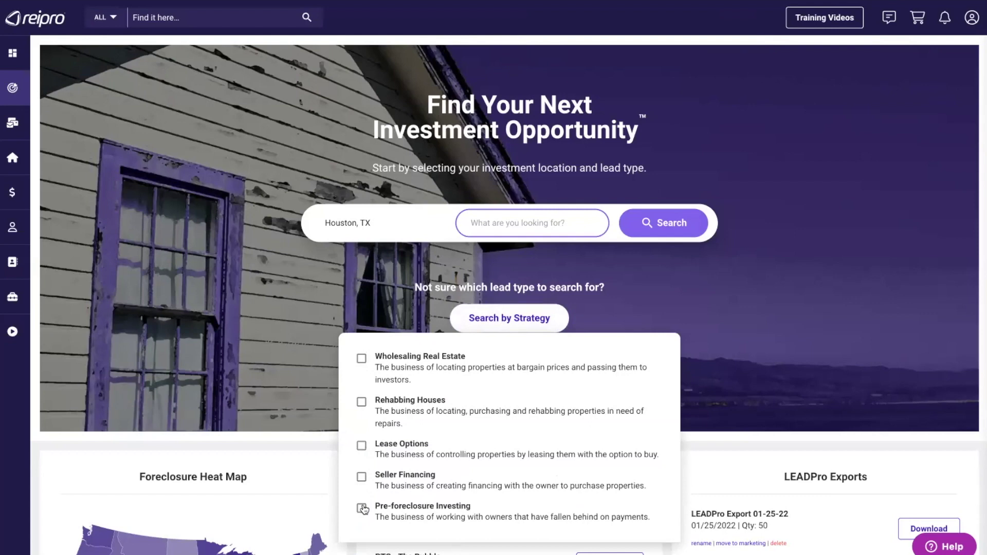
pyautogui.click(524, 223)
pyautogui.click(471, 72)
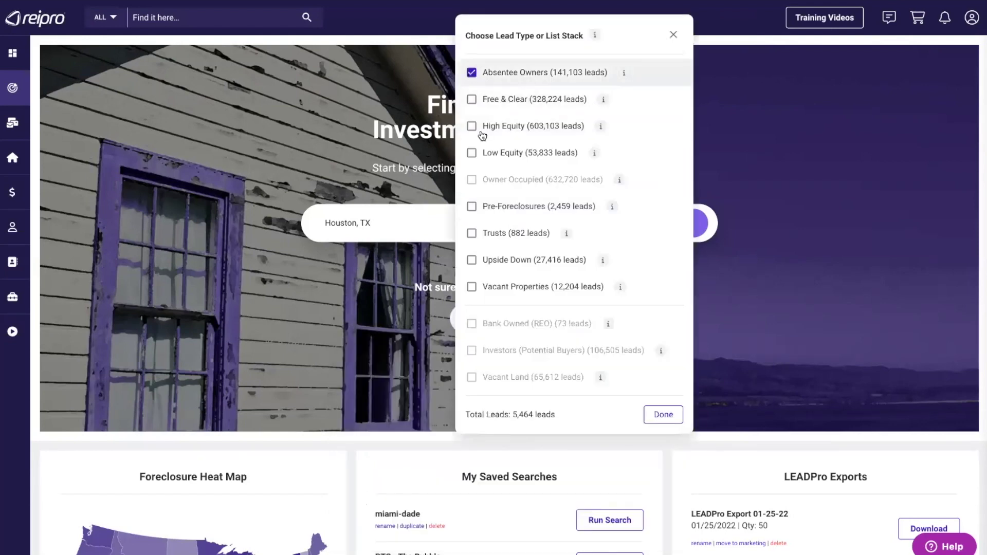
pyautogui.click(472, 286)
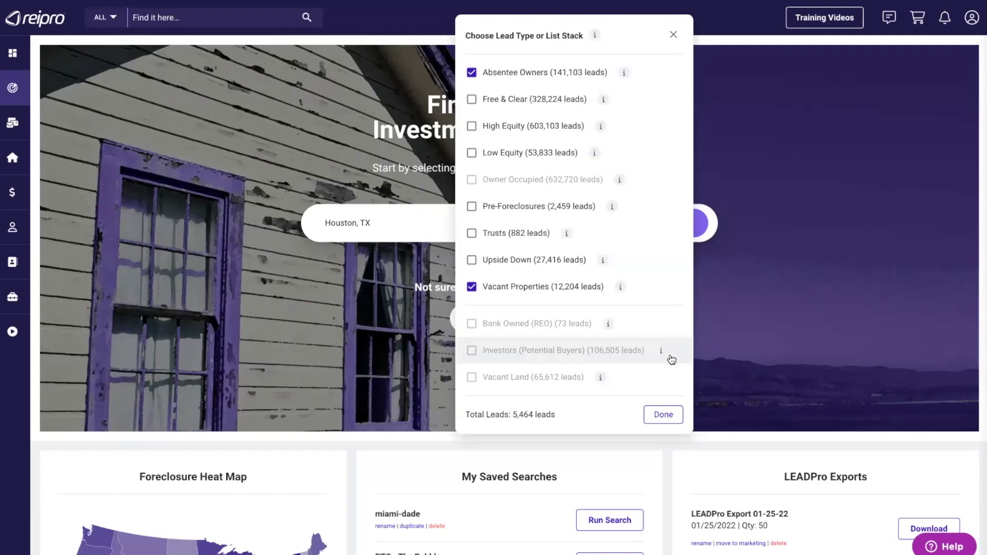
pyautogui.click(663, 414)
pyautogui.click(670, 222)
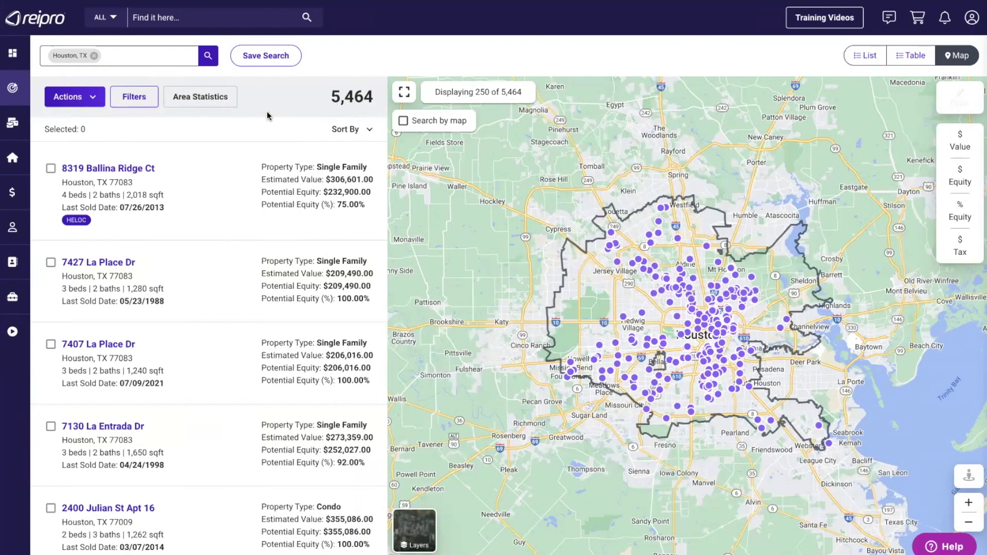
# - Deselect Condo, Townhouse, Multi-Family and Mobile, leaving Single Family only for 4,443 leads
pyautogui.click(134, 99)
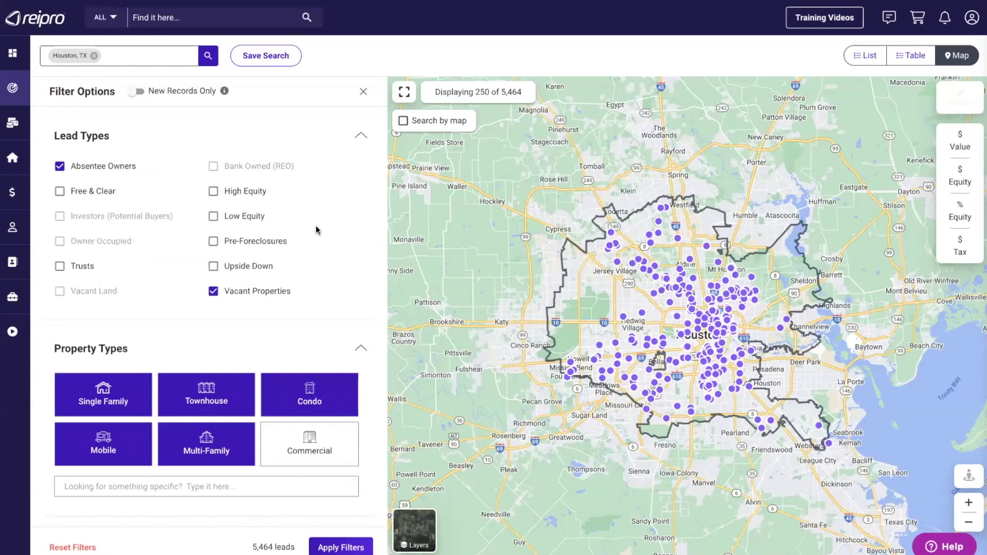
pyautogui.scroll(-3, 316, 230)
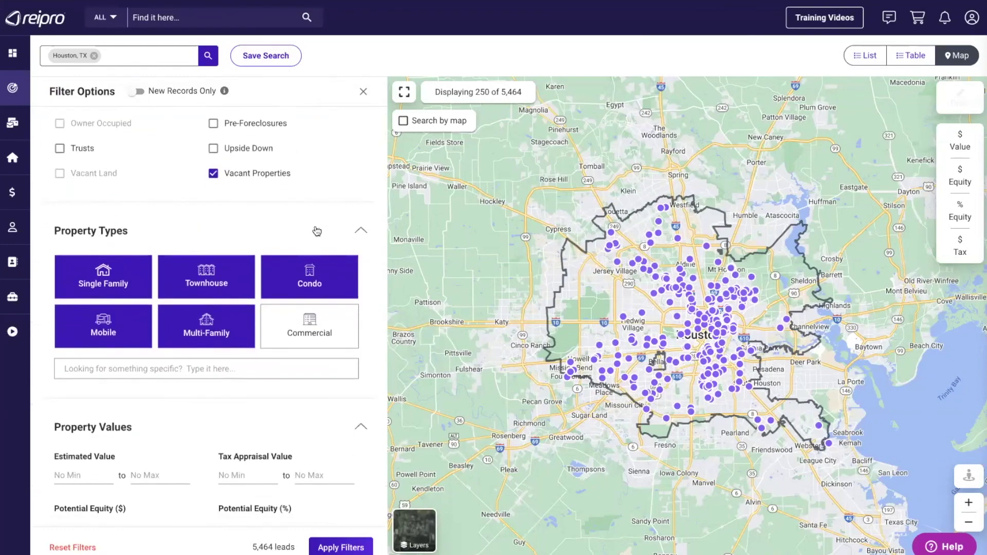
pyautogui.scroll(-1, 316, 229)
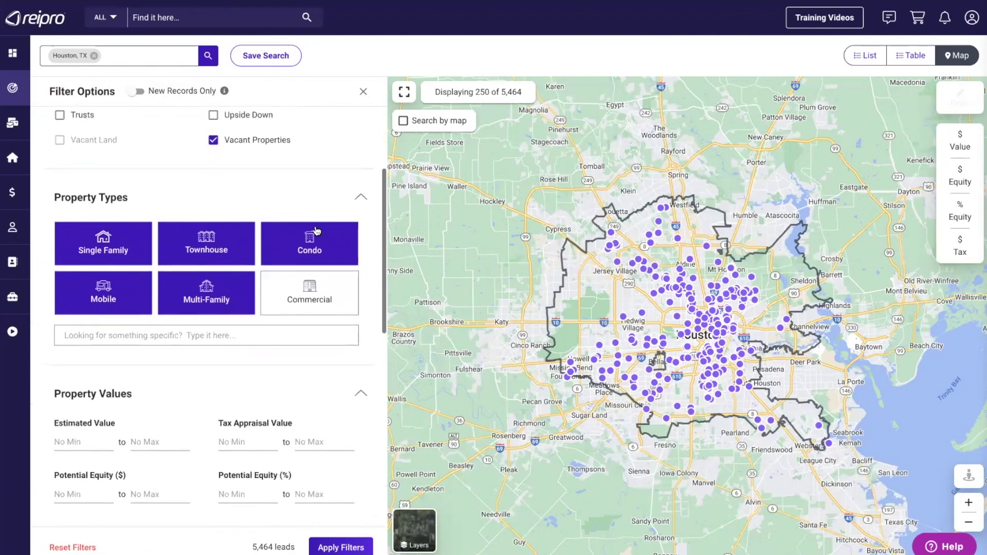
pyautogui.click(282, 239)
pyautogui.click(208, 244)
pyautogui.click(208, 299)
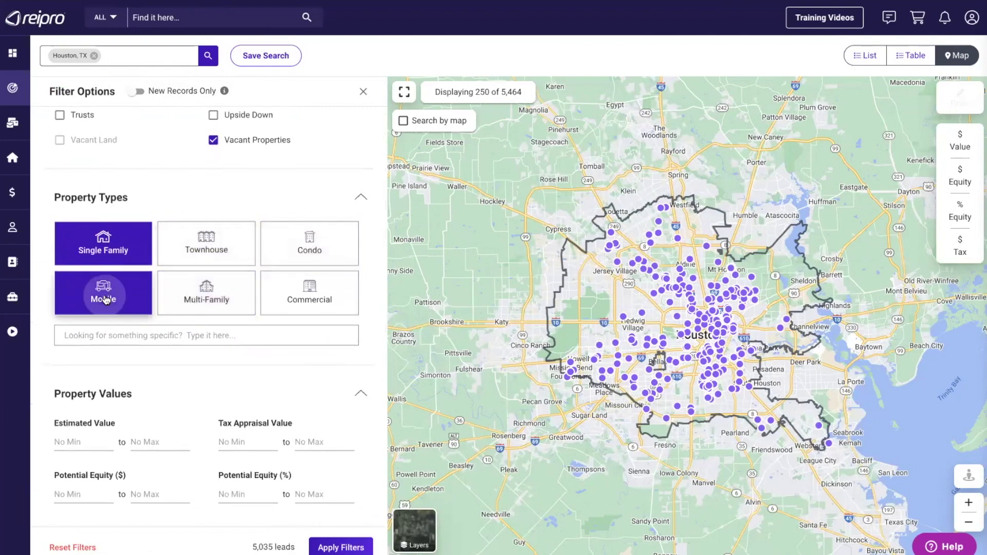
pyautogui.click(105, 299)
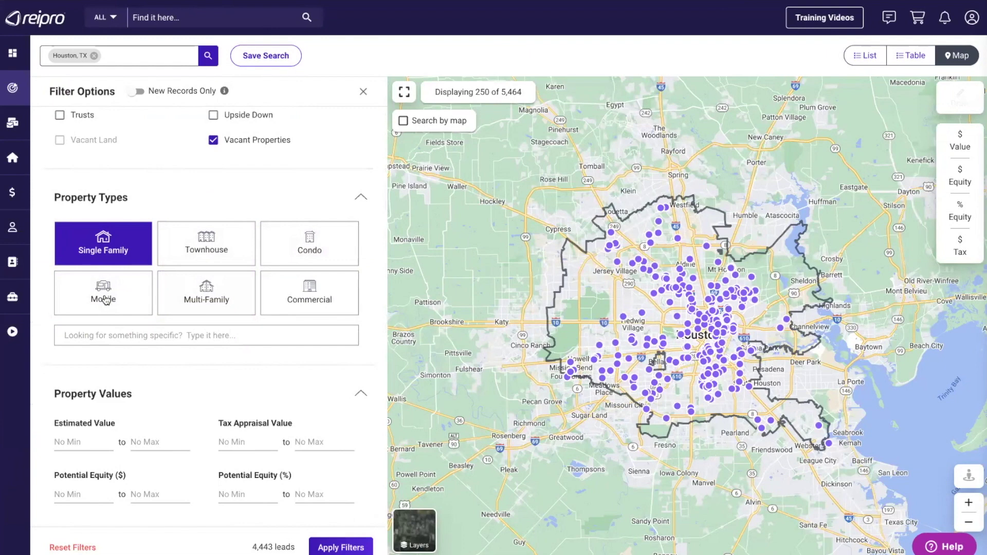
pyautogui.click(72, 335)
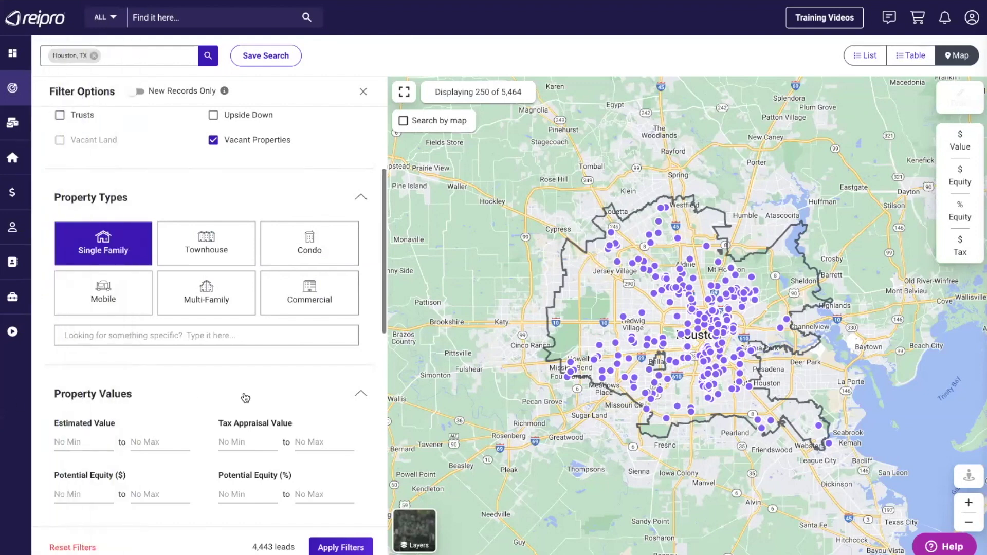
pyautogui.scroll(-3, 245, 398)
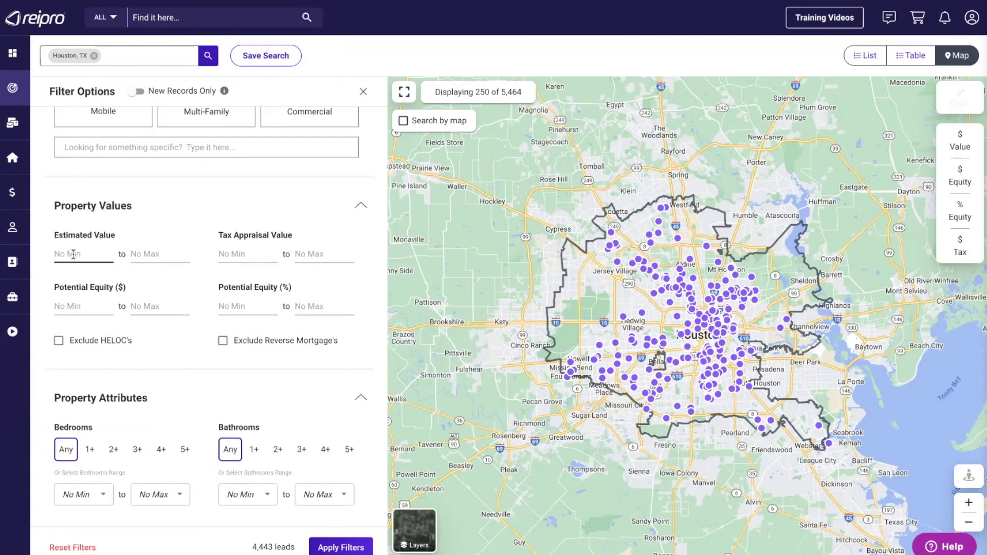
# - Set the minimum Potential Equity to 50%
pyautogui.click(169, 253)
pyautogui.scroll(-2, 187, 344)
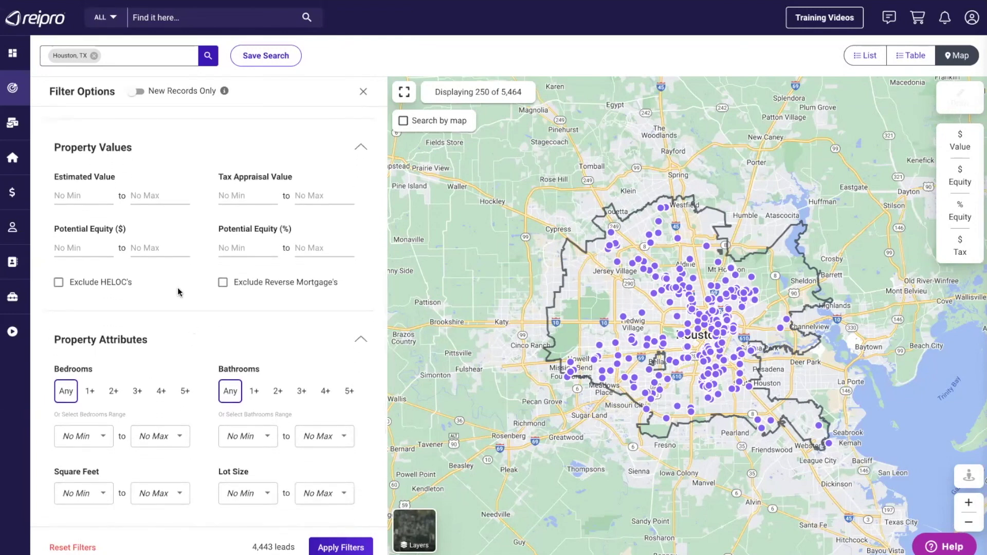
pyautogui.click(221, 249)
pyautogui.click(233, 249)
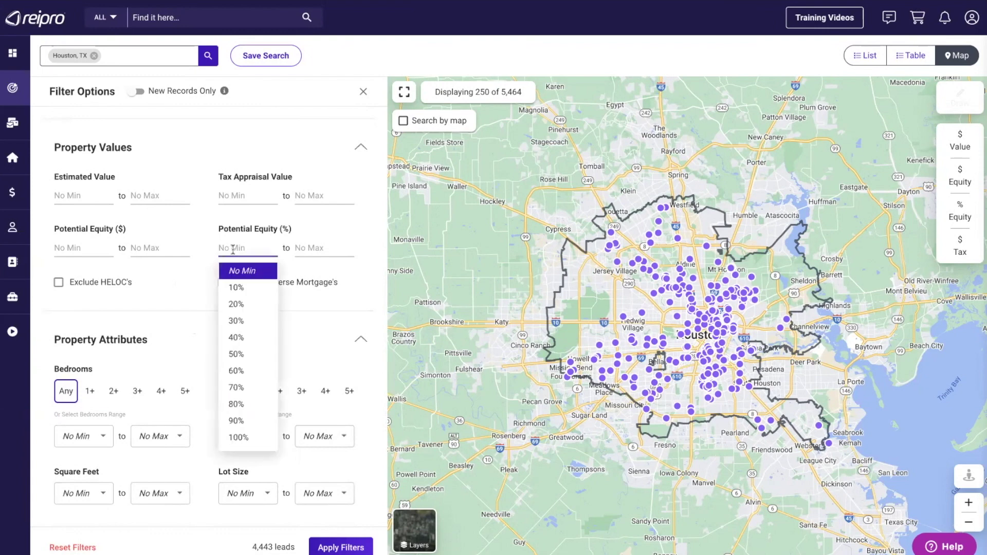
pyautogui.click(237, 355)
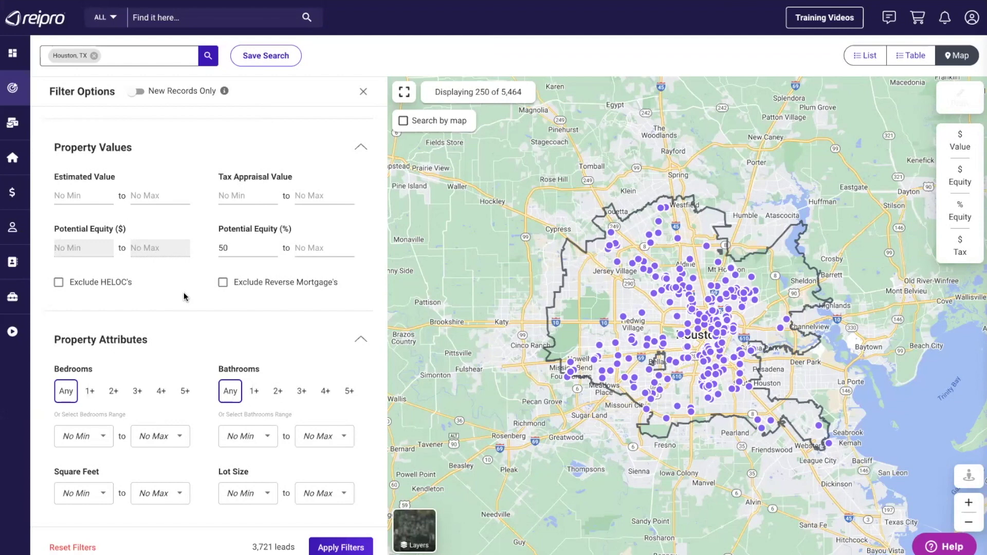
pyautogui.click(246, 243)
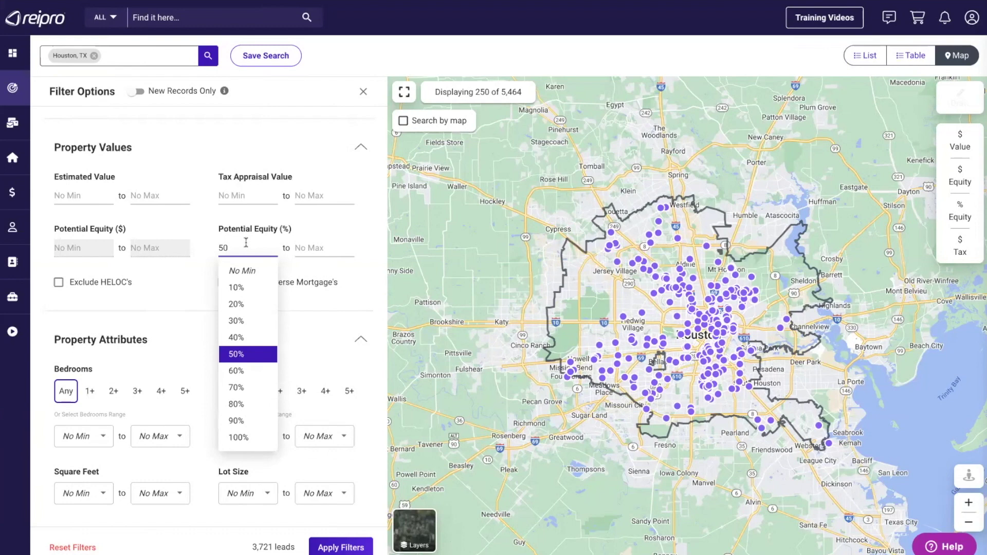
pyautogui.click(361, 264)
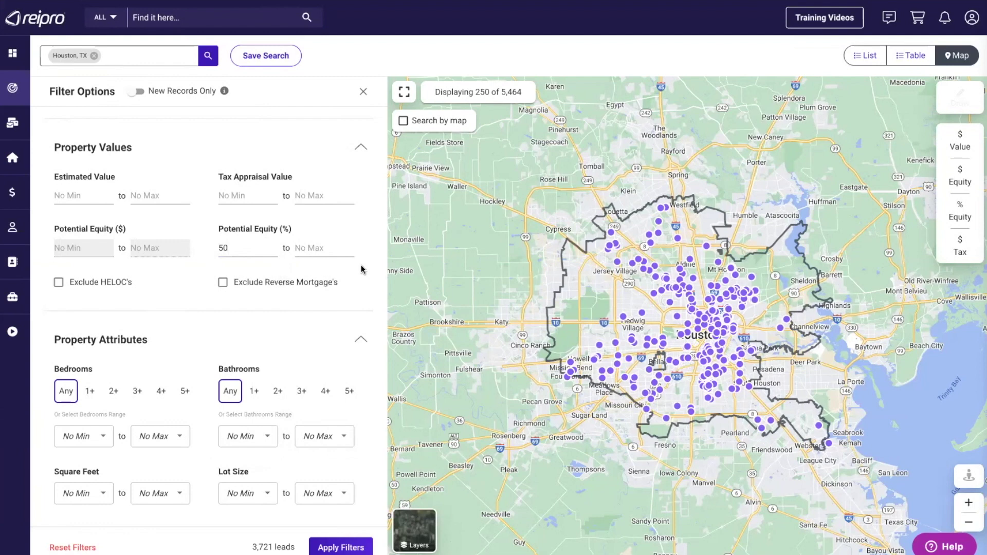
# - Exclude properties with HELOCs and with reverse mortgages, leaving 3,641 leads
pyautogui.click(58, 282)
pyautogui.click(223, 283)
pyautogui.click(223, 283)
pyautogui.click(222, 284)
# - Scroll to Property Attributes and list the Last Sold Date choices, Any Time through Custom
pyautogui.scroll(-5, 315, 303)
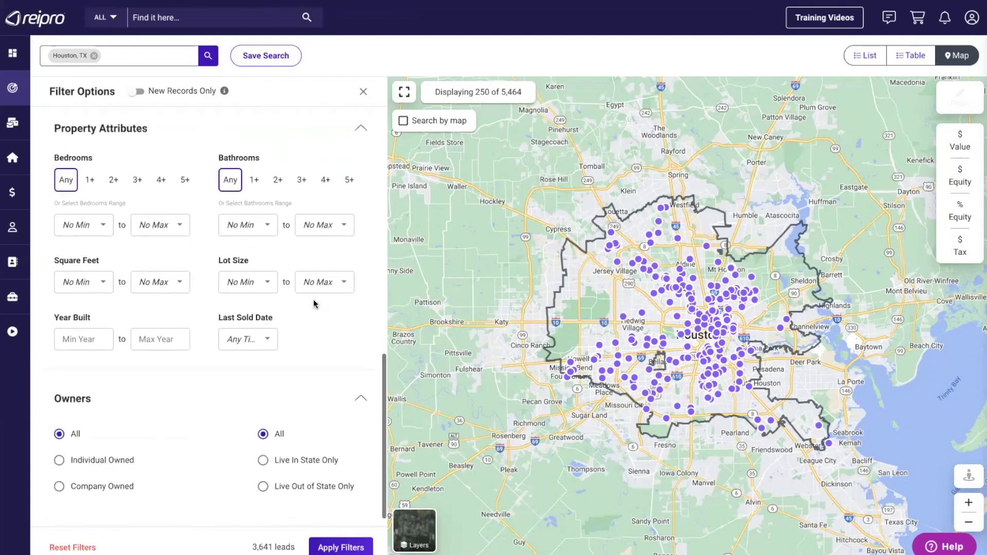
pyautogui.scroll(1, 314, 304)
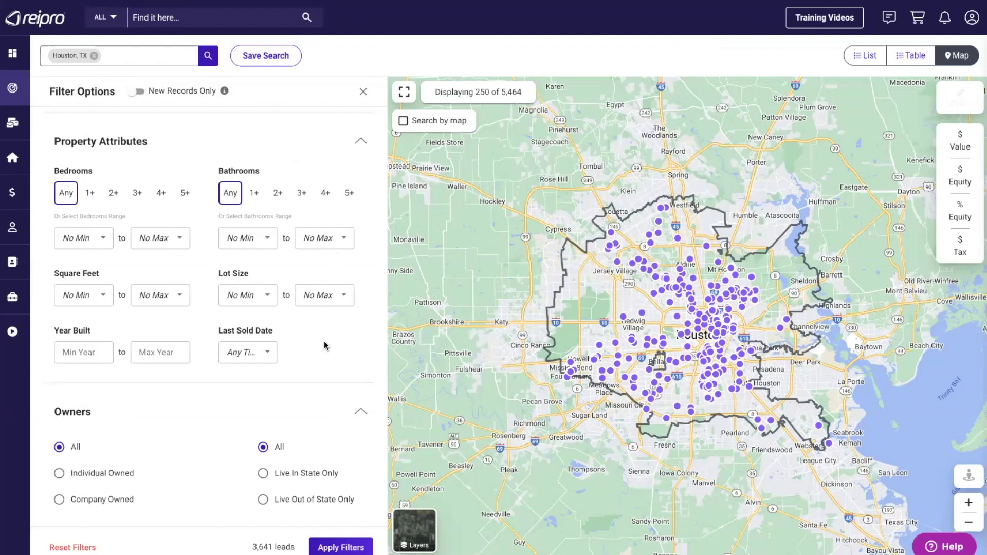
pyautogui.scroll(-1, 323, 345)
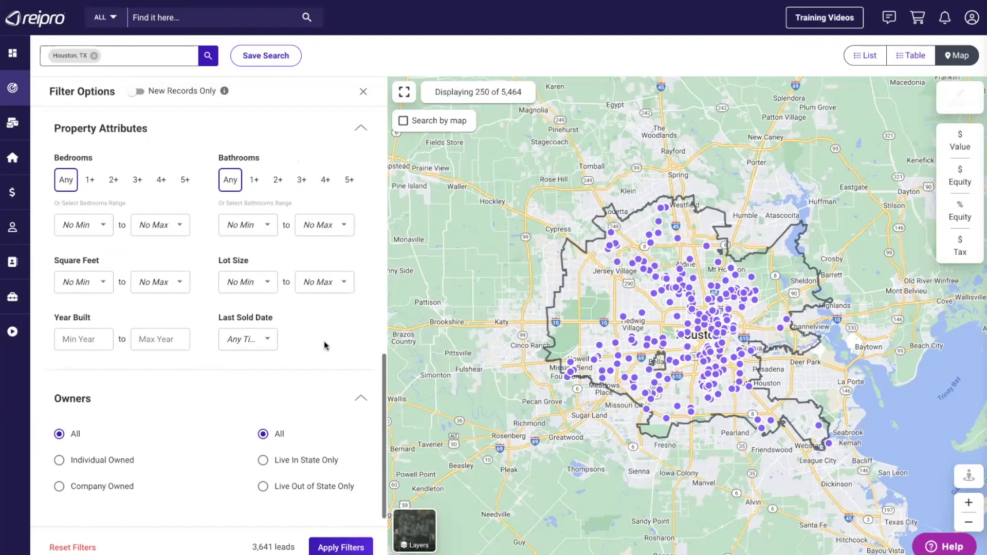
pyautogui.click(262, 340)
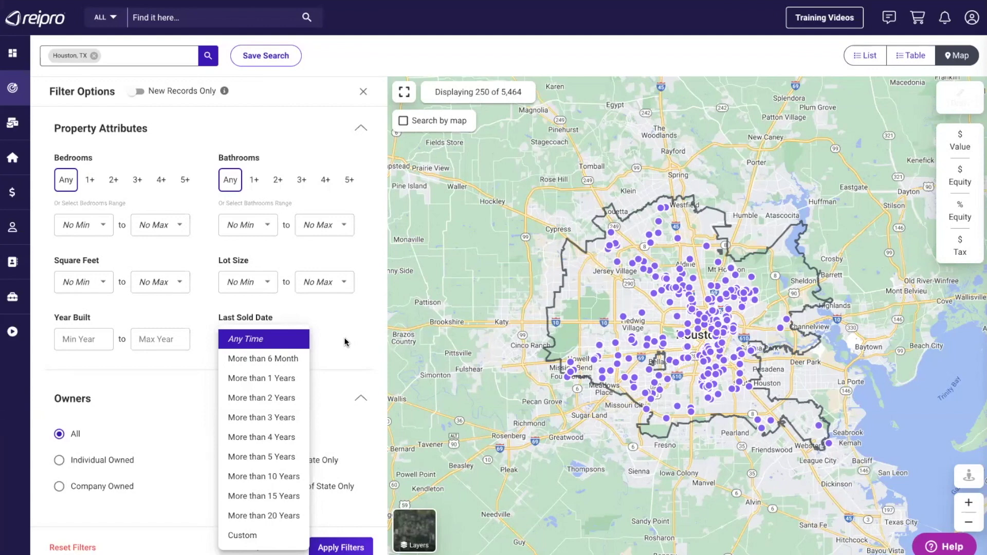
pyautogui.click(344, 342)
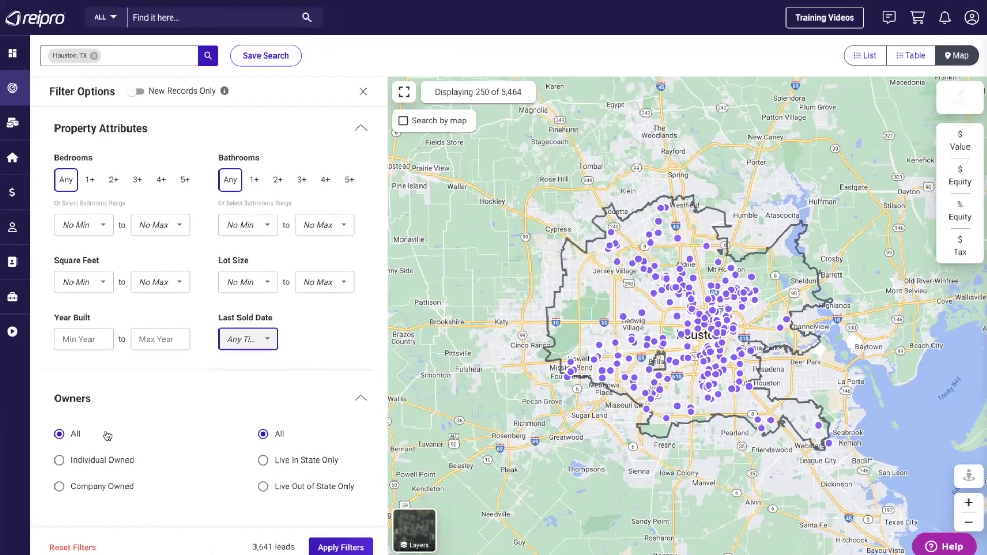
pyautogui.click(59, 460)
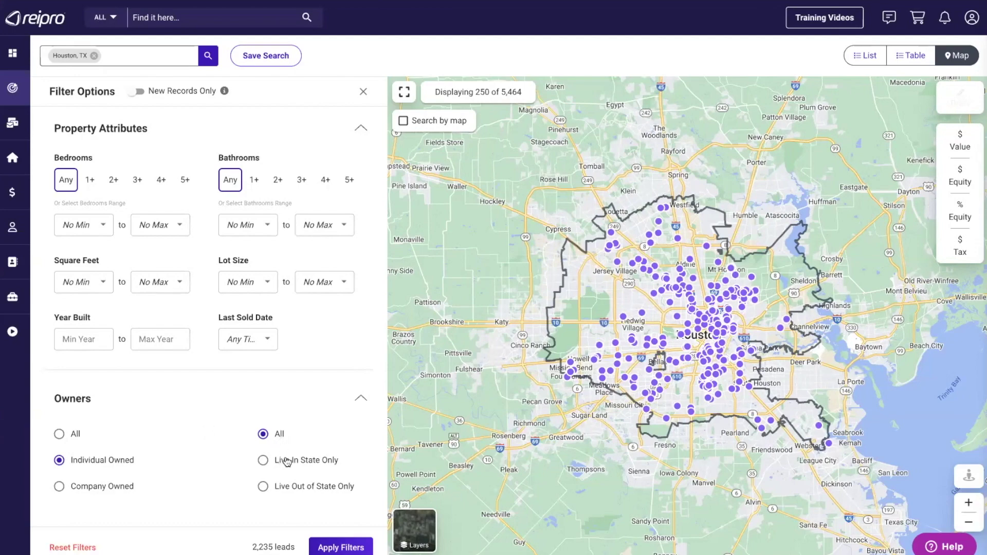
pyautogui.scroll(8, 228, 426)
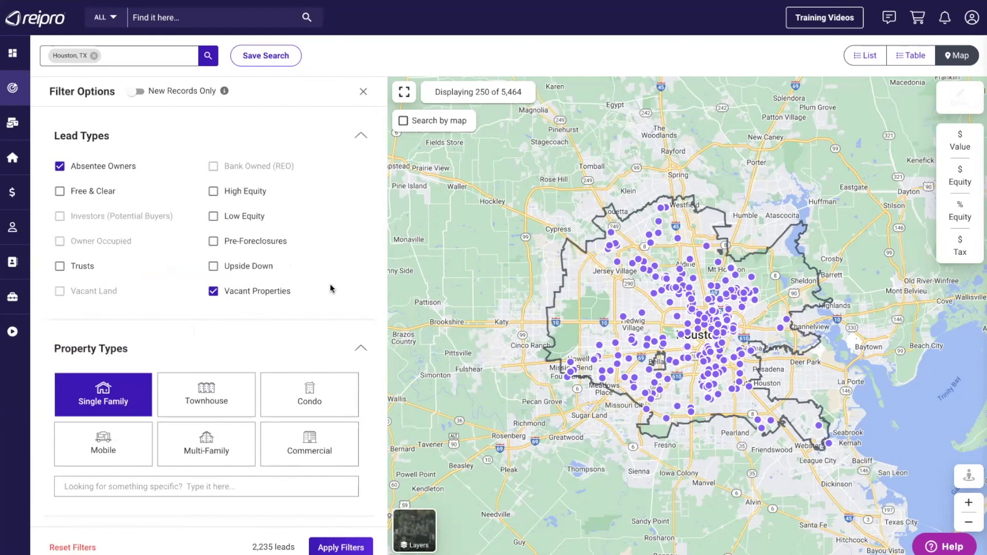
pyautogui.scroll(-8, 330, 286)
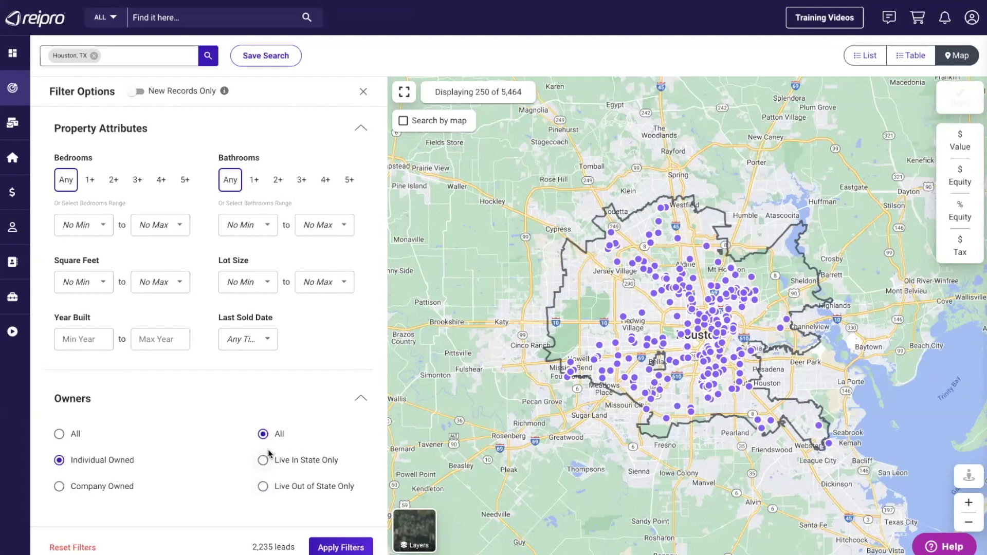
pyautogui.click(263, 460)
pyautogui.click(263, 486)
pyautogui.click(263, 434)
# - Apply the filters and check the 2,235-lead results total
pyautogui.click(262, 434)
pyautogui.click(334, 547)
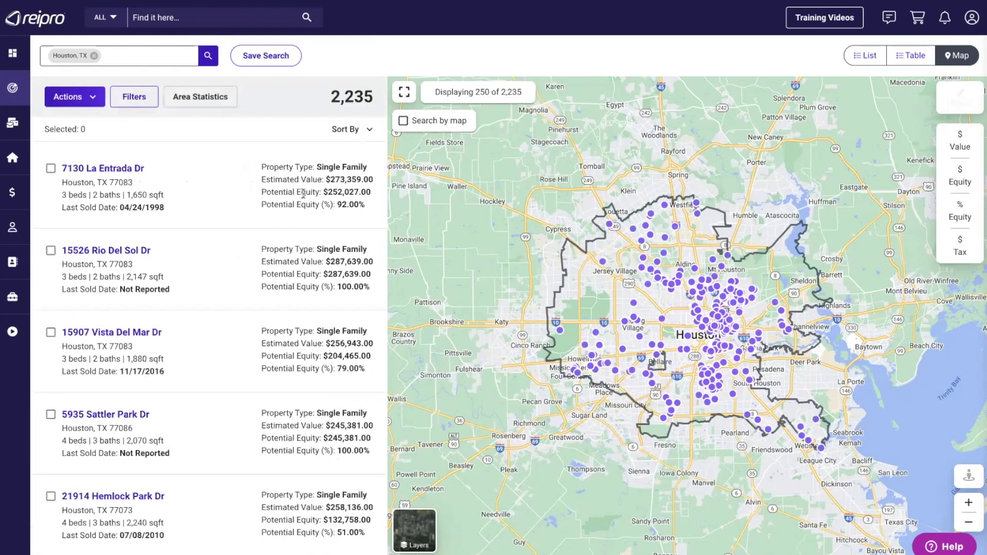
pyautogui.moveTo(332, 97); pyautogui.dragTo(374, 101)
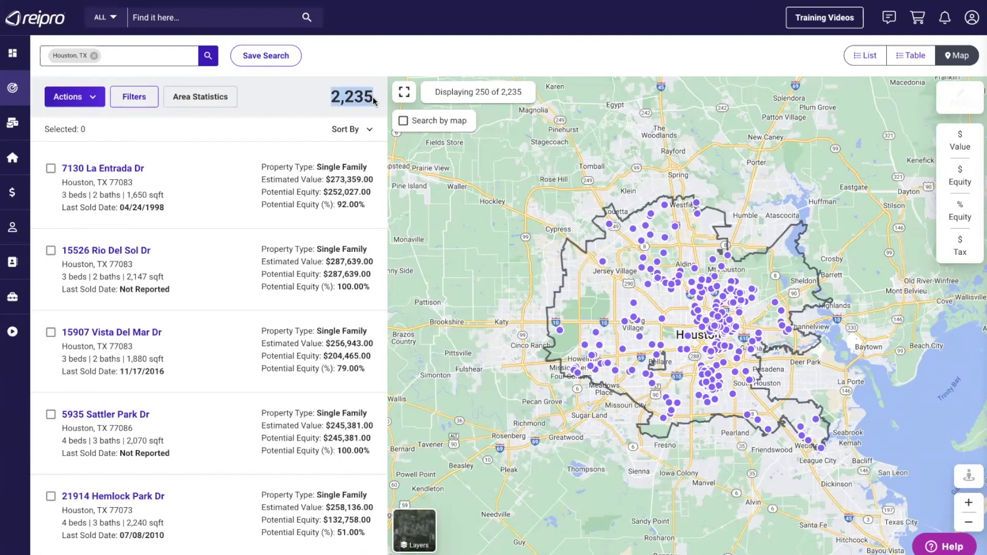
pyautogui.click(303, 125)
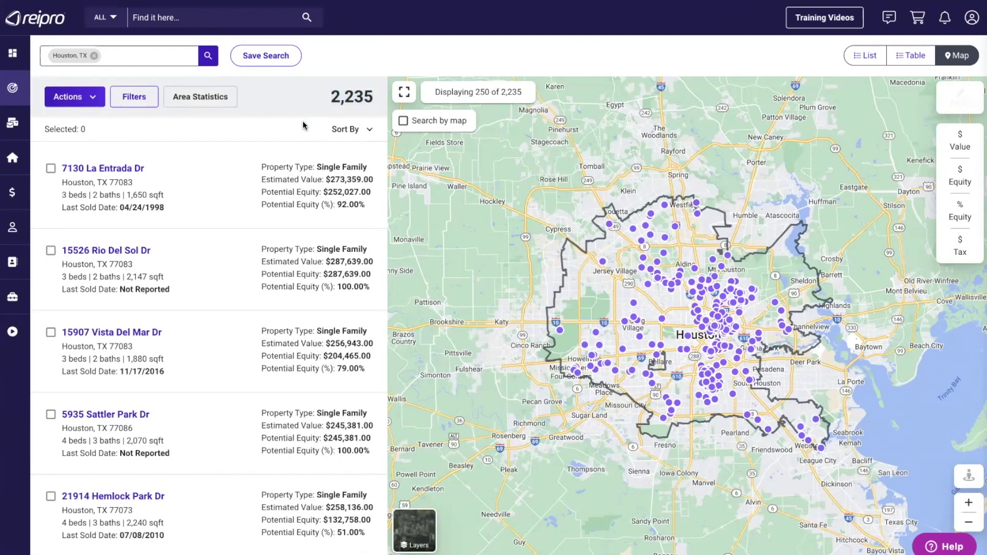
# - Set the estimated value range to $300K–$500K and apply it, leaving 261 leads
pyautogui.click(126, 97)
pyautogui.scroll(-5, 146, 290)
pyautogui.scroll(-3, 146, 290)
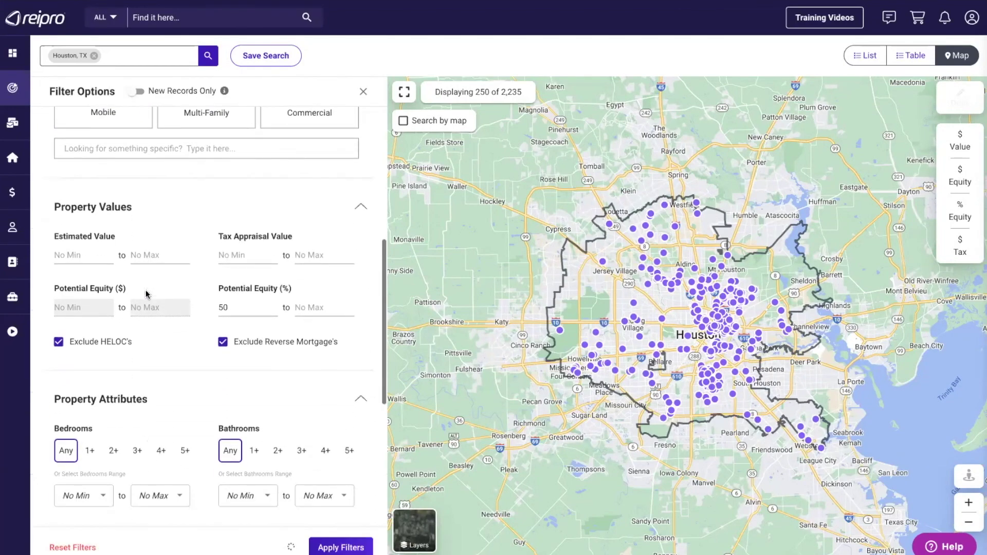
pyautogui.click(69, 247)
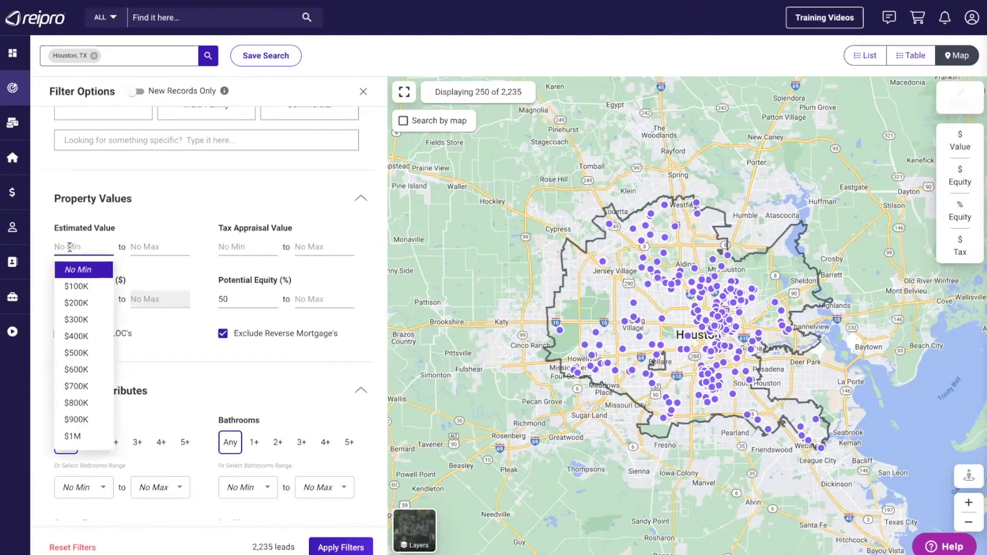
pyautogui.click(78, 317)
pyautogui.click(148, 252)
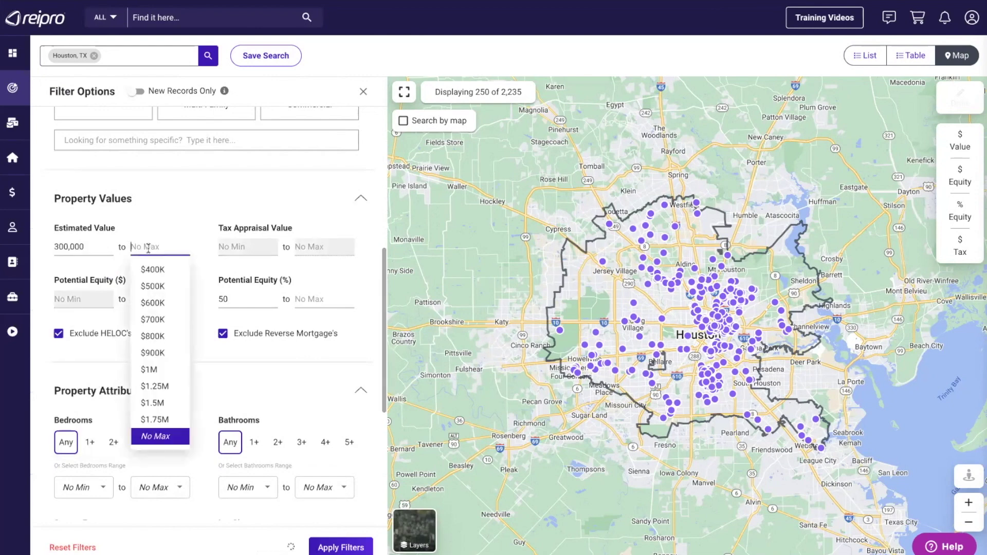
pyautogui.click(150, 286)
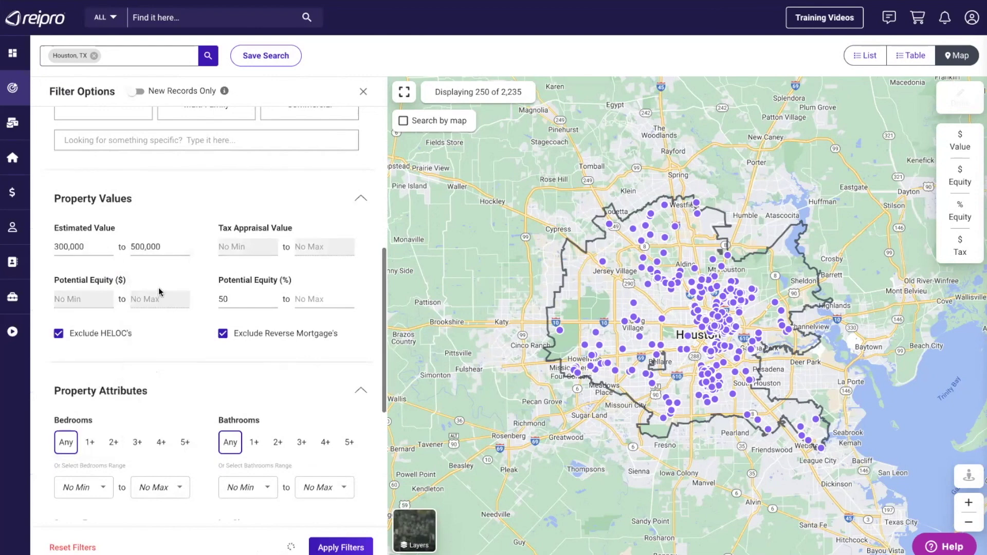
pyautogui.click(340, 546)
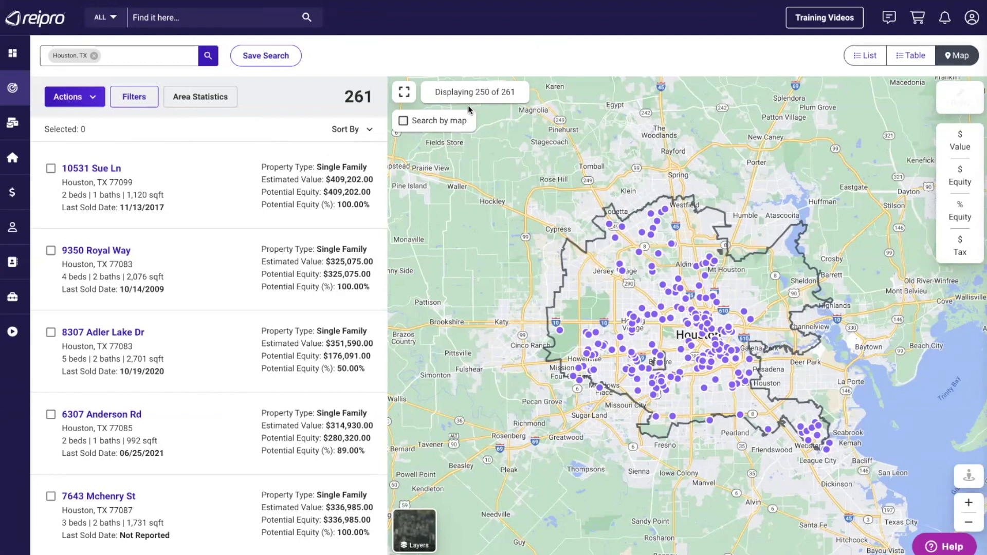
# - Limit results to the map area, pan north and zoom in toward The Woodlands and Spring
pyautogui.click(403, 123)
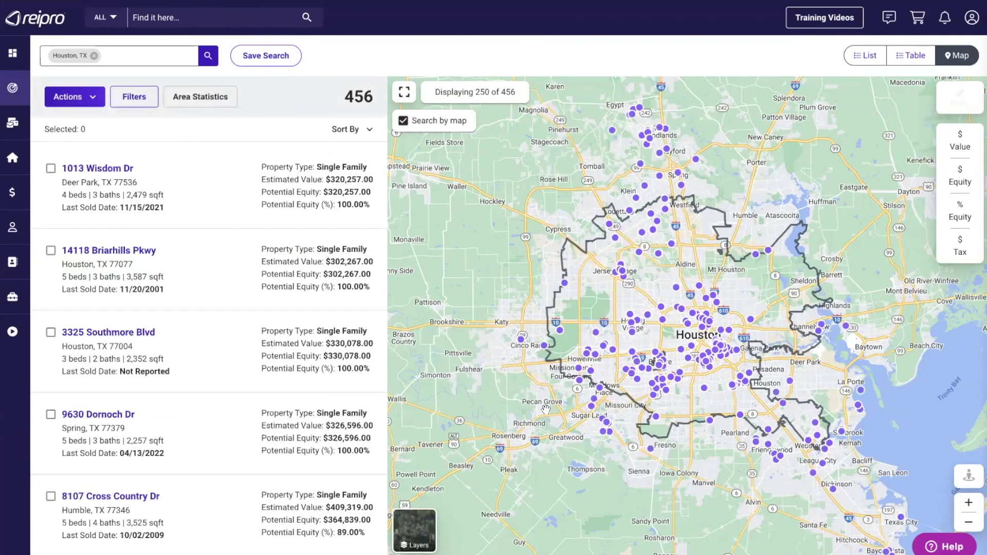
pyautogui.moveTo(562, 320); pyautogui.dragTo(550, 383)
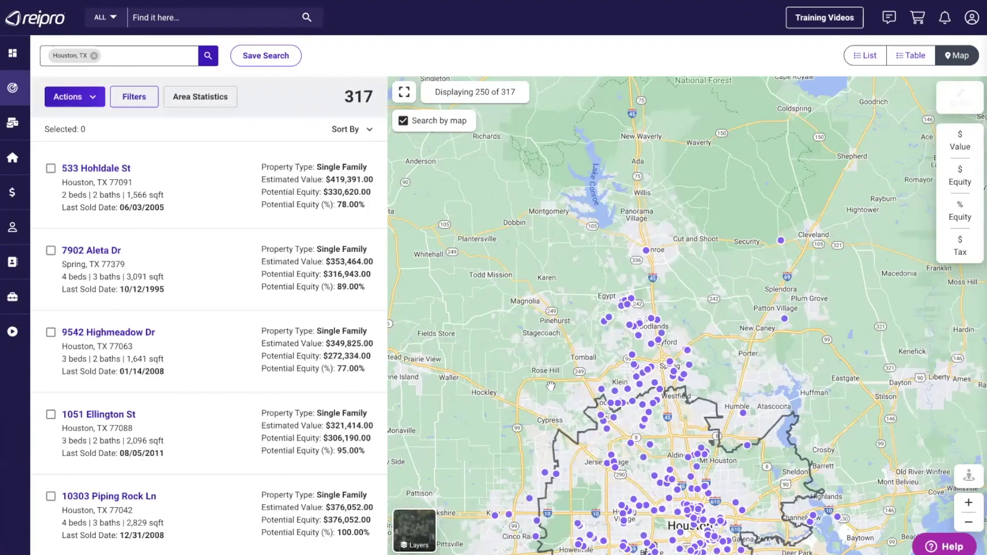
pyautogui.click(968, 502)
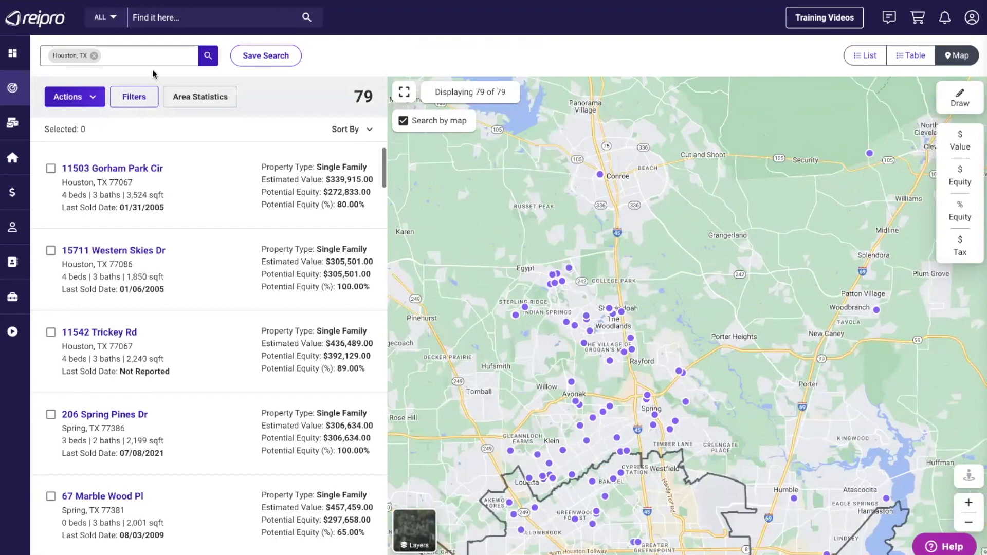
# - Add College Station, TX as a second search location alongside Houston
pyautogui.click(123, 55)
pyautogui.write('colle')
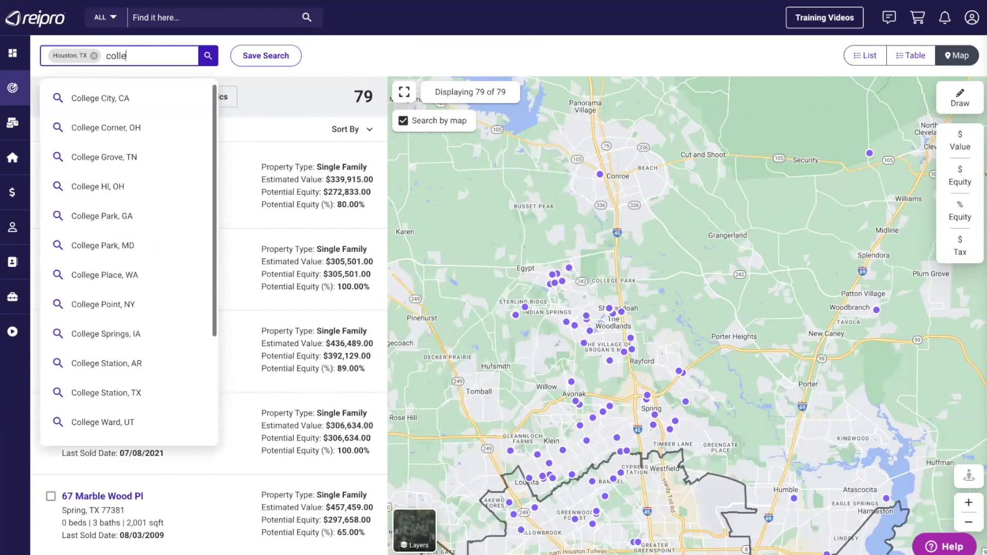
pyautogui.write('ge station')
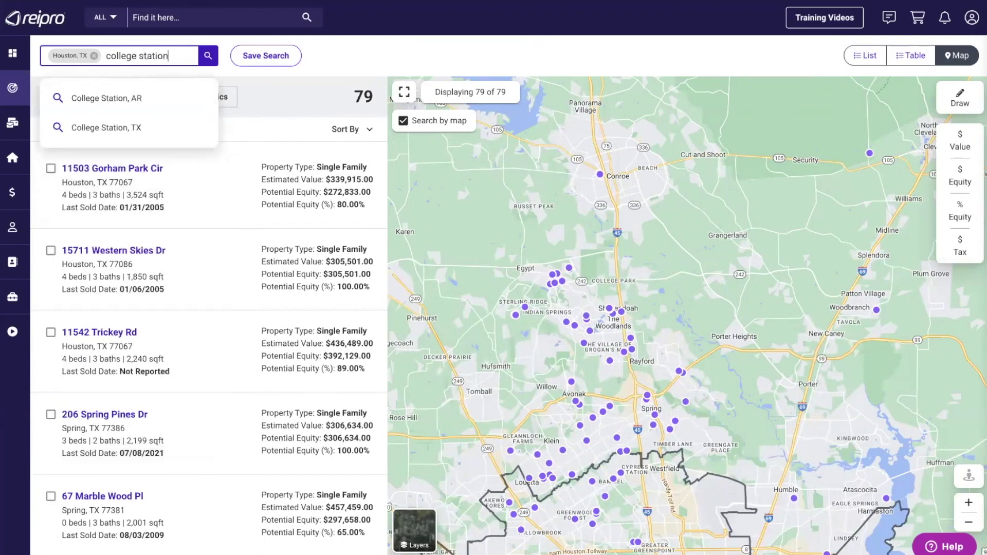
pyautogui.click(116, 128)
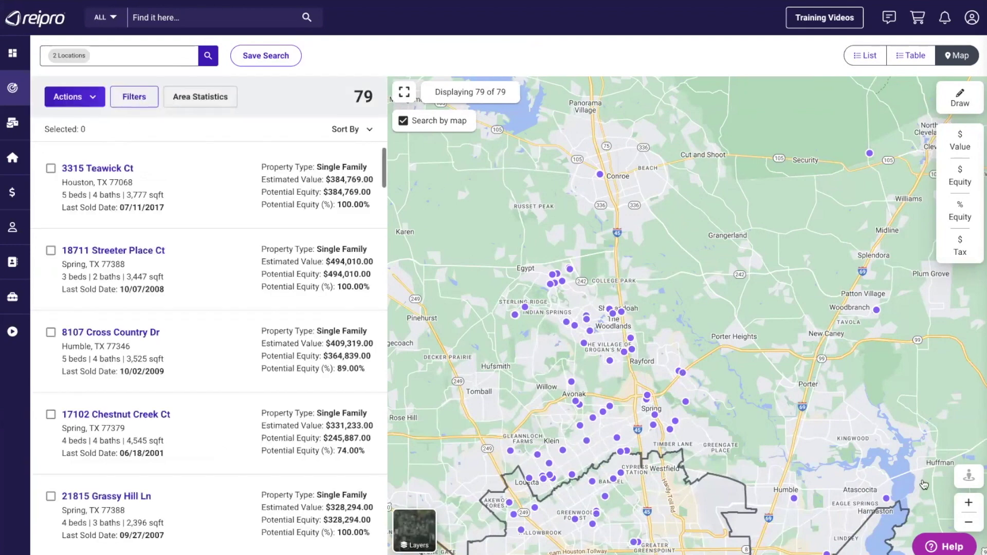
# - Zoom out three levels to show Houston and College Station, then zoom in one level
pyautogui.click(969, 523)
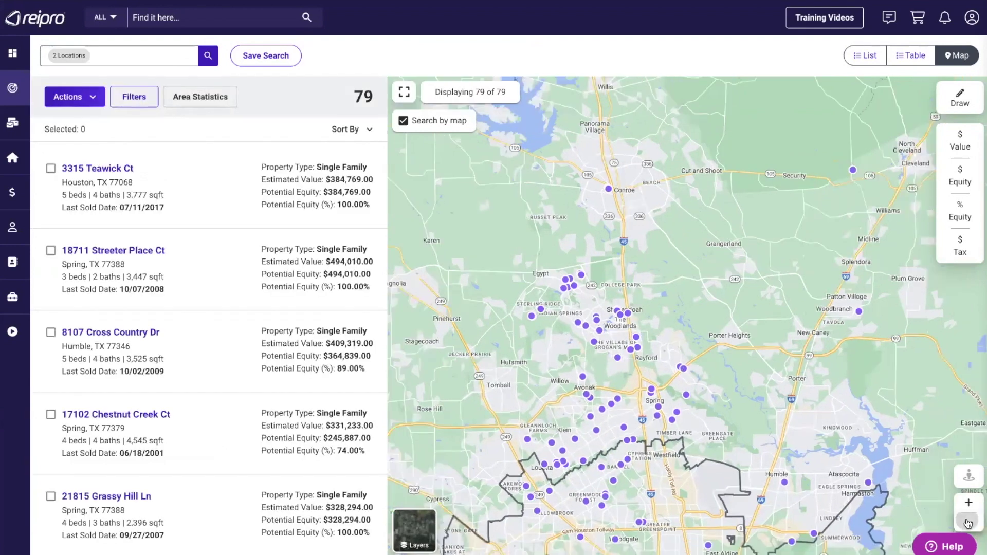
pyautogui.click(968, 523)
pyautogui.click(968, 523)
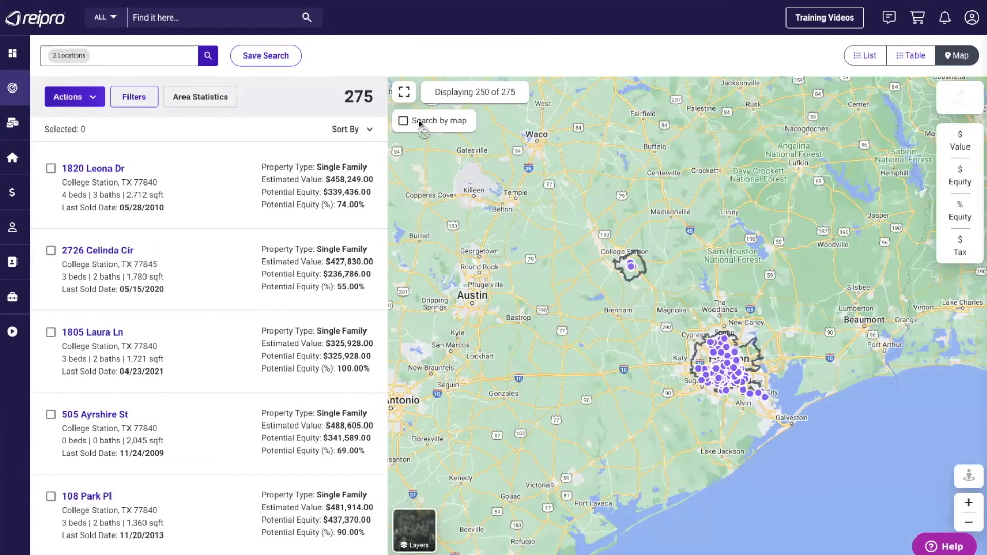
pyautogui.click(965, 503)
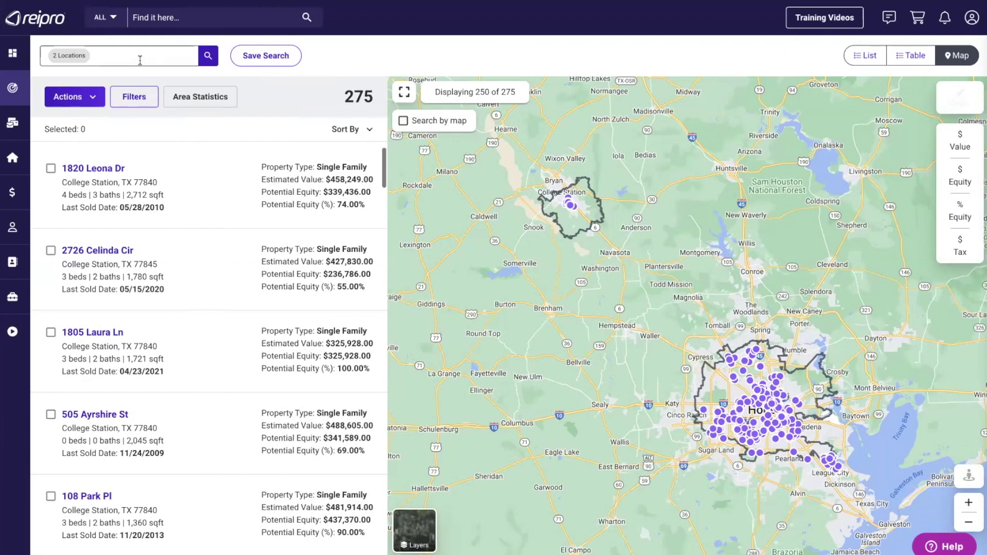
# - Remove College Station, limit results to the map, and frame northern Houston for 114 leads
pyautogui.click(119, 56)
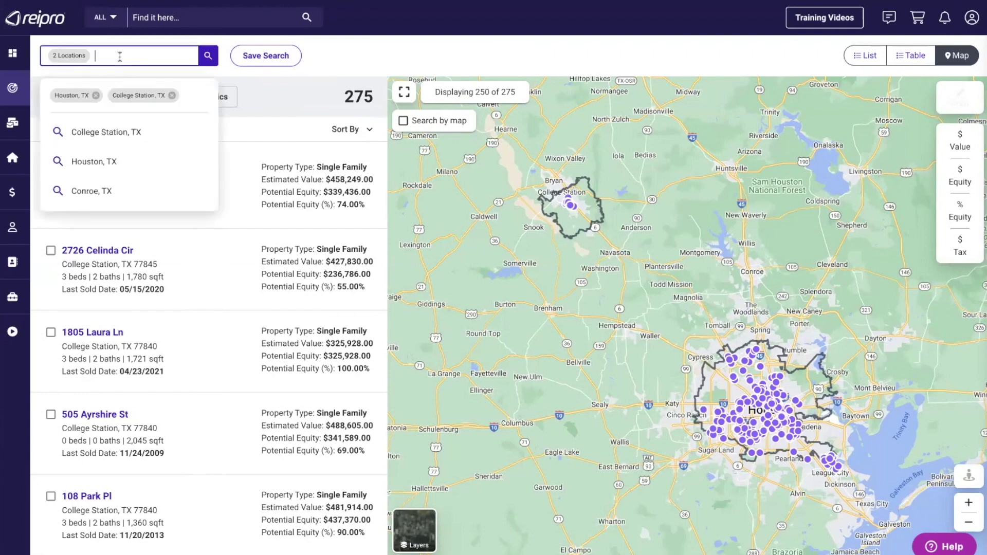
pyautogui.click(171, 96)
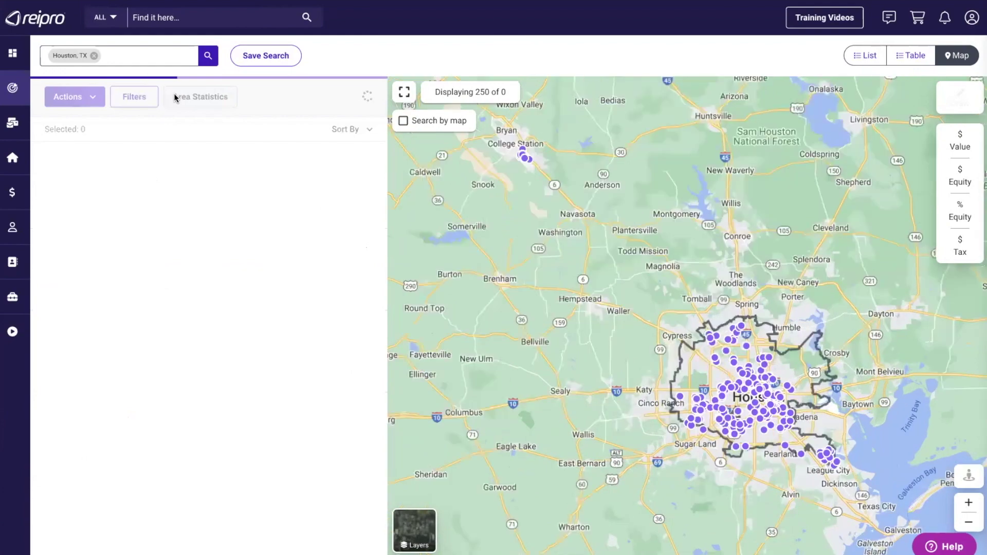
pyautogui.click(404, 122)
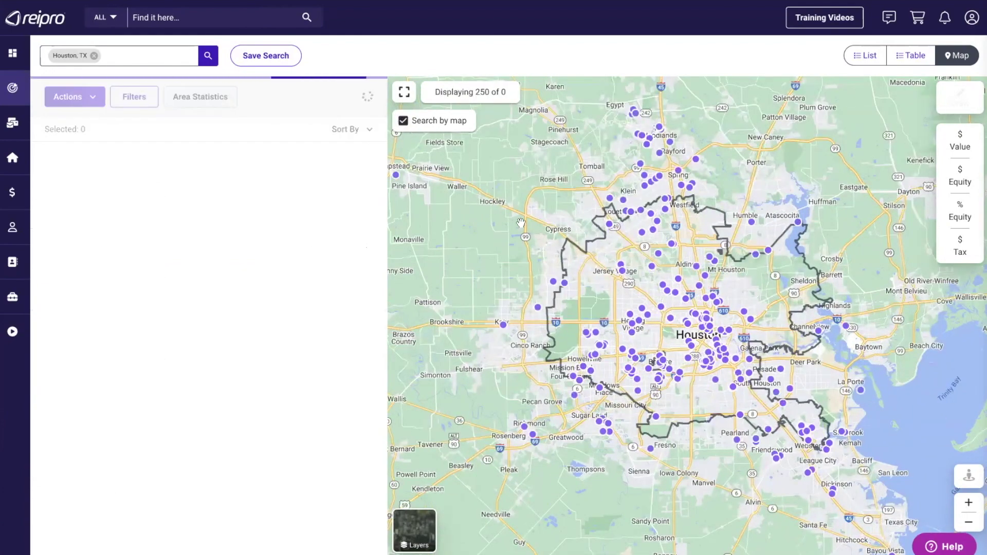
pyautogui.moveTo(529, 366); pyautogui.dragTo(627, 267)
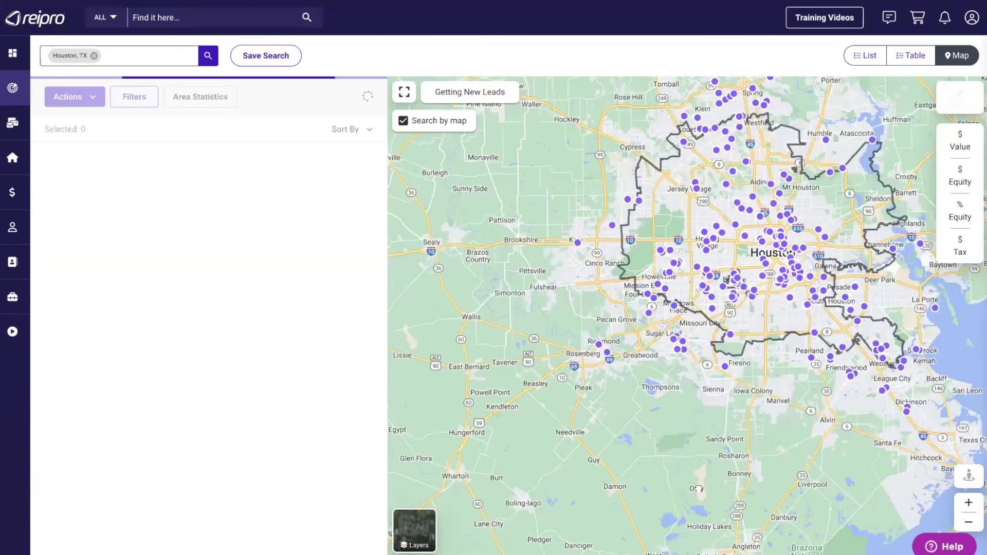
pyautogui.moveTo(732, 437); pyautogui.dragTo(691, 519)
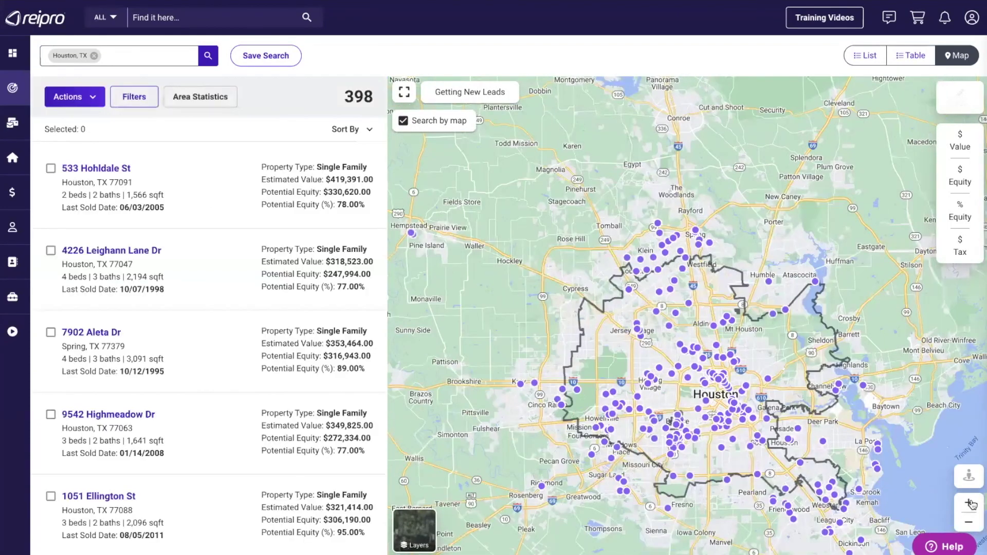
pyautogui.click(968, 502)
pyautogui.moveTo(806, 172); pyautogui.dragTo(824, 332)
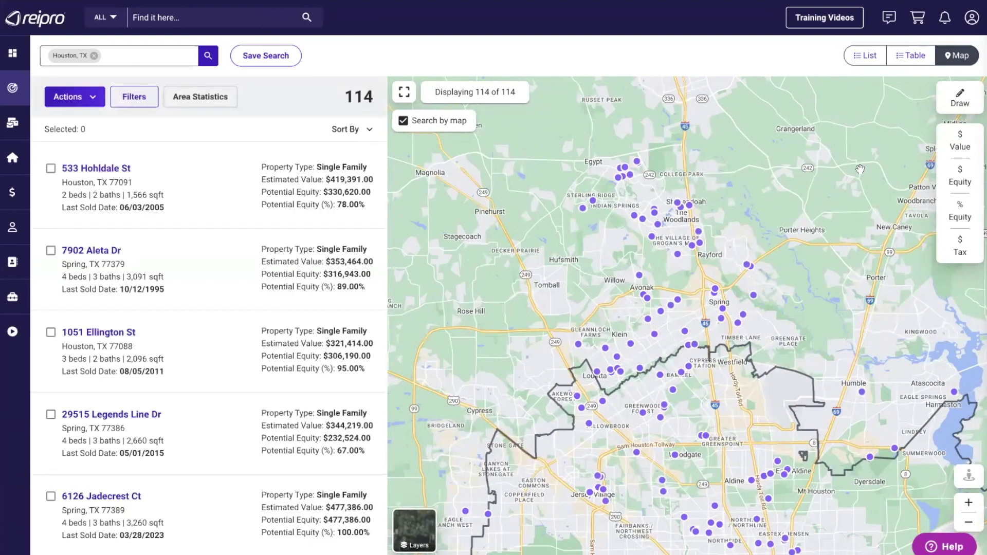
# - Draw areas around Tomball–The Woodlands and Aldine–Humble, then remove the 9-lead Aldine area
pyautogui.click(957, 97)
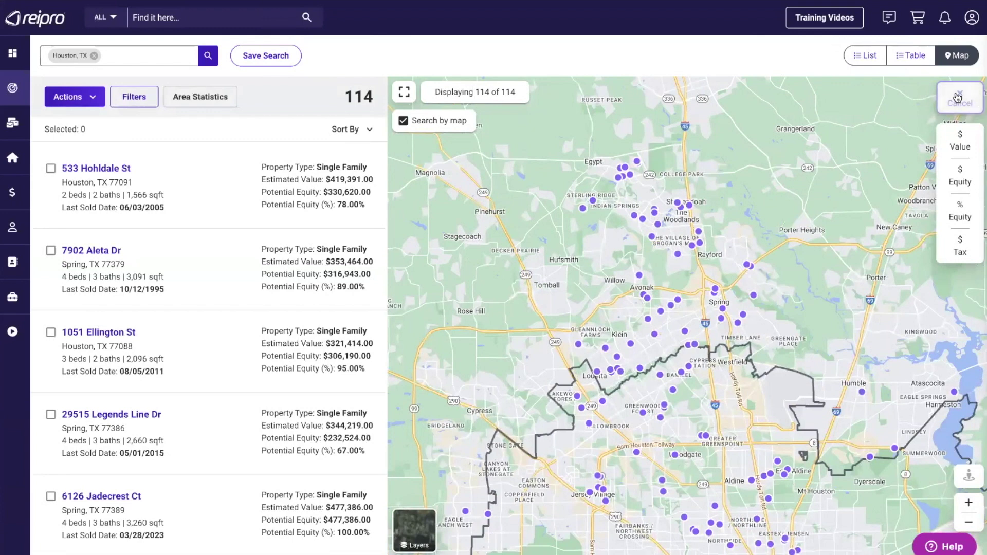
pyautogui.moveTo(645, 133)
pyautogui.mouseDown()
pyautogui.moveTo(592, 165)
pyautogui.moveTo(528, 411)
pyautogui.moveTo(691, 442)
pyautogui.moveTo(773, 363)
pyautogui.moveTo(742, 198)
pyautogui.moveTo(640, 132)
pyautogui.mouseUp()
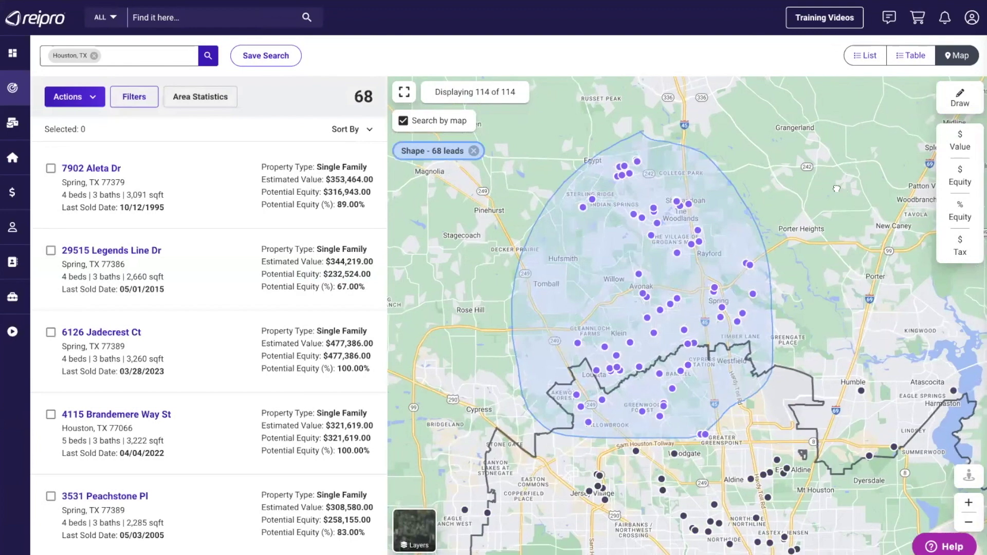
pyautogui.moveTo(861, 206); pyautogui.dragTo(787, 152)
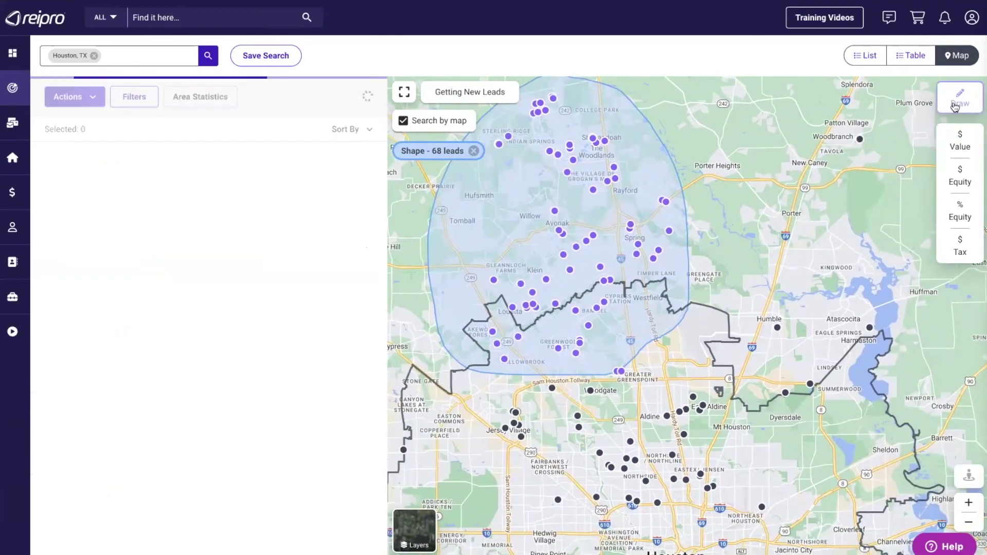
pyautogui.click(955, 101)
pyautogui.moveTo(712, 317)
pyautogui.mouseDown()
pyautogui.moveTo(650, 391)
pyautogui.moveTo(771, 389)
pyautogui.moveTo(763, 315)
pyautogui.moveTo(711, 320)
pyautogui.mouseUp()
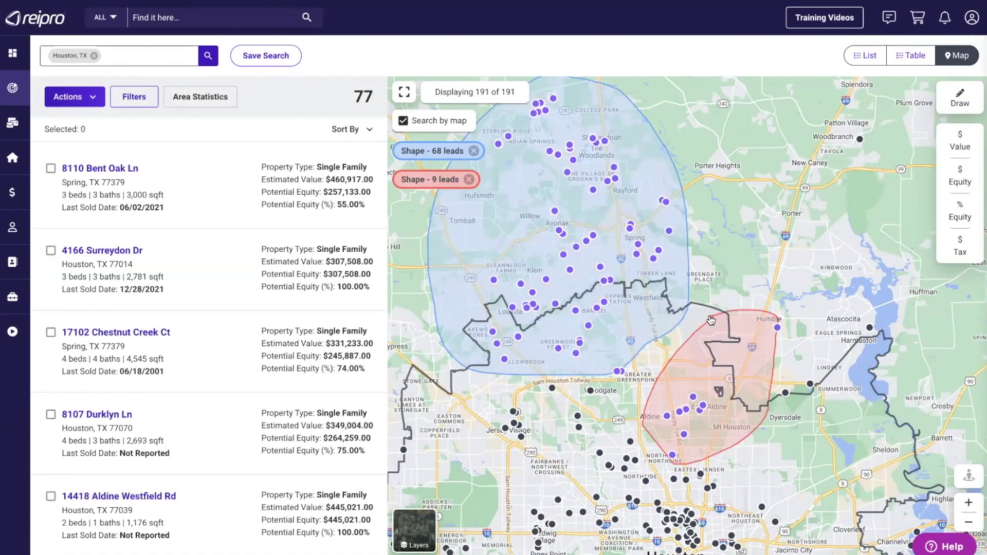
pyautogui.click(468, 180)
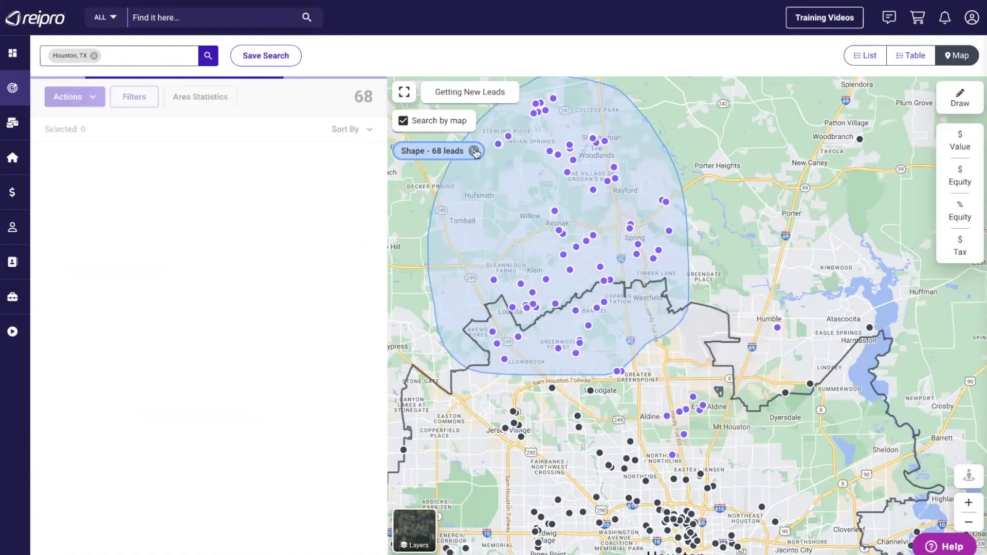
# - Remove the 68-lead drawn area and zoom into parcels near Louetta Rd
pyautogui.click(474, 151)
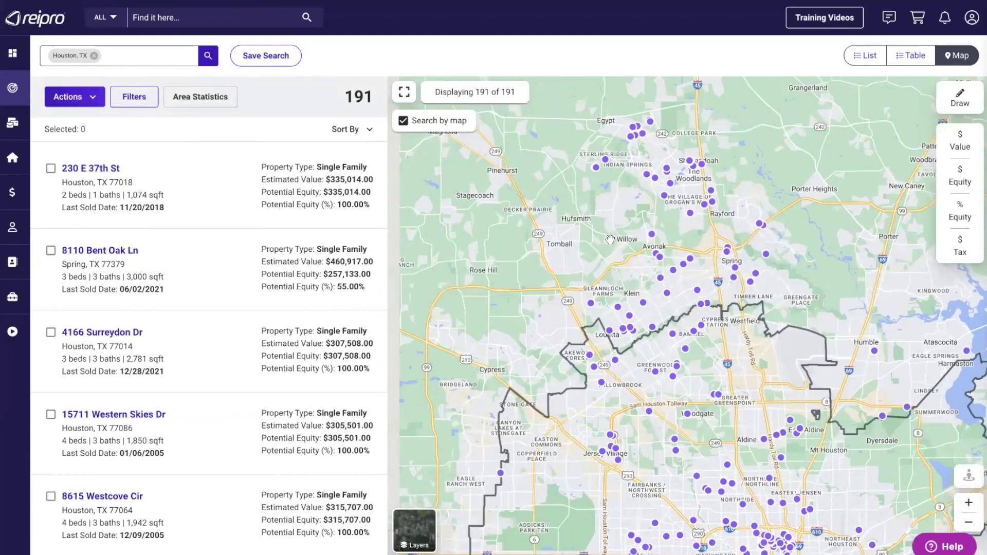
pyautogui.click(968, 502)
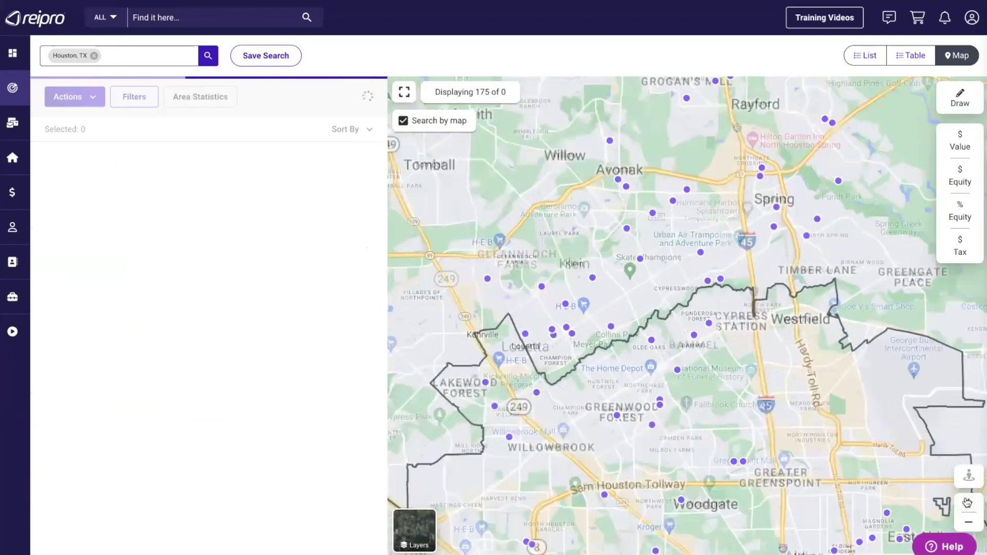
pyautogui.click(968, 502)
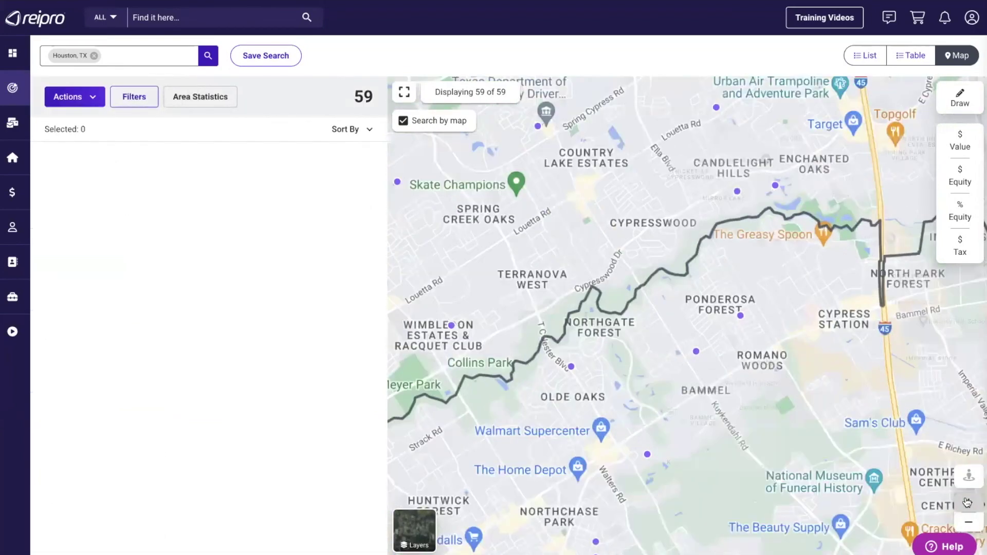
pyautogui.click(968, 502)
pyautogui.moveTo(773, 300); pyautogui.dragTo(834, 326)
pyautogui.moveTo(405, 279); pyautogui.dragTo(755, 271)
pyautogui.click(969, 502)
pyautogui.click(968, 502)
pyautogui.moveTo(588, 462); pyautogui.dragTo(793, 235)
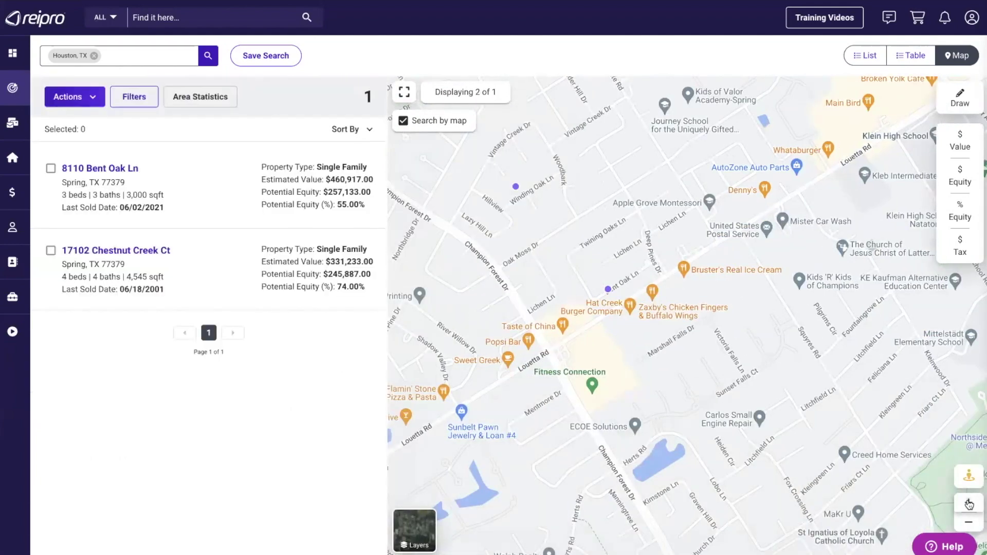
pyautogui.click(968, 502)
pyautogui.click(969, 502)
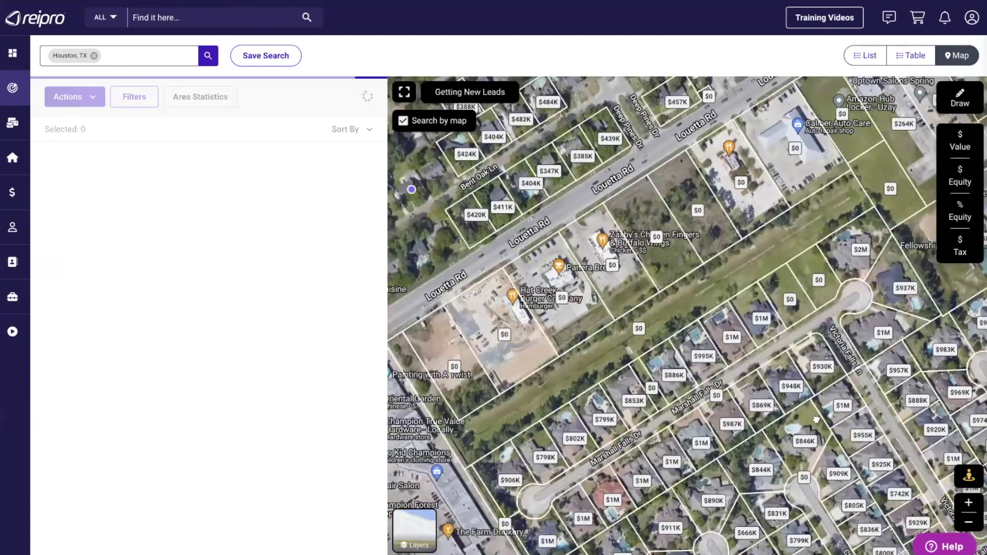
pyautogui.moveTo(535, 287); pyautogui.dragTo(816, 417)
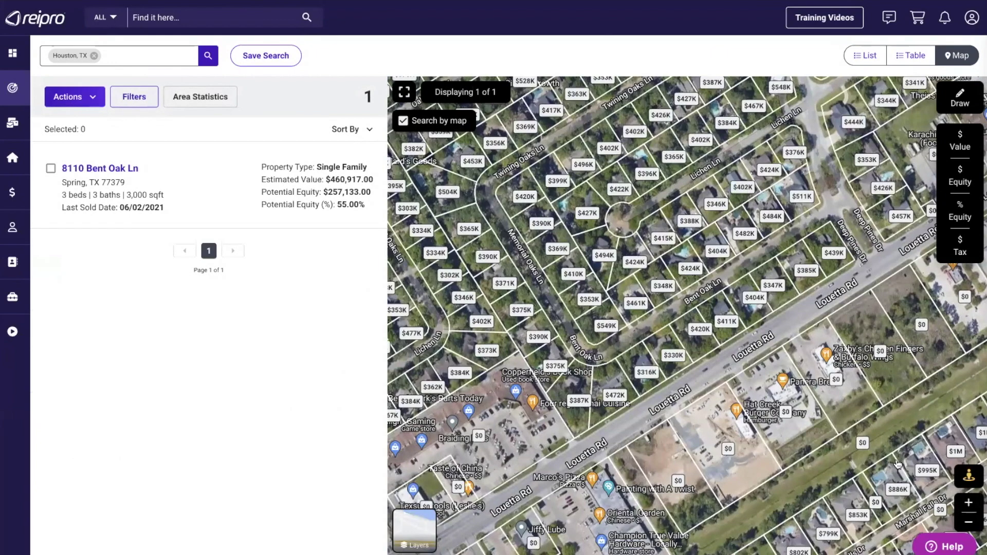
# - Zoom back out and stop limiting results to the map, restoring all 261 leads
pyautogui.click(968, 522)
pyautogui.click(967, 520)
pyautogui.click(967, 520)
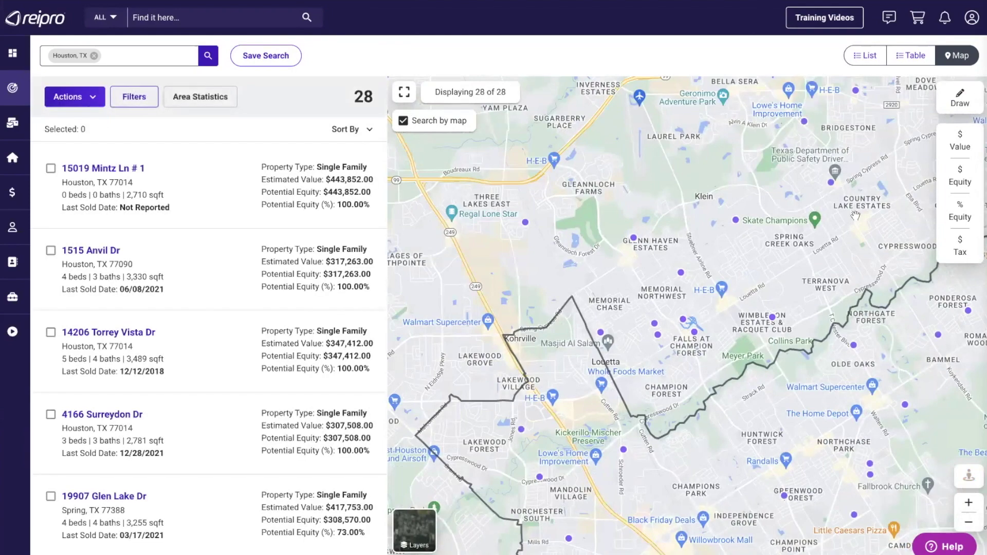
pyautogui.moveTo(862, 200); pyautogui.dragTo(766, 390)
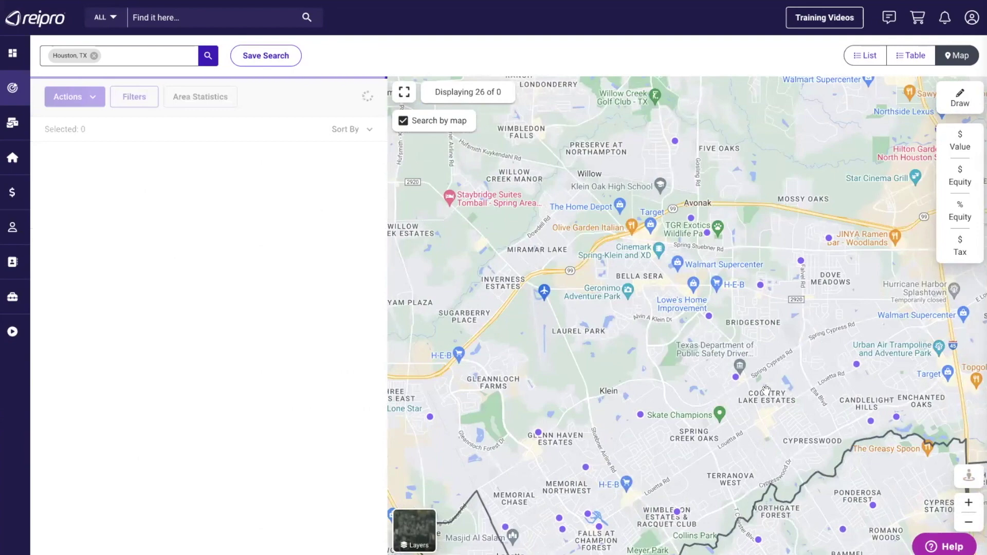
pyautogui.click(403, 121)
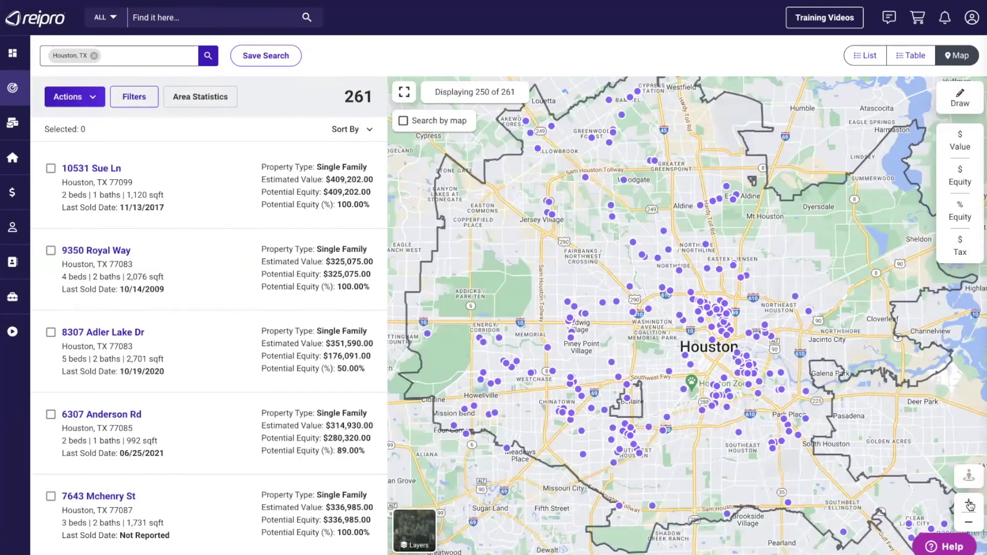
# - Zoom in and pan north to frame the Aldine area of Houston
pyautogui.click(968, 502)
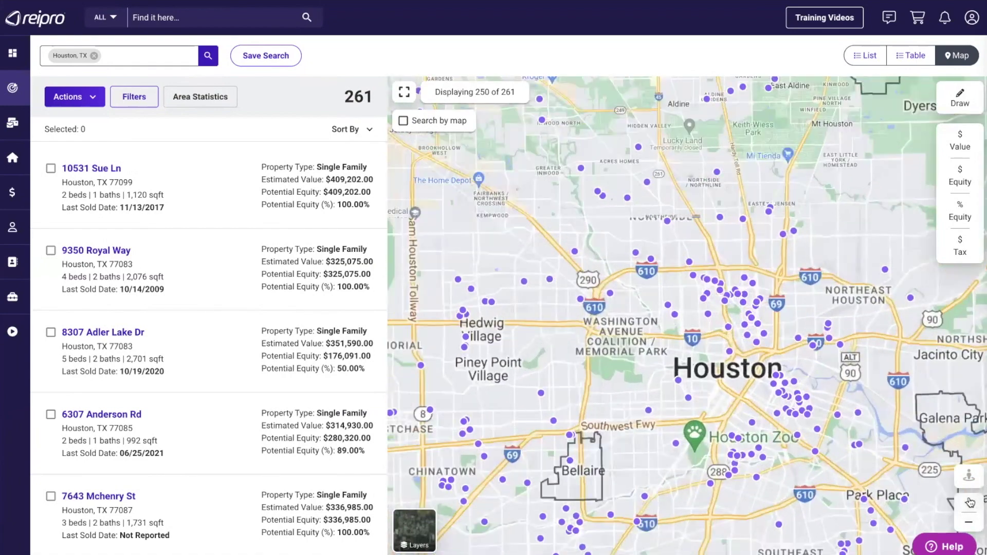
pyautogui.moveTo(782, 181); pyautogui.dragTo(837, 346)
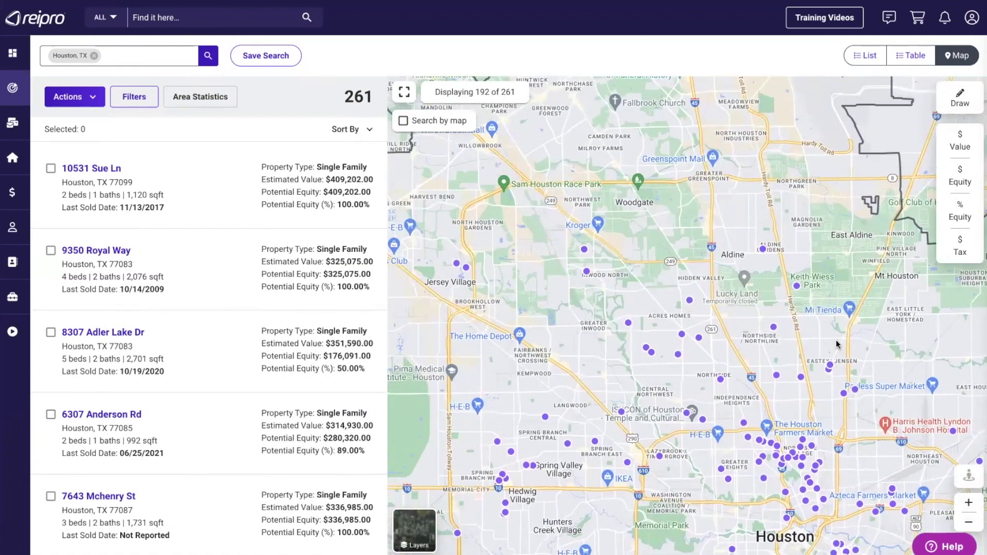
pyautogui.click(968, 503)
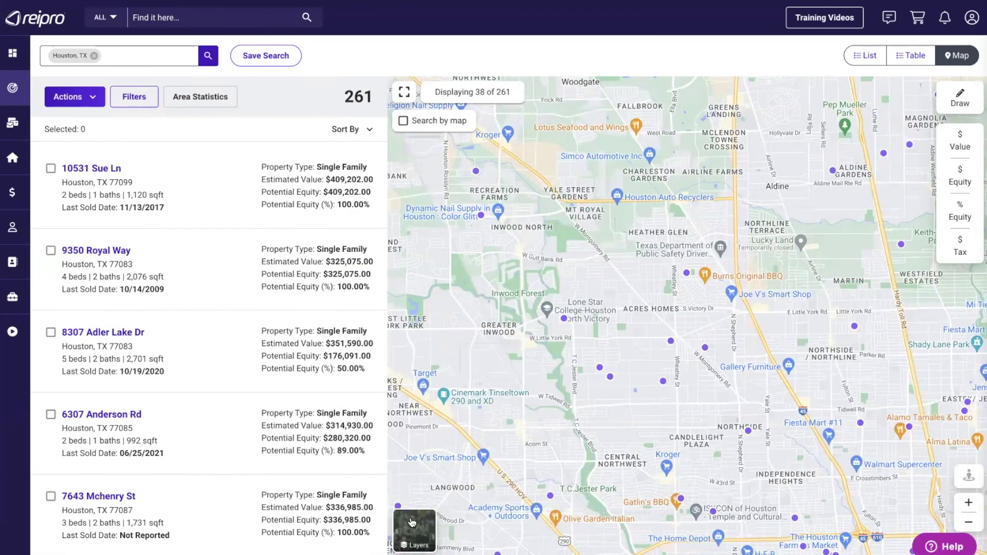
# - Preview the Satellite and Neighborhoods map layers, then return to plain road view
pyautogui.moveTo(413, 529)
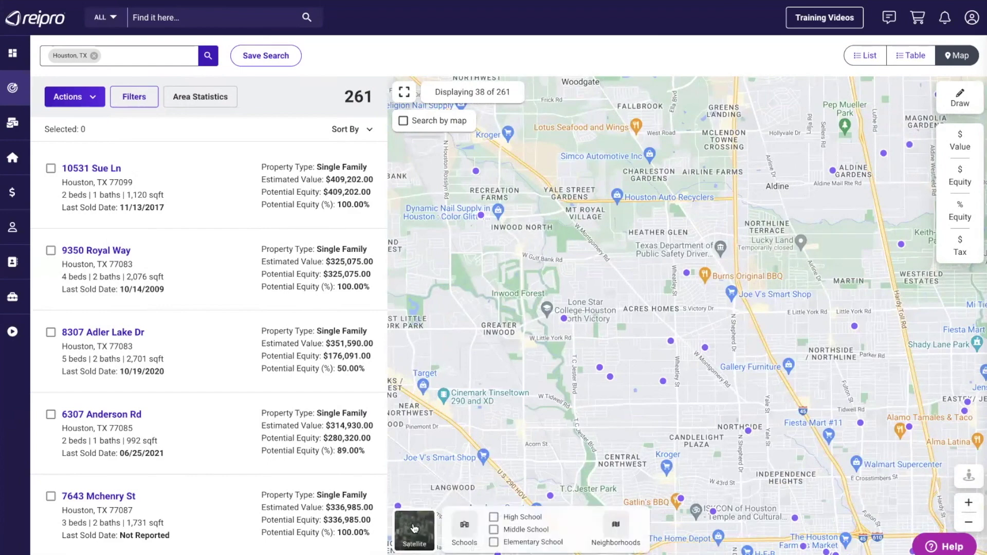
pyautogui.click(414, 528)
pyautogui.click(414, 528)
pyautogui.click(615, 525)
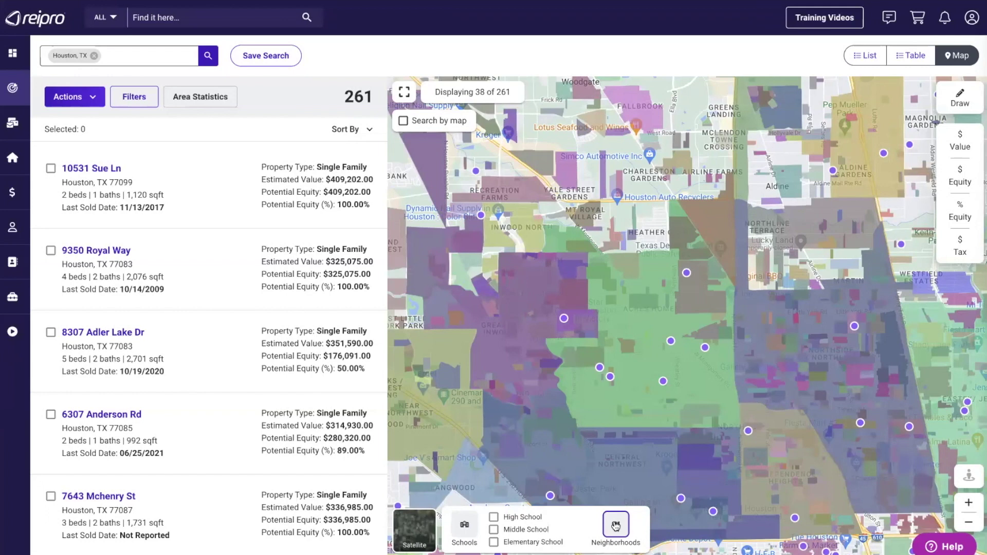
pyautogui.click(615, 525)
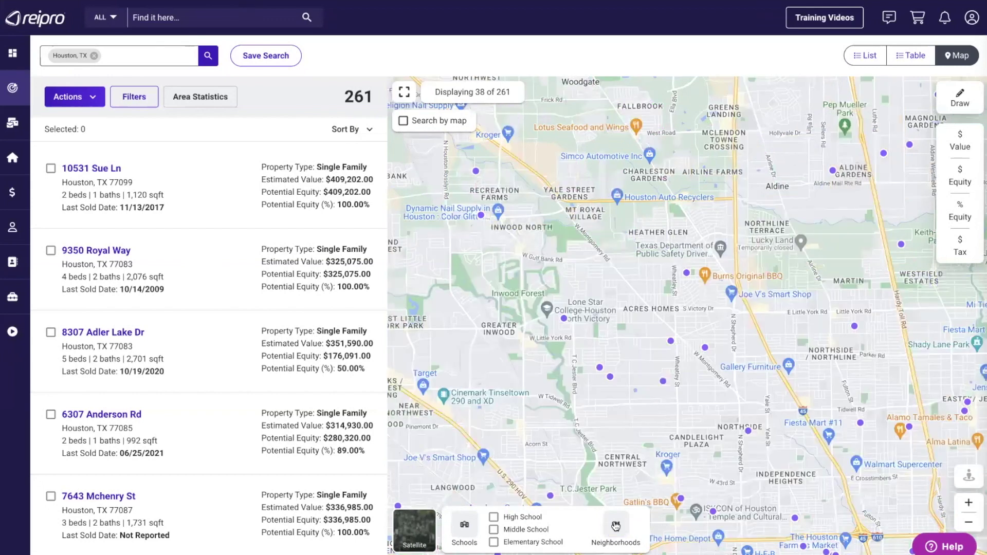
# - Turn on the High School layer and view Carver High School's rating card
pyautogui.click(493, 517)
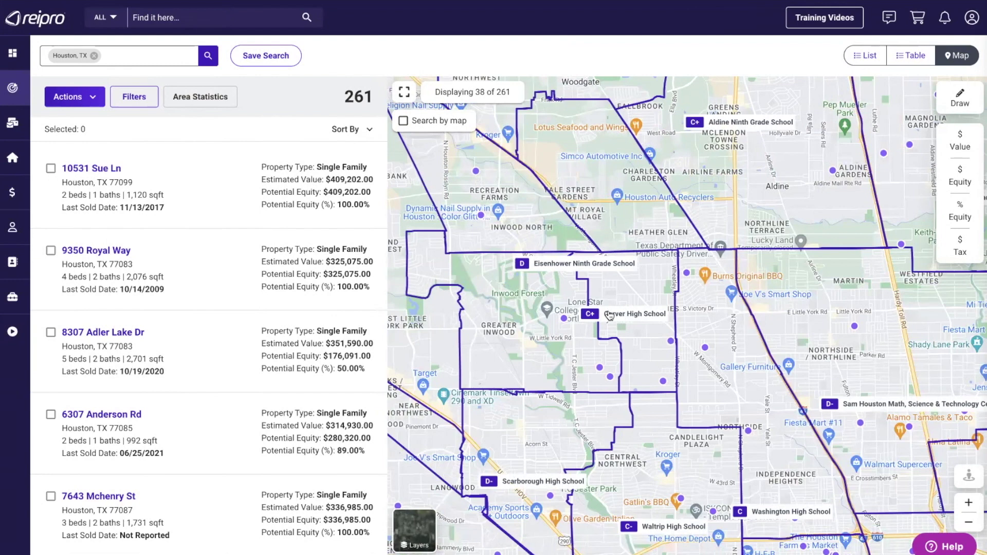
pyautogui.click(609, 315)
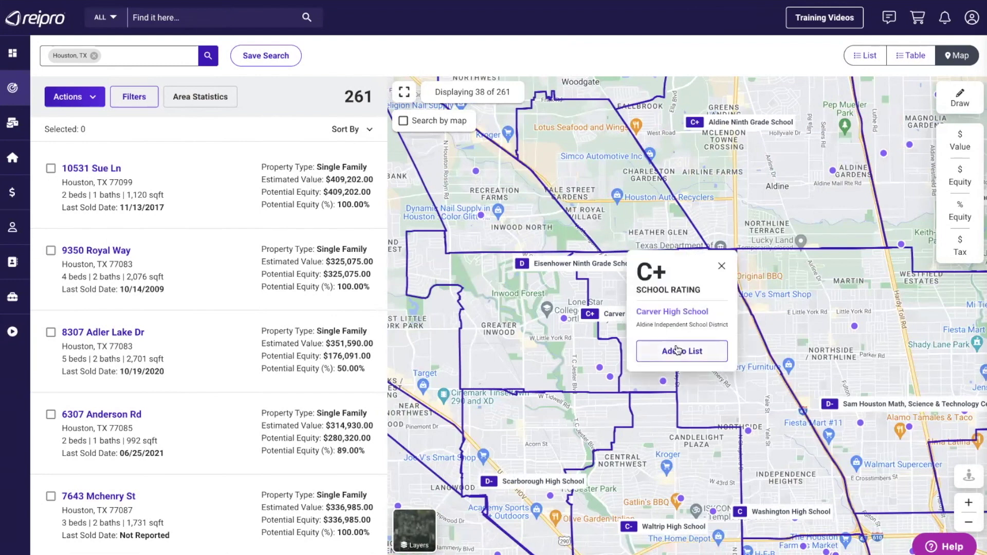
pyautogui.click(721, 265)
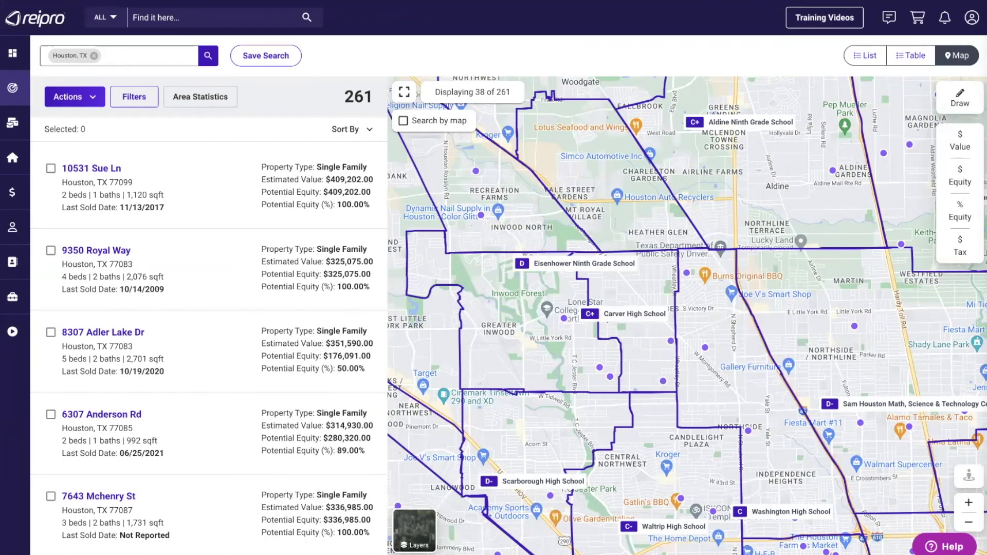
# - Check Aldine Ninth Grade School's rating card, then move the map back south toward Carver
pyautogui.moveTo(750, 375); pyautogui.dragTo(741, 385)
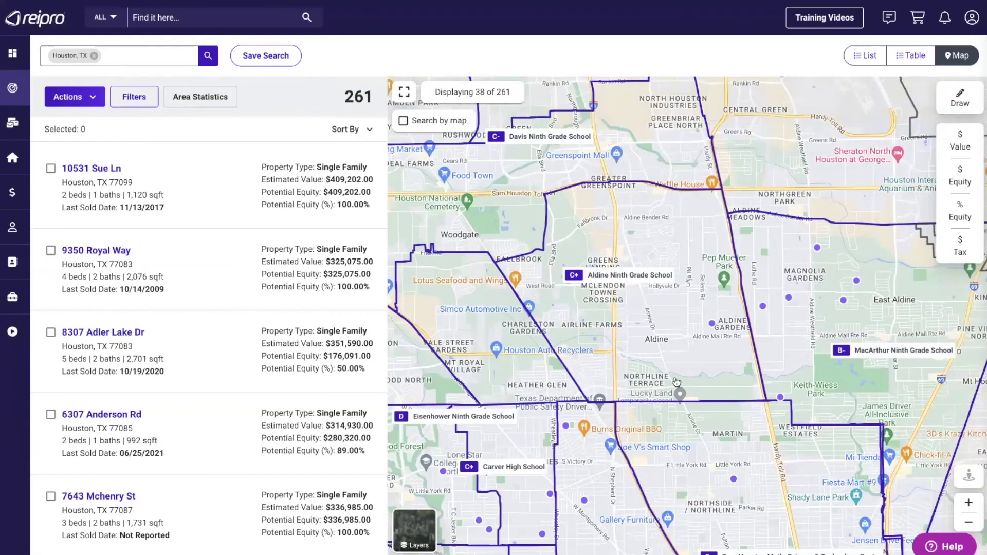
pyautogui.click(613, 277)
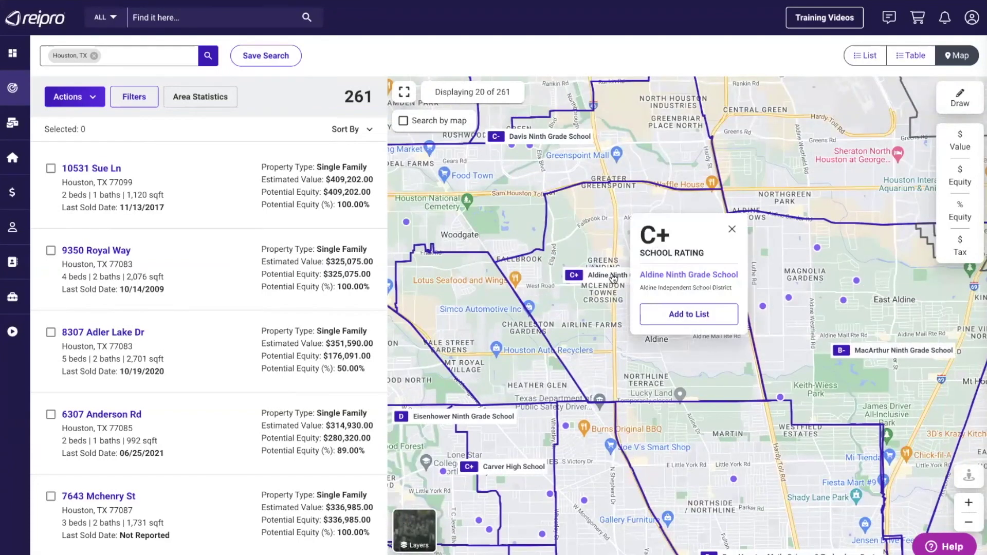
pyautogui.click(732, 228)
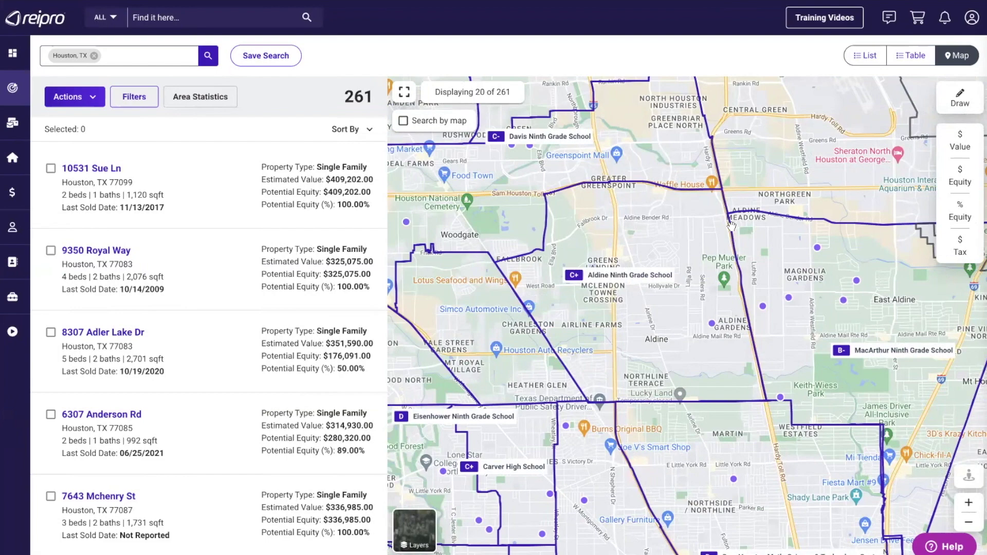
pyautogui.moveTo(430, 420); pyautogui.dragTo(594, 242)
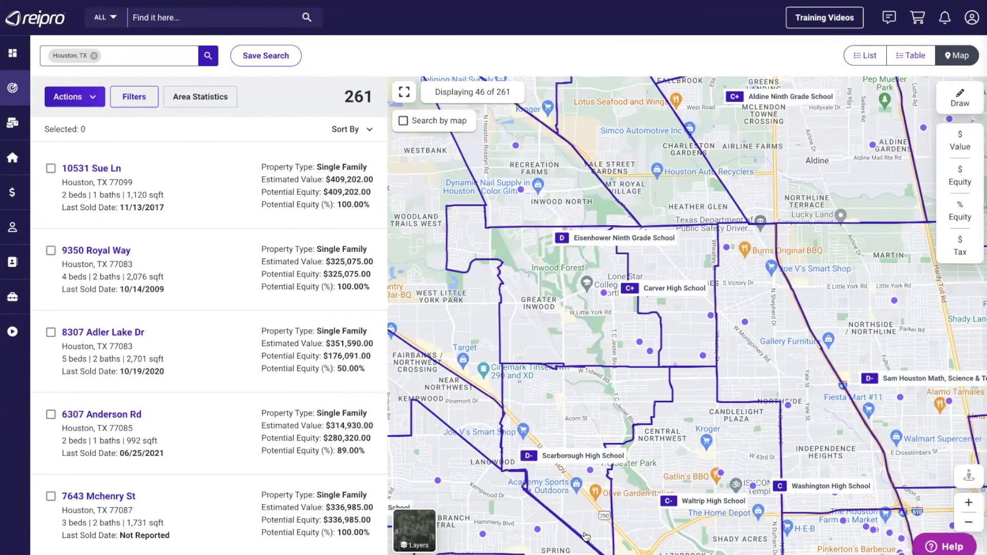
# - Hide the high school boundaries and zoom out to show more leads
pyautogui.moveTo(414, 529)
pyautogui.click(493, 517)
pyautogui.click(494, 517)
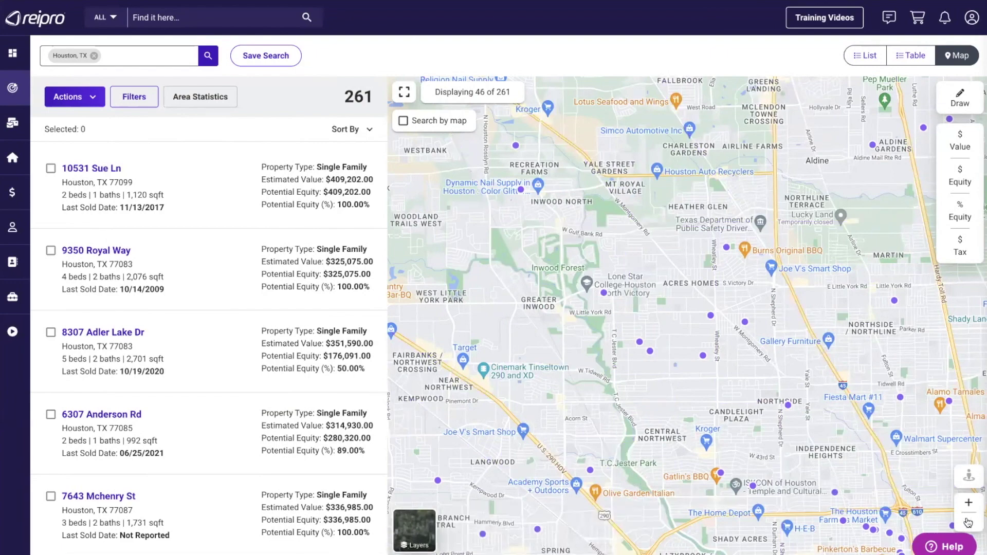
pyautogui.click(967, 523)
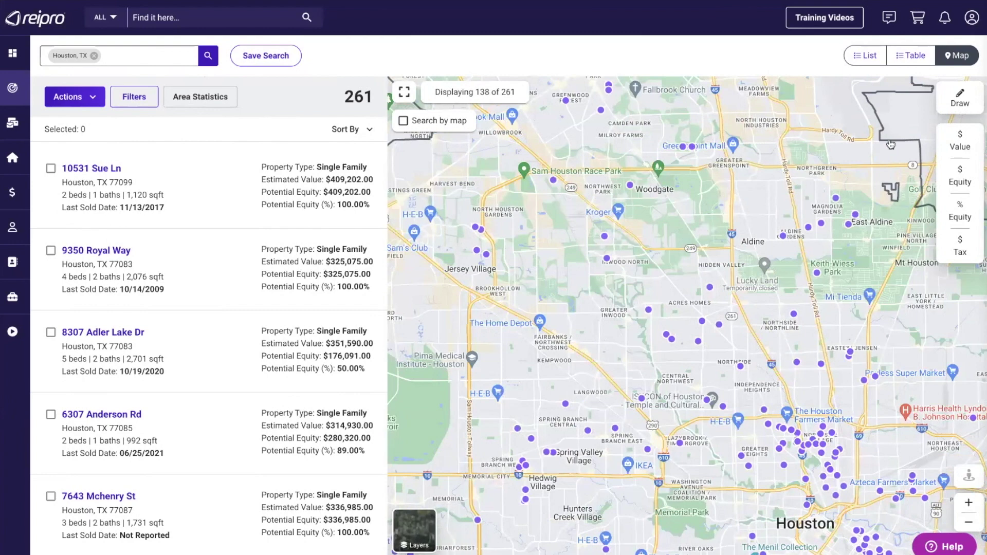
# - Try the $ Value, $ Equity, % Equity and $ Tax lead labels, then glance at Actions
pyautogui.click(965, 145)
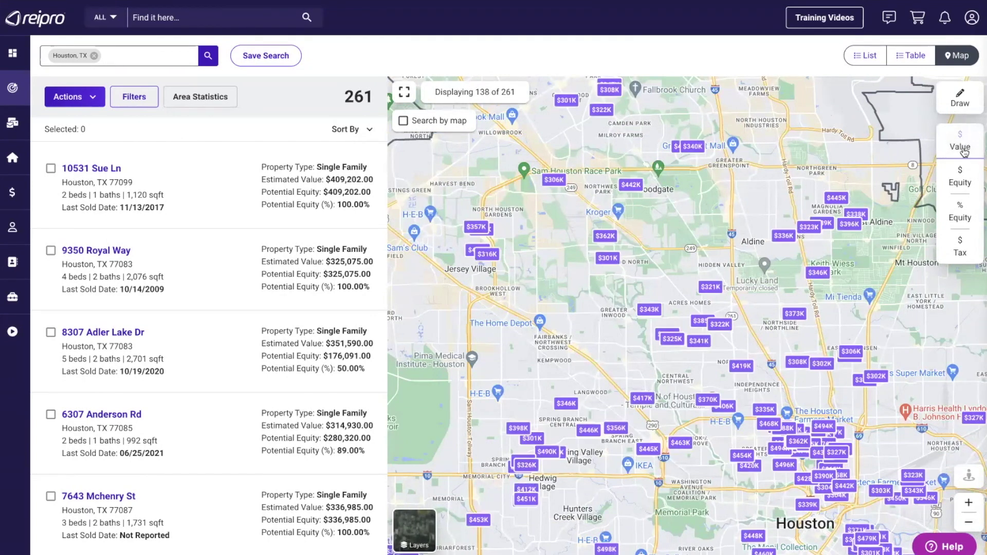
pyautogui.click(961, 177)
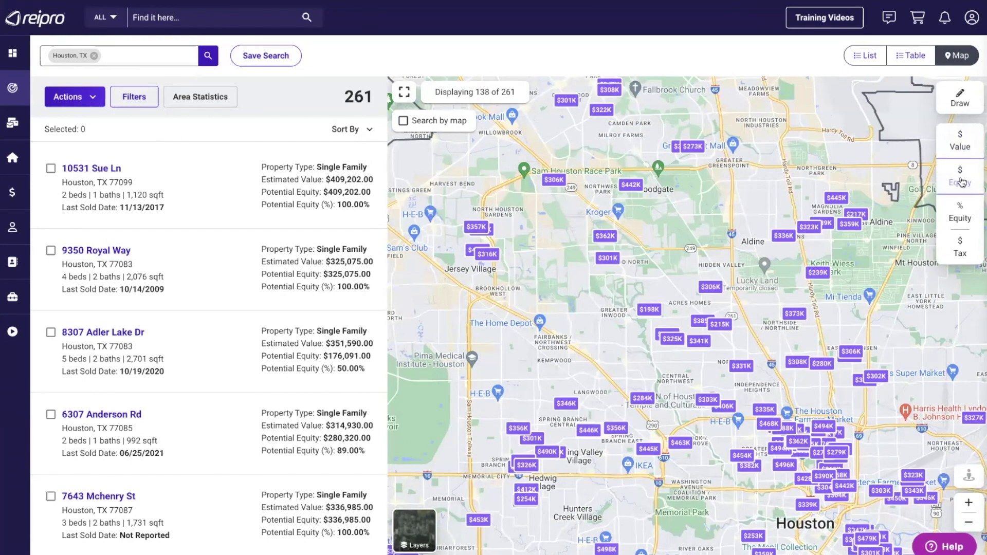
pyautogui.click(960, 213)
pyautogui.click(964, 249)
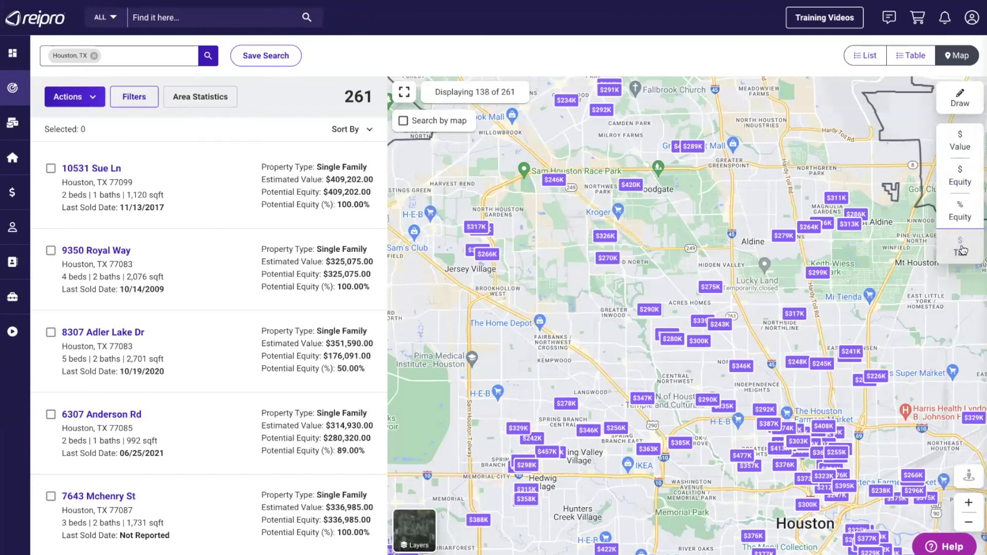
pyautogui.click(961, 140)
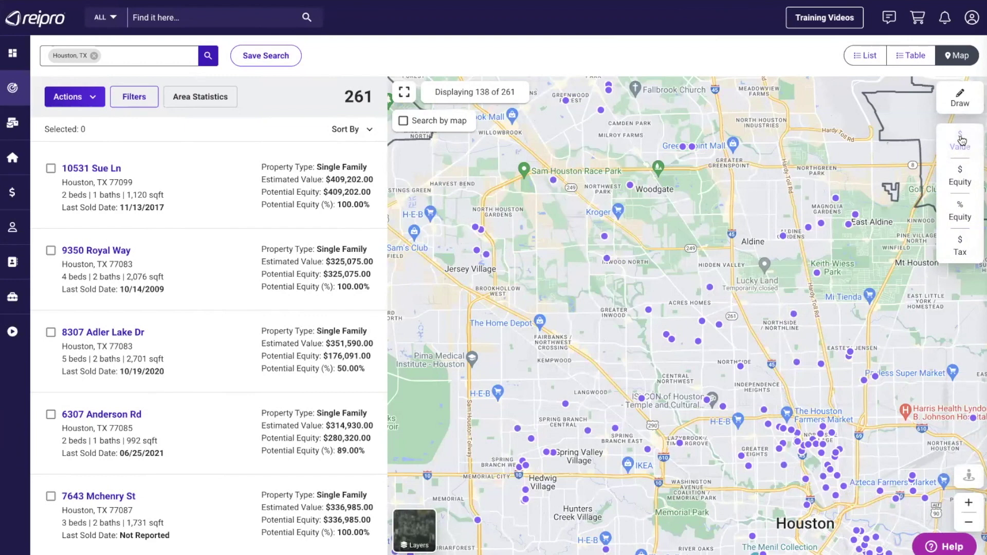
pyautogui.click(91, 97)
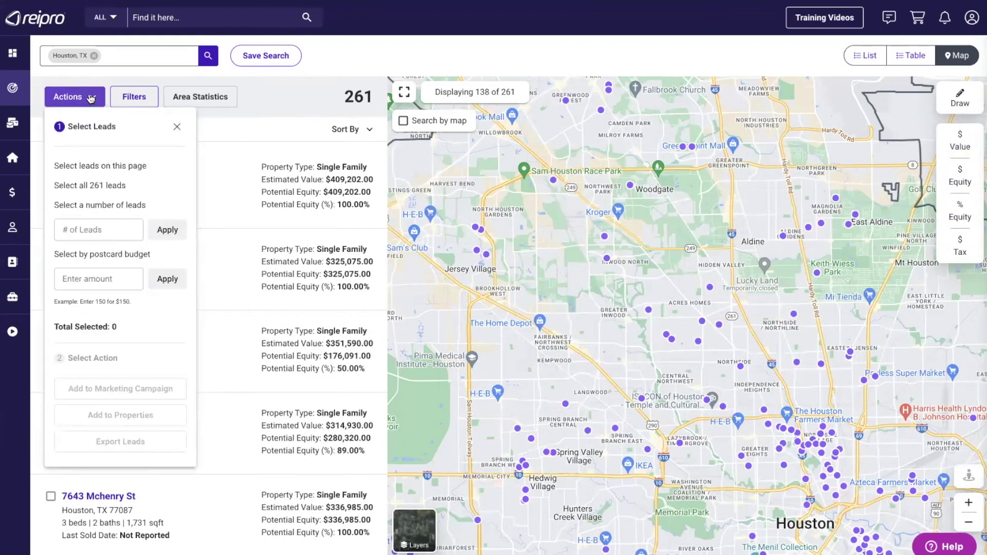
pyautogui.click(177, 126)
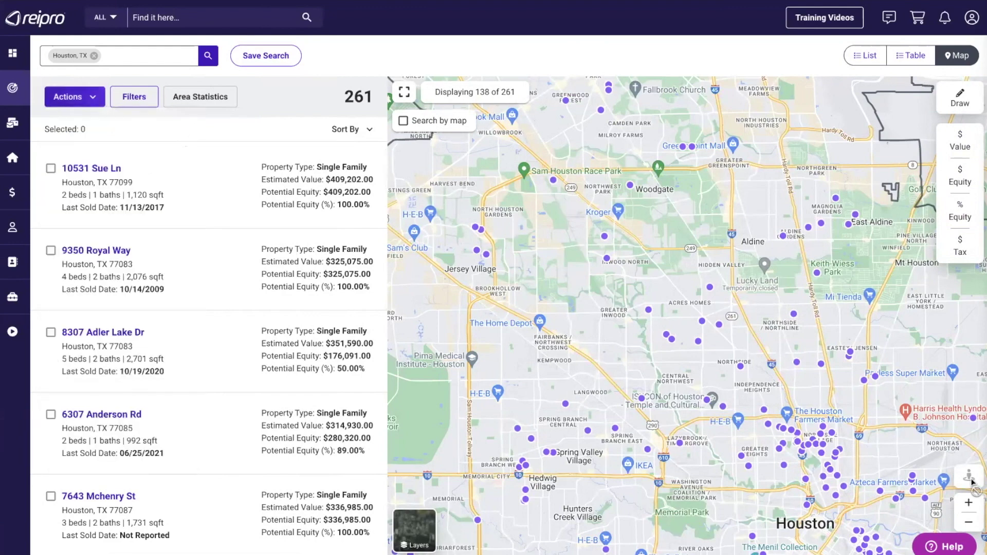
# - Zoom into Acres Homes to parcel-level detail around Druid St and Garapan St
pyautogui.click(968, 504)
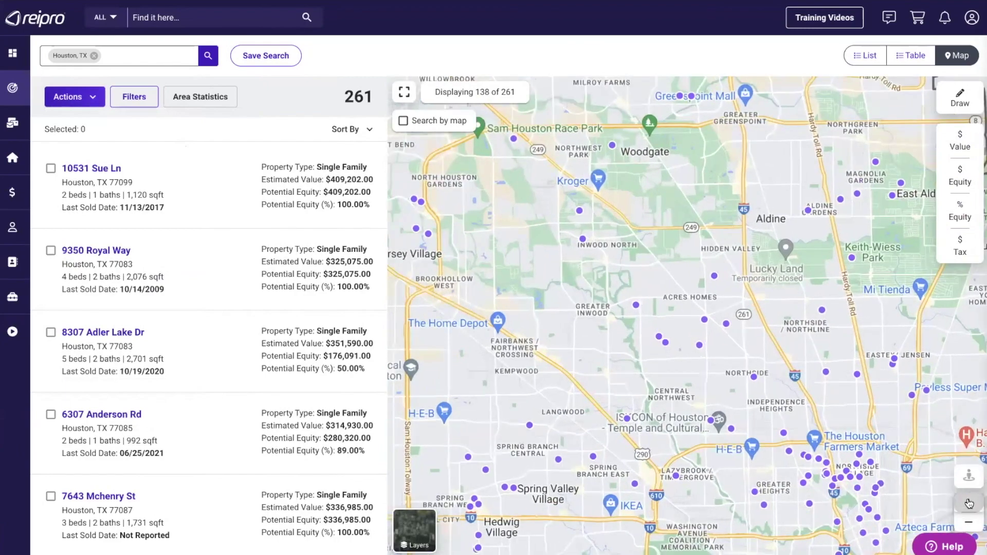
pyautogui.click(968, 504)
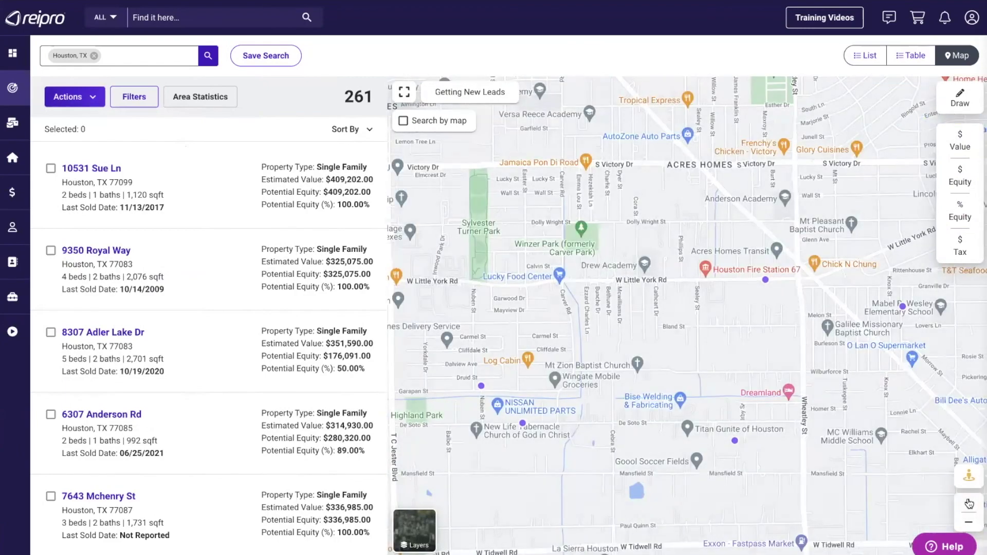
pyautogui.click(968, 504)
pyautogui.moveTo(487, 406); pyautogui.dragTo(698, 295)
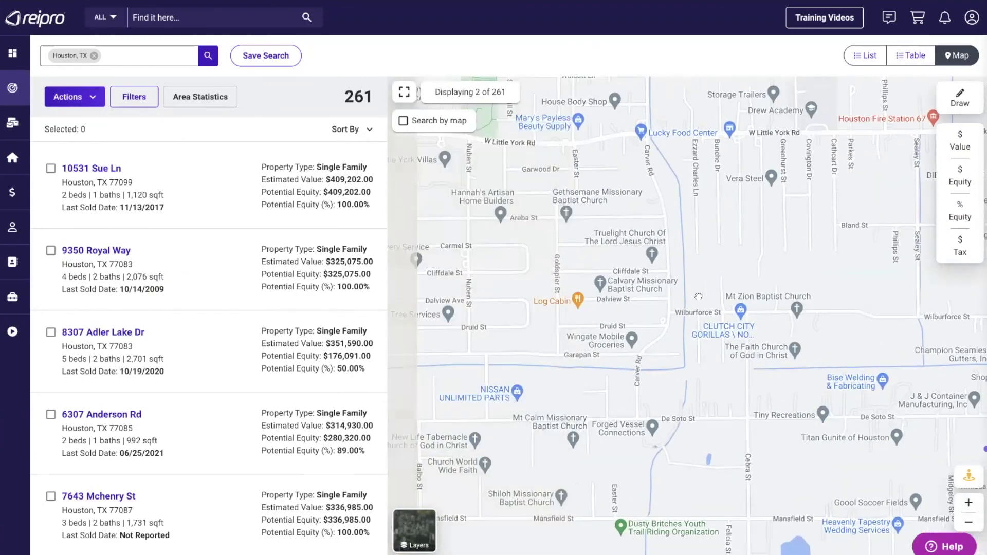
pyautogui.click(968, 502)
pyautogui.moveTo(527, 384); pyautogui.dragTo(781, 312)
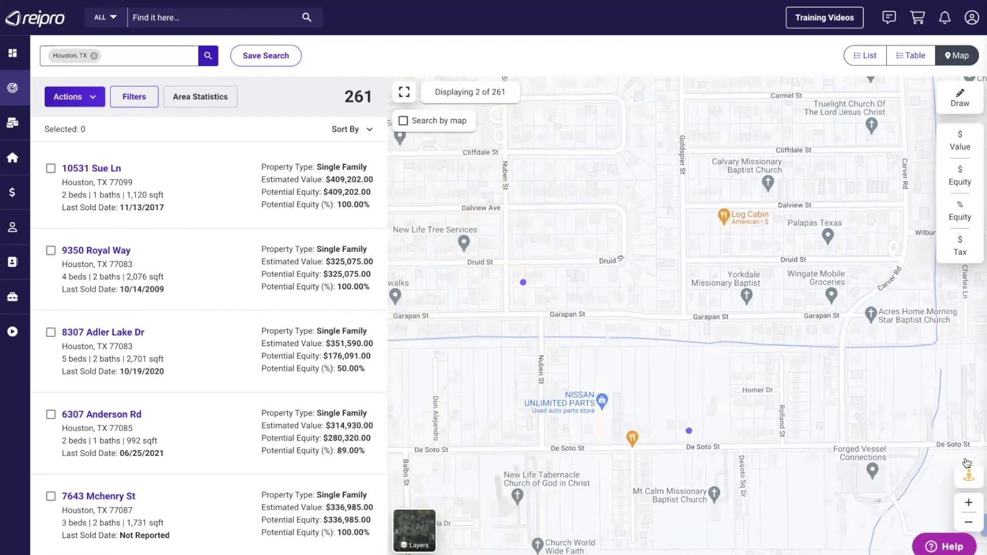
pyautogui.click(968, 502)
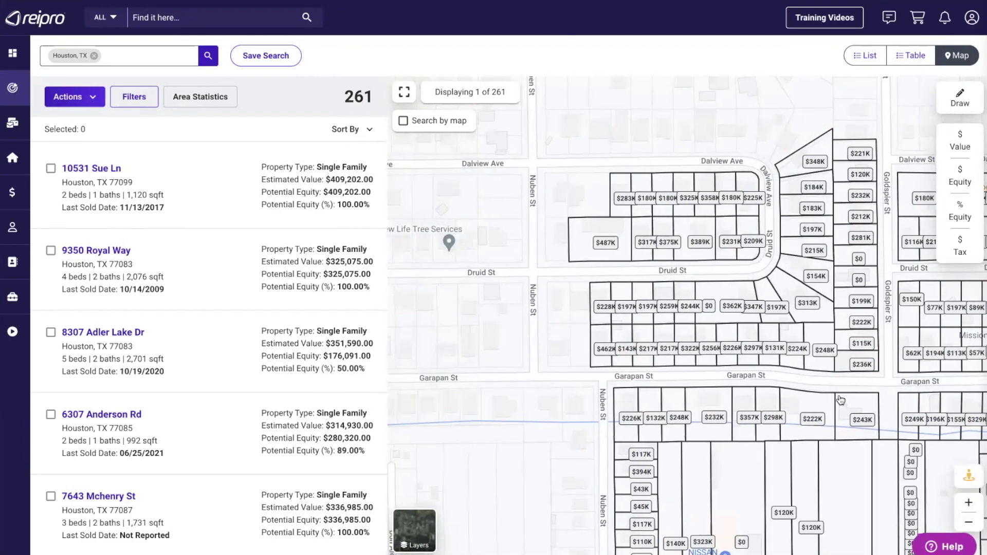
pyautogui.click(969, 503)
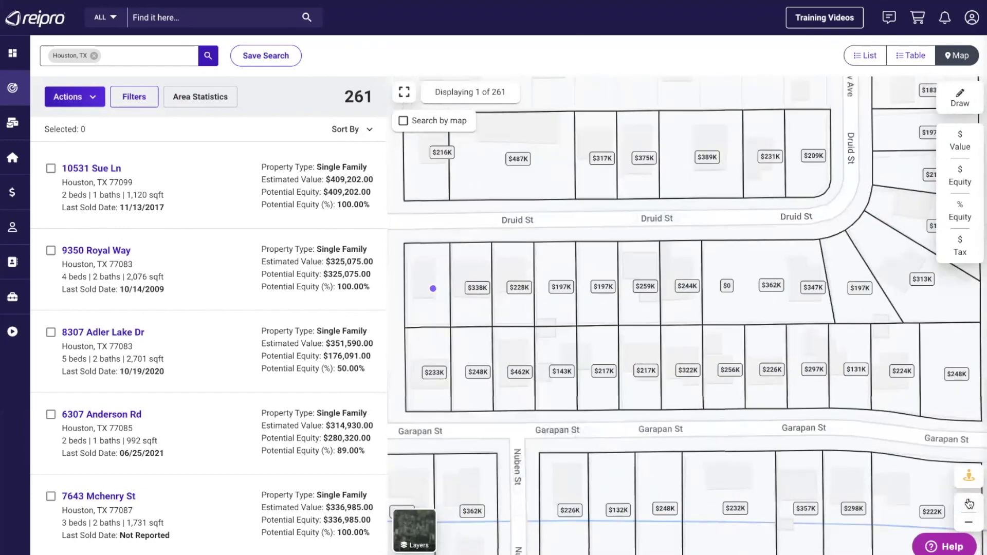
# - Switch to satellite view, pan toward Nuben St, and show Street View coverage lines
pyautogui.click(414, 529)
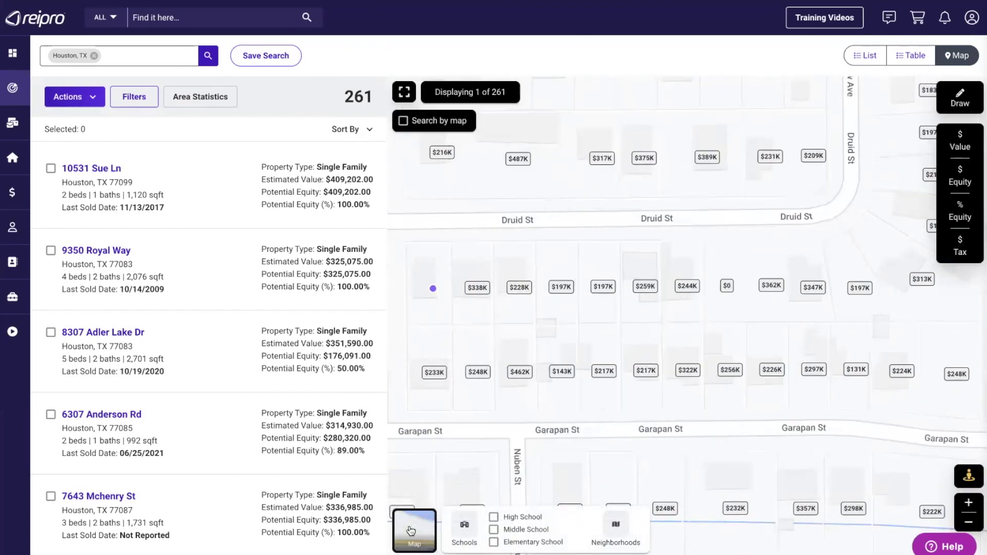
pyautogui.moveTo(477, 338); pyautogui.dragTo(696, 362)
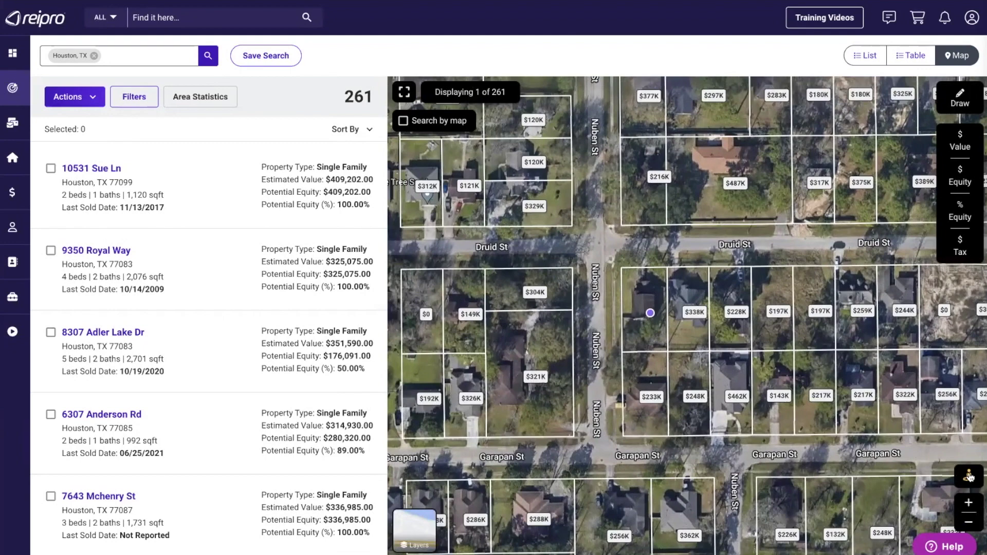
pyautogui.click(969, 476)
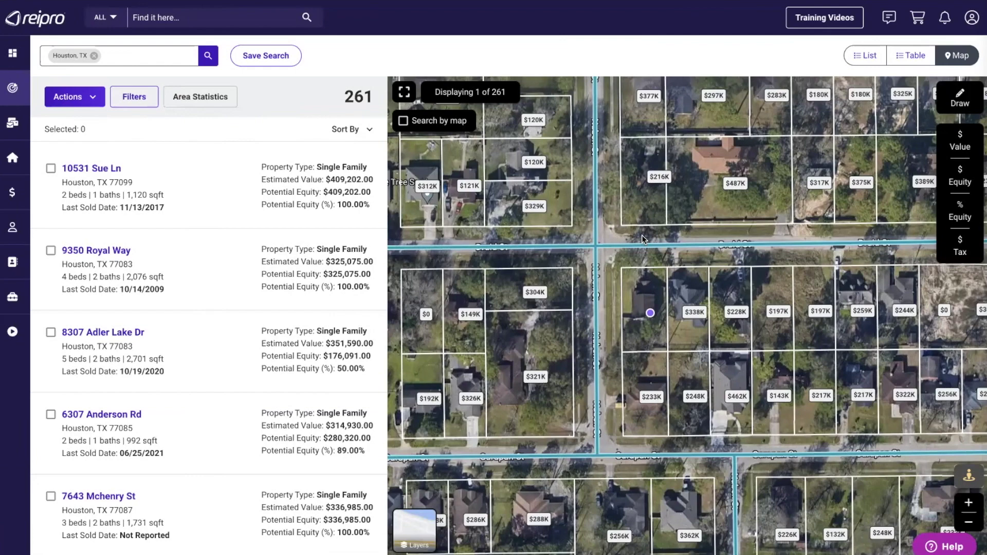
# - Tour Street View from the marked property along Nuben St toward the stop-sign corner
pyautogui.click(650, 313)
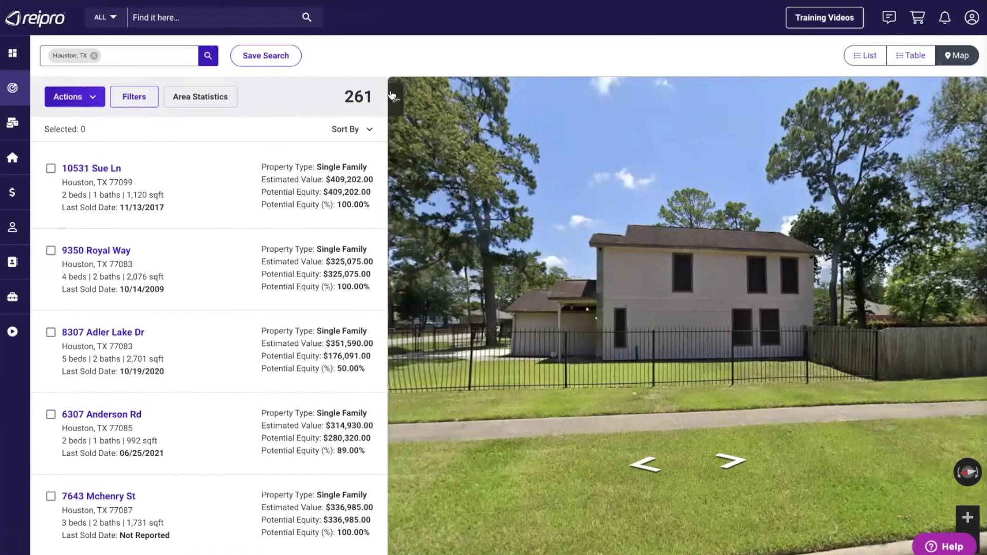
pyautogui.moveTo(446, 312); pyautogui.dragTo(573, 299)
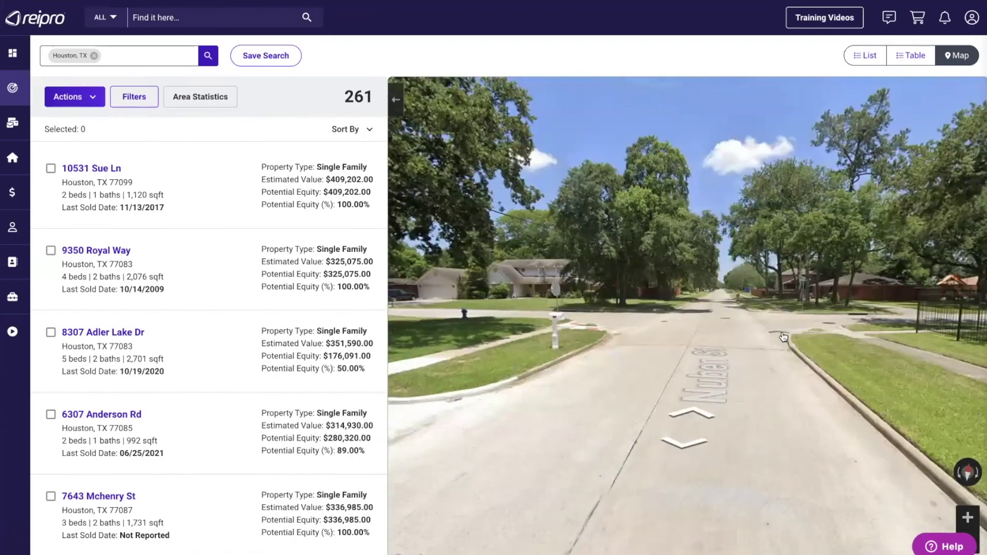
pyautogui.click(723, 324)
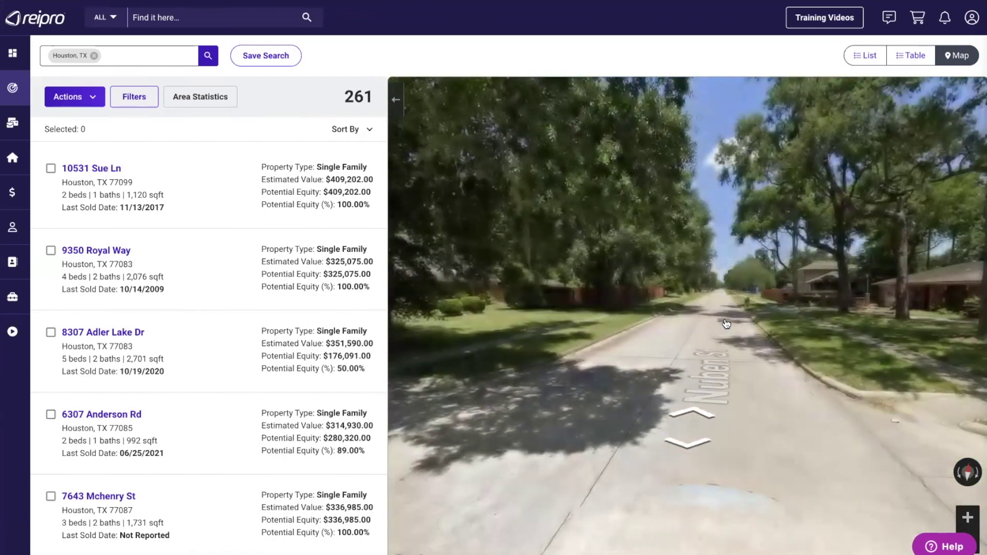
pyautogui.click(726, 324)
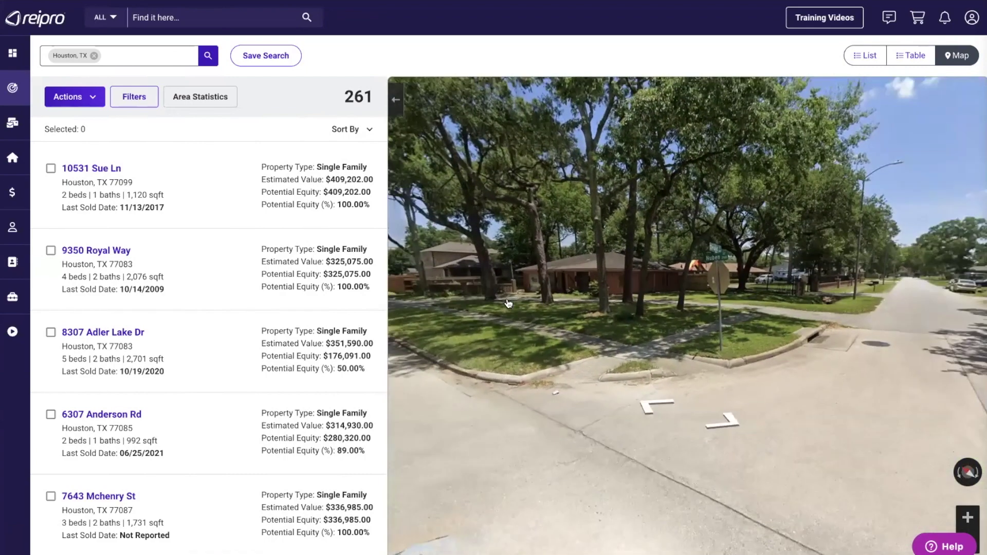
pyautogui.moveTo(870, 339); pyautogui.dragTo(491, 324)
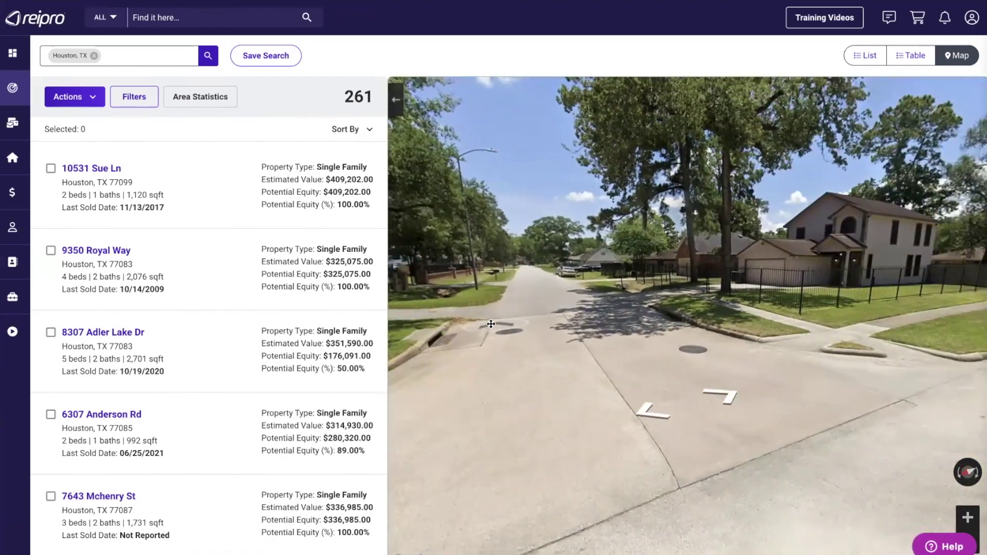
# - Exit Street View and pan the full-screen map west before returning to split view
pyautogui.click(395, 98)
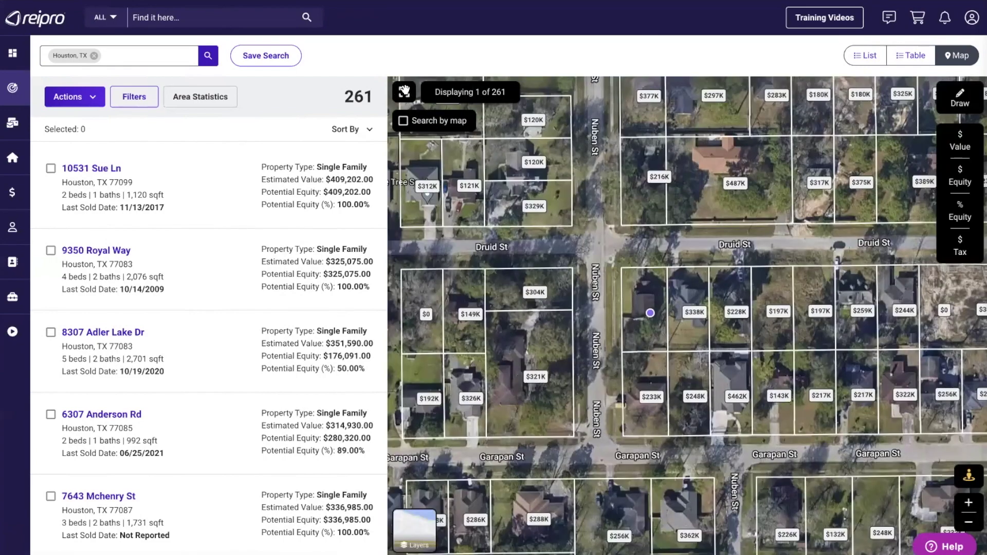
pyautogui.click(404, 92)
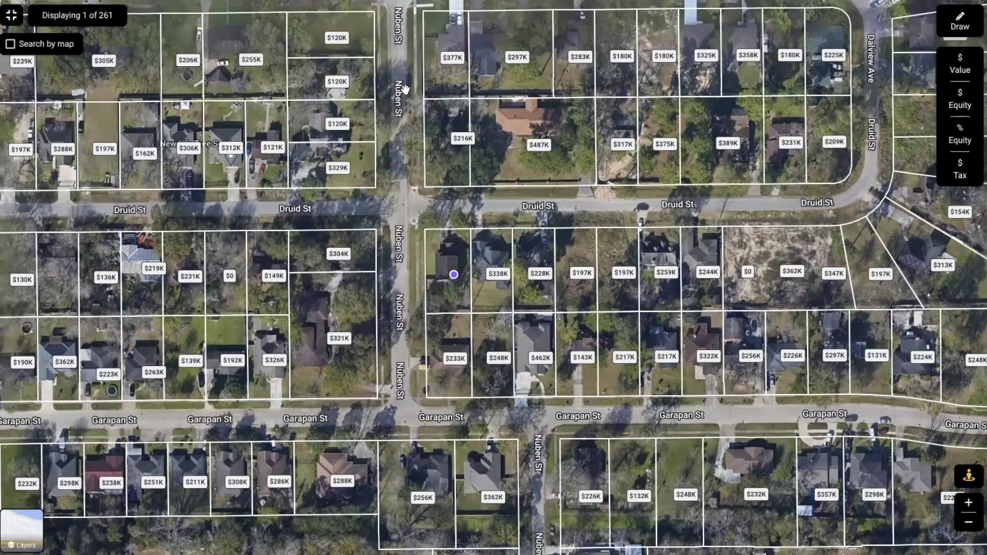
pyautogui.moveTo(575, 217); pyautogui.dragTo(640, 231)
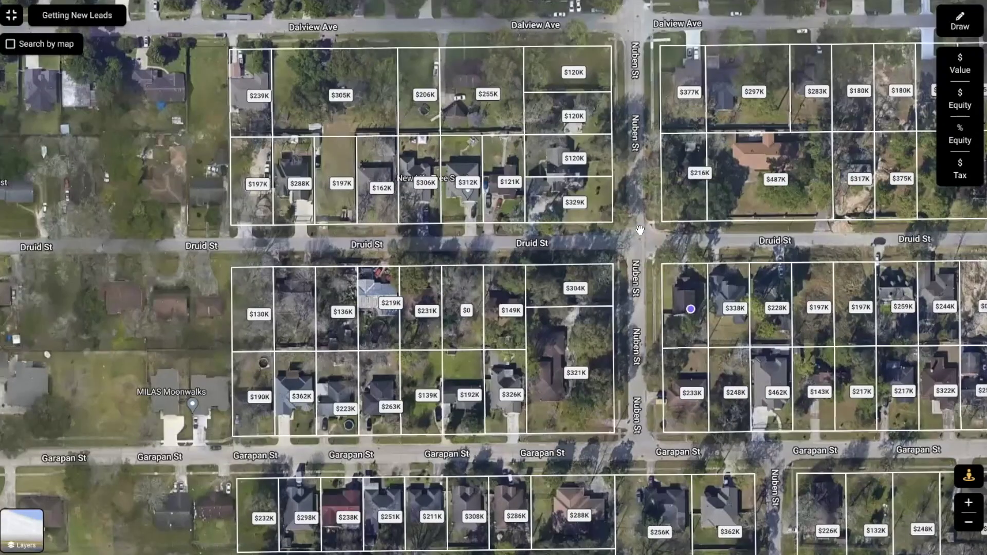
pyautogui.press('Escape')
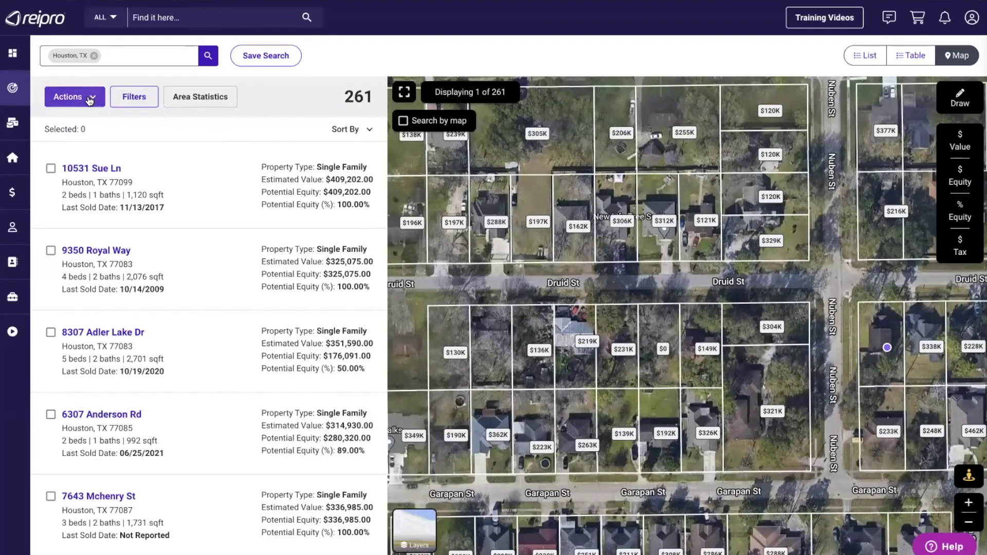
# - Select all 261 leads via Actions and choose Add to Marketing Campaign
pyautogui.click(87, 99)
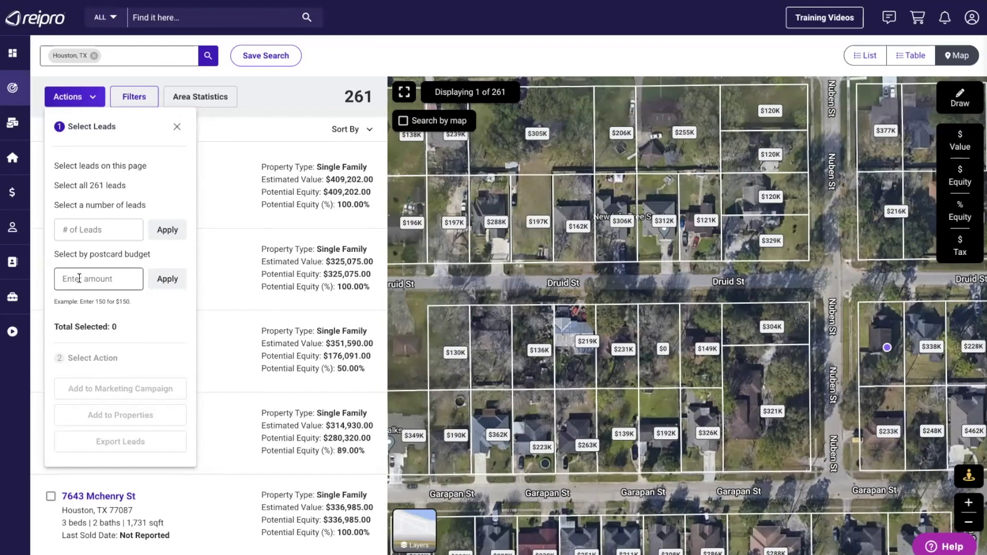
pyautogui.click(95, 184)
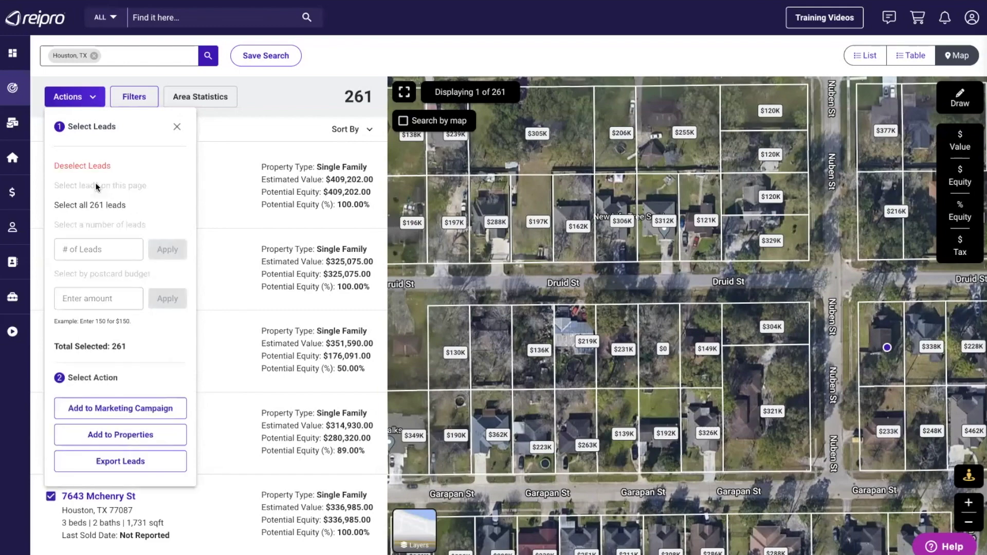
pyautogui.click(114, 409)
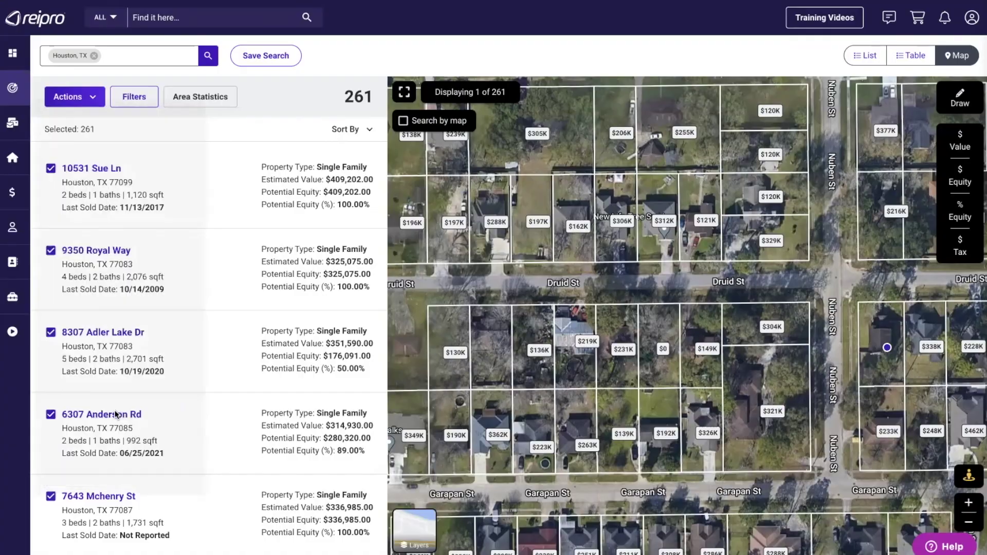
# - Add the leads to a new General campaign named 'Houston/Abse/Vac/50% Equity'
pyautogui.click(431, 218)
pyautogui.write('Houston')
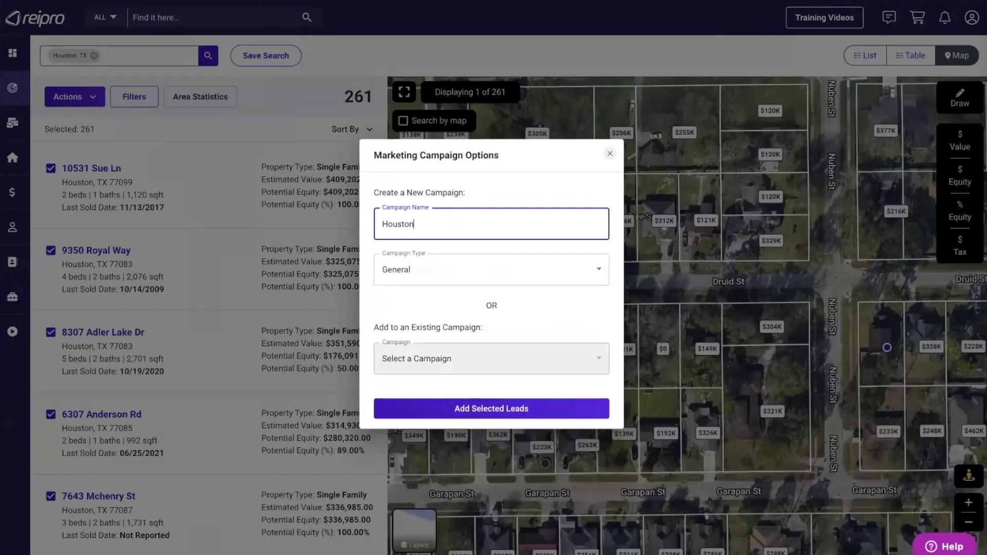
pyautogui.write('/Abse/Vac/50% Equity')
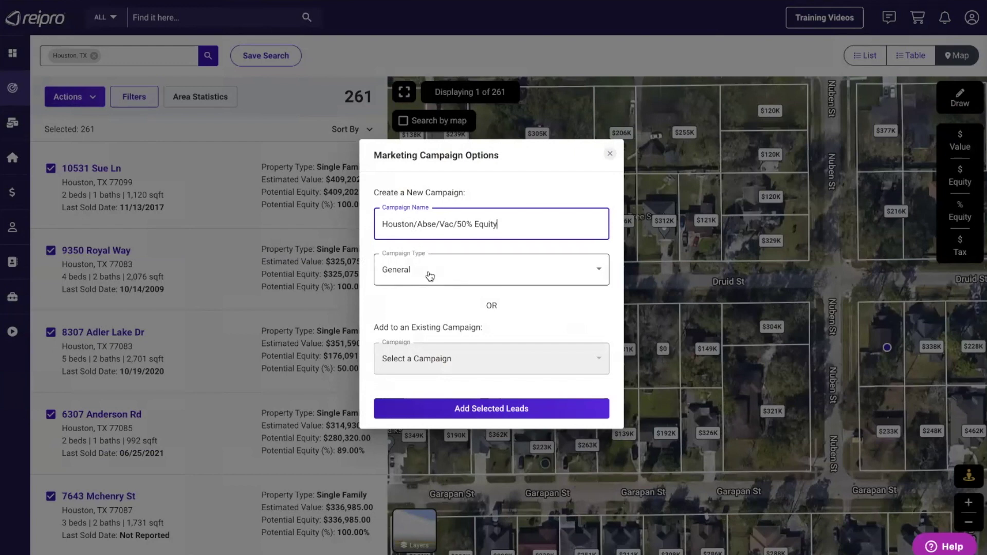
pyautogui.click(429, 276)
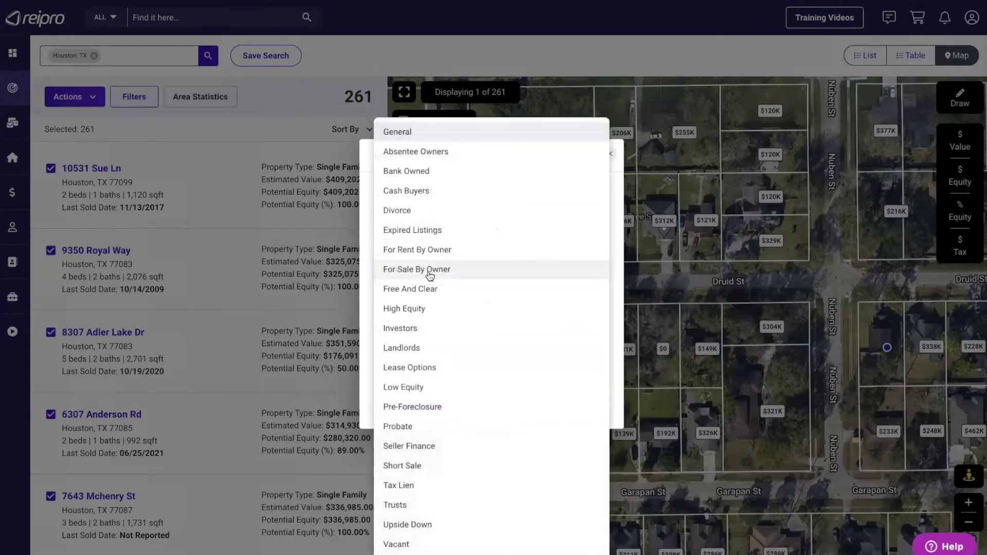
pyautogui.click(405, 132)
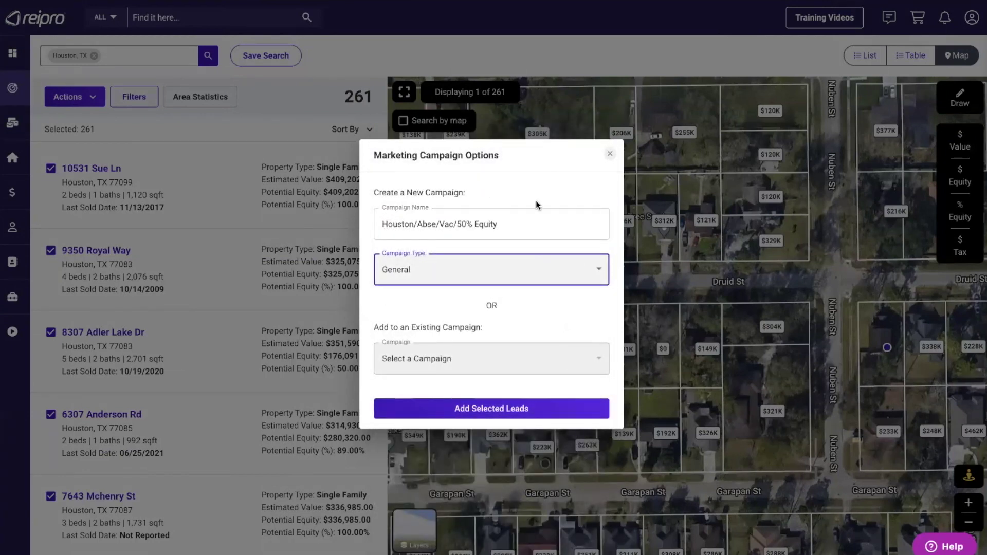
pyautogui.click(491, 409)
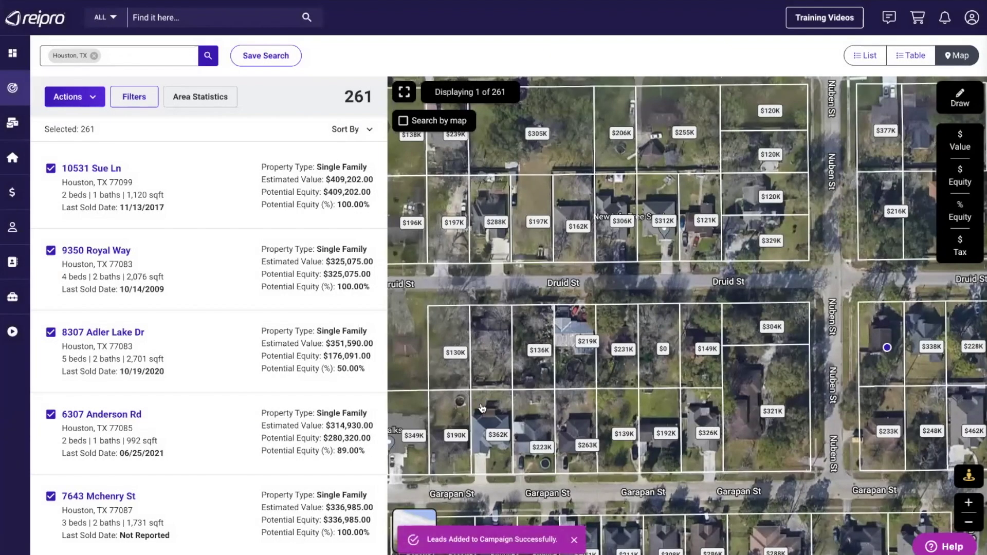
# - Open the new Houston campaign under Marketing to check its 261 leads, then go back to Campaigns
pyautogui.moveTo(7, 123)
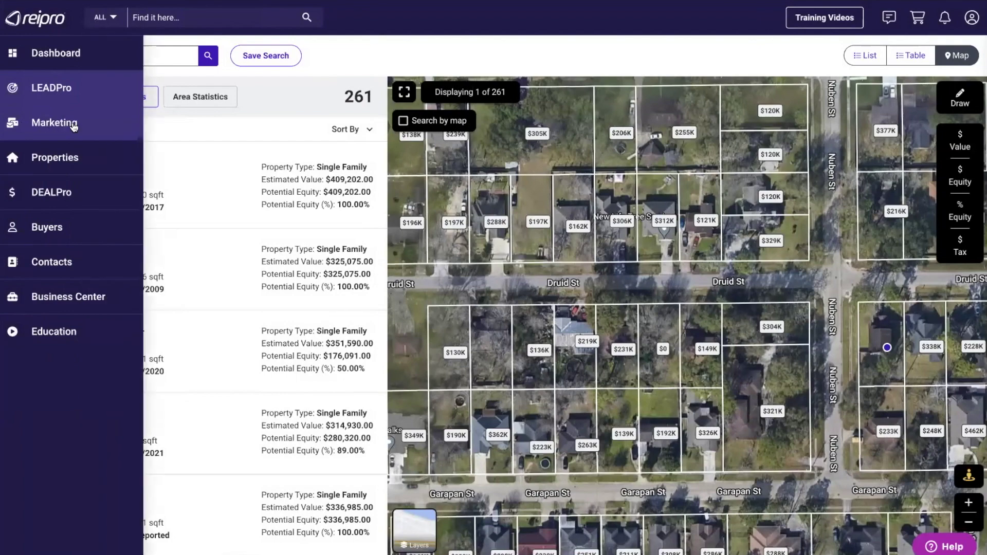
pyautogui.click(51, 124)
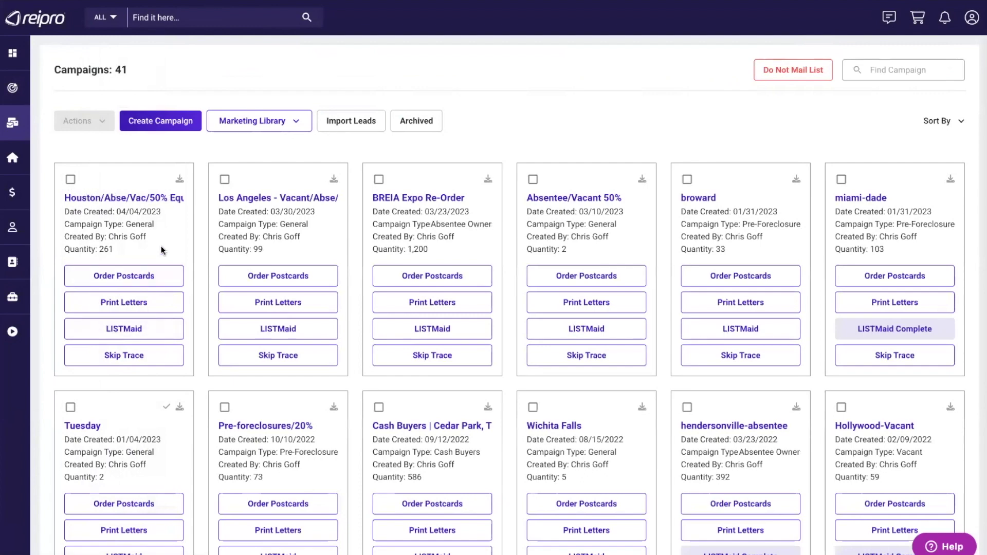
pyautogui.click(131, 198)
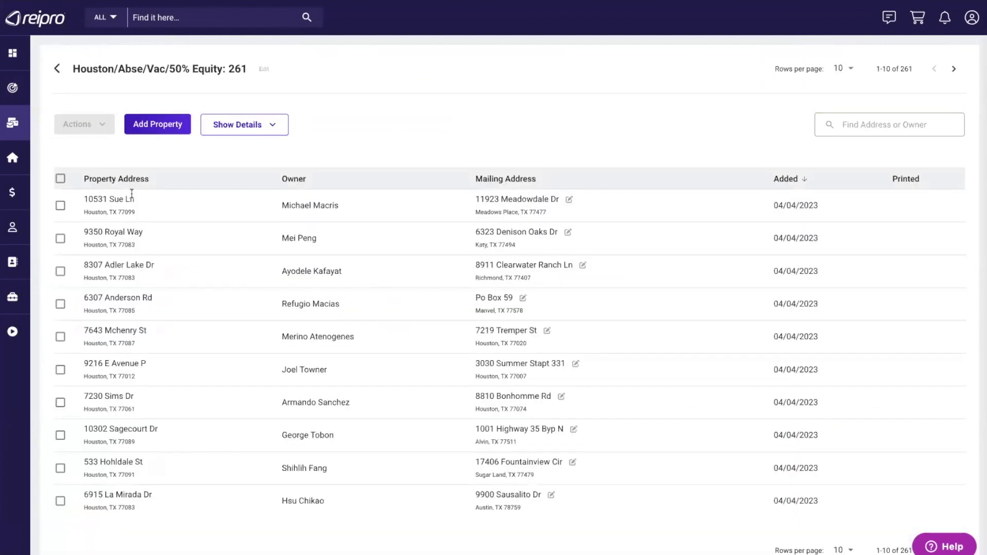
pyautogui.click(55, 68)
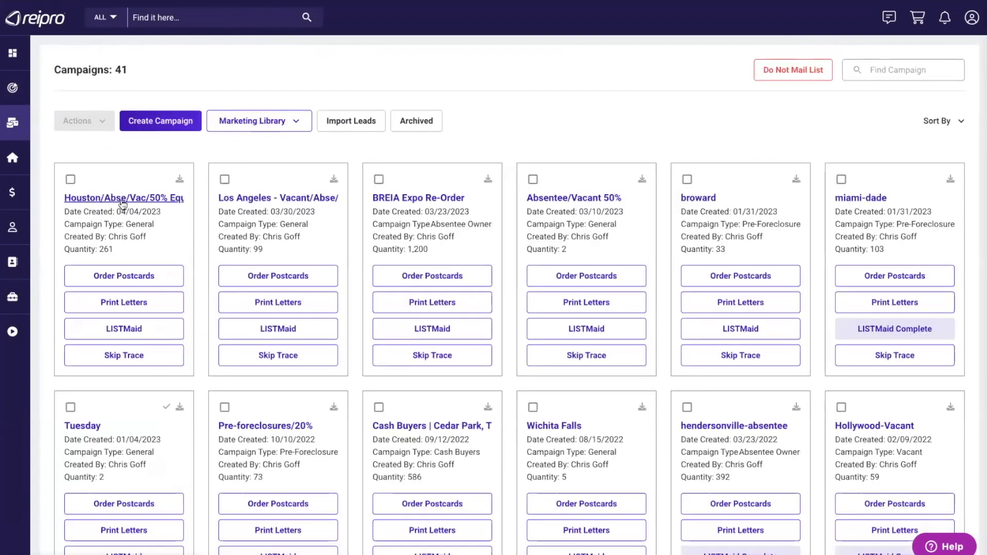
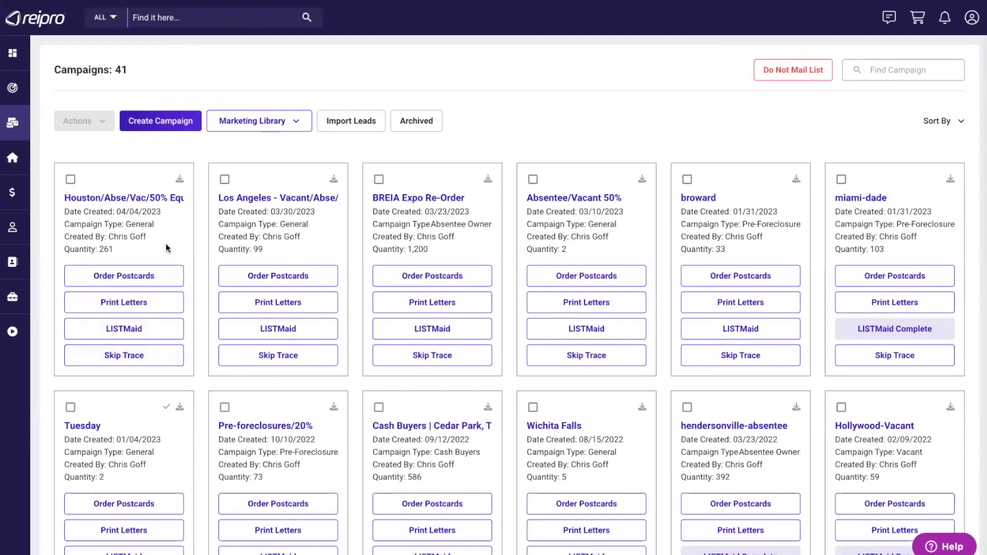
# - Start a Houston postcard order with Single Mailer workflow, One Time frequency, first mailing 04/04/2023
pyautogui.click(116, 277)
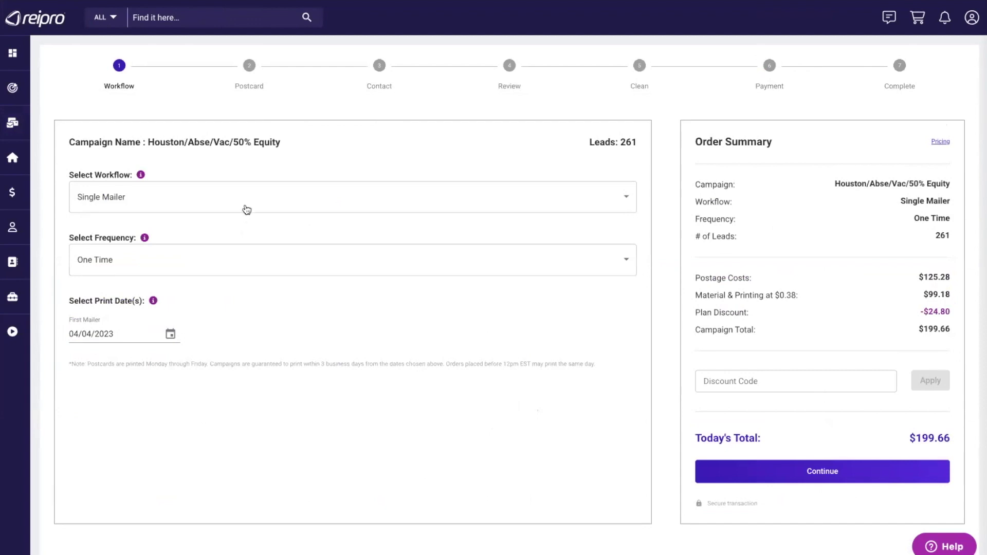
pyautogui.click(248, 198)
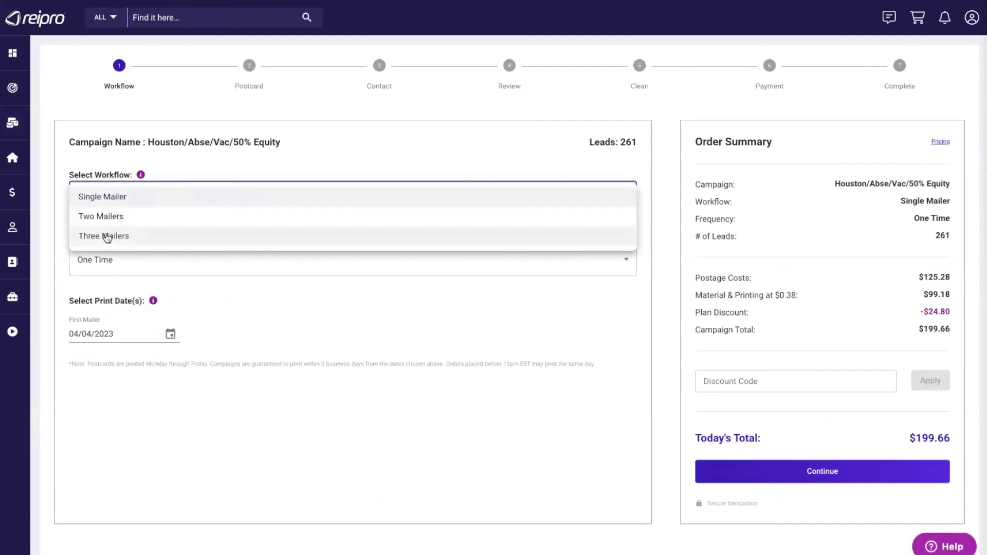
pyautogui.click(116, 201)
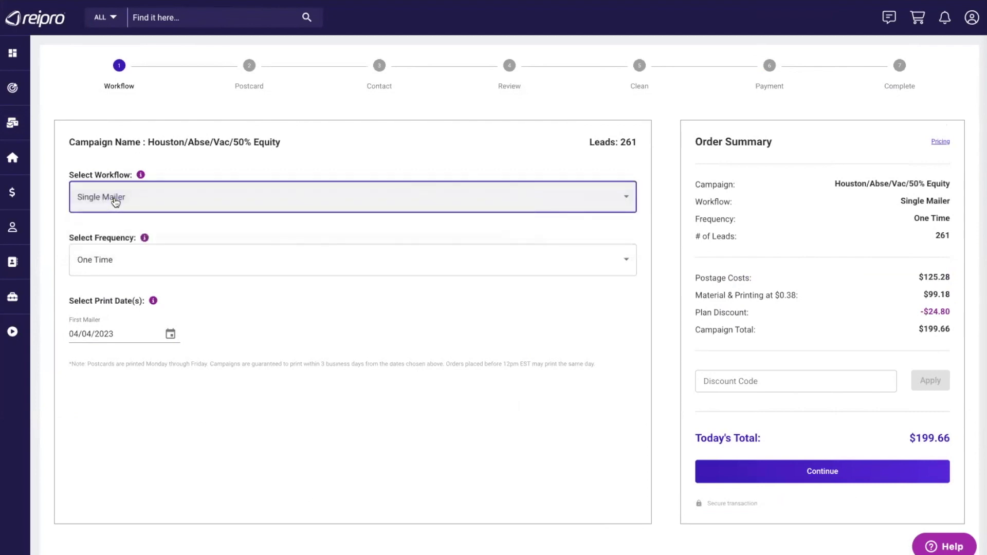
pyautogui.click(184, 201)
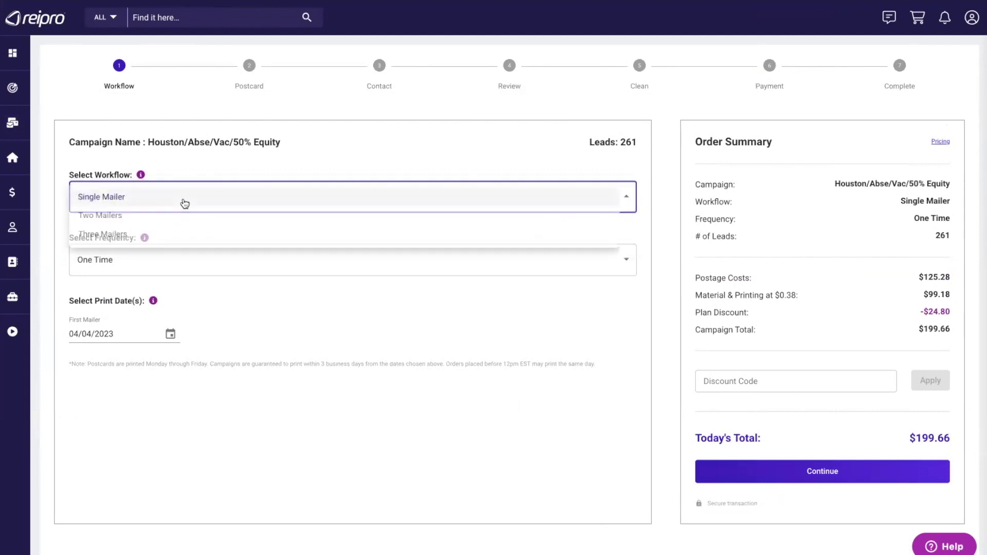
pyautogui.click(137, 211)
pyautogui.click(159, 267)
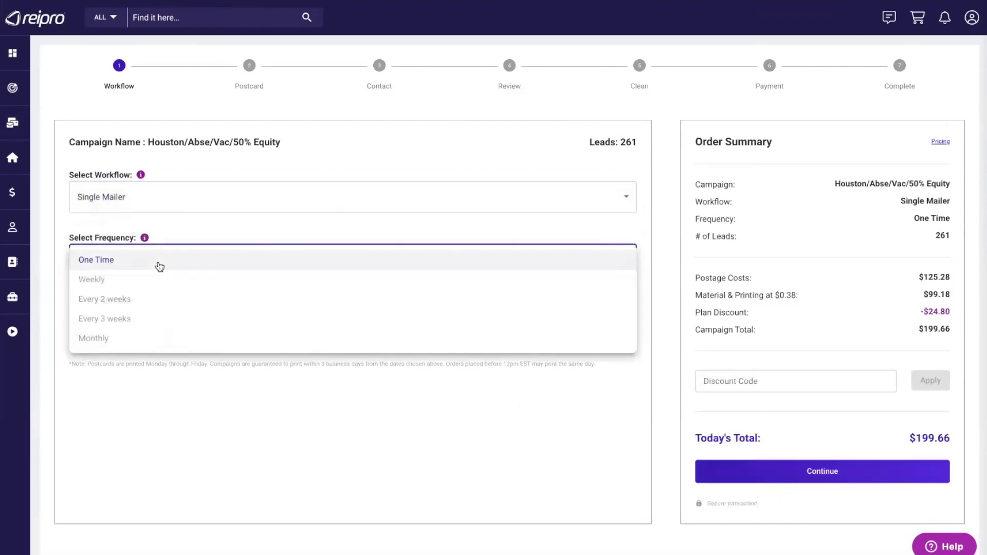
pyautogui.click(188, 235)
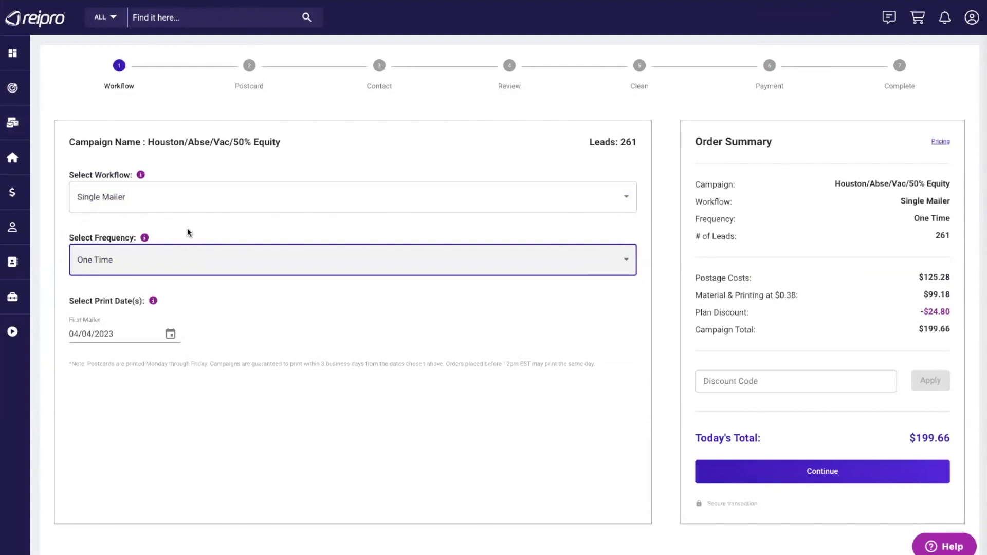
pyautogui.click(201, 321)
pyautogui.click(134, 333)
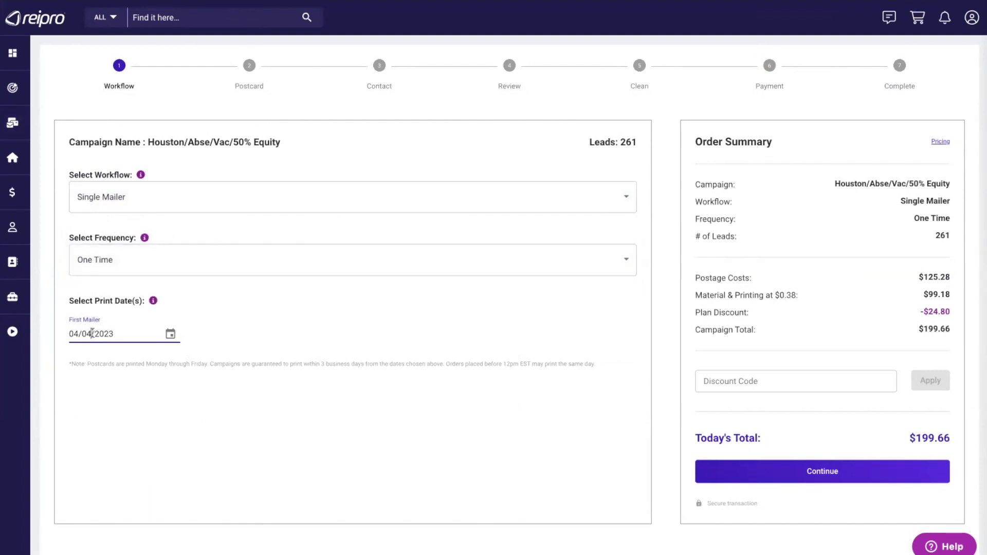
pyautogui.click(171, 334)
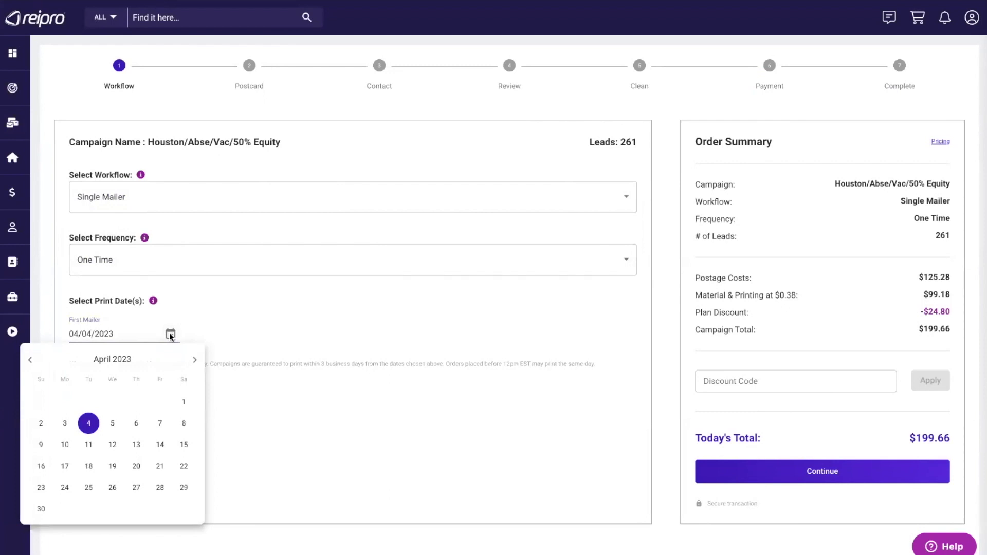
pyautogui.click(218, 331)
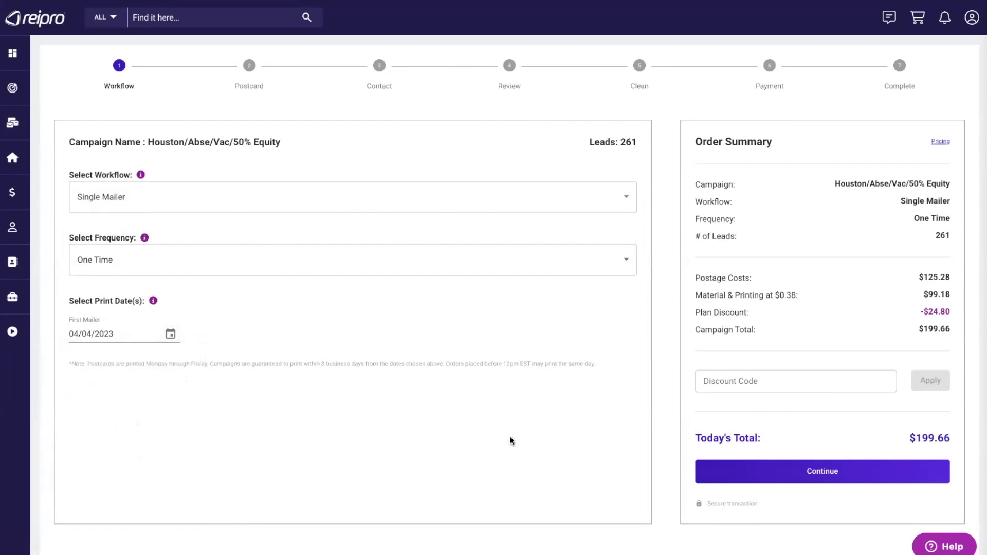
# - Advance the postcard order to the Postcard design step
pyautogui.click(799, 469)
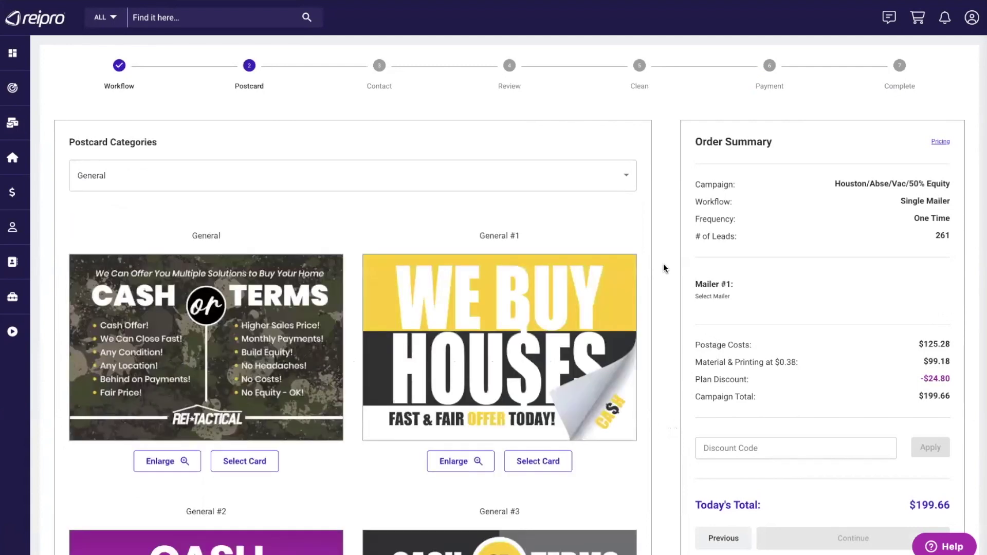
pyautogui.scroll(-10, 663, 264)
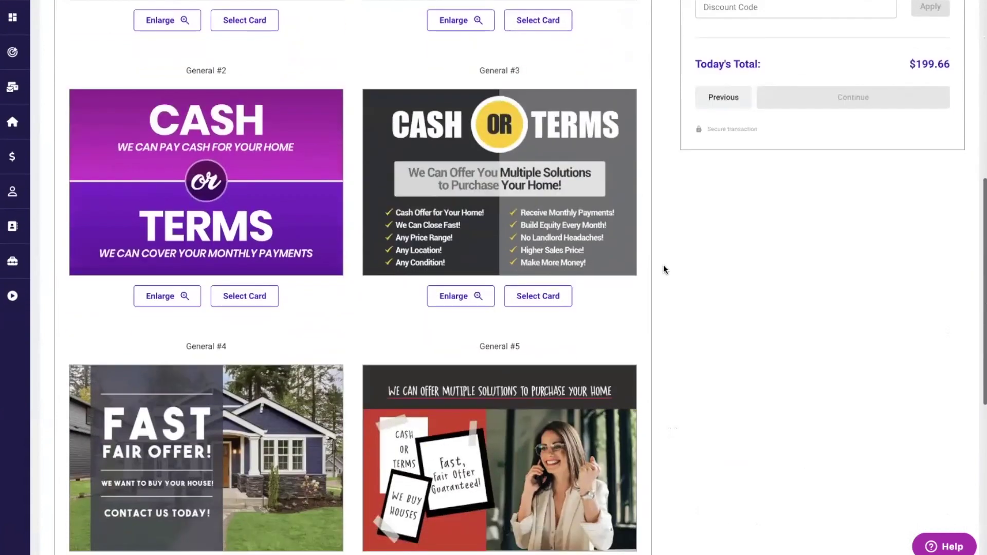
pyautogui.scroll(-5, 664, 266)
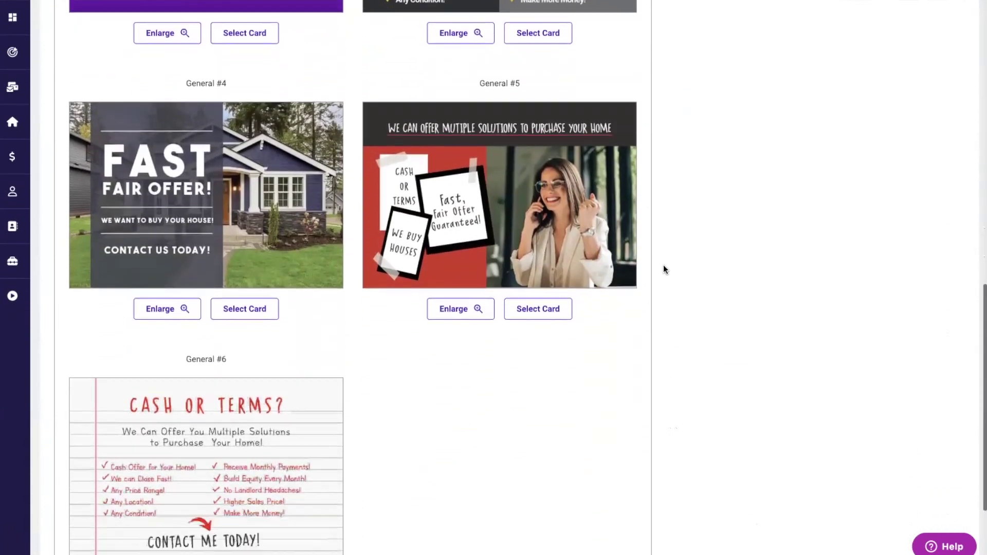
pyautogui.scroll(15, 663, 266)
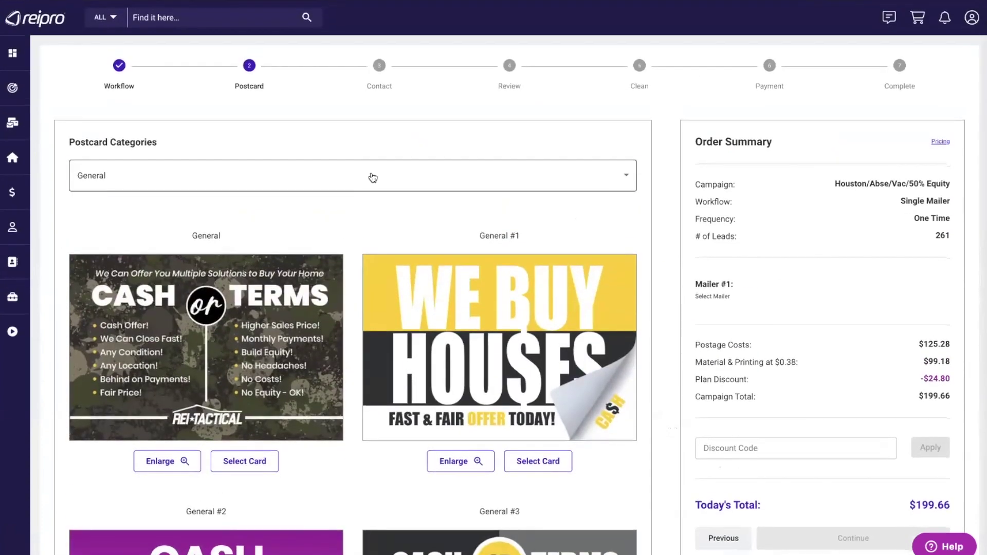
# - Filter postcards to Absentee Owners and pick Absentee Owner #1 as Mailer #1
pyautogui.click(373, 178)
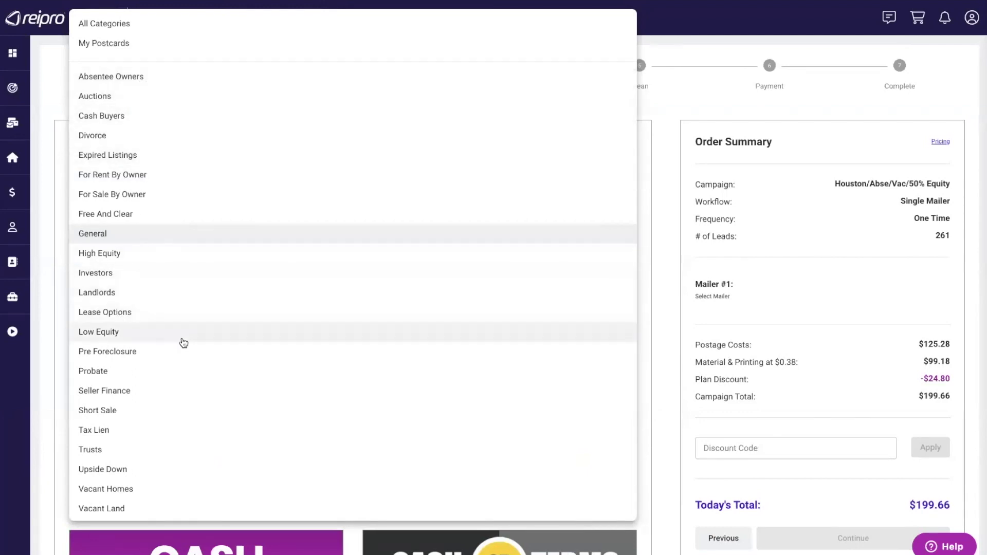
pyautogui.click(133, 77)
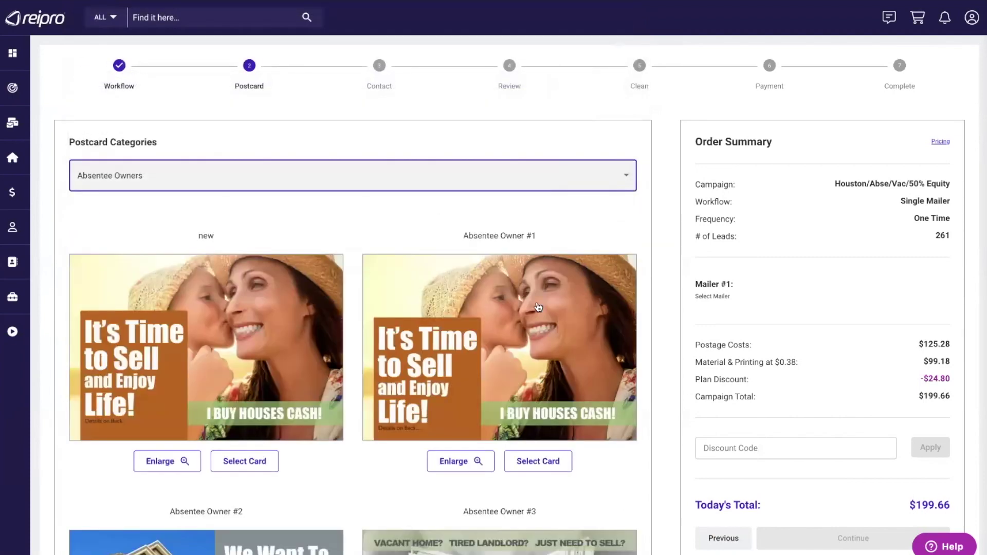
pyautogui.scroll(-2, 325, 195)
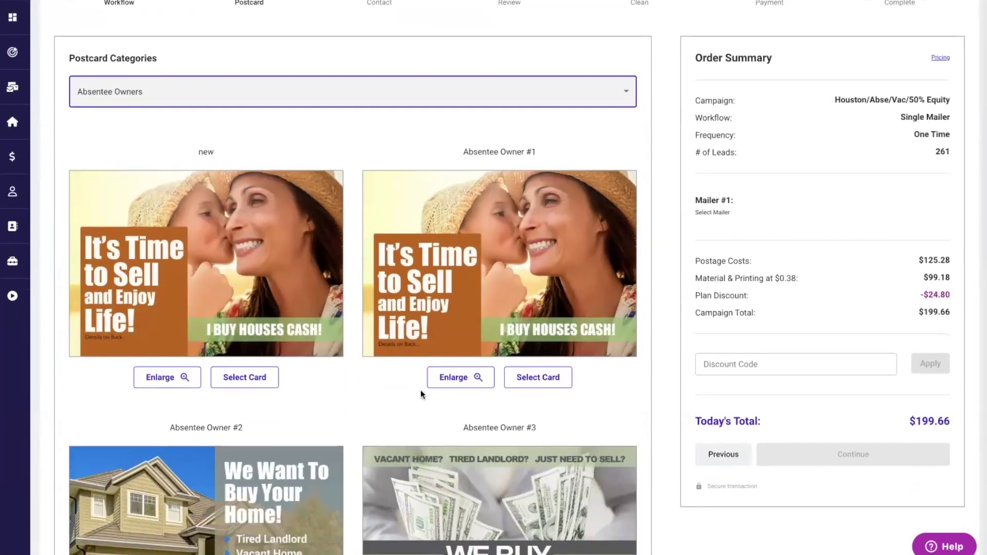
pyautogui.scroll(-3, 420, 392)
pyautogui.scroll(-1, 421, 393)
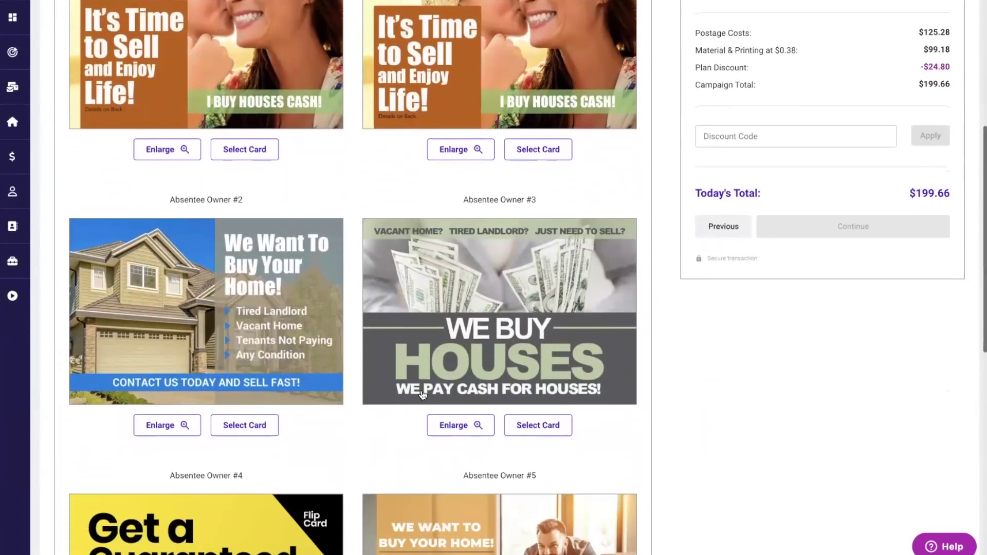
pyautogui.scroll(-2, 421, 394)
pyautogui.scroll(-2, 422, 394)
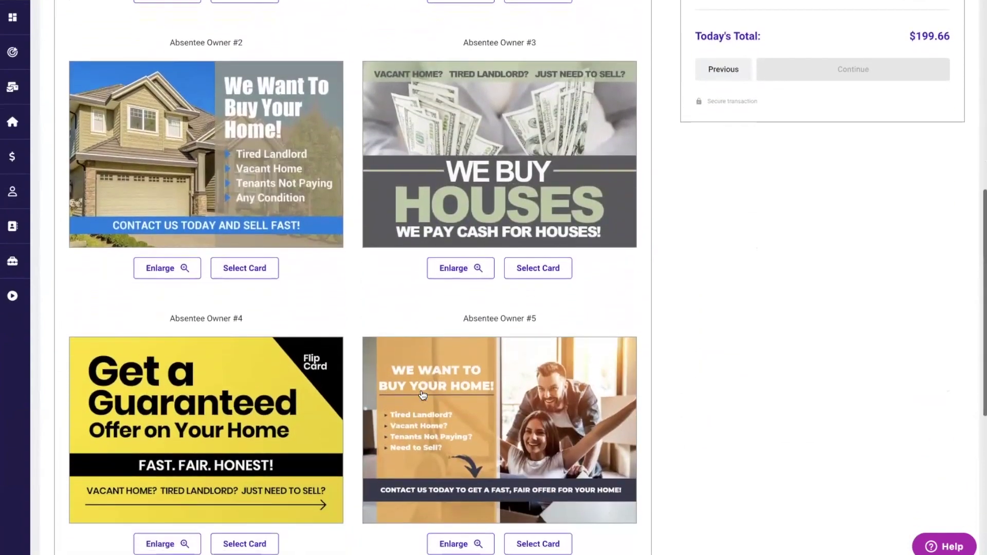
pyautogui.scroll(6, 422, 395)
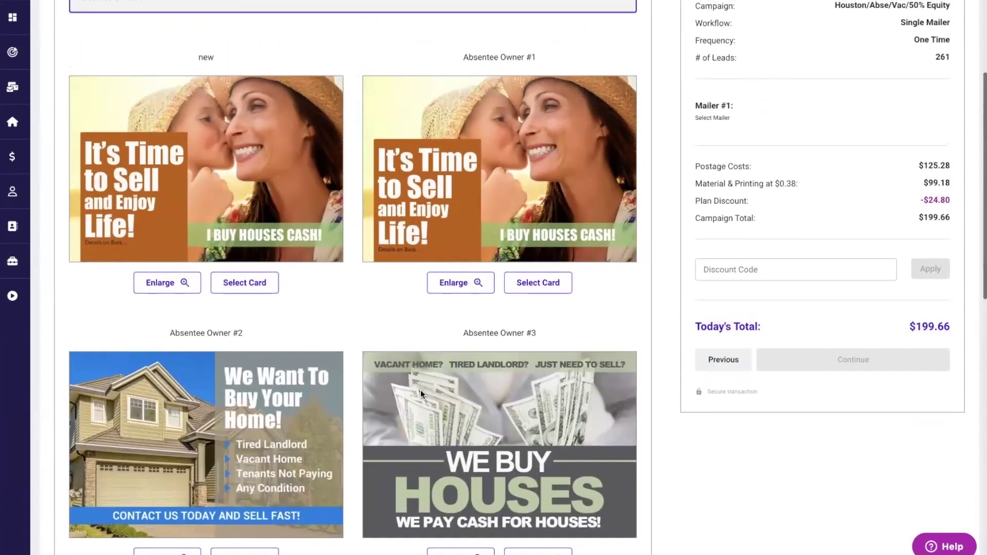
pyautogui.click(543, 283)
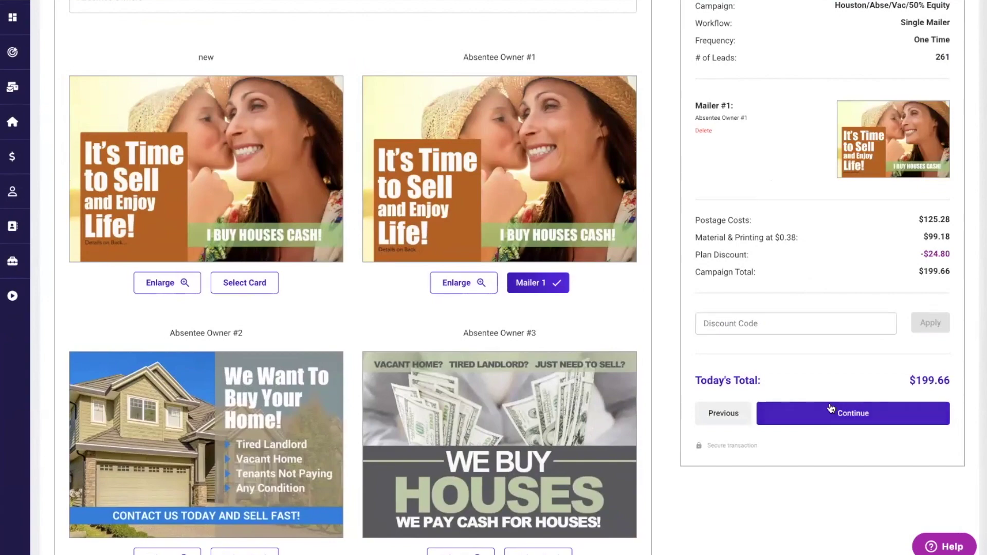
pyautogui.click(837, 410)
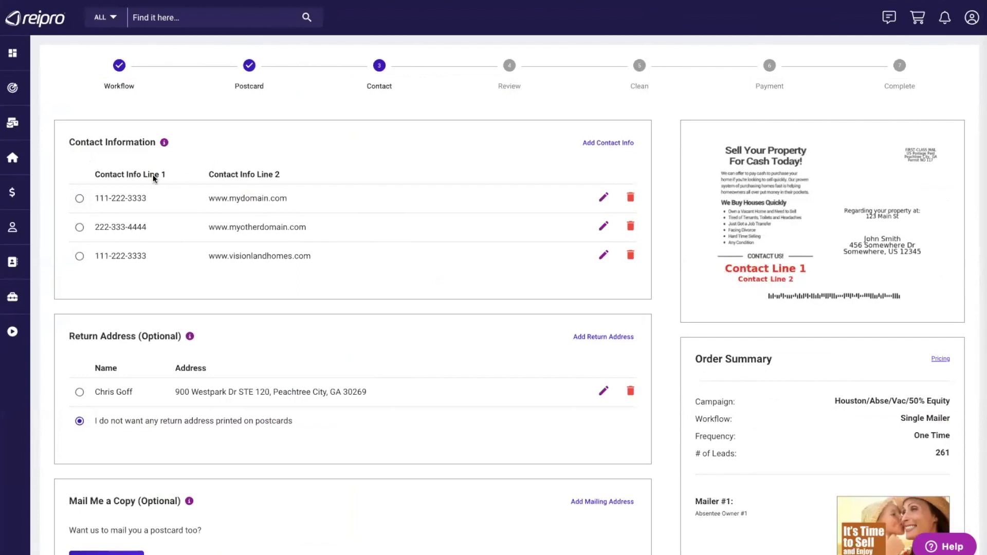
pyautogui.click(79, 198)
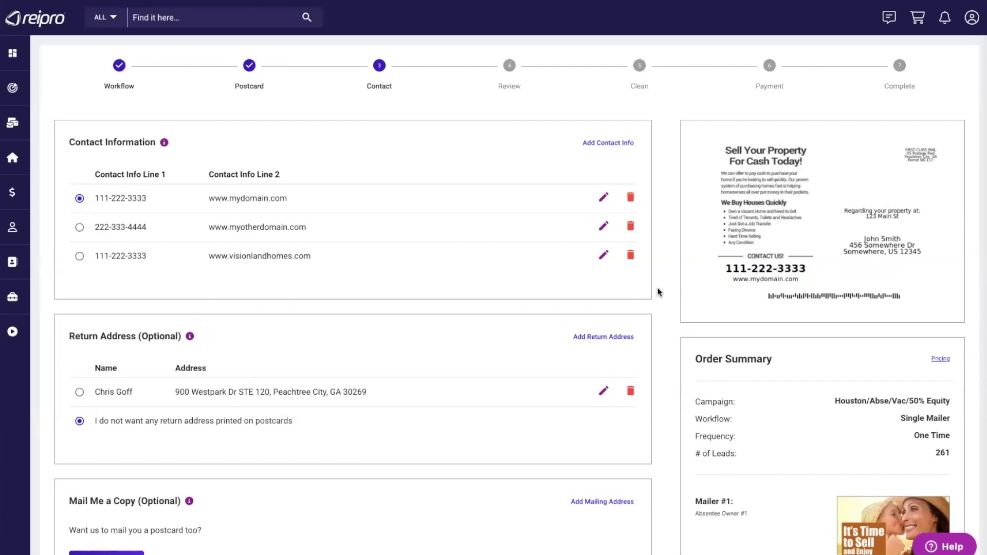
pyautogui.scroll(-1, 658, 292)
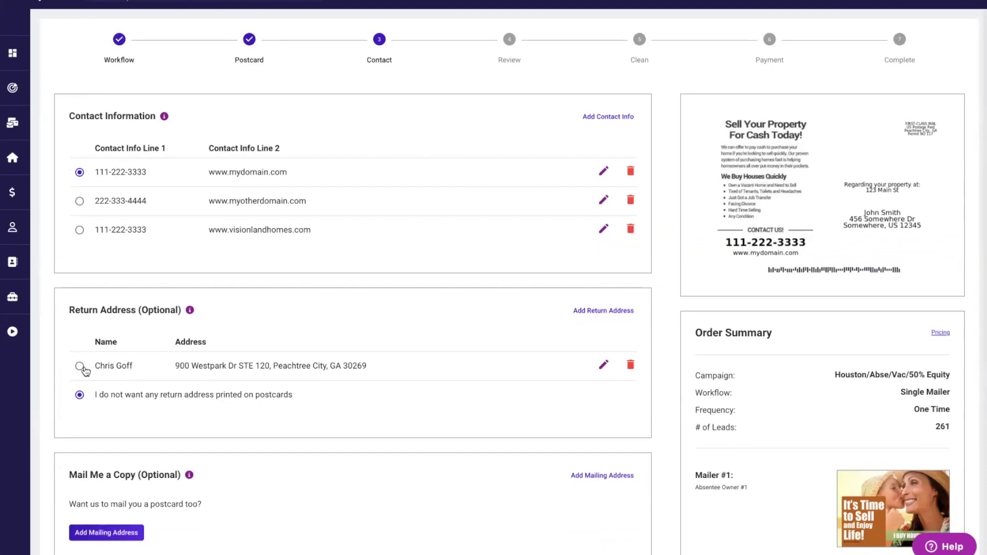
pyautogui.click(80, 366)
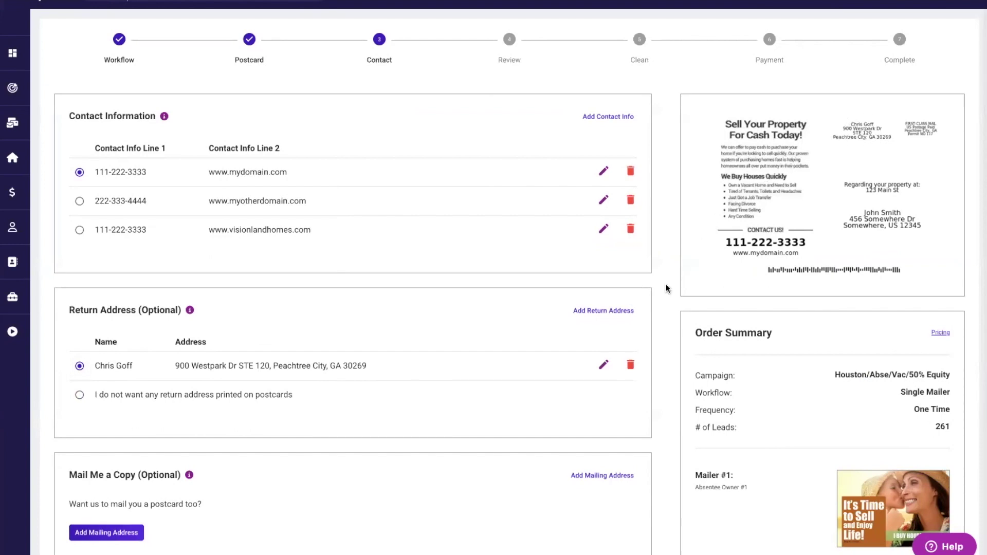
# - Cancel the Add Mailing Address form and move the order on to the Review step
pyautogui.scroll(-2, 666, 287)
pyautogui.scroll(-1, 666, 288)
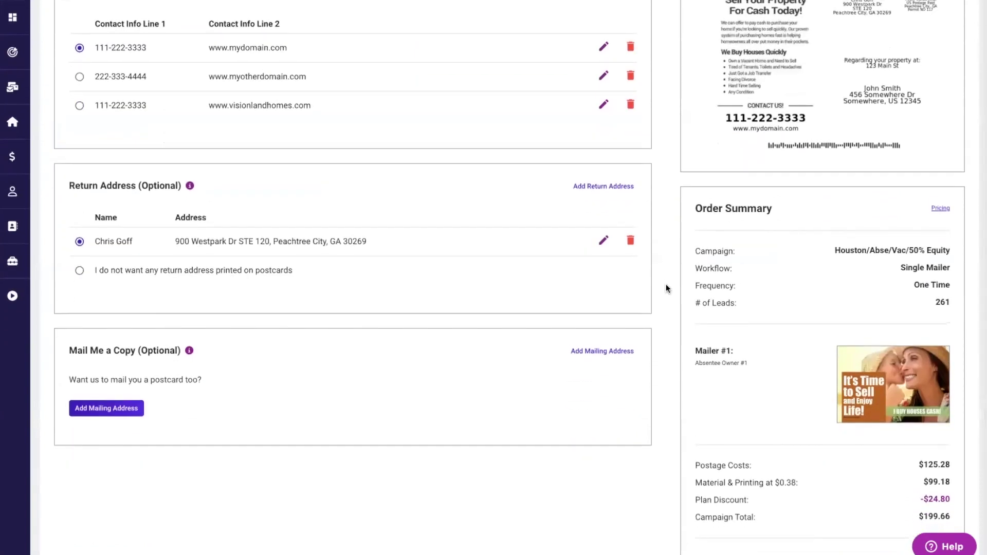
pyautogui.click(88, 408)
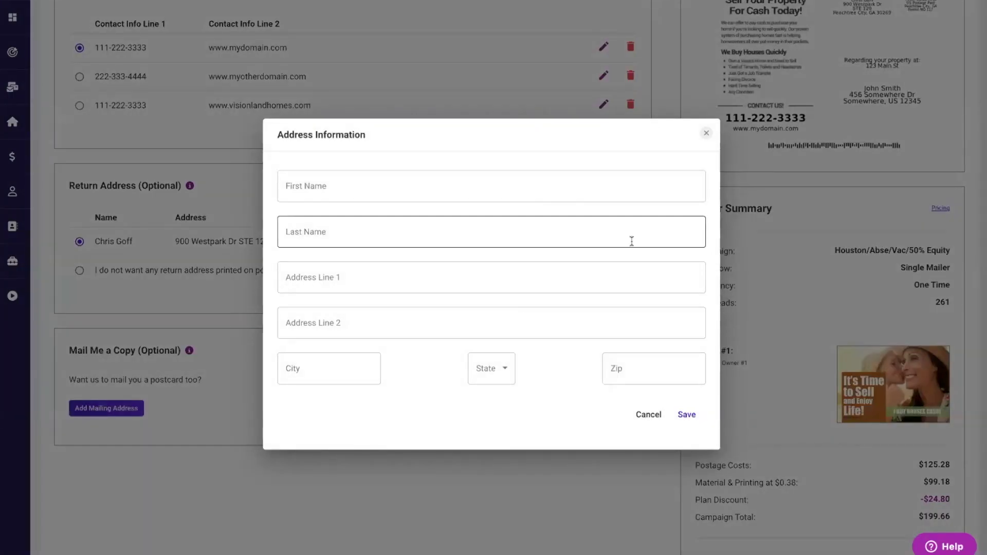
pyautogui.click(707, 135)
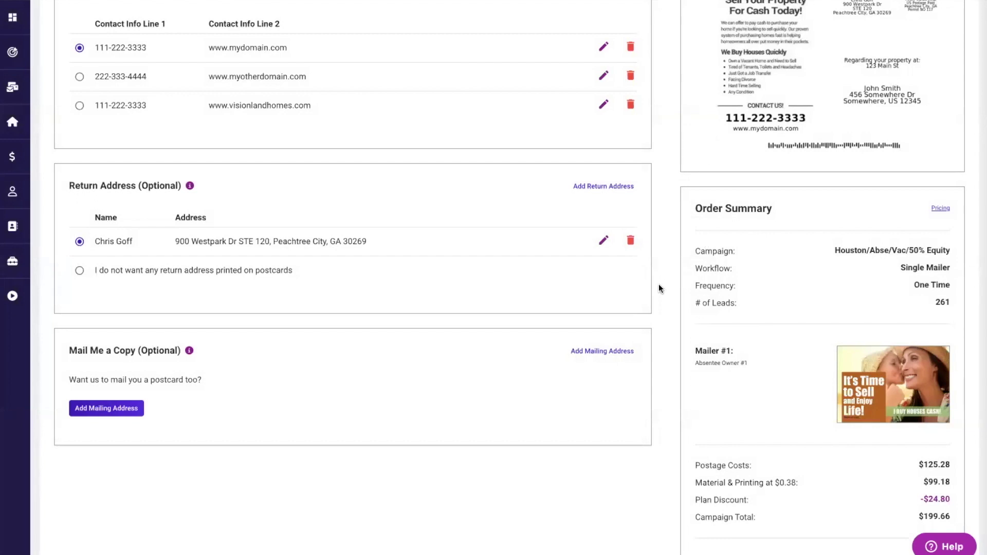
pyautogui.scroll(-4, 658, 284)
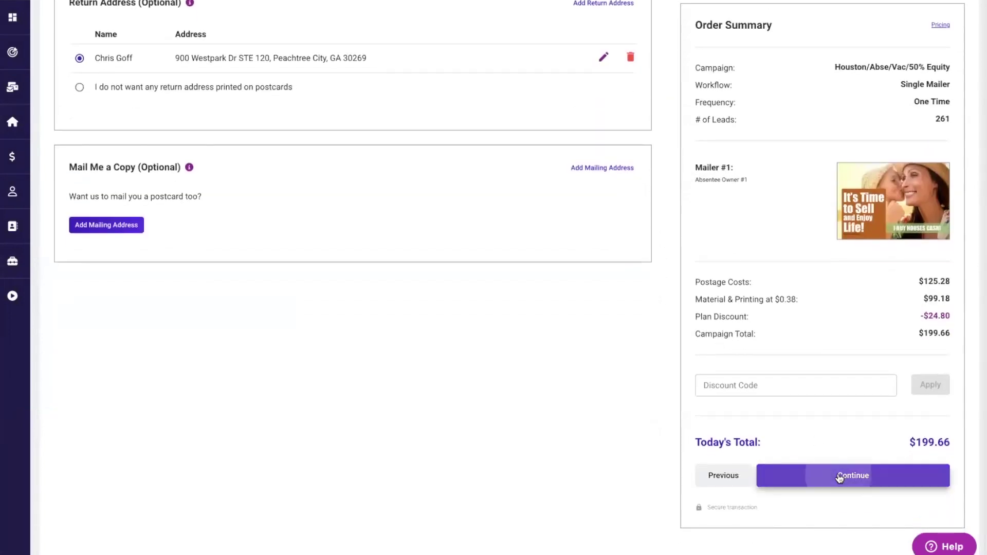
pyautogui.click(839, 476)
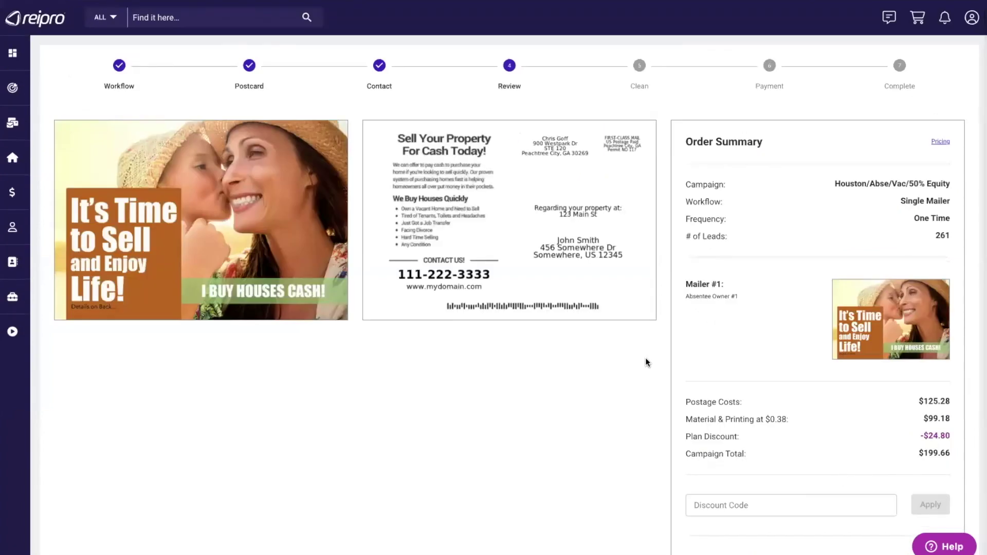
# - Approve the postcard front and back and proceed to the LISTMaid Clean step
pyautogui.scroll(-2, 646, 361)
pyautogui.click(691, 497)
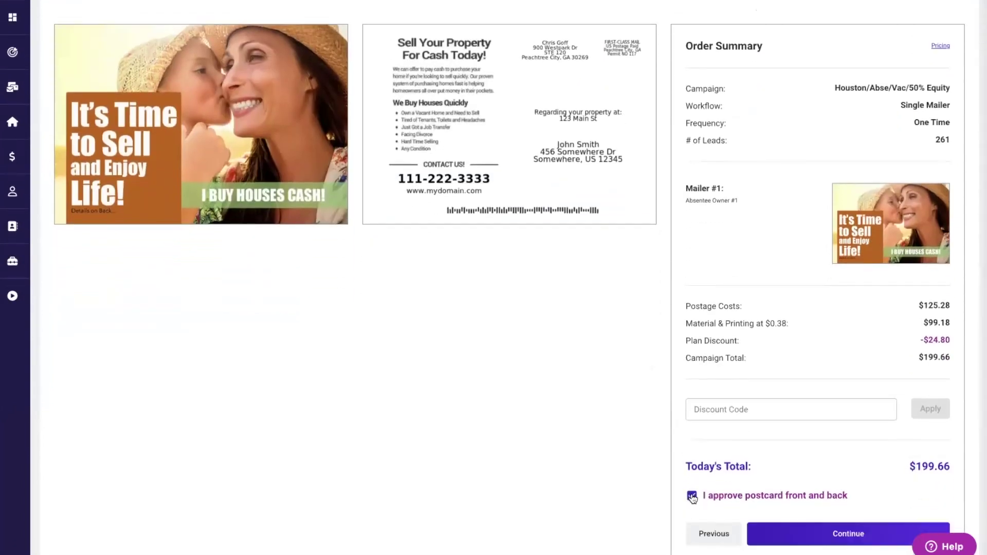
pyautogui.click(848, 534)
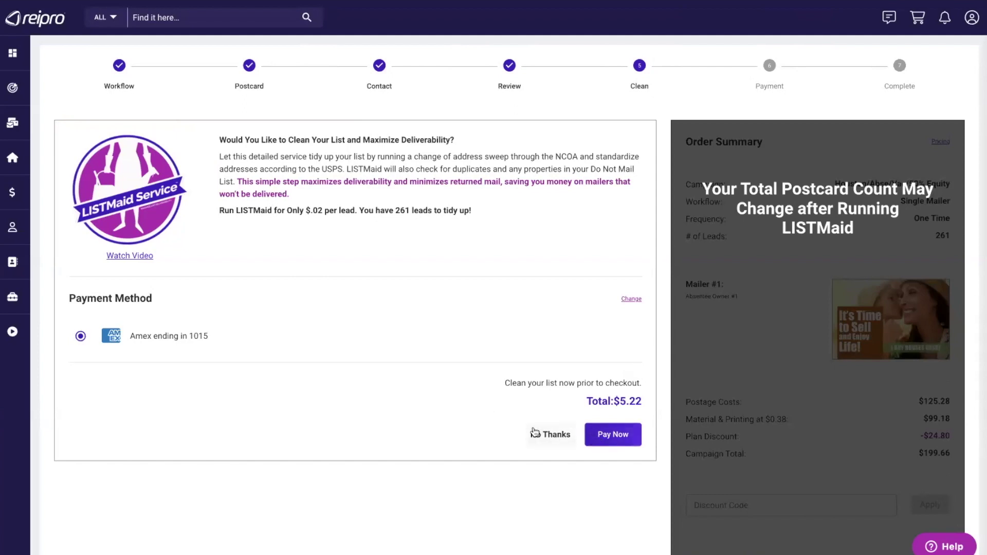
# - Pay for LISTMaid cleaning and note the resulting 236 good leads
pyautogui.click(614, 435)
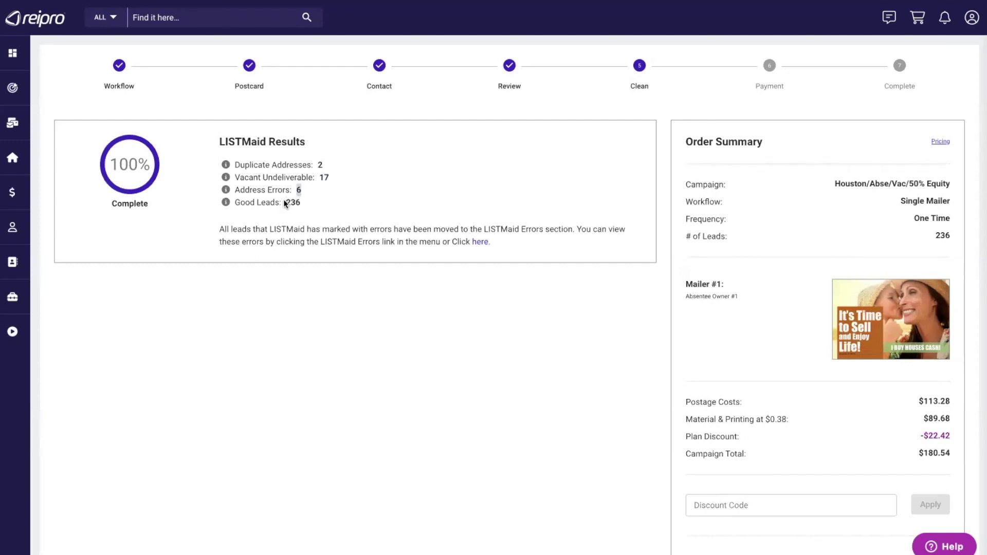
pyautogui.moveTo(286, 202); pyautogui.dragTo(301, 205)
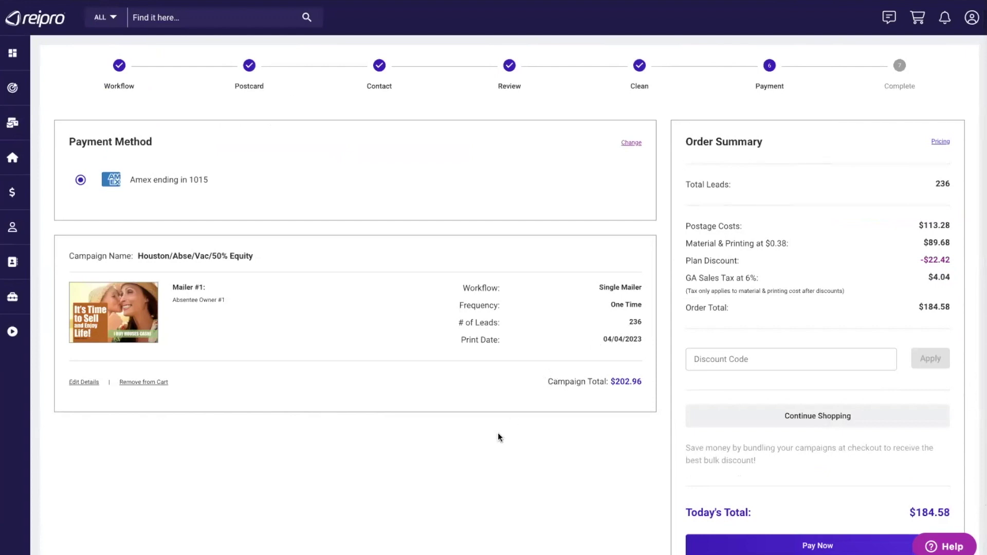
# - Open the Houston campaign's LISTMaid results and view its 582 error entries
pyautogui.click(51, 124)
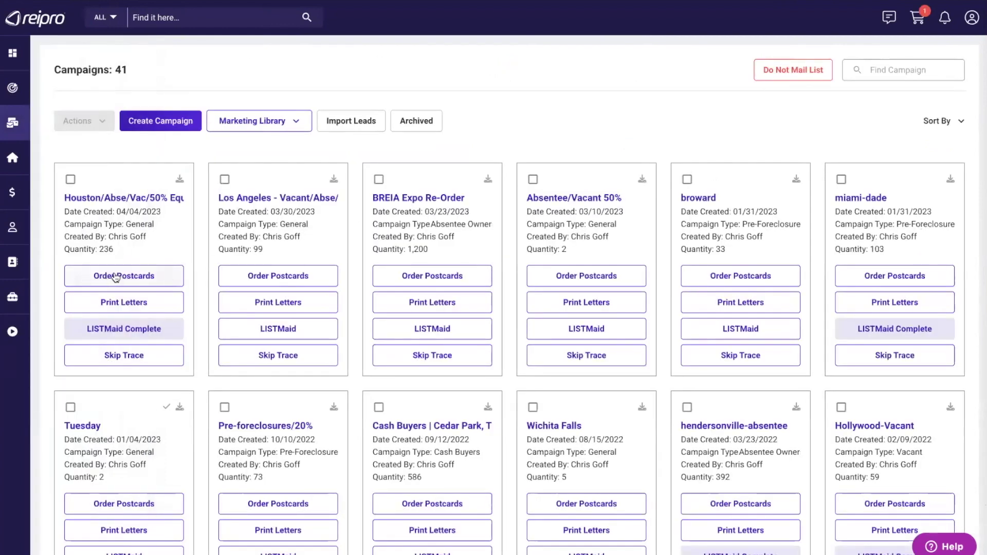
pyautogui.click(136, 331)
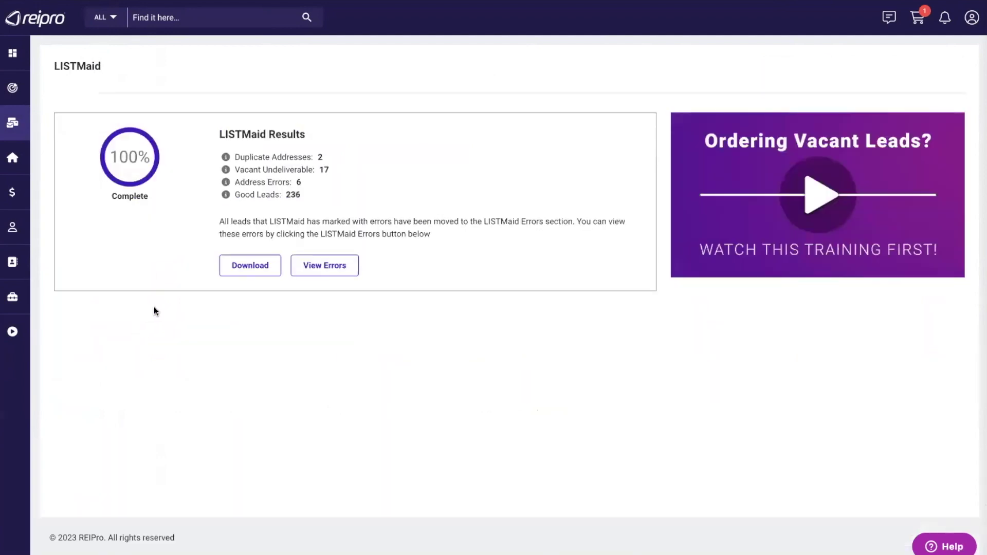
pyautogui.click(320, 266)
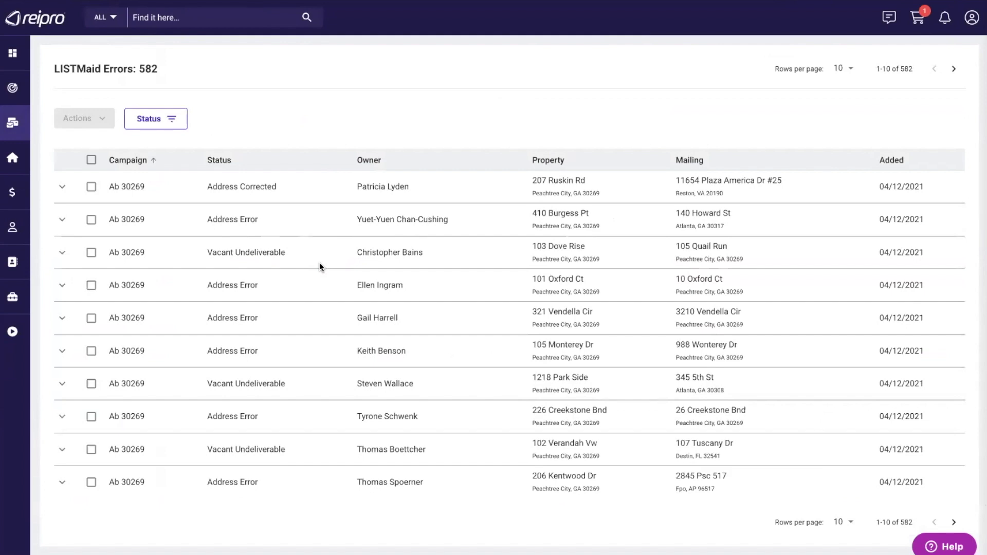
pyautogui.click(62, 189)
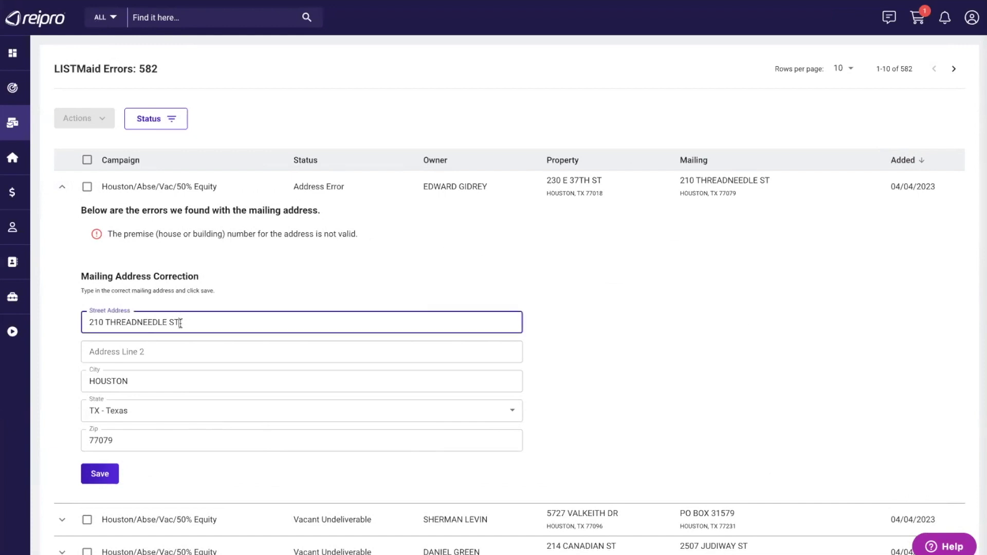
pyautogui.moveTo(183, 322); pyautogui.dragTo(79, 322)
pyautogui.click(257, 276)
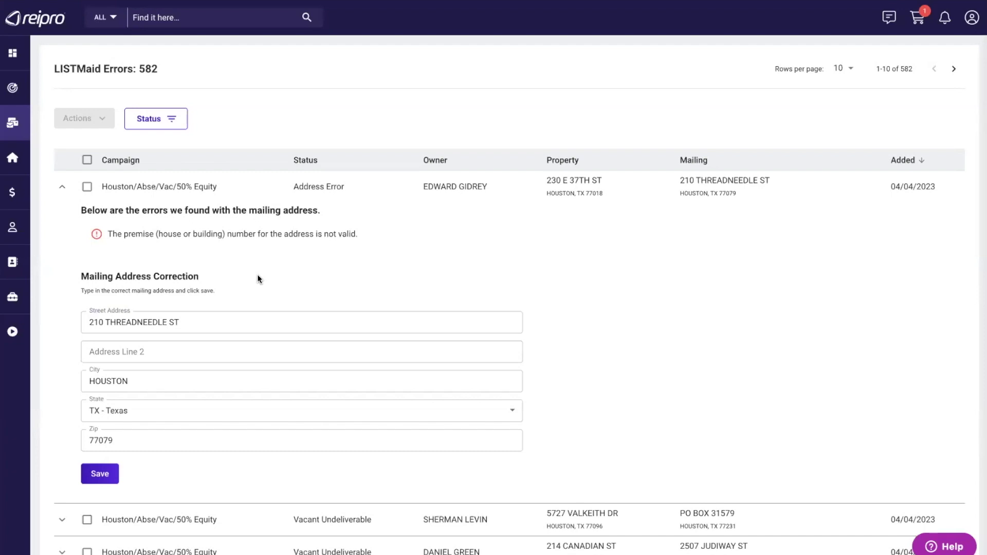
pyautogui.click(185, 322)
pyautogui.click(87, 189)
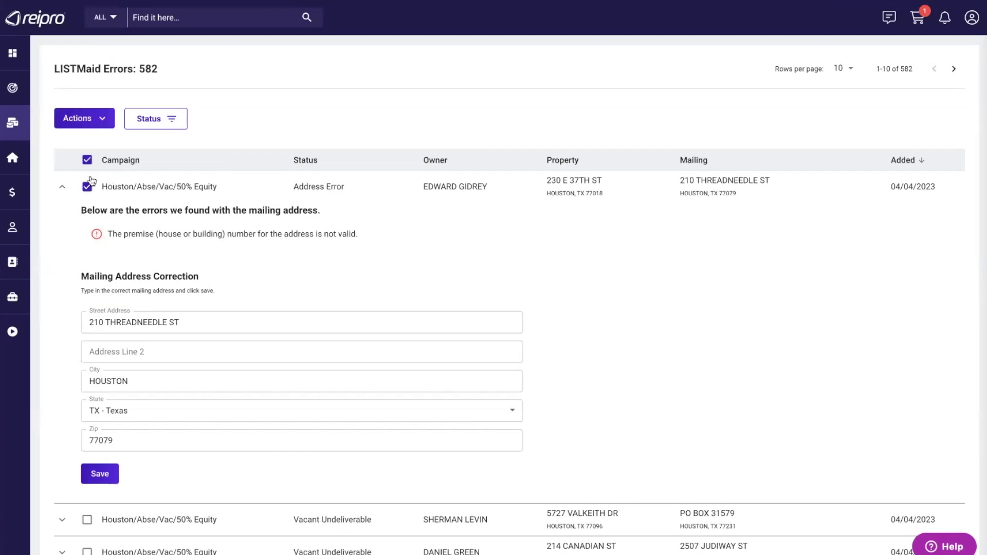
pyautogui.click(100, 118)
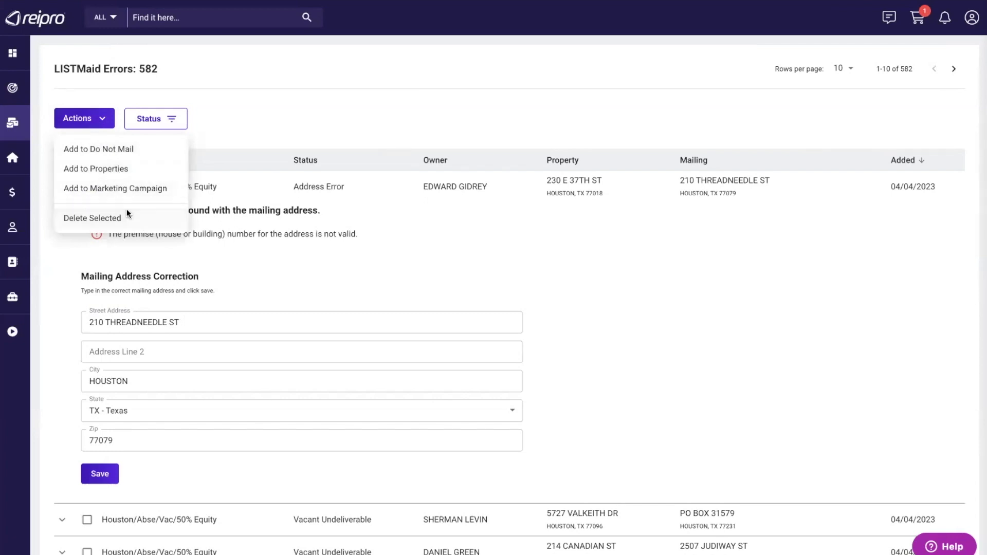
pyautogui.click(403, 251)
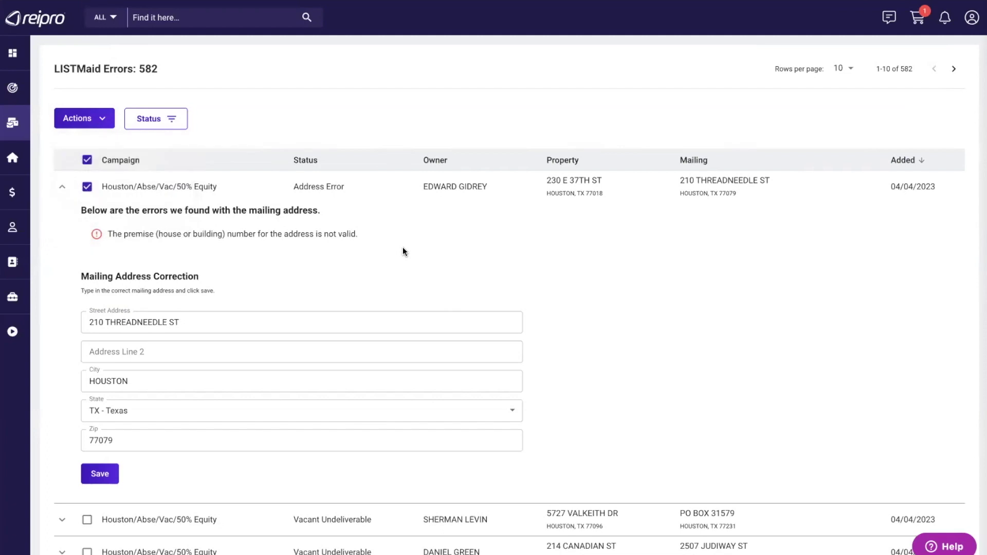
# - Check the four-entry Do Not Mail list from Marketing, then return to Campaigns
pyautogui.moveTo(15, 124)
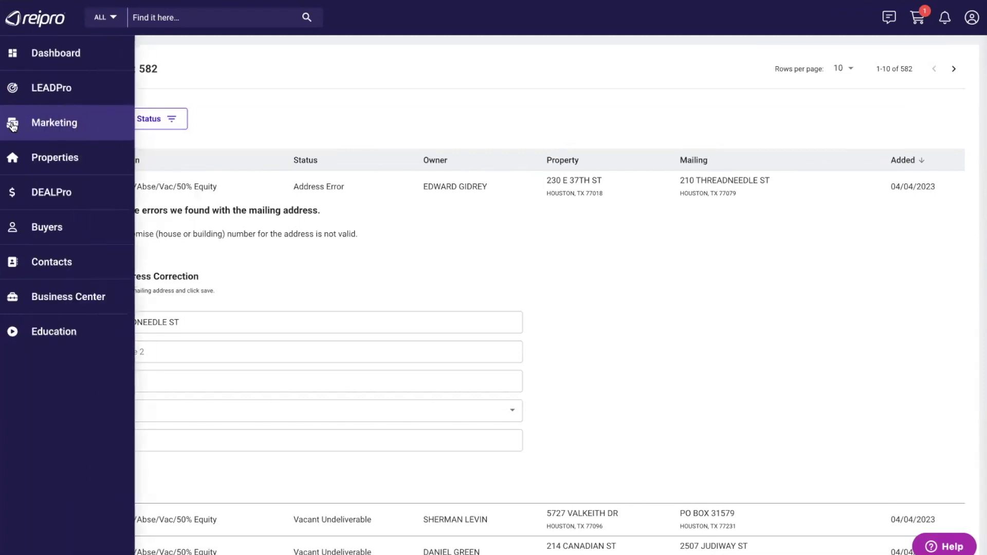
pyautogui.click(53, 126)
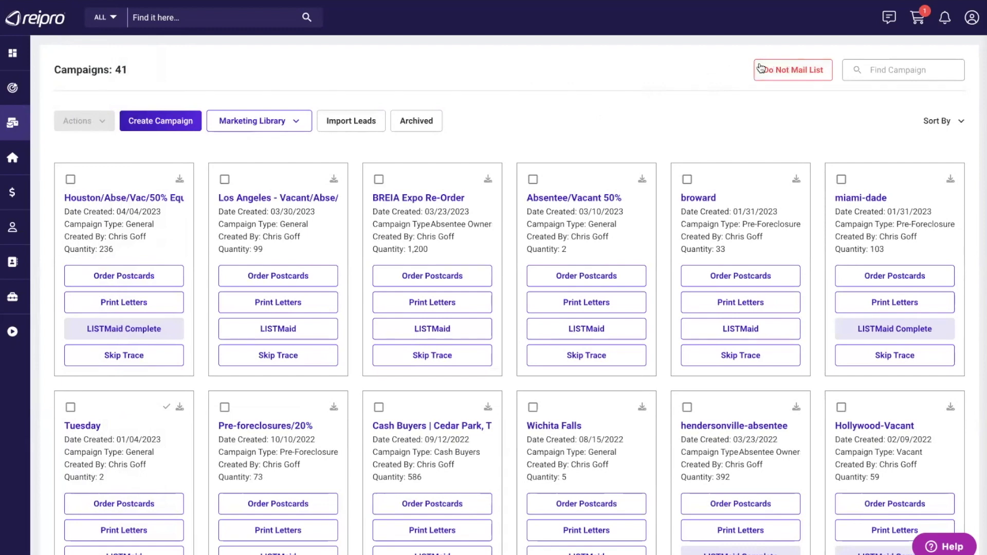
pyautogui.click(792, 69)
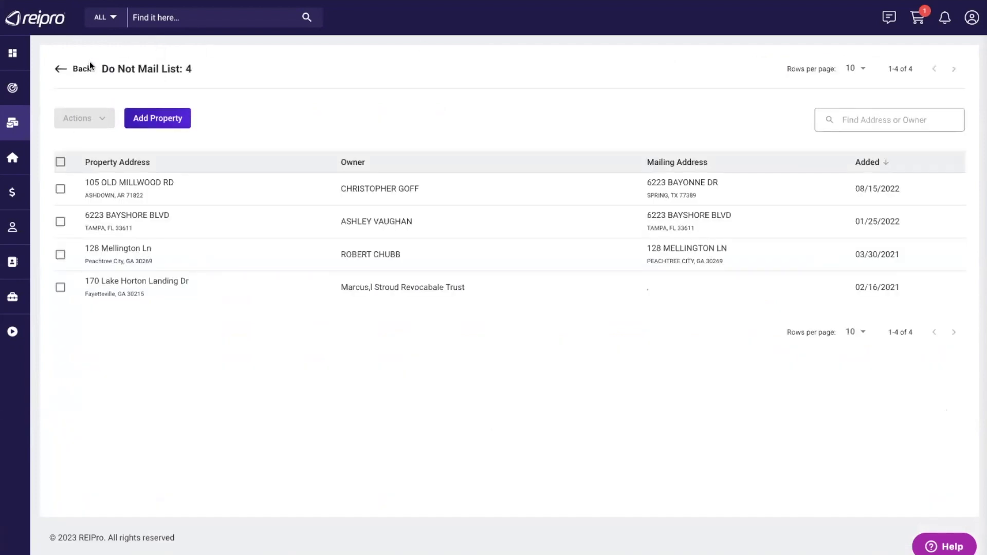
pyautogui.click(62, 68)
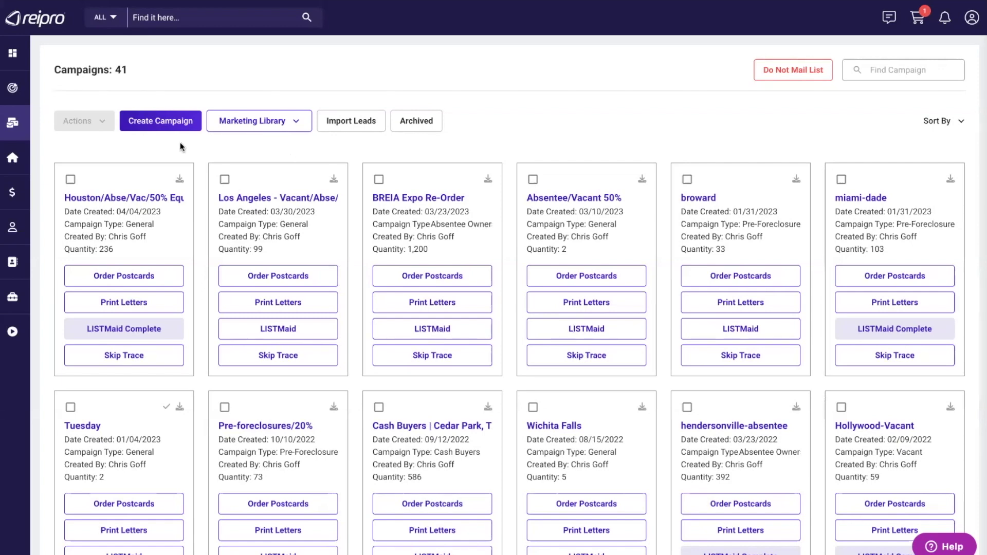
pyautogui.moveTo(39, 122)
pyautogui.click(44, 158)
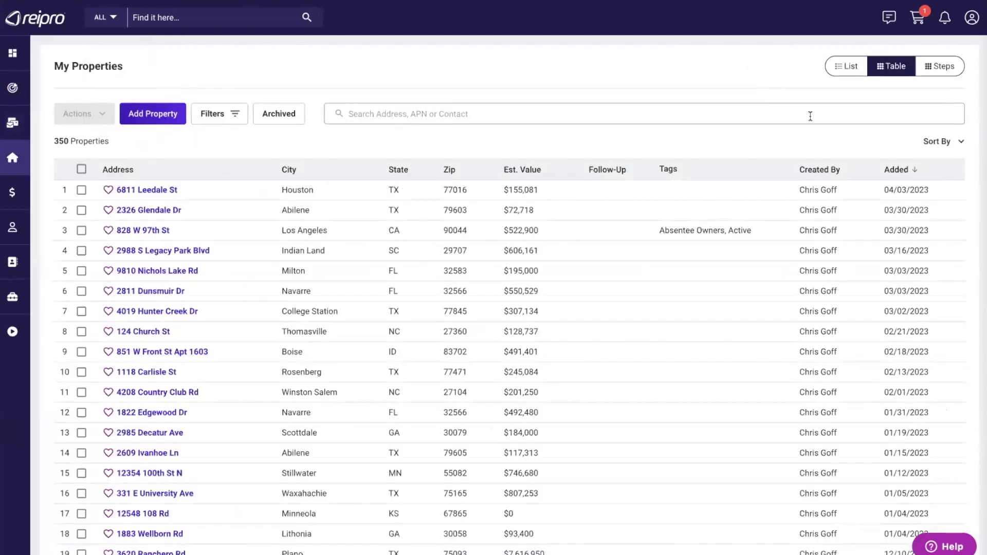
pyautogui.click(847, 67)
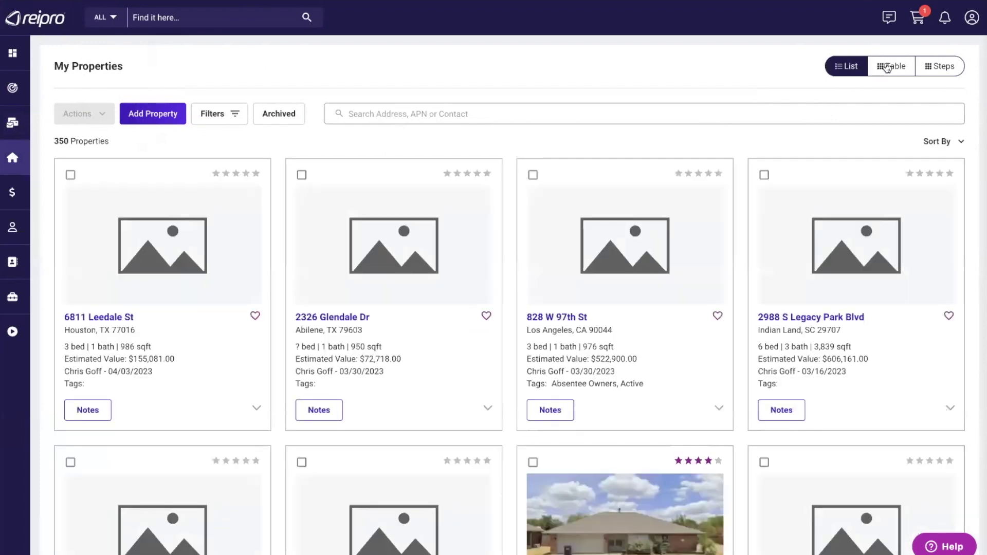
pyautogui.click(887, 67)
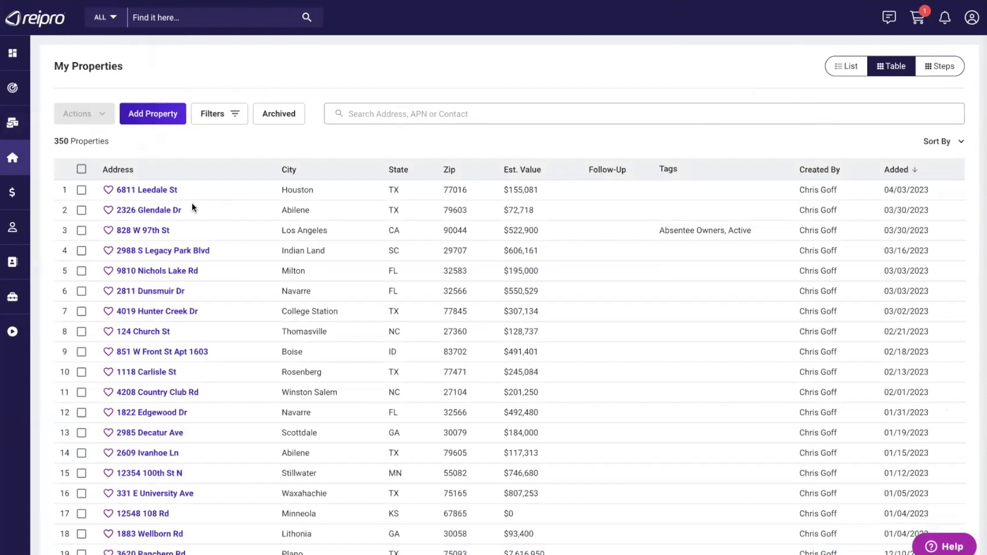
pyautogui.click(156, 312)
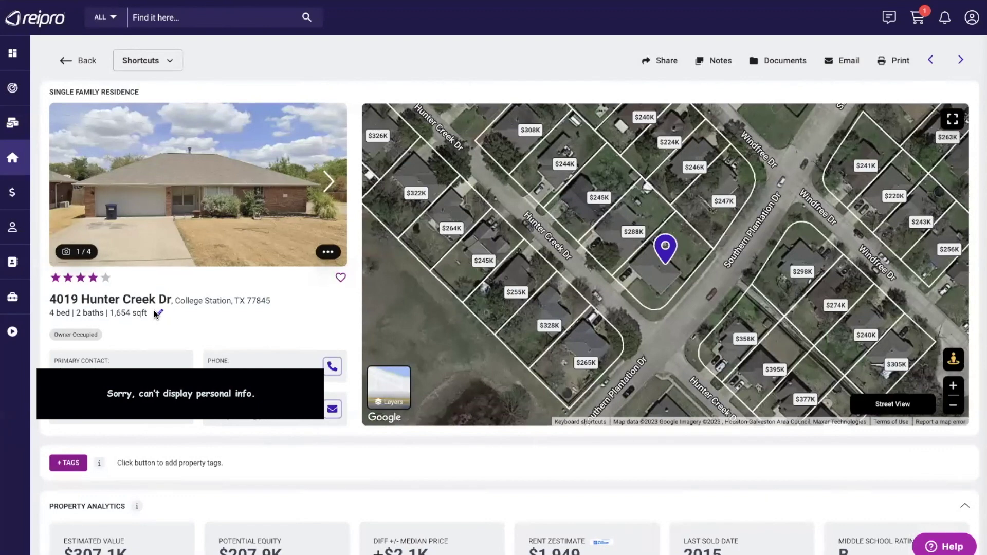
pyautogui.moveTo(15, 160)
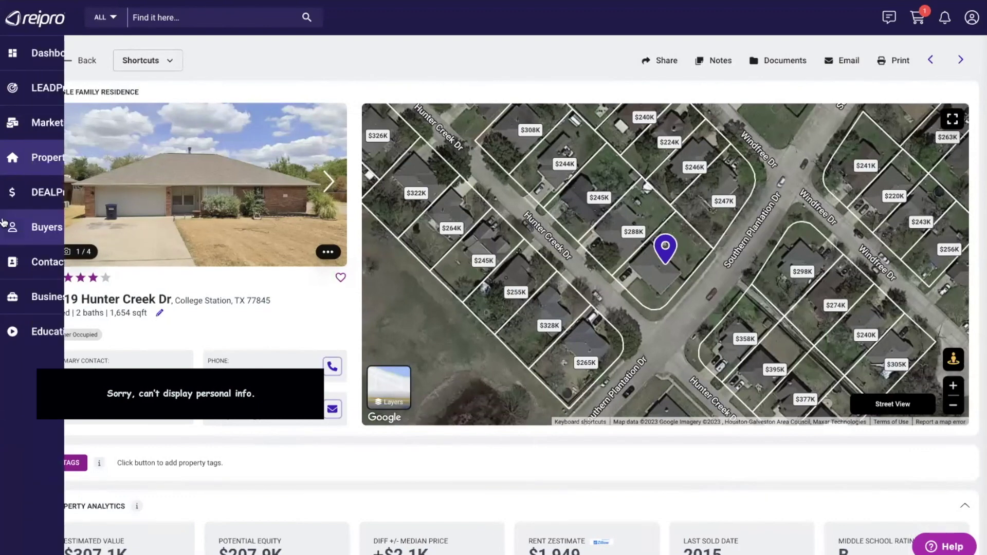
pyautogui.click(60, 162)
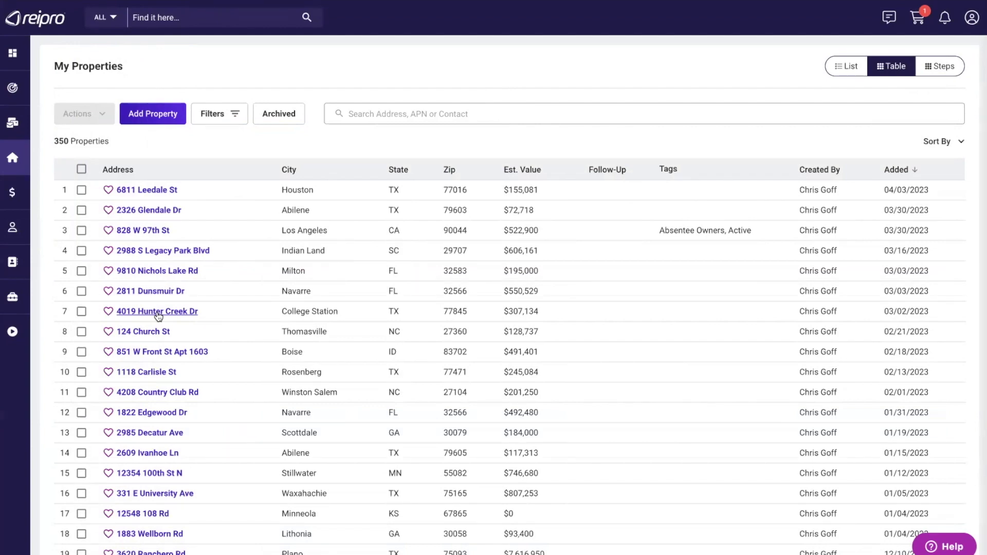
pyautogui.click(158, 311)
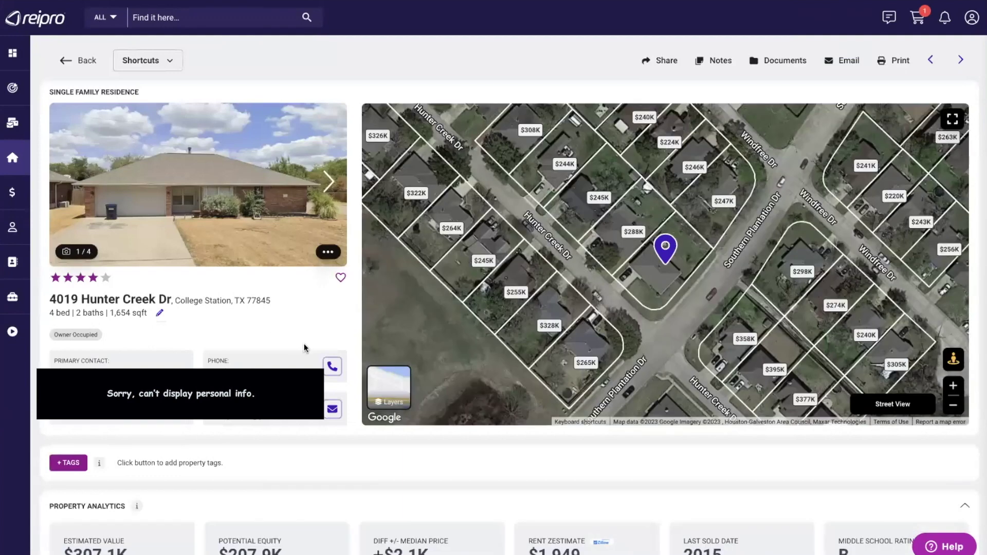
pyautogui.scroll(-1, 304, 348)
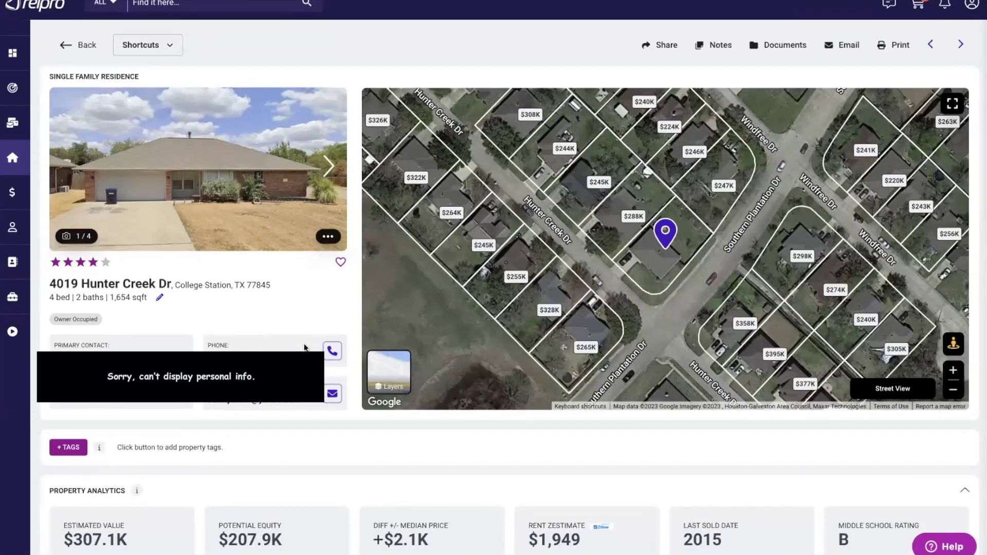
pyautogui.scroll(1, 216, 46)
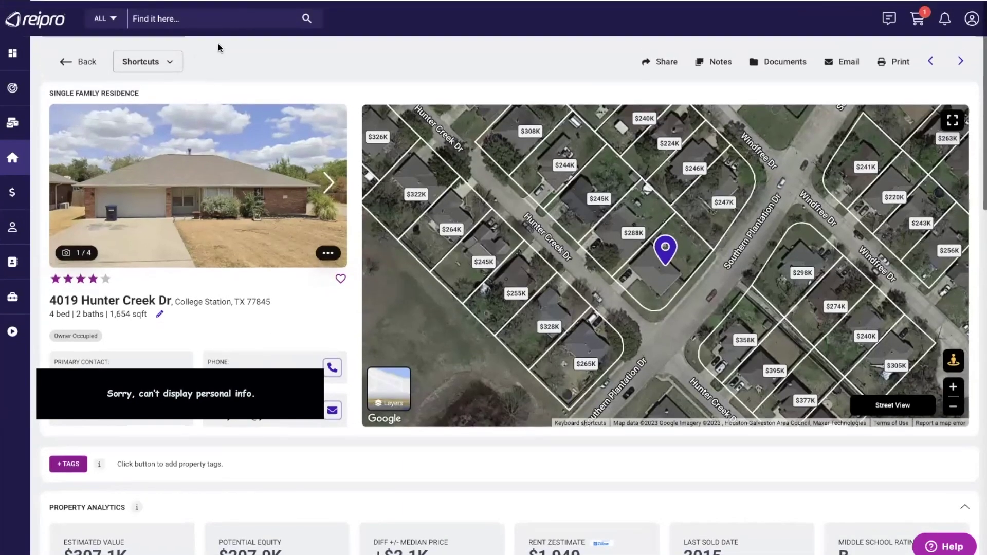
pyautogui.click(166, 59)
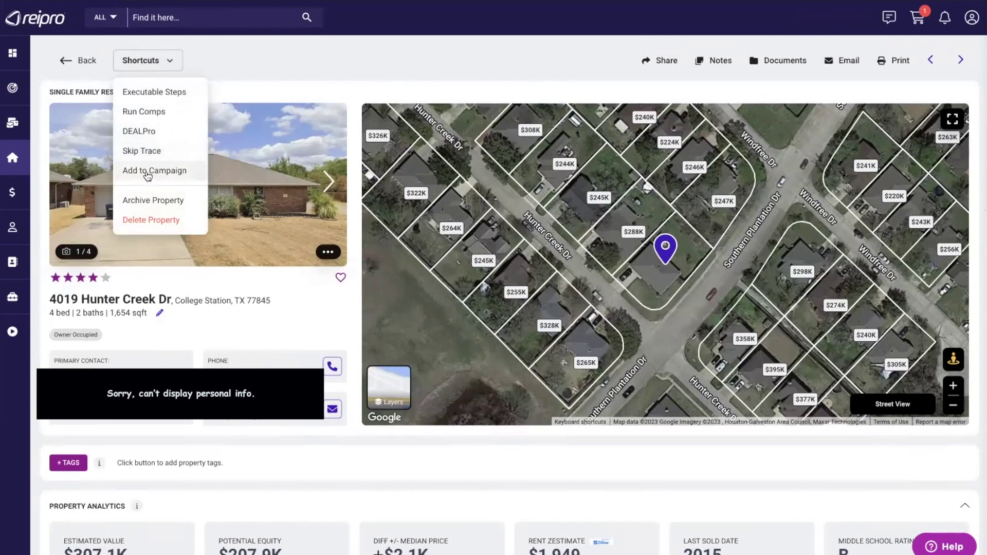
pyautogui.click(266, 89)
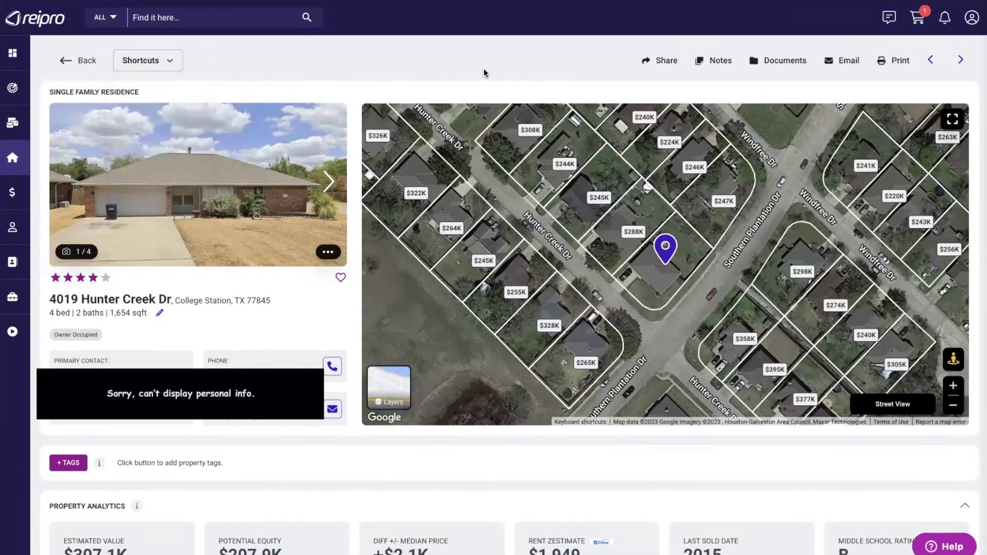
pyautogui.click(664, 61)
# - Add a property note titled 'Seller Called' reading 'Motivated, need to see'
pyautogui.click(713, 60)
pyautogui.moveTo(599, 59); pyautogui.dragTo(594, 79)
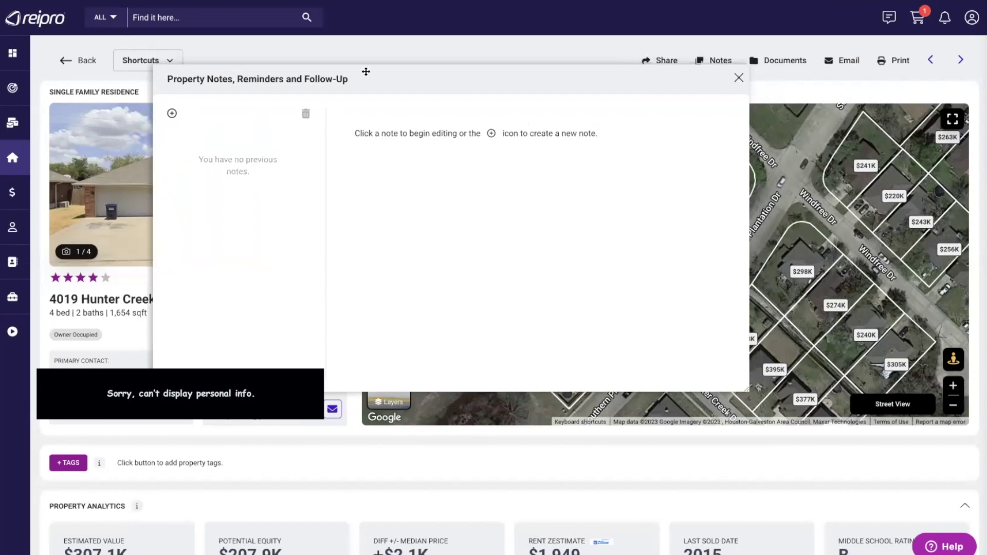
pyautogui.click(172, 114)
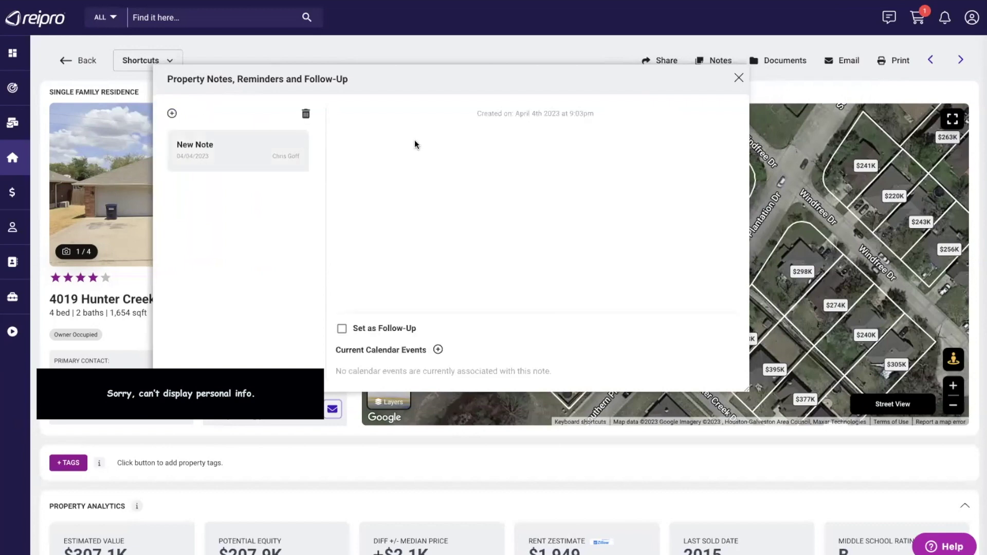
pyautogui.write('Seller Ca')
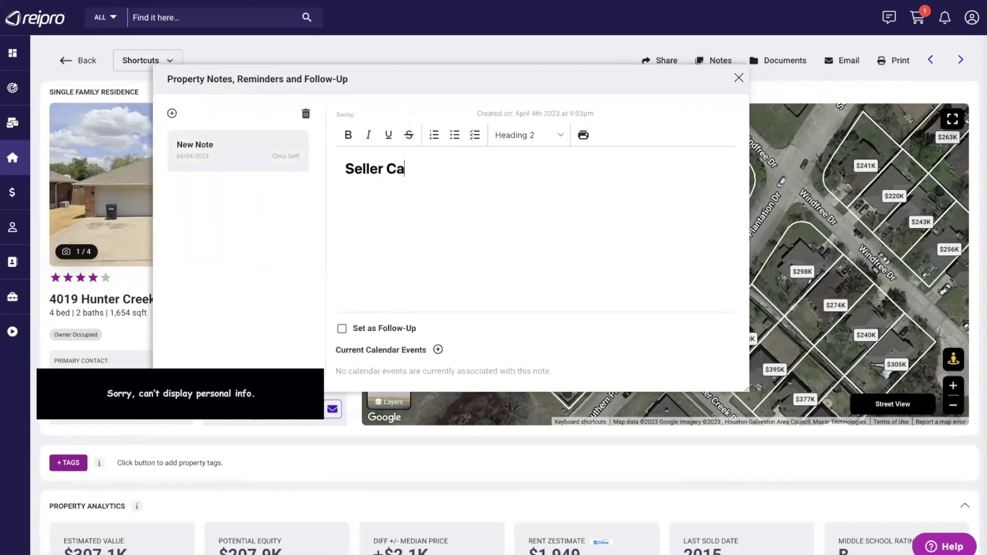
pyautogui.write('lled')
pyautogui.press('Return')
pyautogui.write('M')
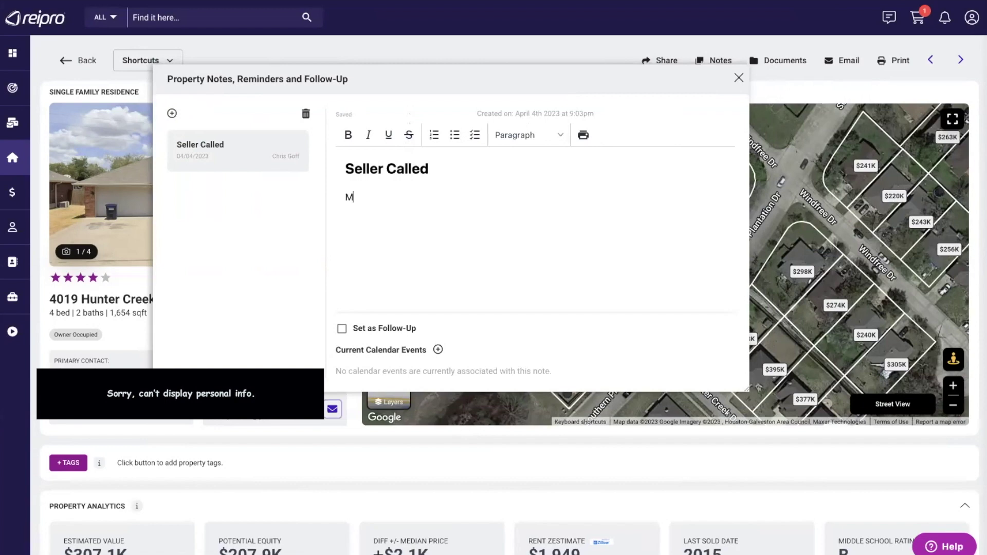
pyautogui.write('otivated, need to see')
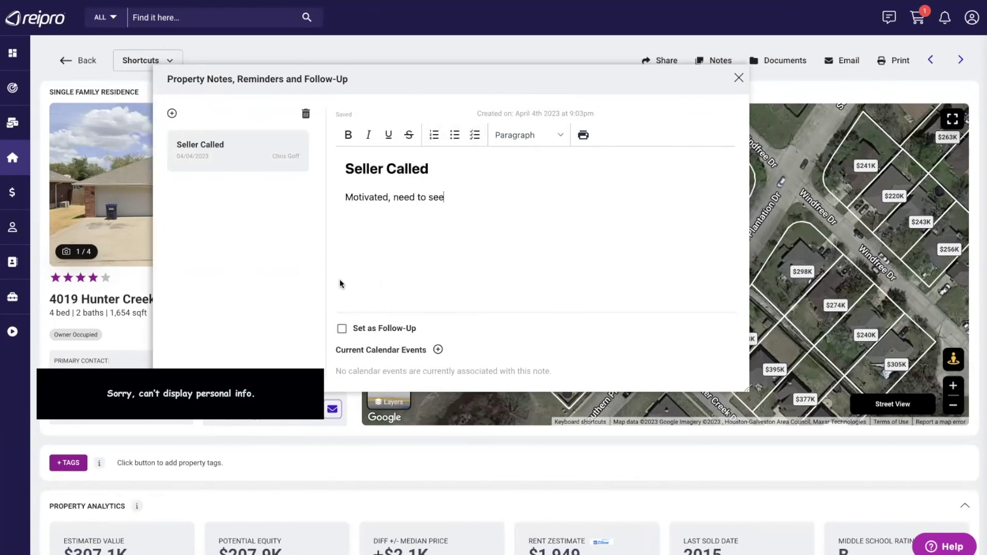
pyautogui.click(739, 77)
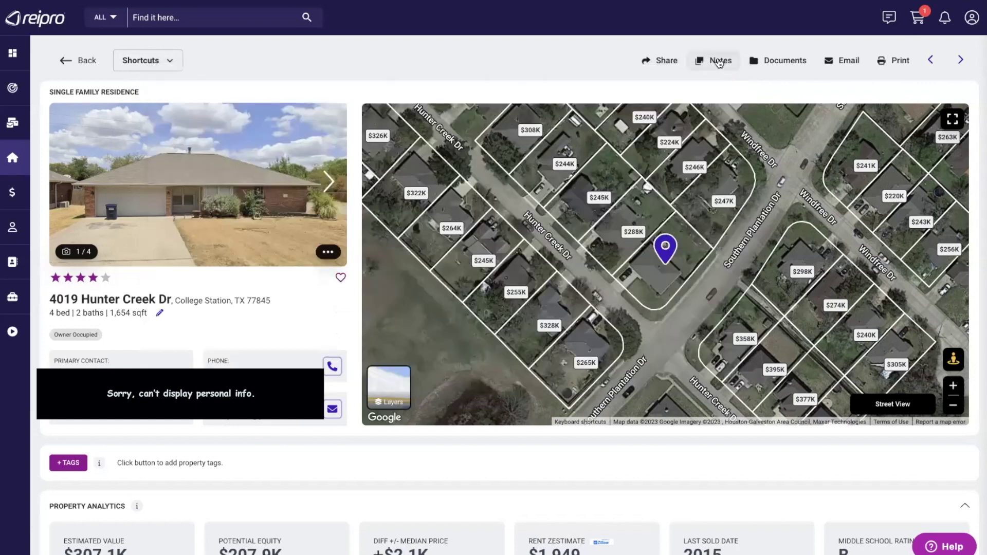
# - Set the note as a follow-up with a Text reminder and save it
pyautogui.click(718, 61)
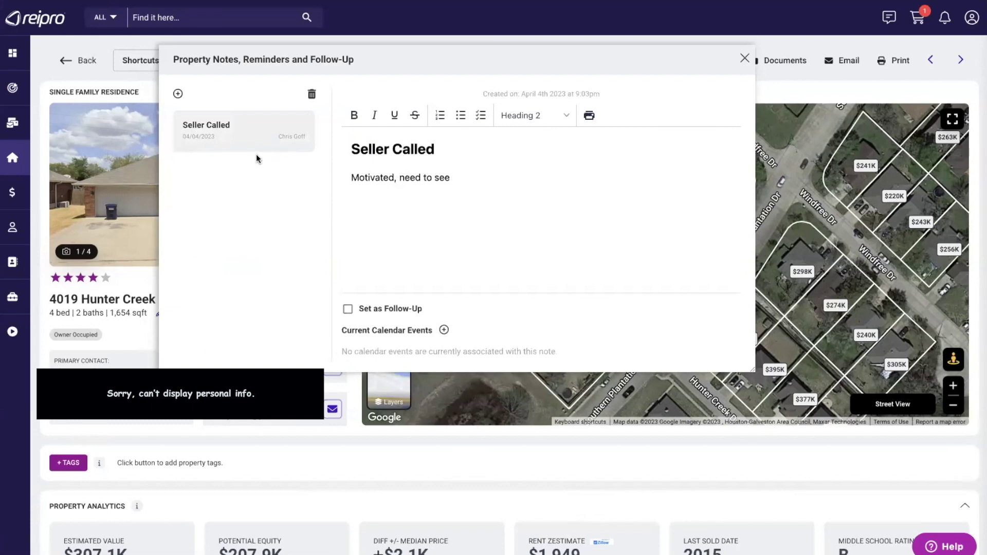
pyautogui.click(348, 309)
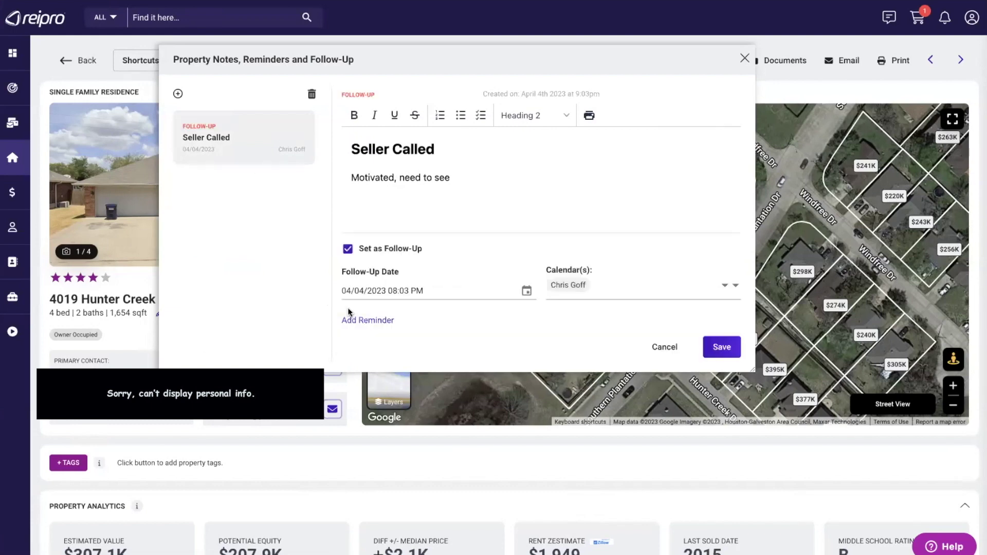
pyautogui.click(400, 292)
pyautogui.click(361, 320)
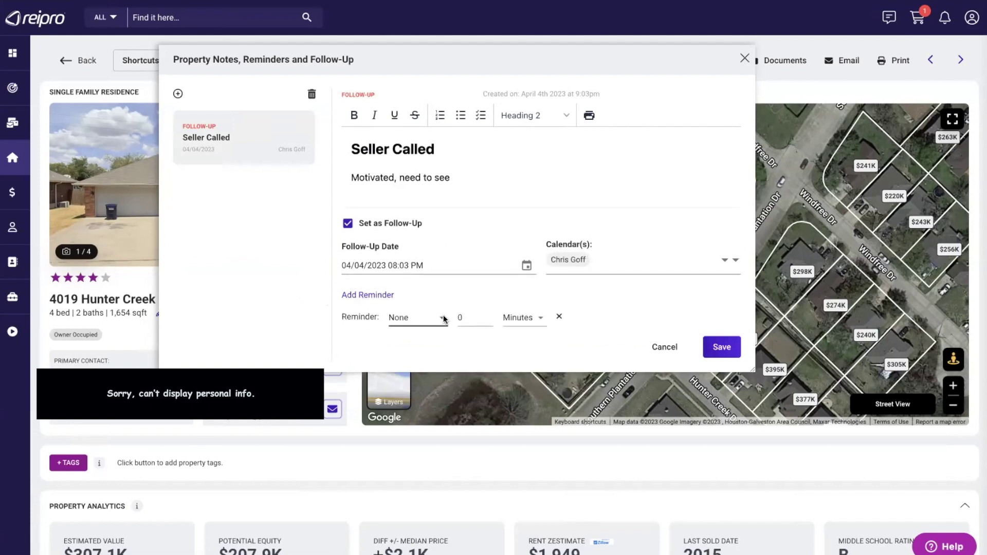
pyautogui.click(441, 317)
pyautogui.click(406, 360)
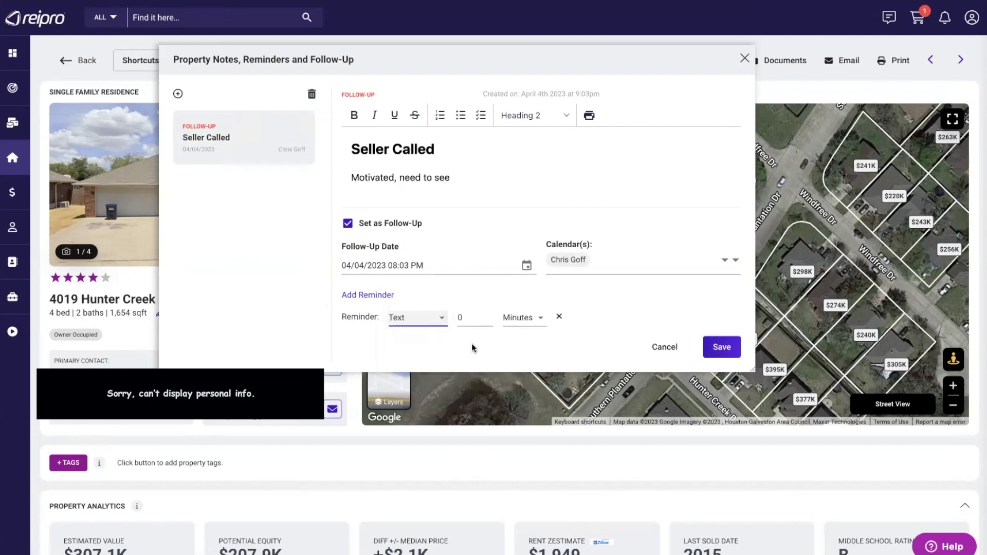
pyautogui.click(726, 347)
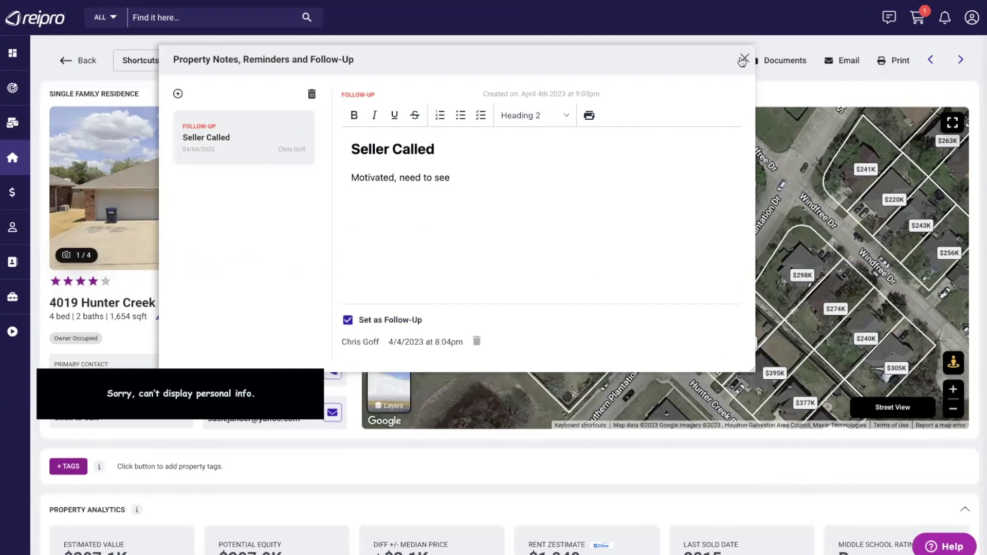
pyautogui.click(744, 58)
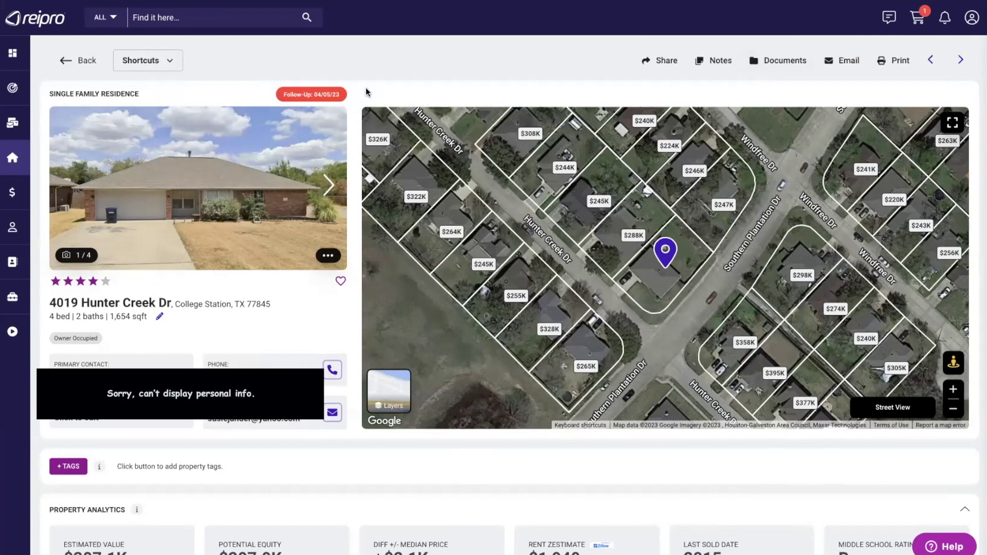
# - Untick Set as Follow-Up on the Seller Called note and close the notes window
pyautogui.click(715, 60)
pyautogui.click(243, 137)
pyautogui.click(343, 318)
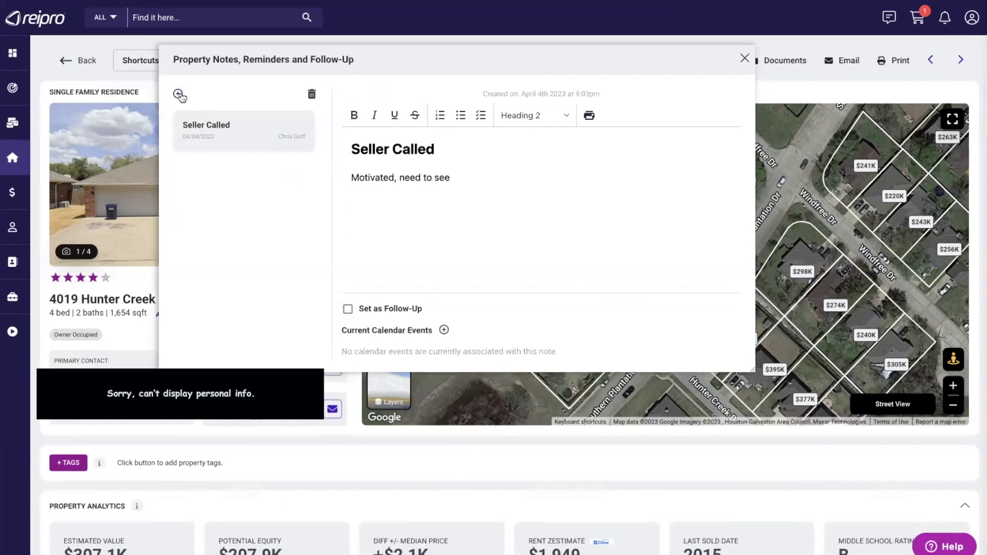
pyautogui.moveTo(423, 66)
pyautogui.mouseDown()
pyautogui.moveTo(447, 71)
pyautogui.moveTo(425, 69)
pyautogui.mouseUp()
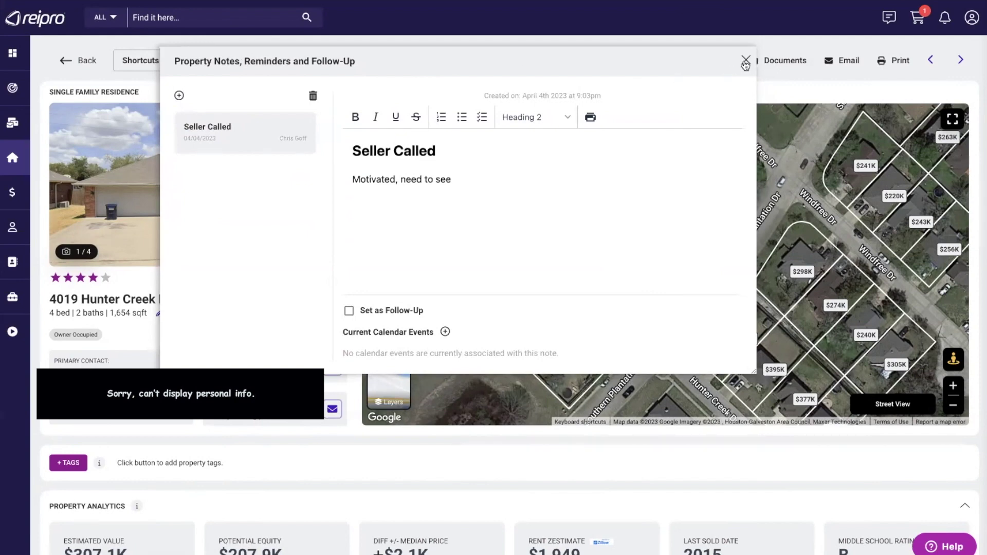
pyautogui.click(745, 62)
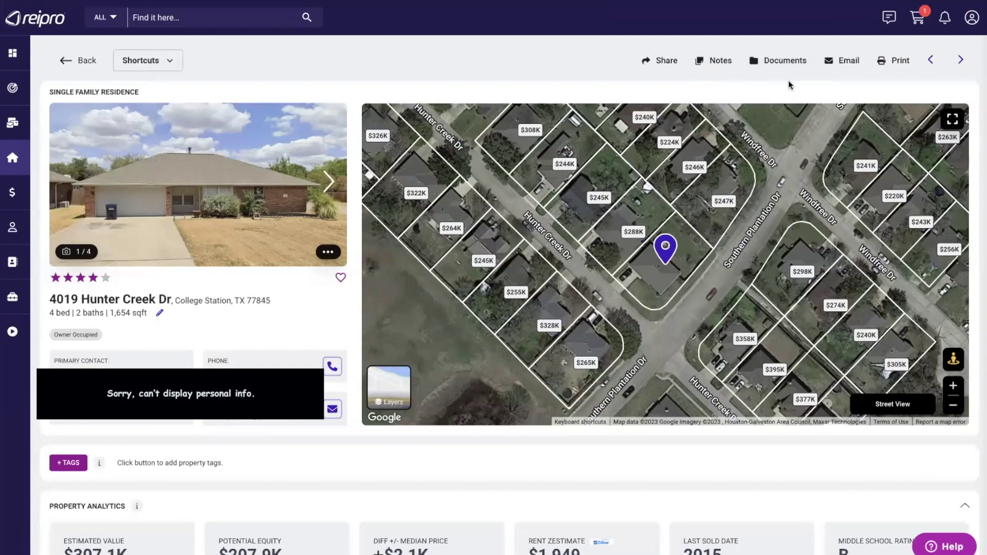
pyautogui.click(777, 60)
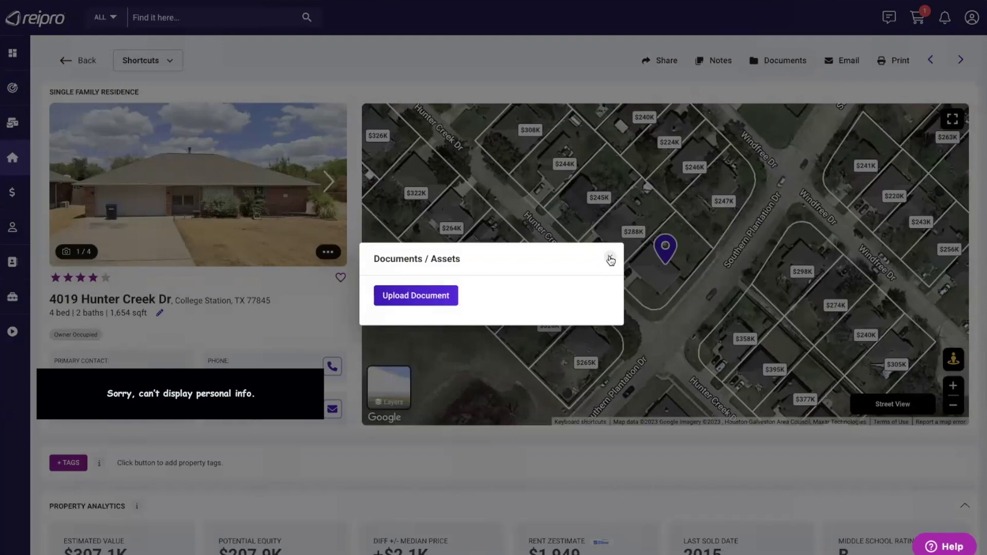
pyautogui.click(610, 259)
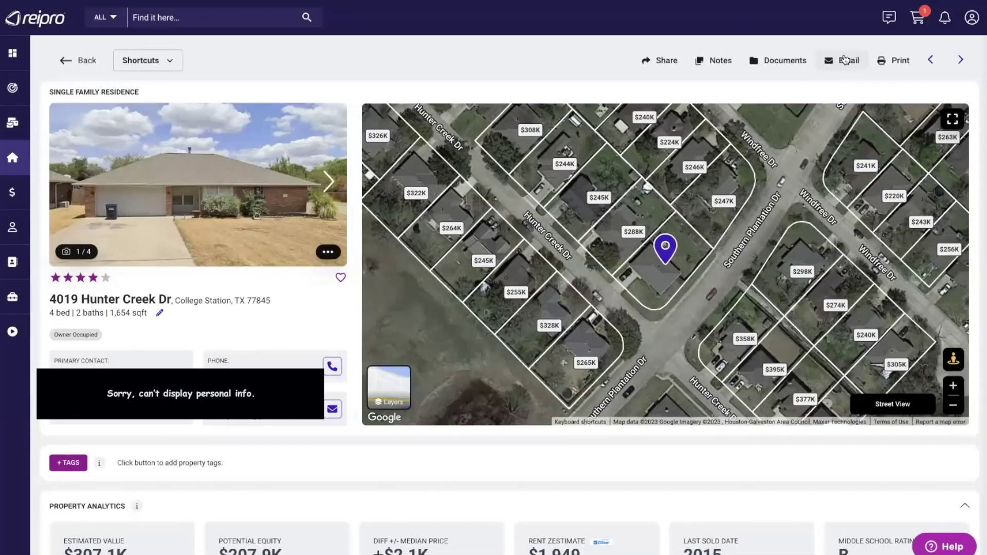
pyautogui.click(846, 61)
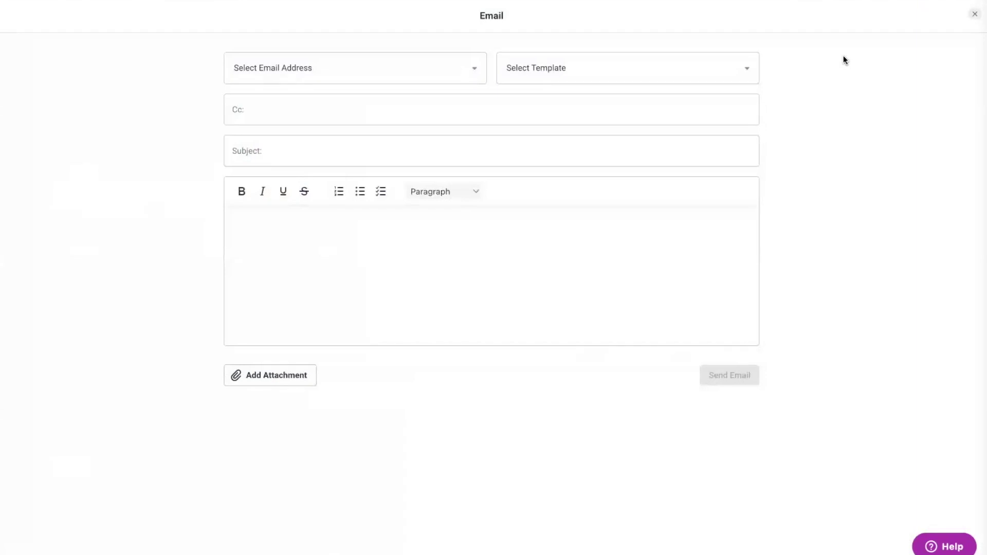
pyautogui.click(588, 64)
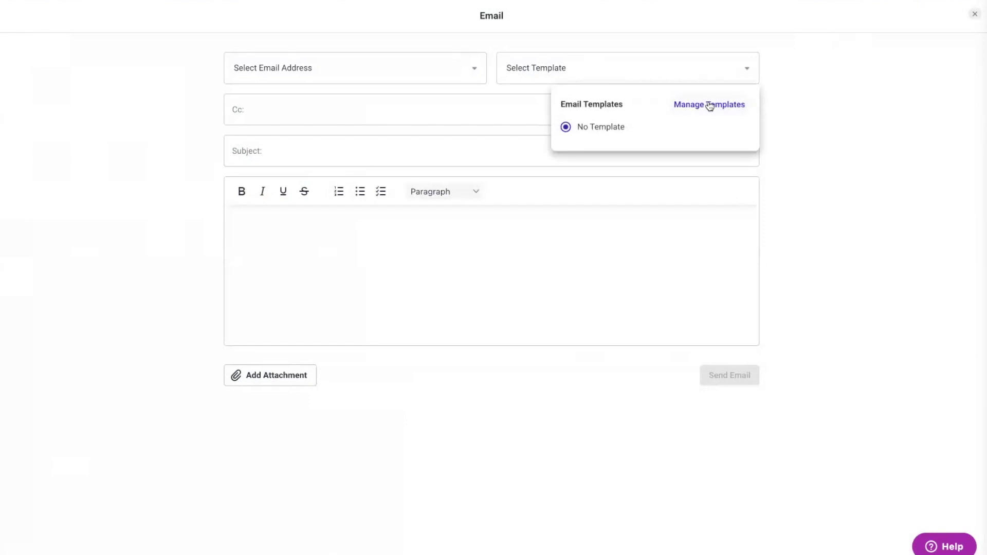
pyautogui.click(833, 97)
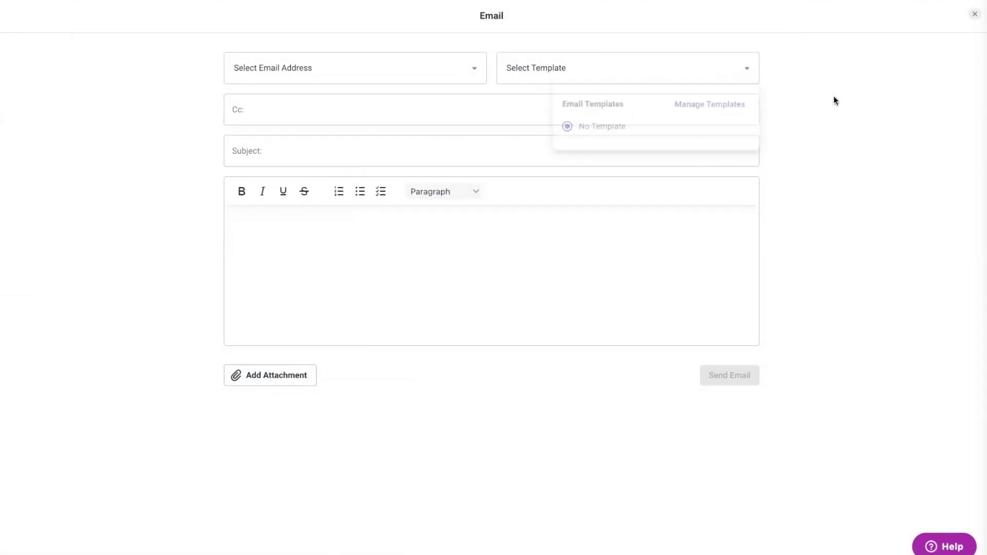
pyautogui.click(973, 14)
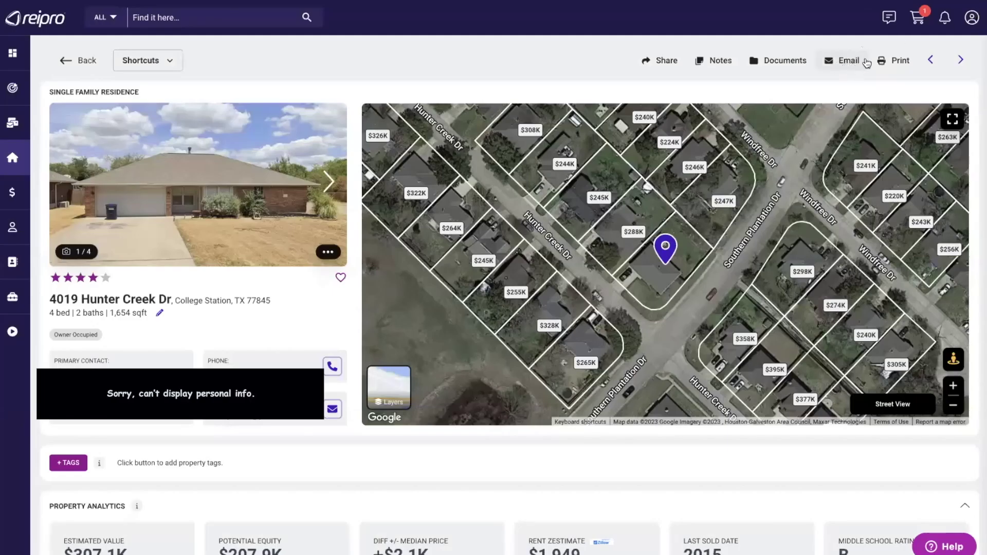
pyautogui.click(893, 61)
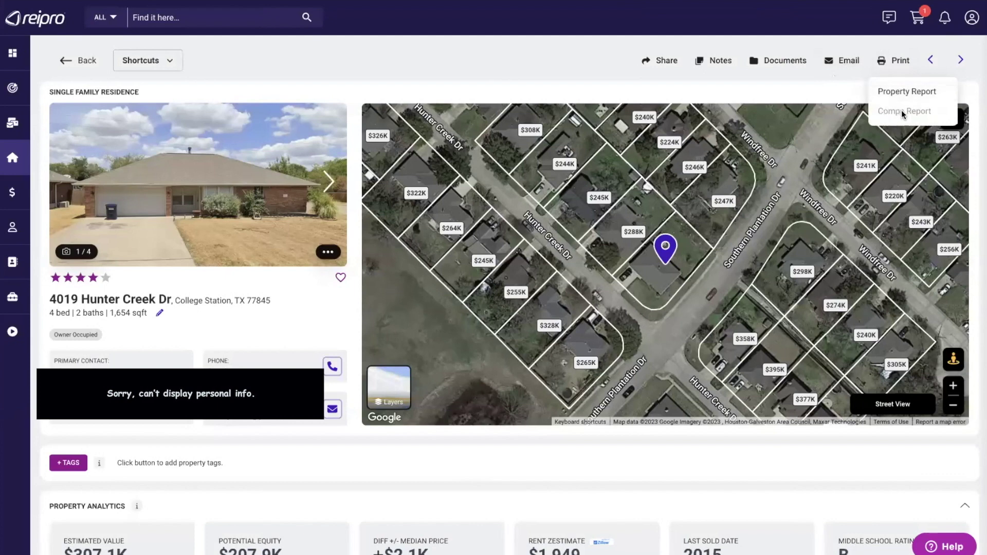
pyautogui.click(842, 85)
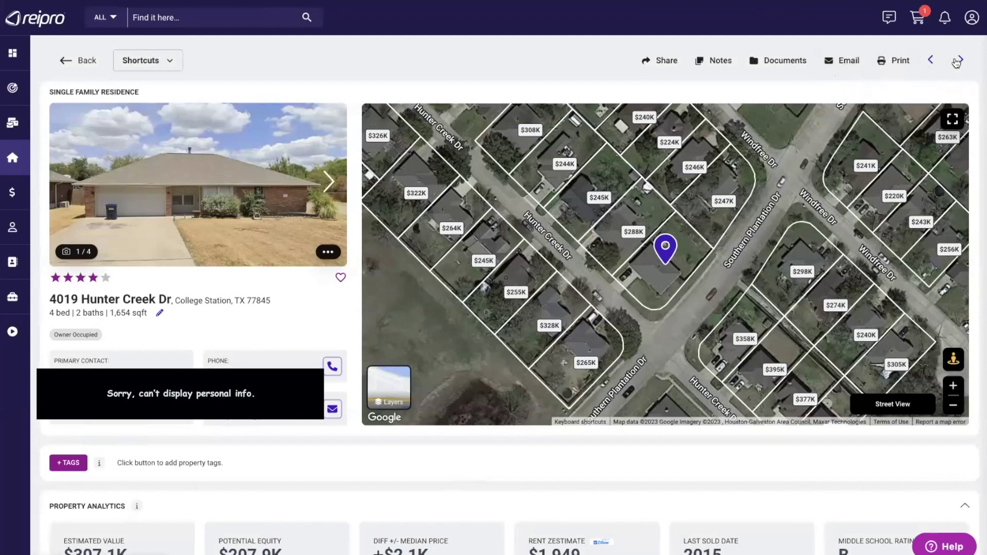
pyautogui.click(217, 189)
pyautogui.scroll(-7, 474, 324)
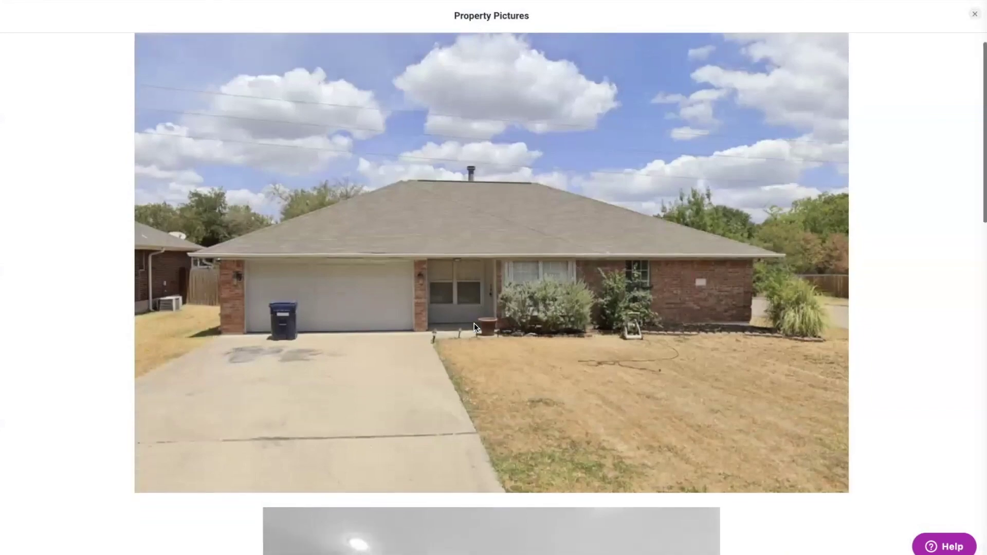
pyautogui.scroll(-9, 474, 322)
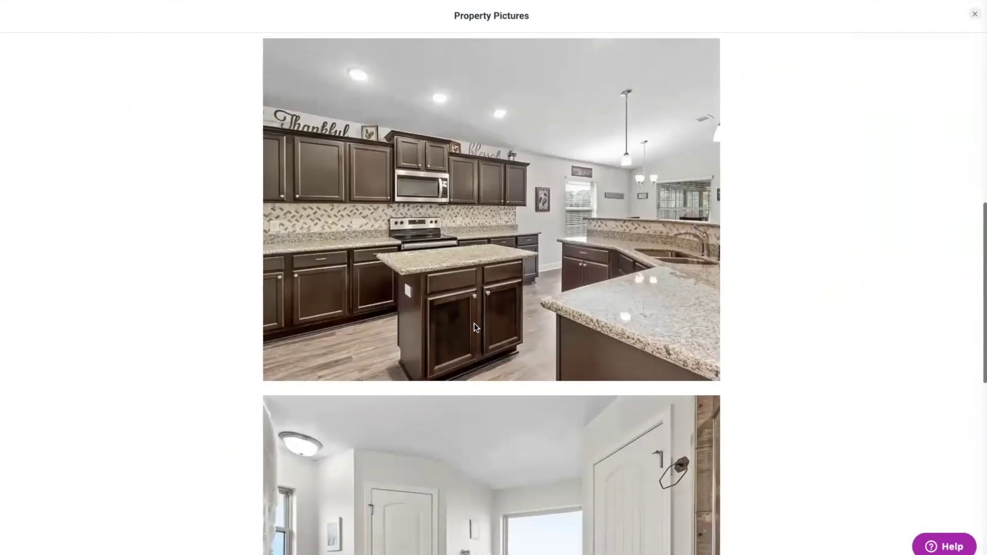
pyautogui.scroll(12, 474, 322)
pyautogui.scroll(4, 473, 322)
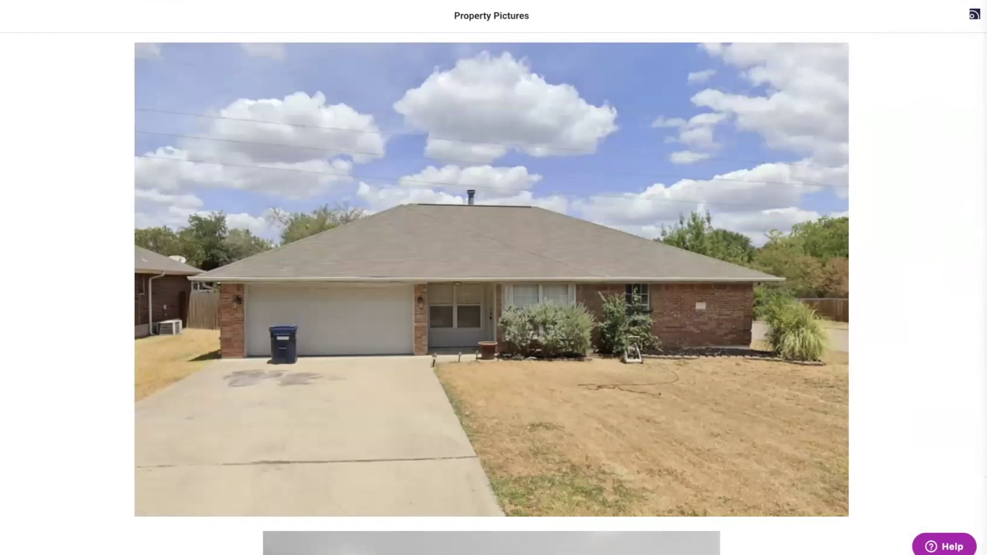
pyautogui.click(974, 14)
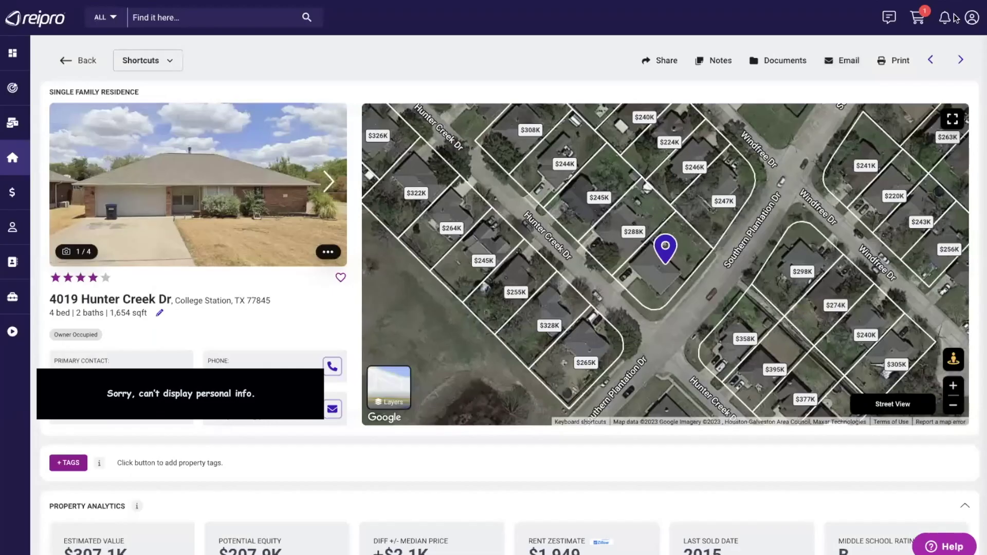
# - In Manage Pictures, move the bathroom photo to slot 2, ahead of the kitchen photo
pyautogui.click(331, 256)
pyautogui.click(290, 269)
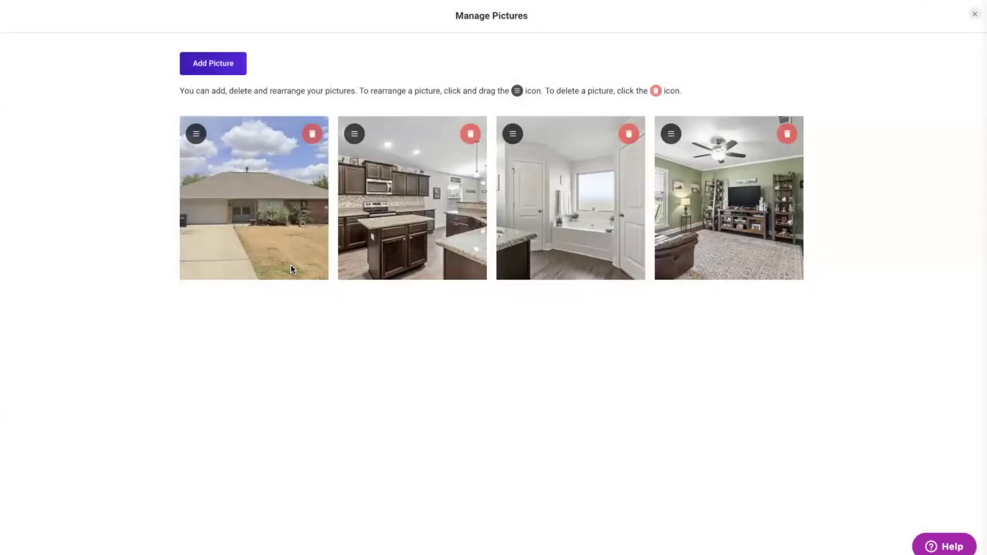
pyautogui.moveTo(513, 134); pyautogui.dragTo(370, 136)
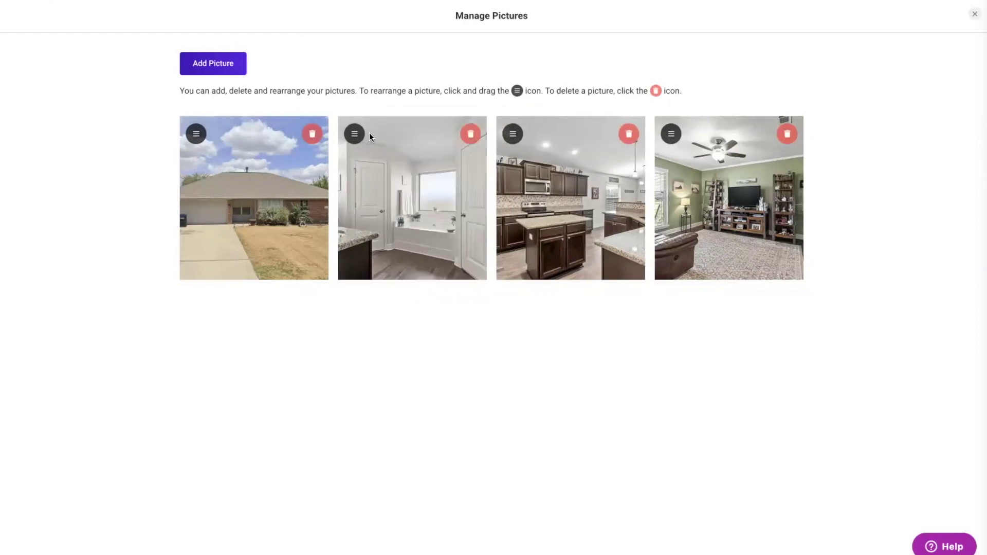
pyautogui.click(974, 14)
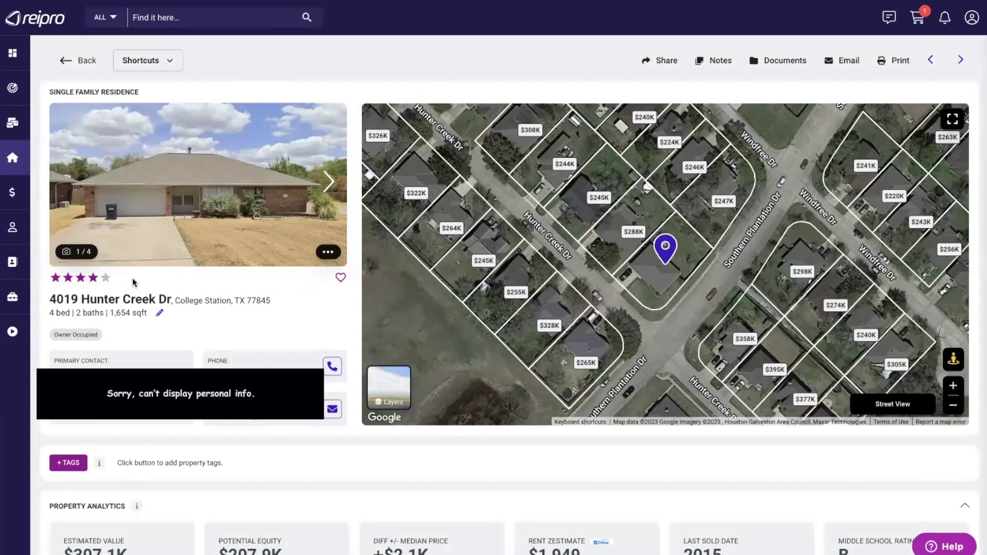
# - Keep the property rating at four stars and mark the property as a favourite
pyautogui.click(80, 278)
pyautogui.click(93, 278)
pyautogui.click(341, 277)
# - Enter a $315,000 asking price in Edit Information and save it
pyautogui.click(159, 313)
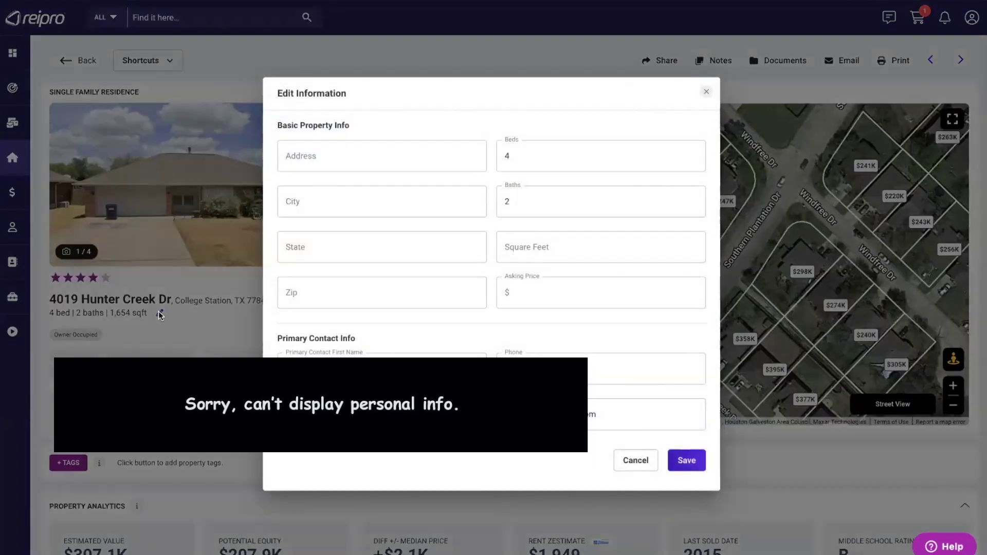
pyautogui.click(520, 293)
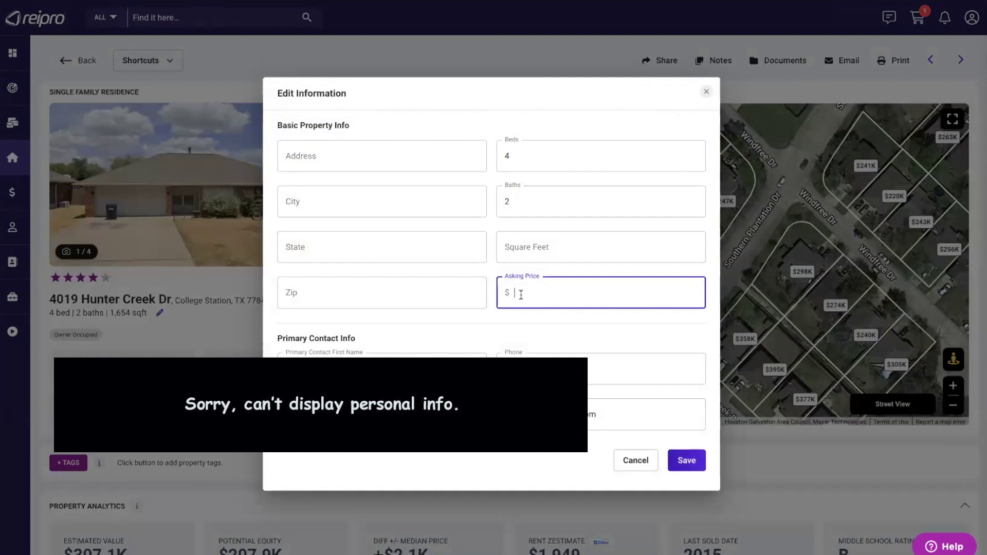
pyautogui.write('3150000')
pyautogui.click(687, 461)
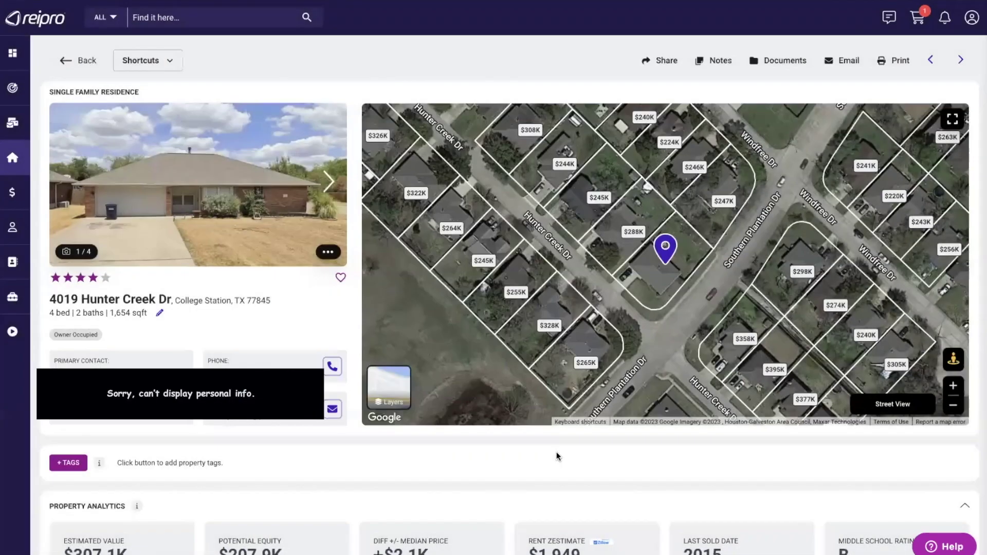
pyautogui.scroll(-3, 308, 467)
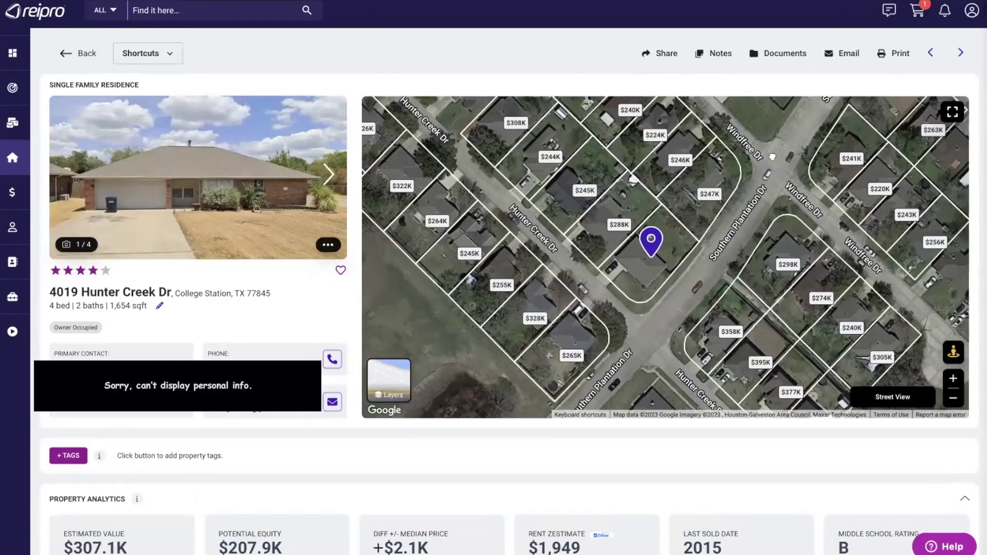
pyautogui.moveTo(785, 158)
pyautogui.mouseDown()
pyautogui.moveTo(702, 184)
pyautogui.moveTo(757, 198)
pyautogui.moveTo(786, 157)
pyautogui.mouseUp()
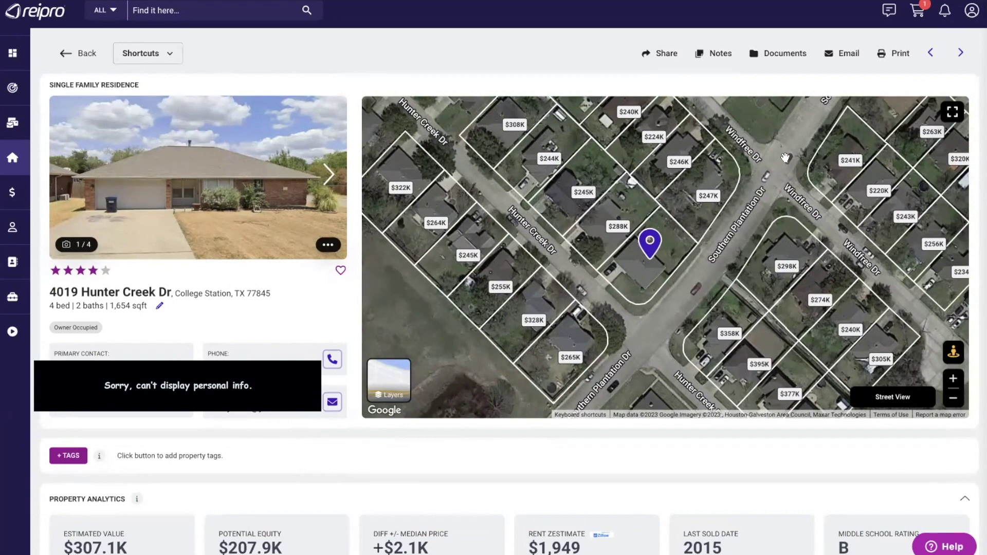
pyautogui.moveTo(400, 369)
pyautogui.click(953, 352)
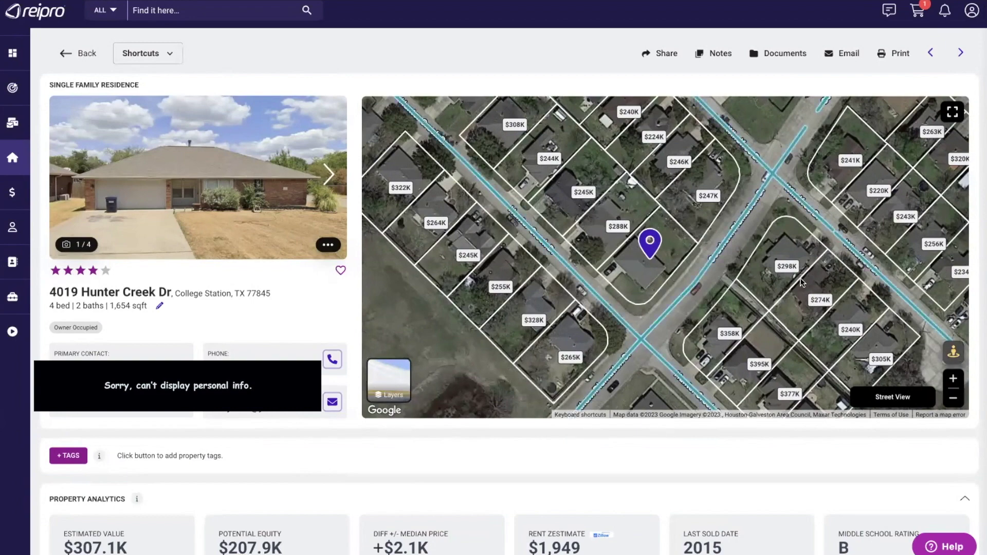
pyautogui.scroll(-3, 67, 287)
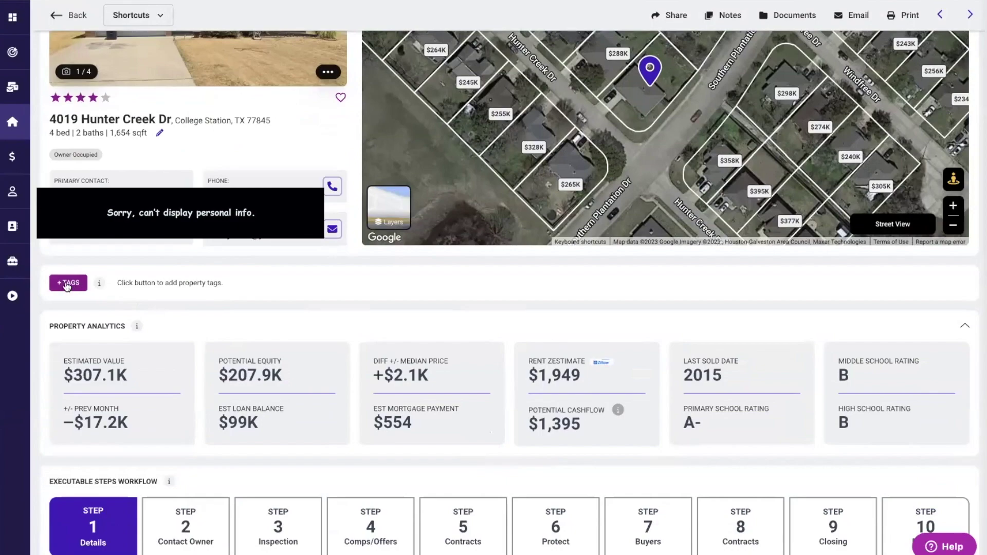
pyautogui.click(67, 284)
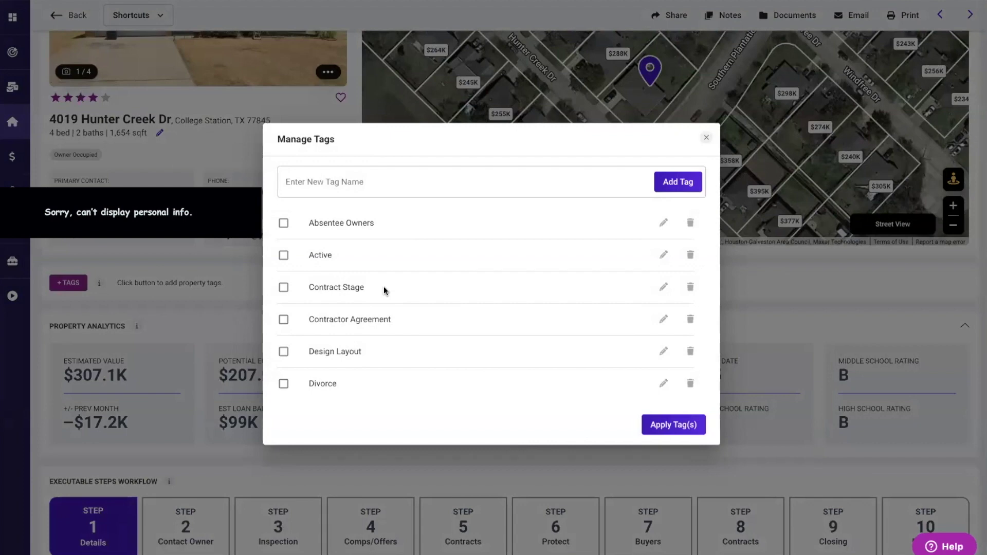
pyautogui.scroll(-2, 383, 290)
pyautogui.scroll(2, 384, 290)
pyautogui.scroll(-3, 351, 308)
pyautogui.scroll(-2, 282, 326)
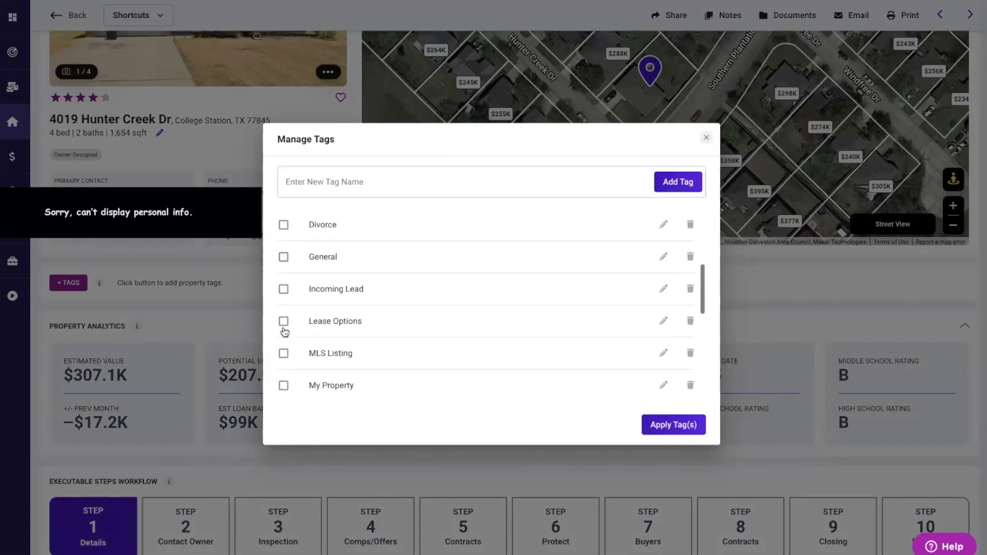
pyautogui.click(283, 323)
pyautogui.click(667, 425)
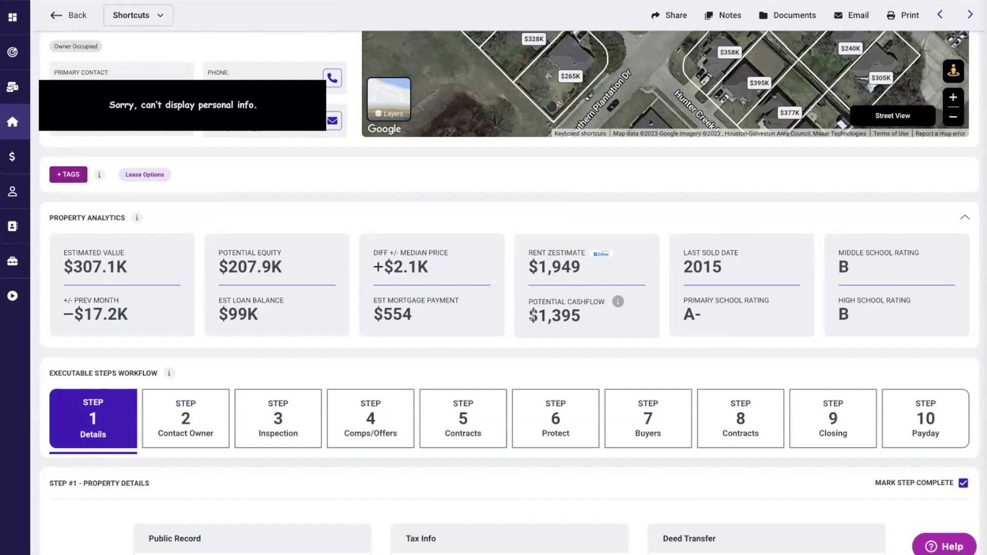
pyautogui.moveTo(530, 314); pyautogui.dragTo(589, 324)
pyautogui.click(641, 330)
pyautogui.click(964, 218)
pyautogui.click(964, 218)
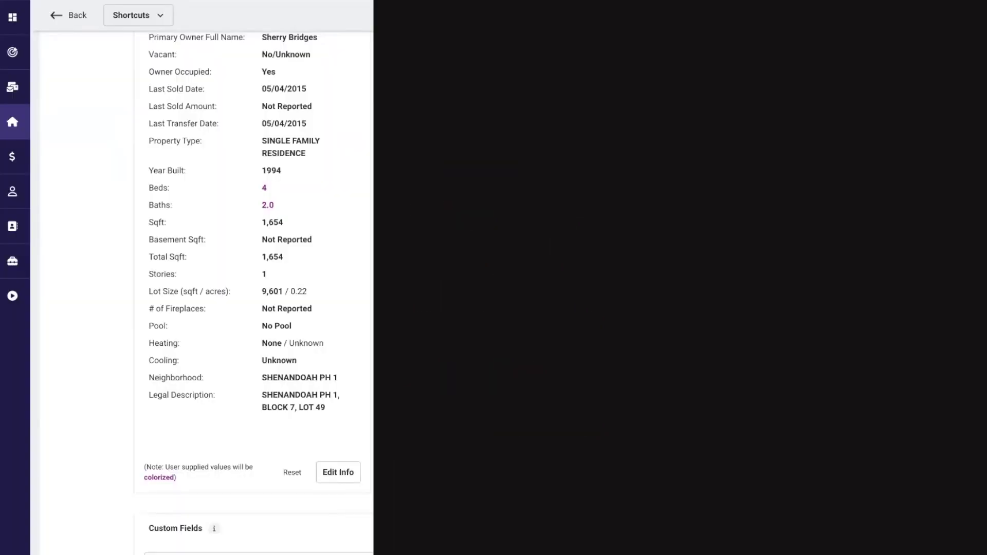
pyautogui.scroll(-1, 252, 291)
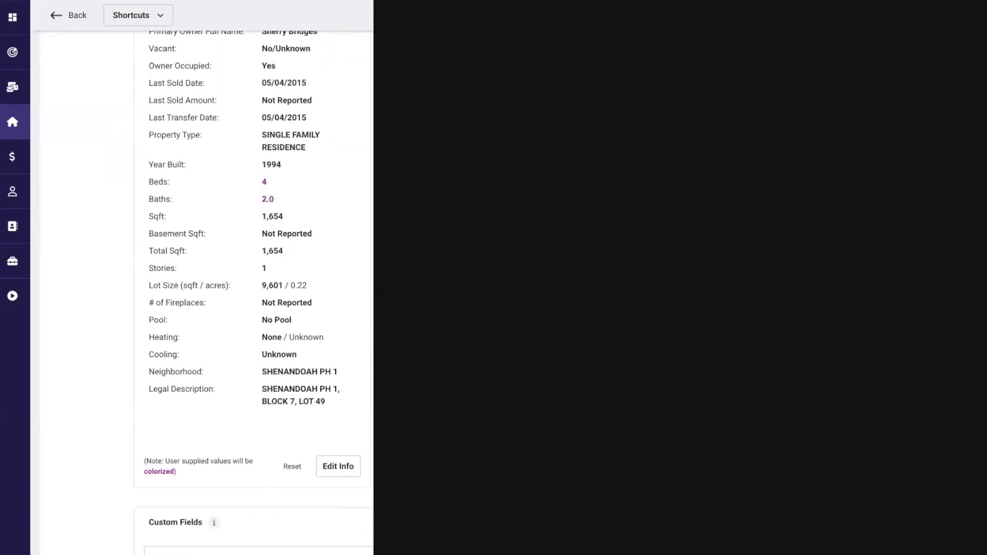
pyautogui.scroll(-3, 252, 291)
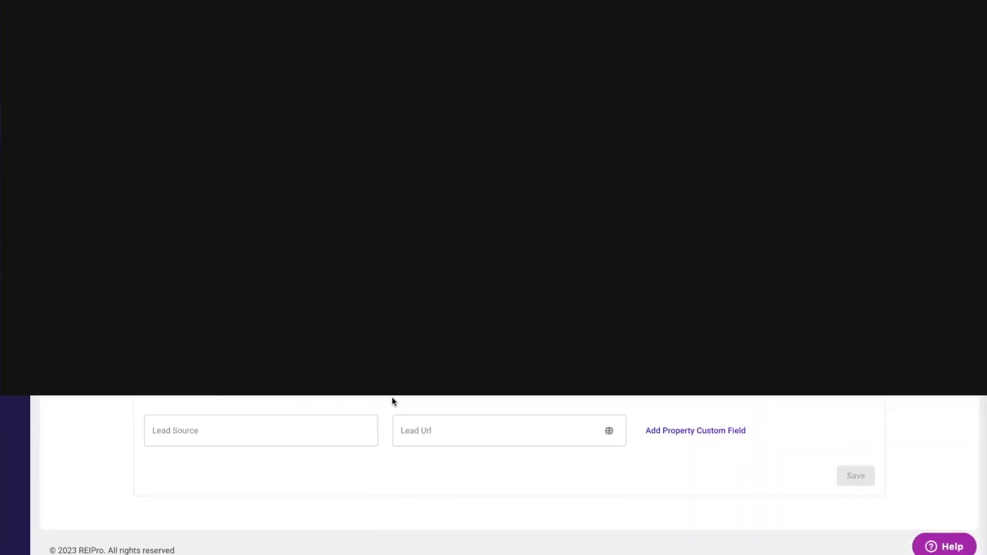
pyautogui.scroll(1, 392, 401)
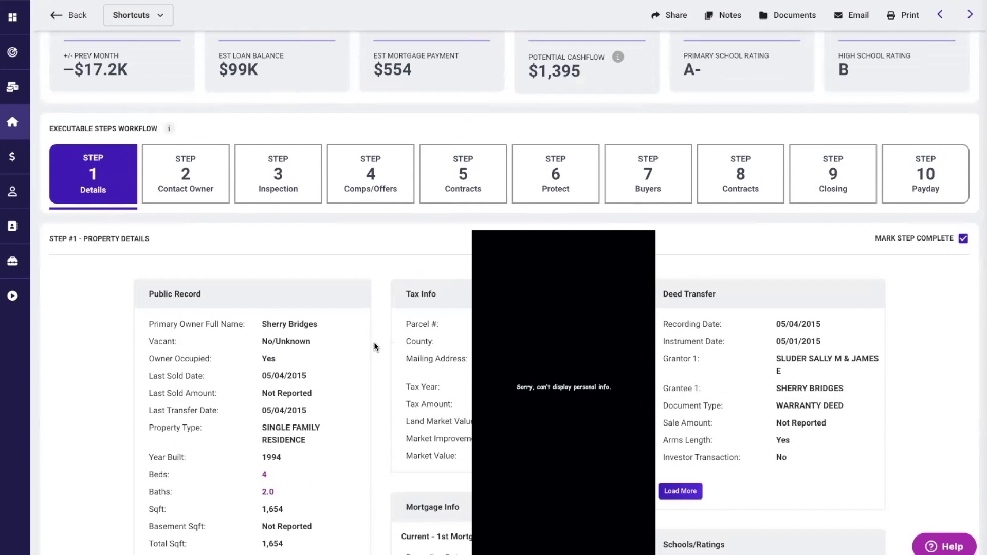
# - Open Step 2 Contact Owner and view the For Sale By Owner phone script and seller questions
pyautogui.click(185, 184)
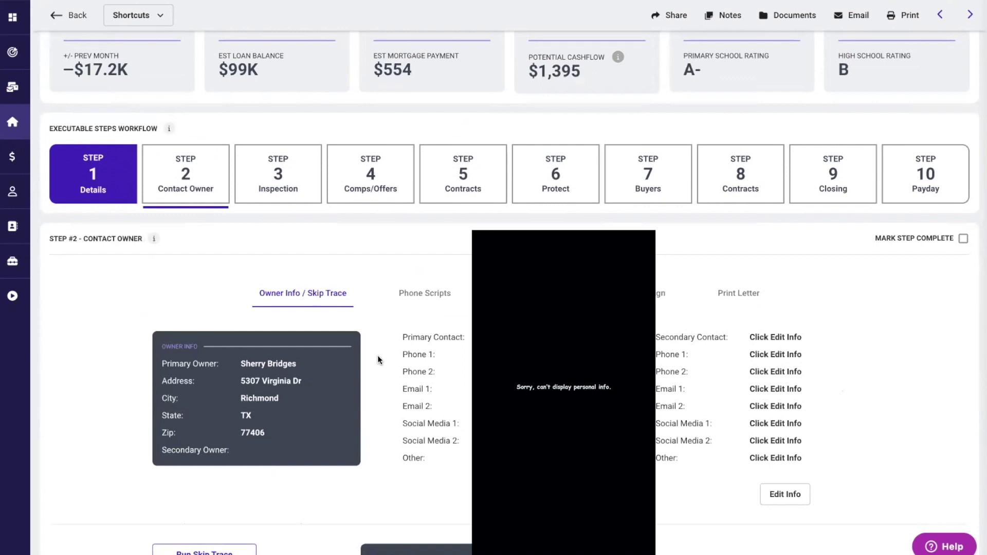
pyautogui.scroll(-1, 377, 355)
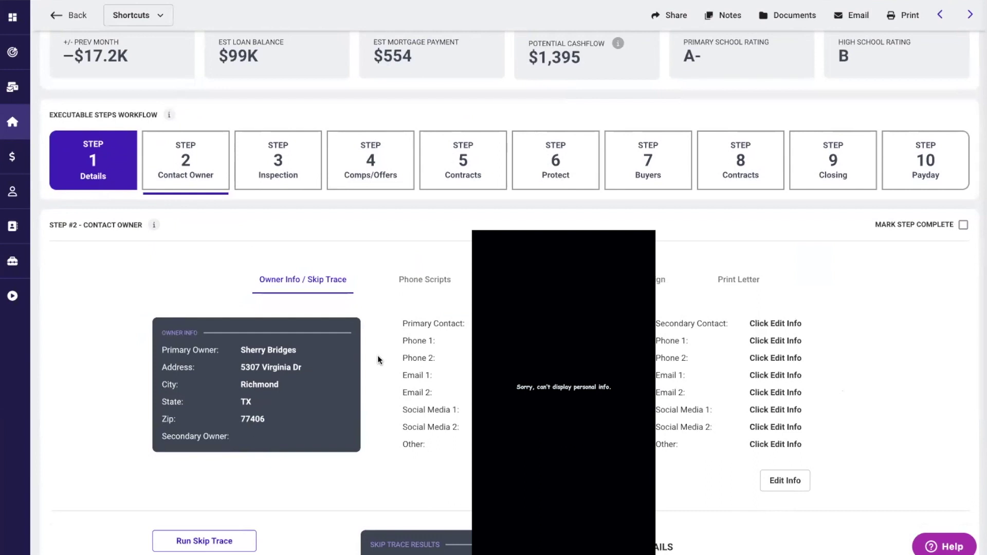
pyautogui.click(417, 282)
pyautogui.scroll(-1, 297, 389)
pyautogui.scroll(-4, 296, 389)
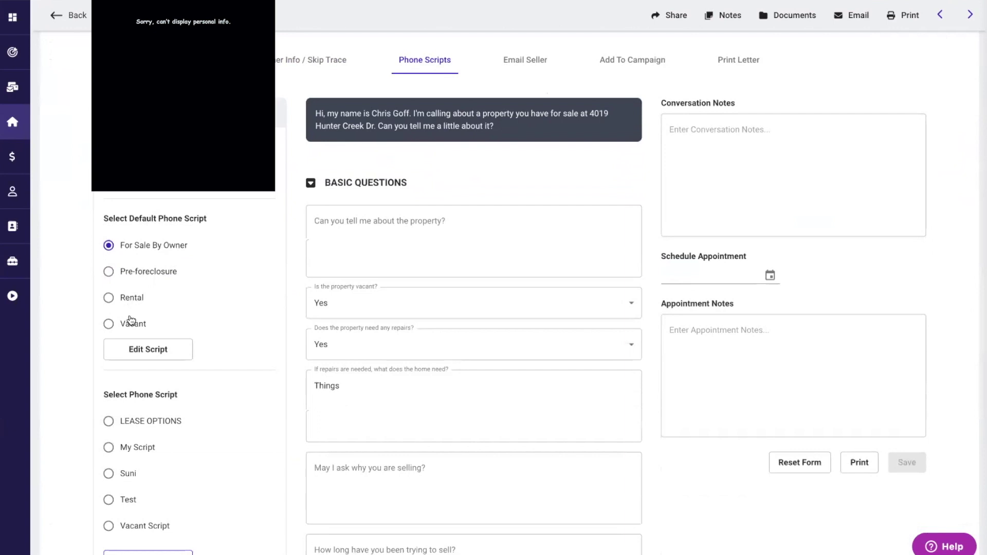
pyautogui.scroll(-1, 211, 336)
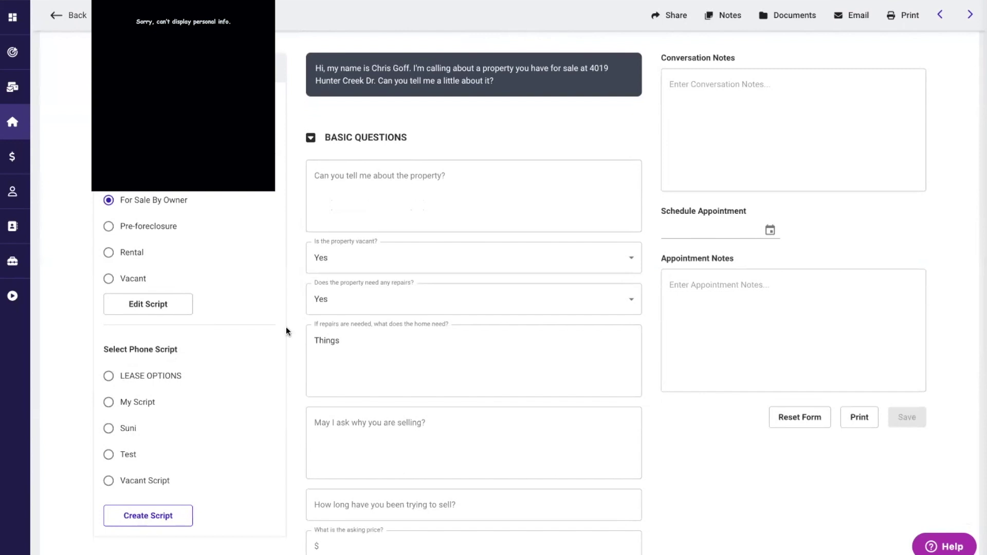
pyautogui.scroll(2, 286, 326)
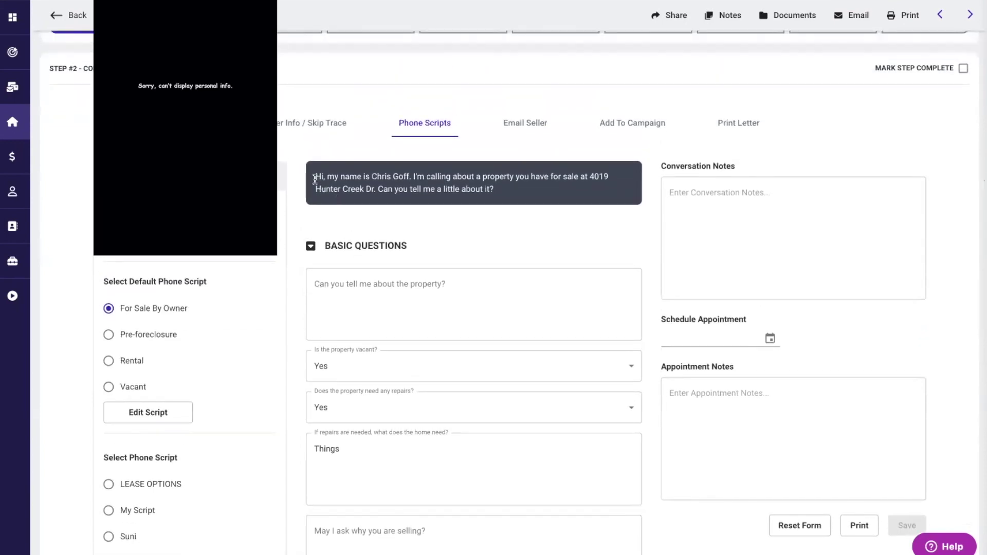
pyautogui.moveTo(315, 176); pyautogui.dragTo(328, 176)
pyautogui.click(466, 233)
pyautogui.click(319, 292)
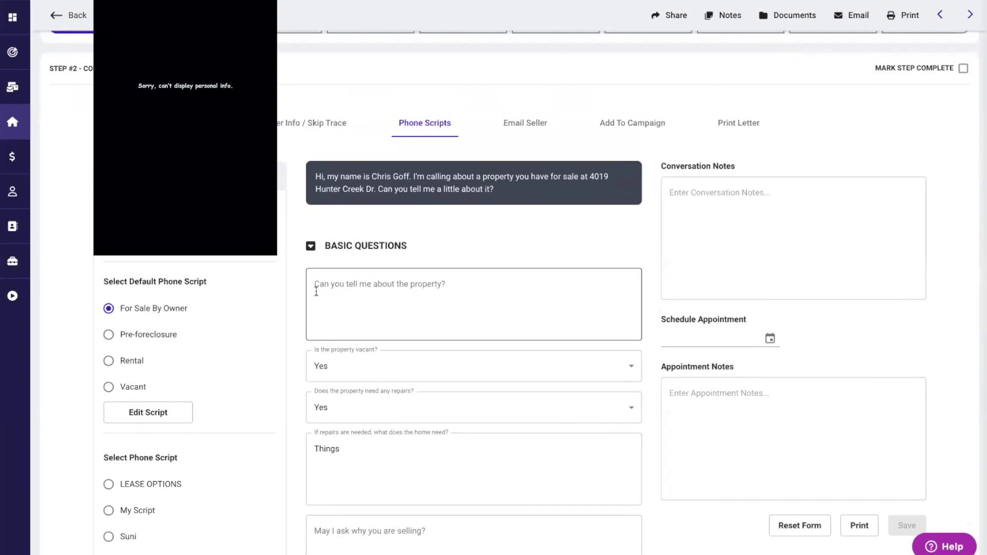
pyautogui.scroll(-2, 300, 308)
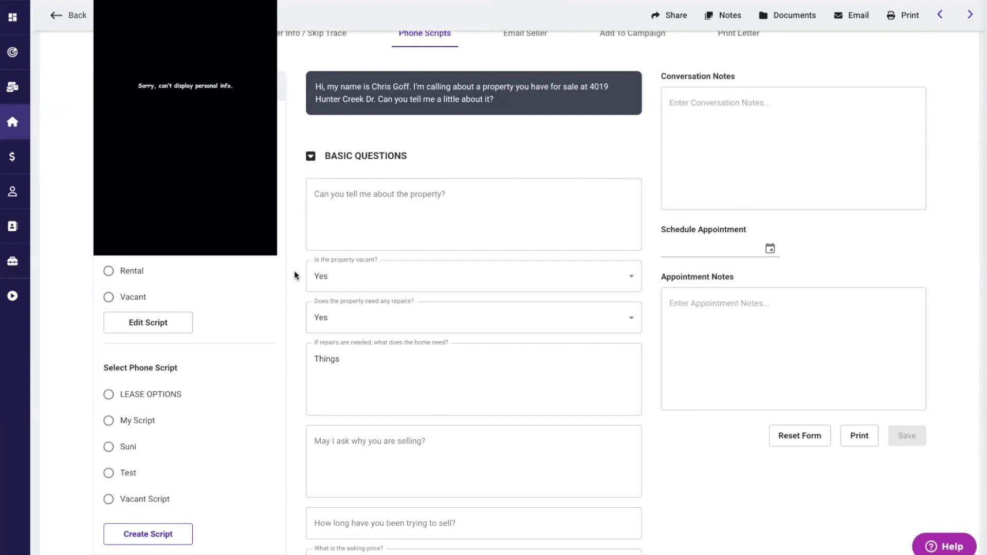
pyautogui.scroll(-2, 294, 271)
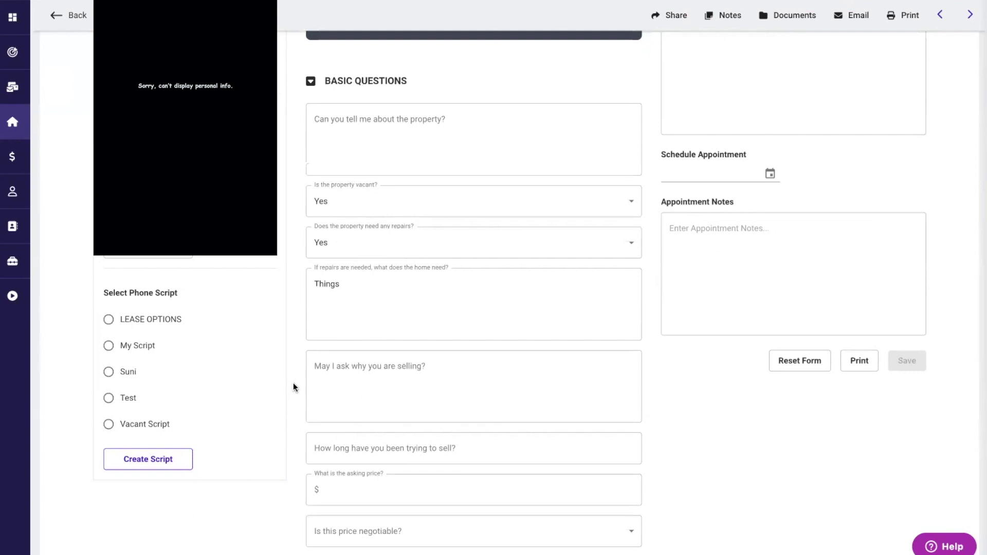
pyautogui.scroll(3, 293, 386)
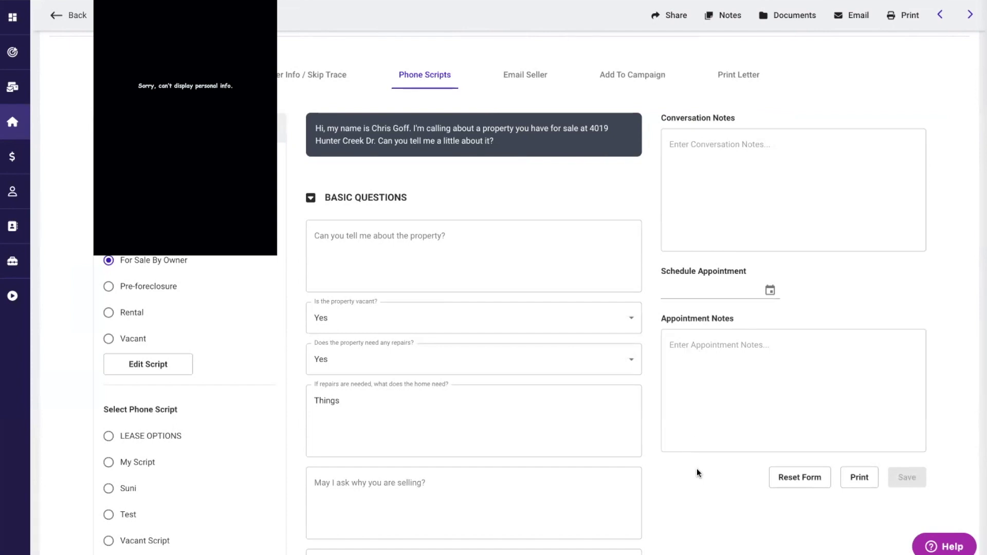
pyautogui.scroll(-2, 698, 471)
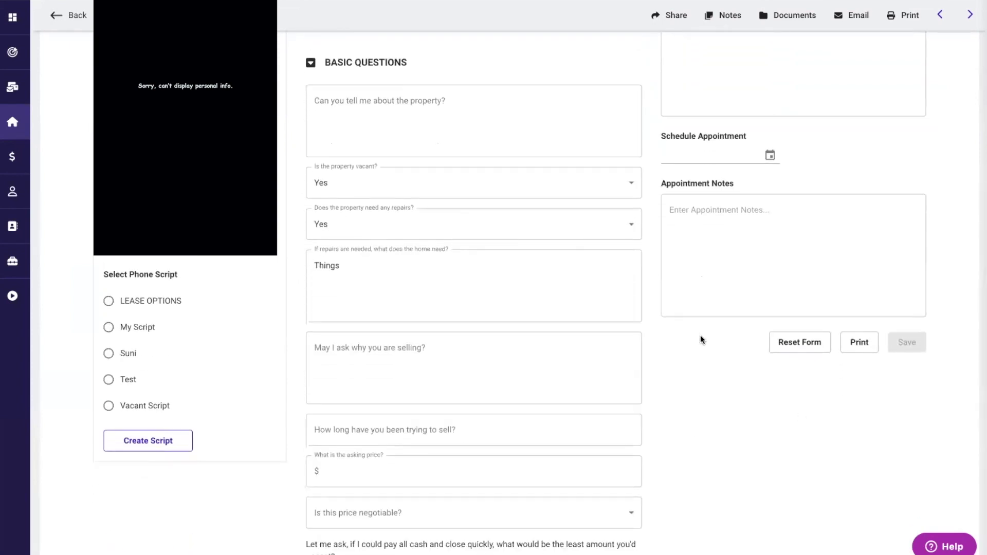
pyautogui.scroll(2, 652, 288)
pyautogui.scroll(4, 649, 282)
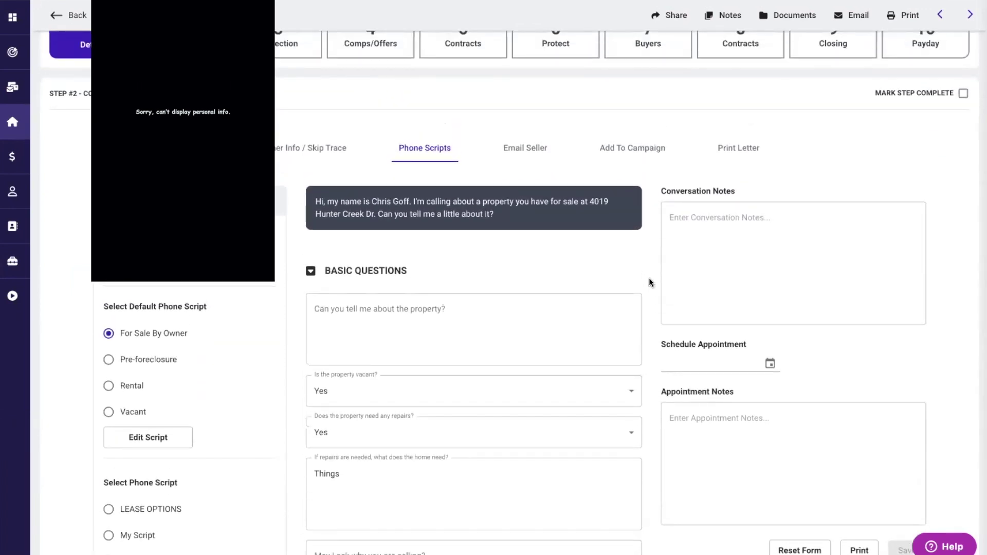
# - Open Owner Info / Skip Trace, view the Run Skip Trace dialog, then list existing reports
pyautogui.click(300, 148)
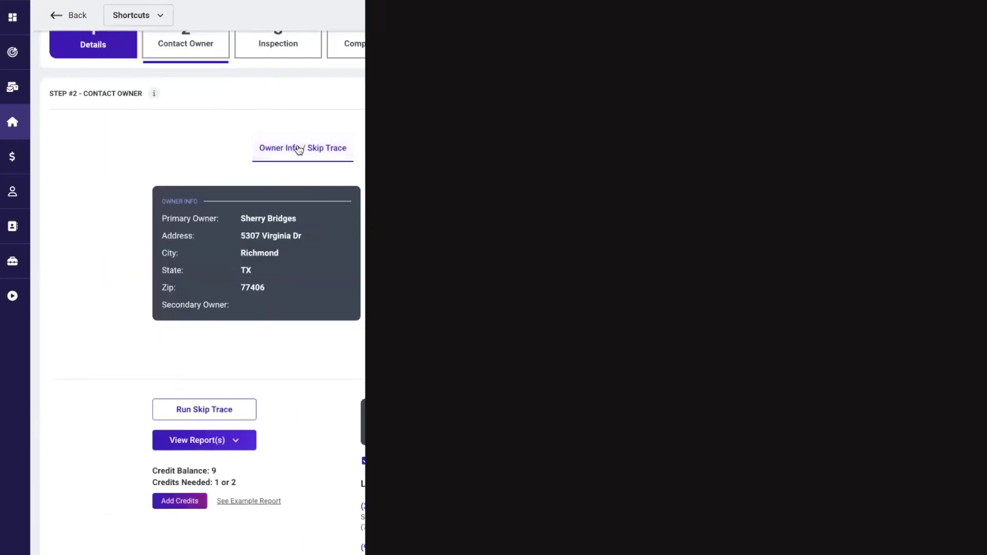
pyautogui.scroll(-2, 326, 370)
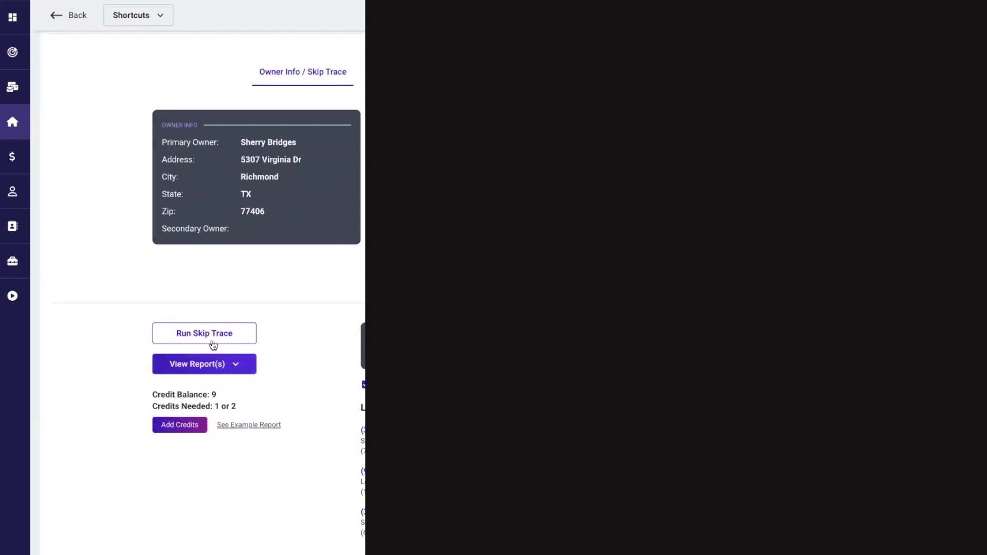
pyautogui.click(198, 333)
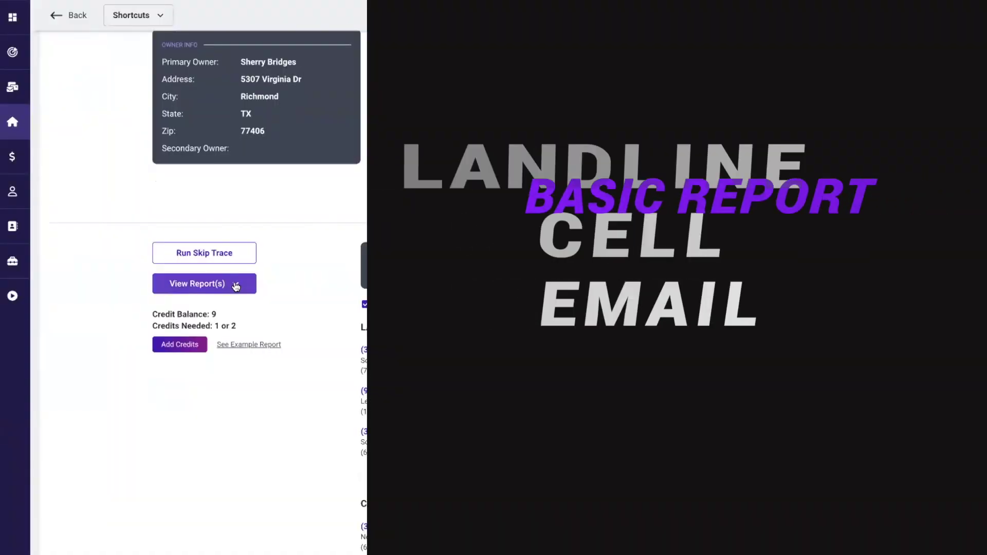
pyautogui.click(234, 284)
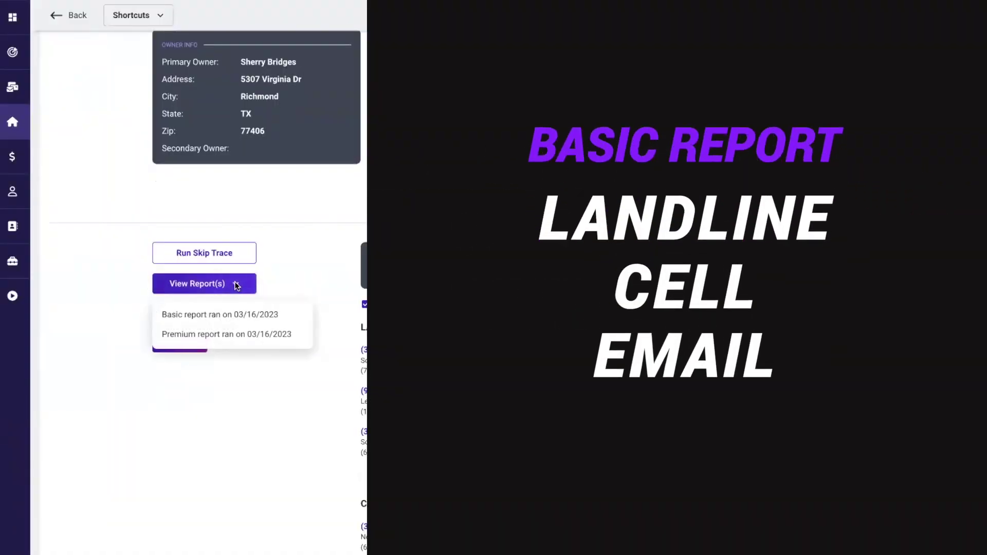
# - Review the 9-credit skip trace balance and open the View Report(s) dropdown of 03/16/2023 reports
pyautogui.scroll(-2, 204, 293)
pyautogui.scroll(1, 204, 278)
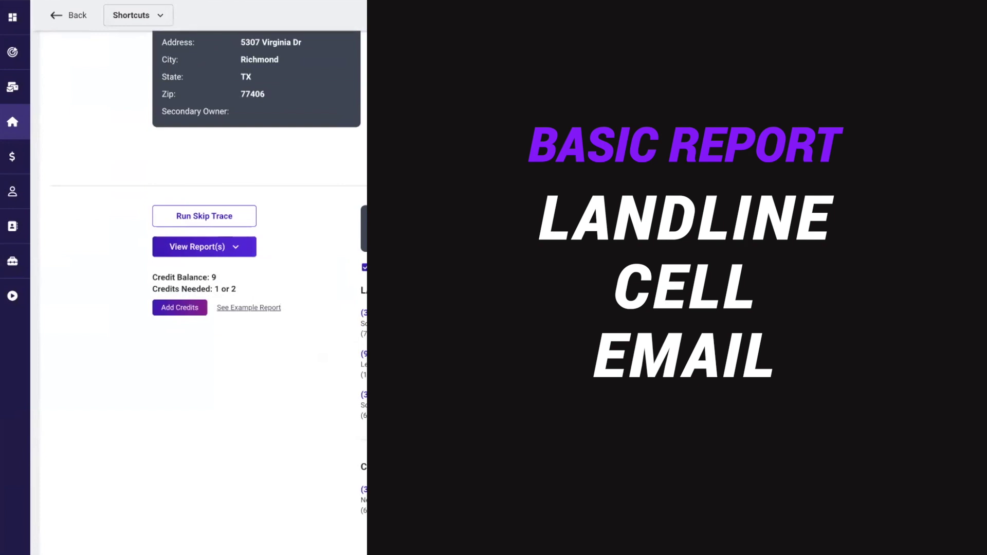
pyautogui.click(364, 268)
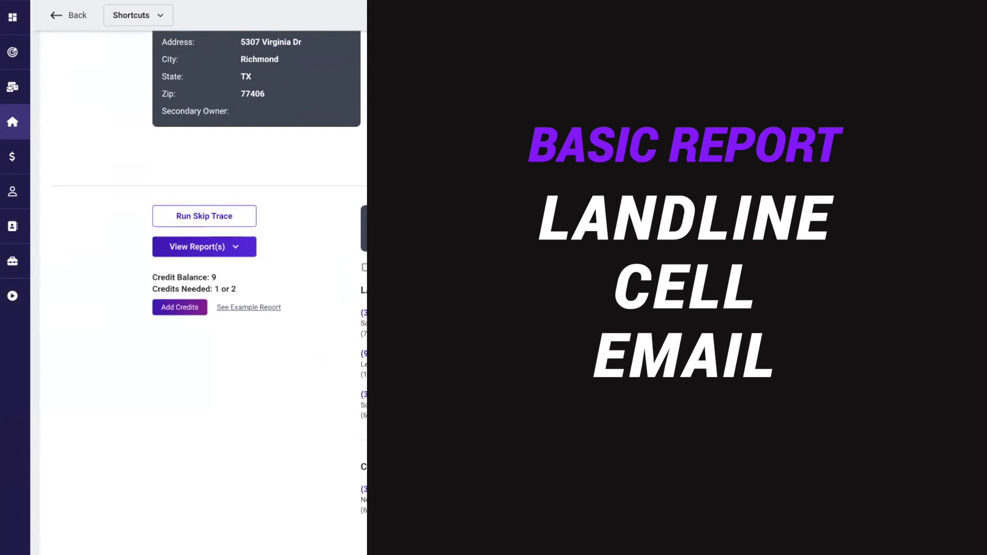
pyautogui.scroll(2, 206, 288)
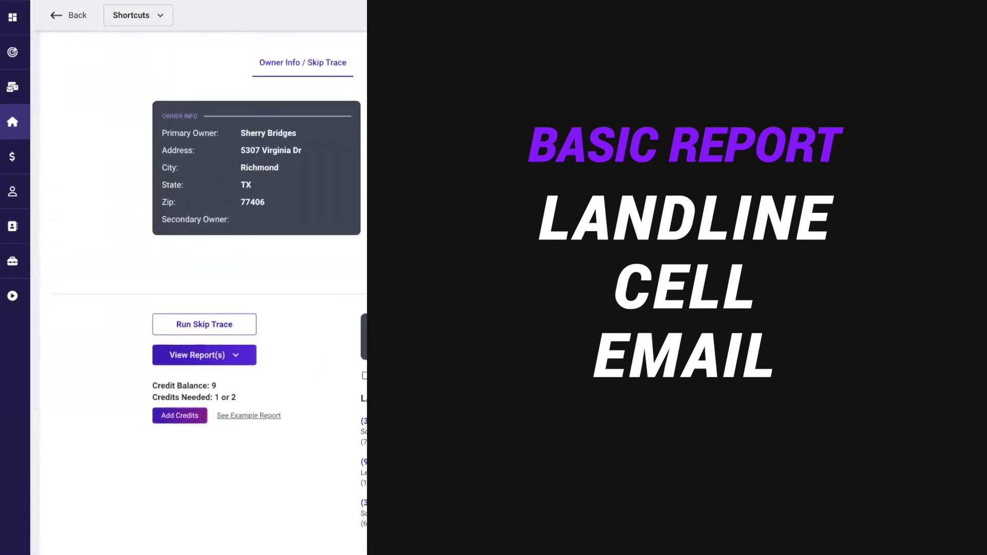
pyautogui.click(365, 376)
pyautogui.scroll(-1, 206, 288)
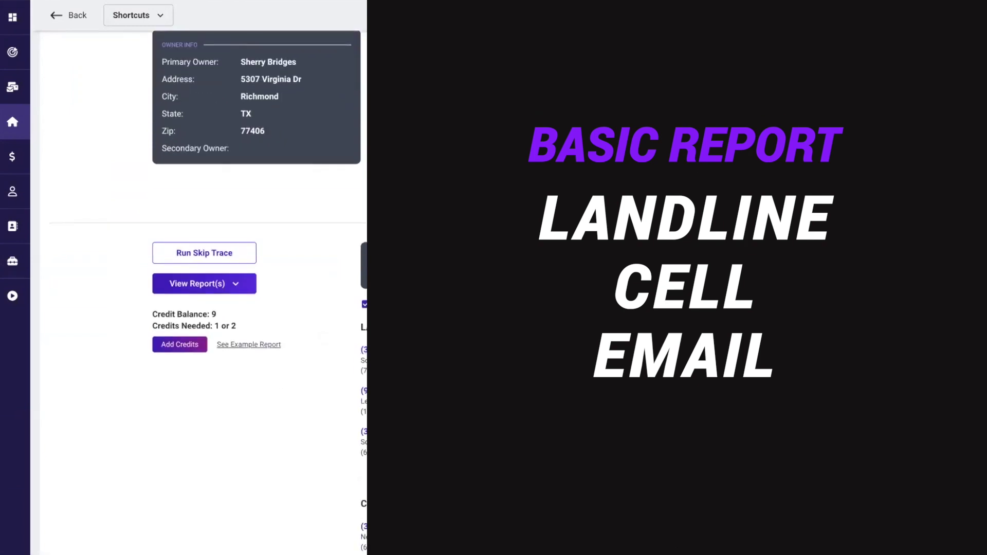
pyautogui.click(230, 286)
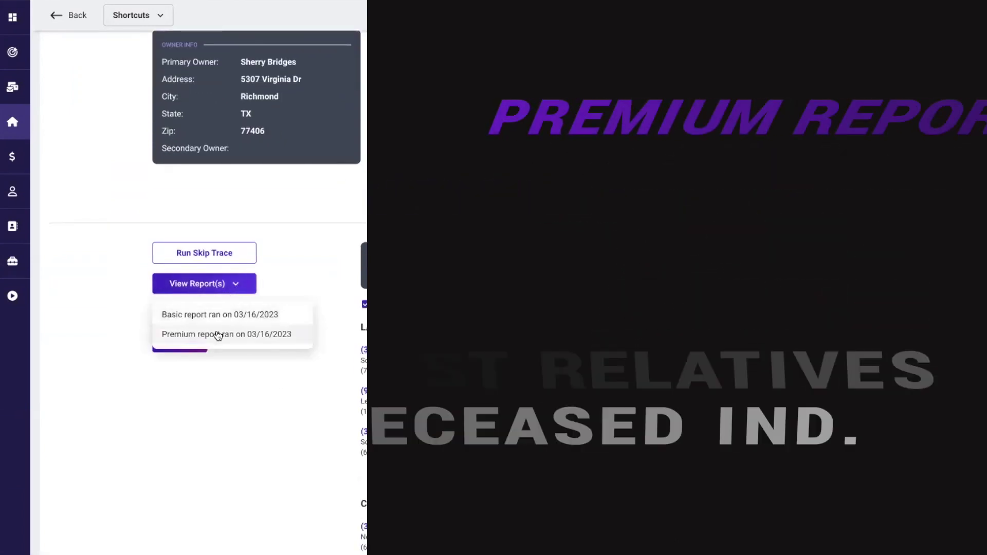
# - Open the Premium skip-trace report, then scroll to the Email Seller composer
pyautogui.click(218, 334)
pyautogui.scroll(-1, 306, 419)
pyautogui.scroll(-3, 306, 418)
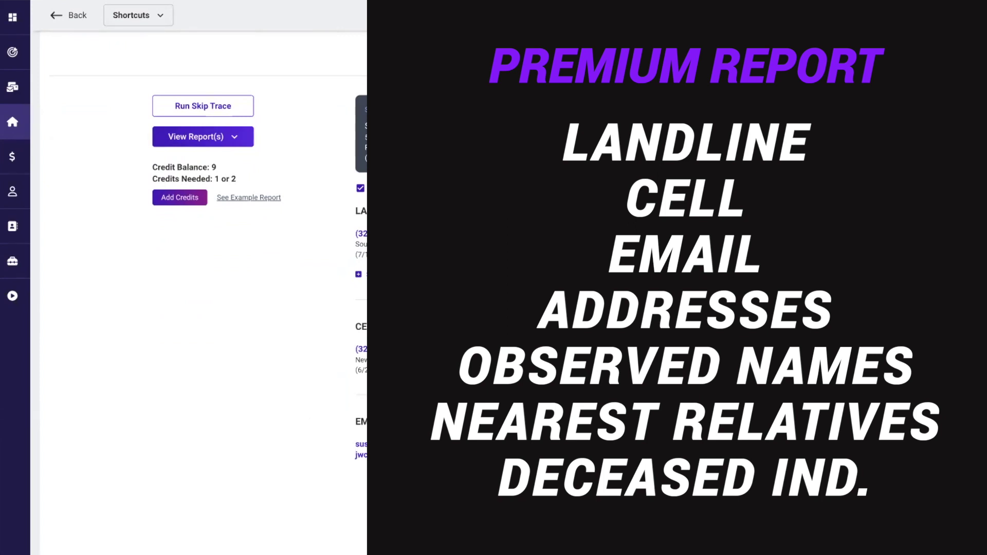
pyautogui.scroll(5, 204, 287)
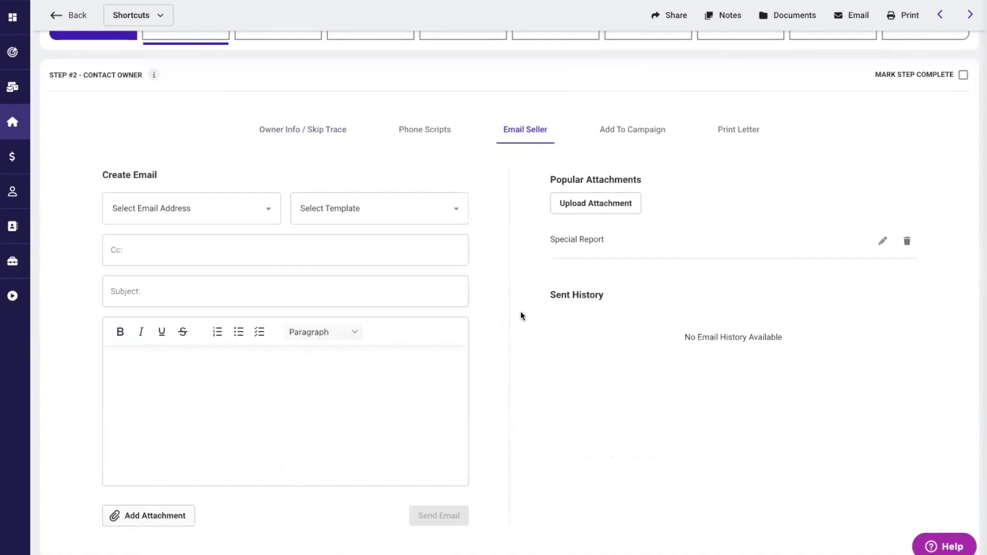
pyautogui.moveTo(550, 239); pyautogui.dragTo(601, 240)
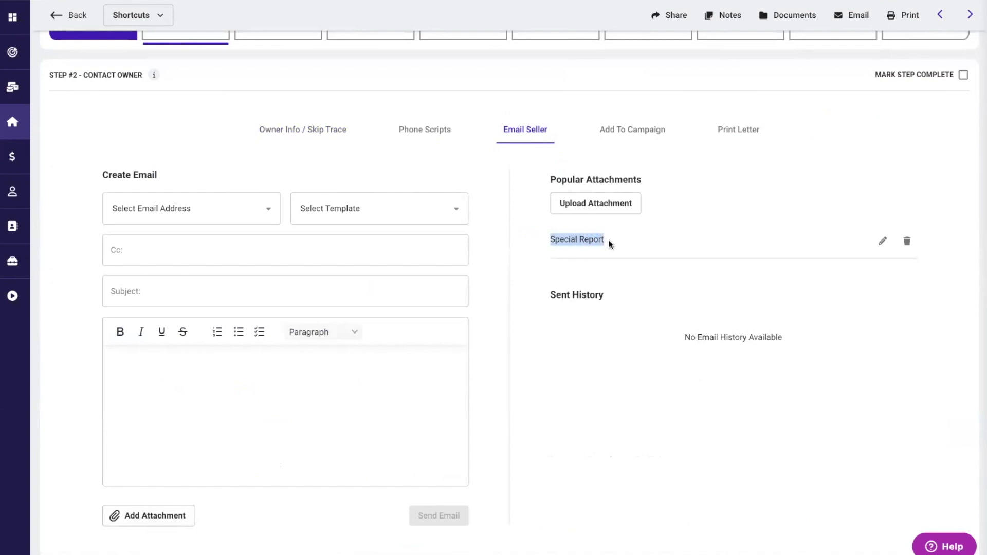
pyautogui.click(562, 267)
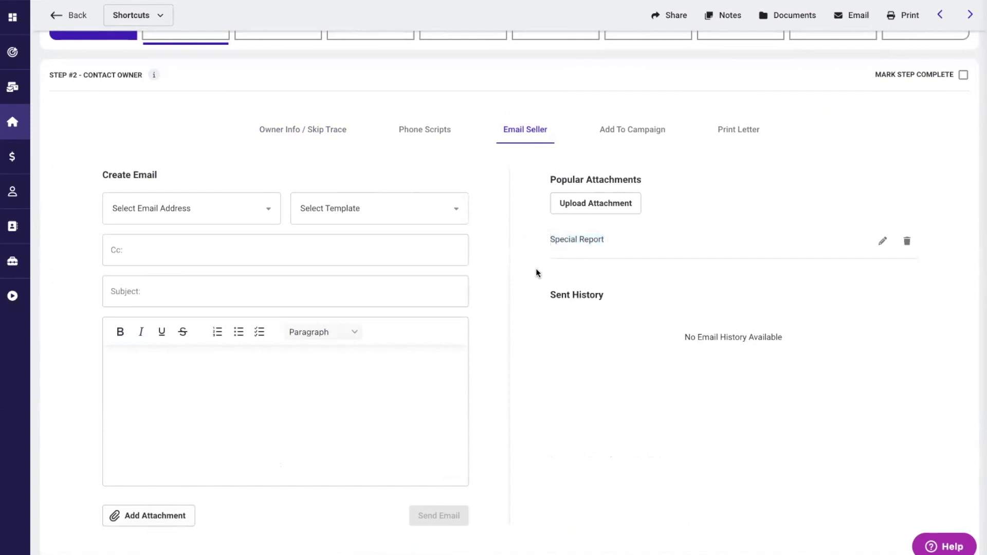
# - Show the Add To Campaign forms with a blank name and General campaign type
pyautogui.moveTo(24, 240)
pyautogui.click(623, 133)
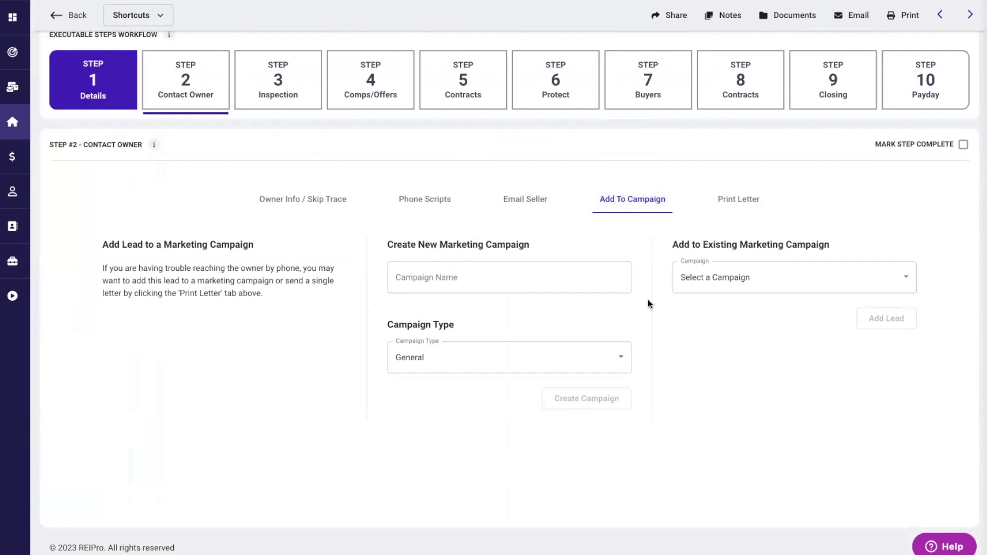
# - Show the Print Letter templates such as Absentee Owner Letter and mark Step 2 complete
pyautogui.click(734, 202)
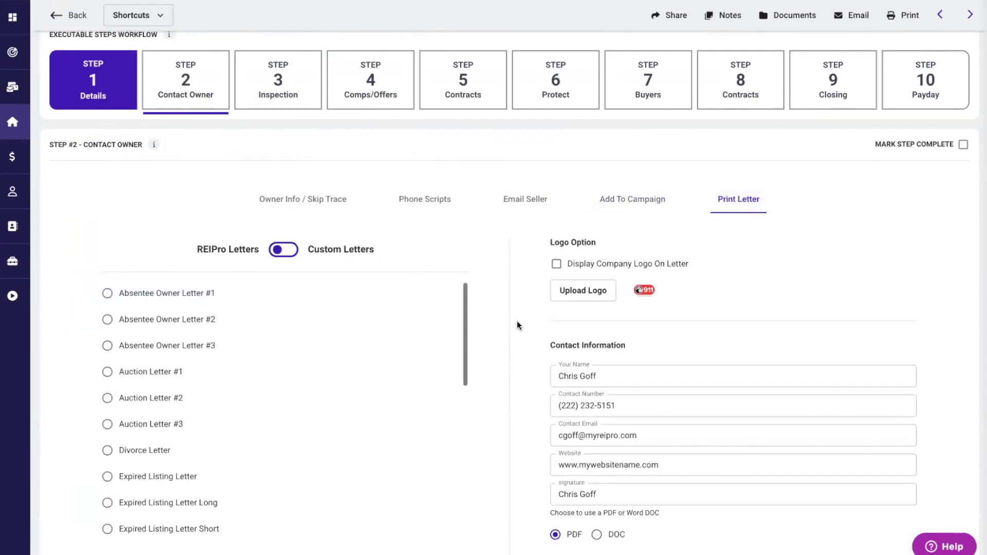
pyautogui.scroll(2, 516, 320)
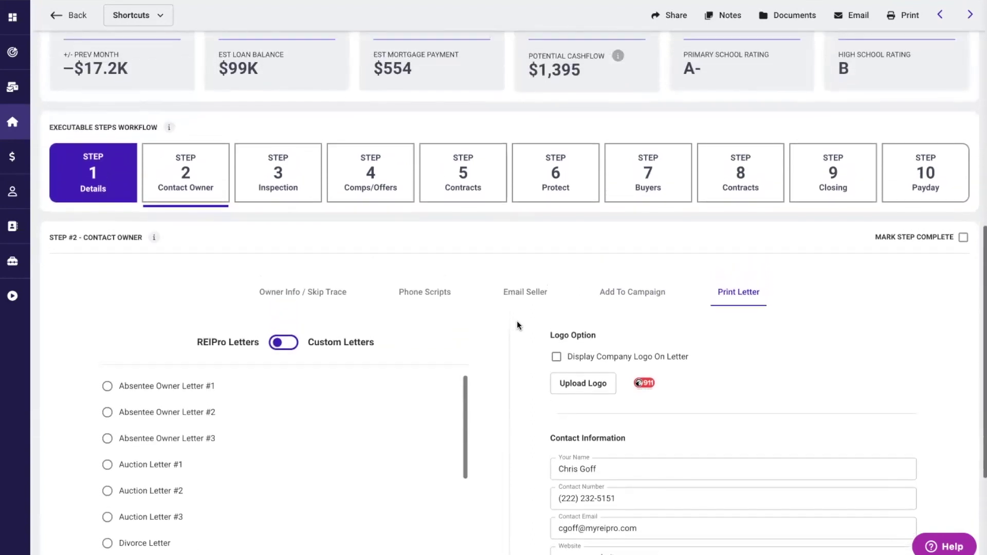
pyautogui.scroll(2, 516, 324)
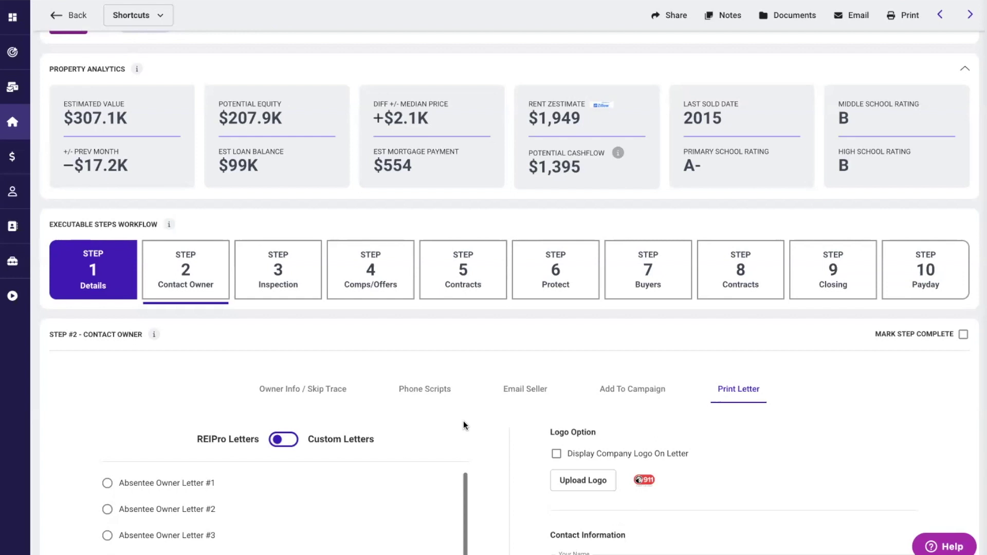
pyautogui.click(963, 334)
pyautogui.scroll(-1, 961, 329)
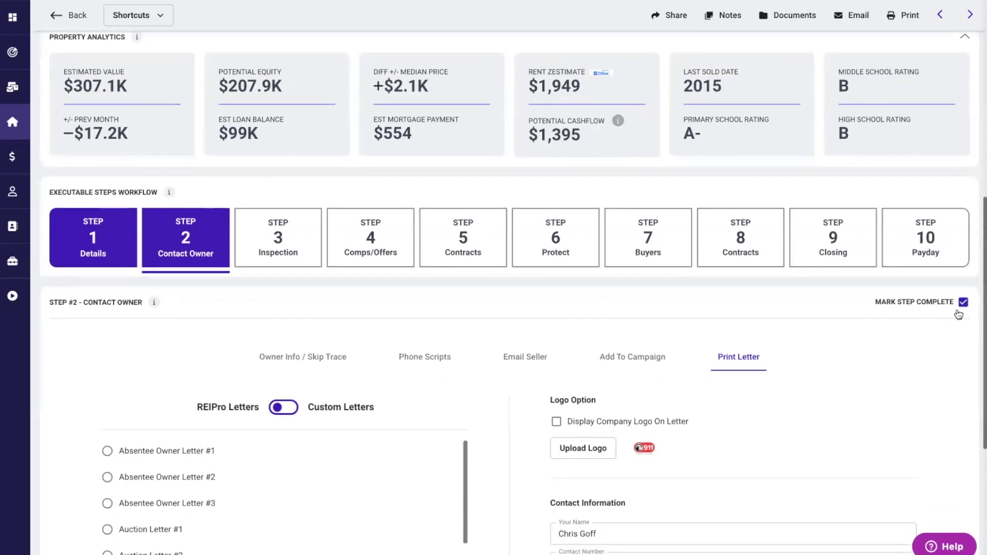
pyautogui.scroll(1, 885, 294)
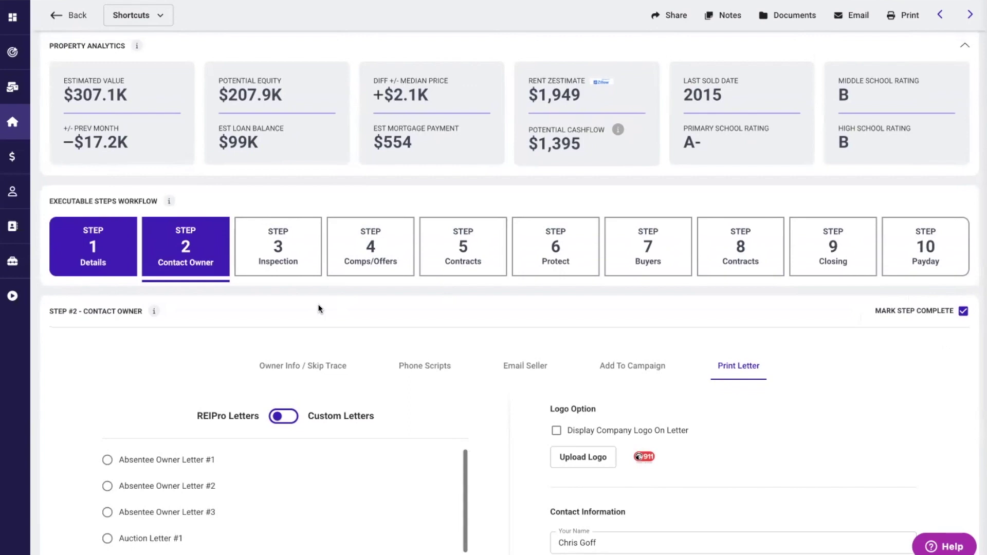
pyautogui.moveTo(16, 122)
pyautogui.click(56, 123)
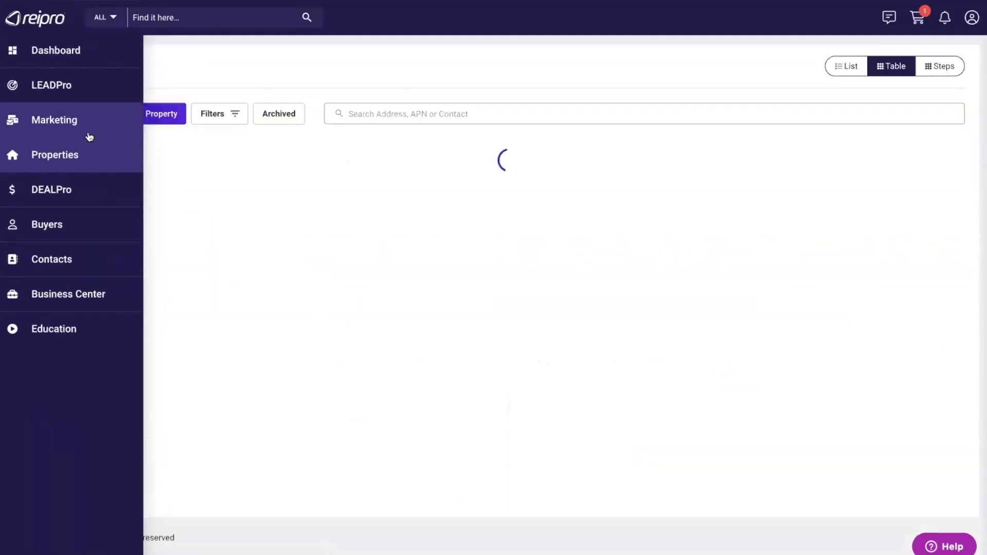
pyautogui.click(159, 313)
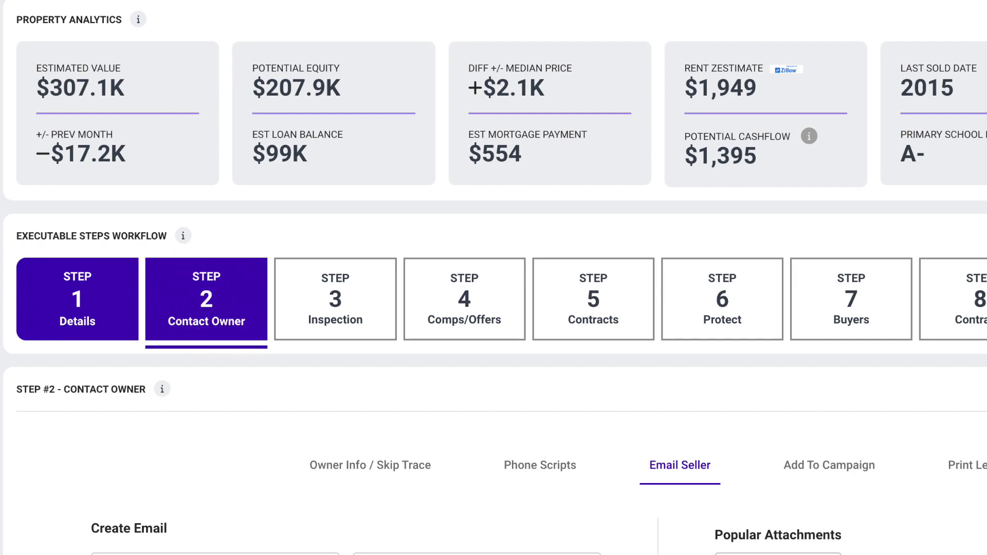
pyautogui.click(344, 314)
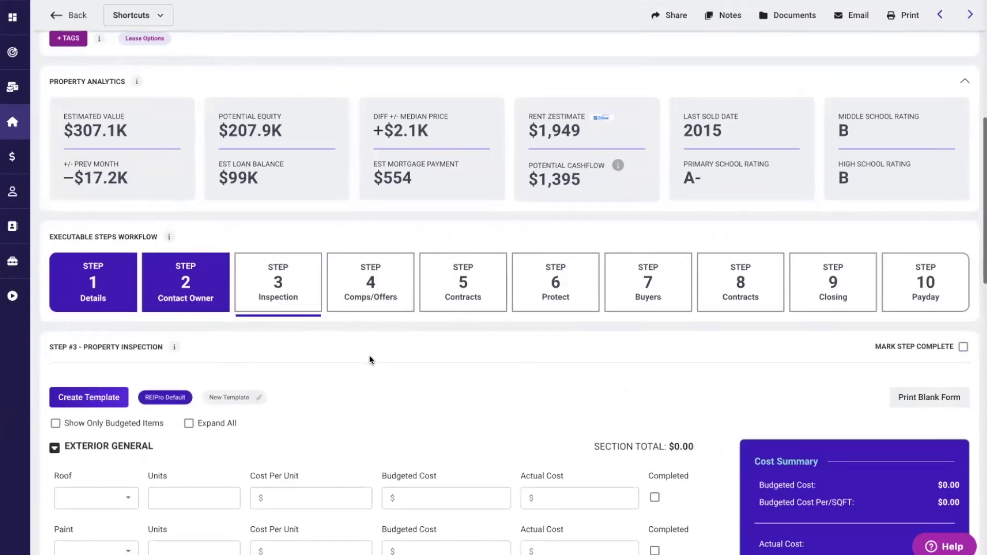
# - Scroll through the REIPro Default inspection template, with empty Exterior General rows and $0.00 costs
pyautogui.scroll(-3, 369, 358)
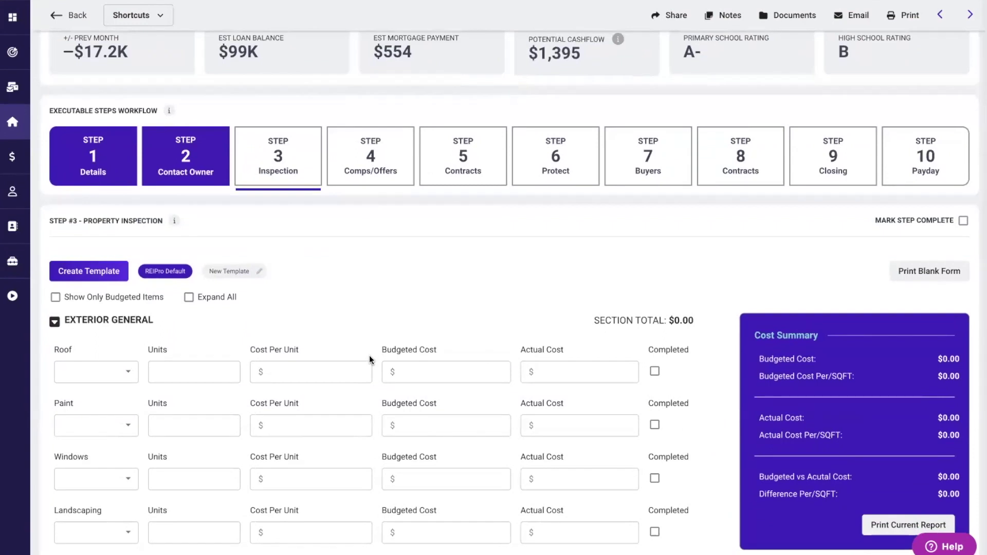
pyautogui.scroll(-2, 369, 356)
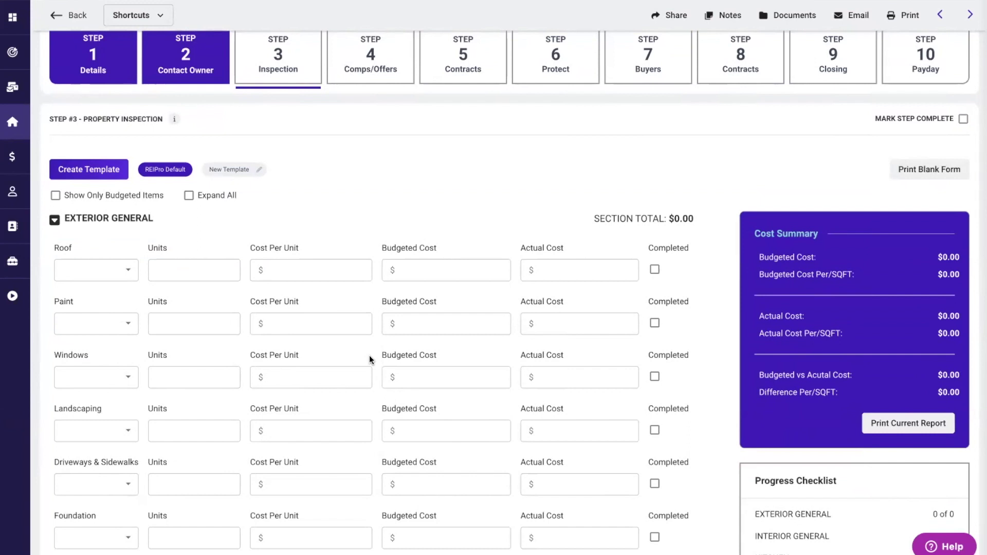
pyautogui.scroll(-2, 369, 356)
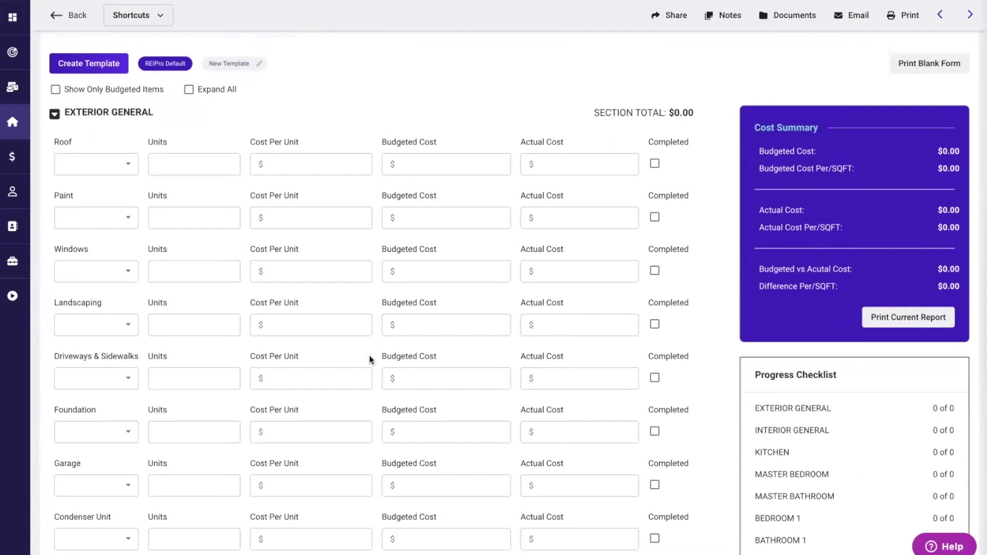
# - Budget a Roof Repair of 1.0 unit at $5,000, with $5,200 actual cost, marked completed
pyautogui.click(129, 163)
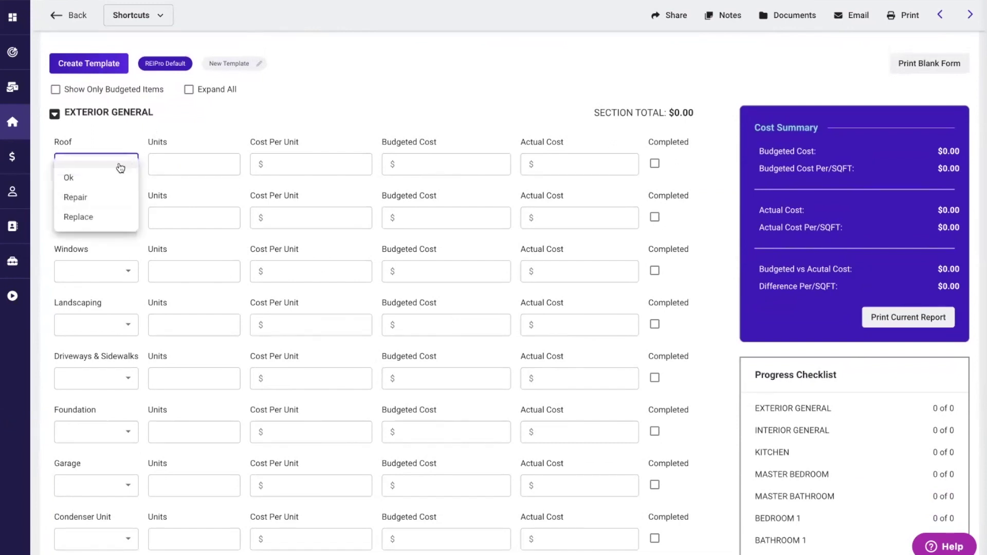
pyautogui.click(77, 196)
pyautogui.click(176, 164)
pyautogui.write('1.0')
pyautogui.click(278, 165)
pyautogui.write('5000')
pyautogui.click(498, 138)
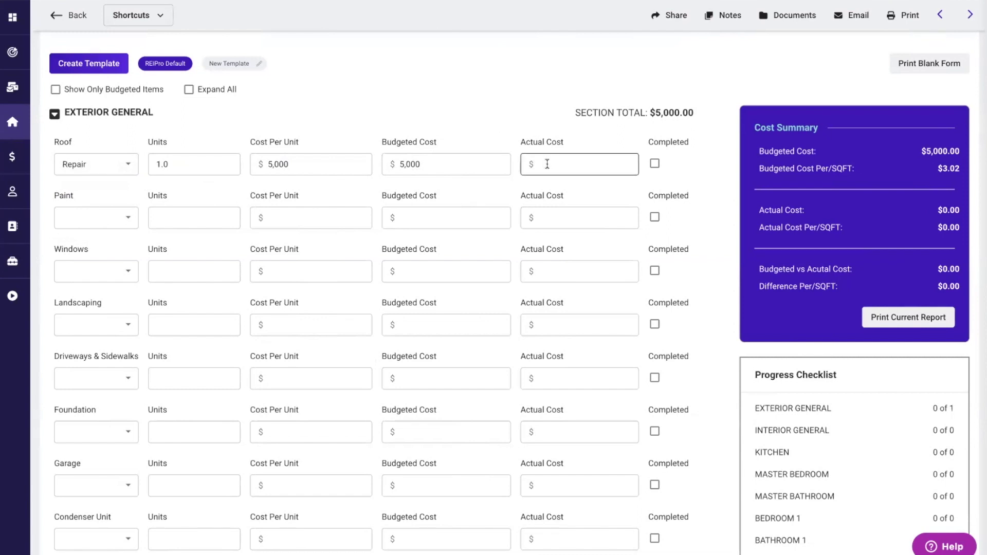
pyautogui.click(547, 163)
pyautogui.write('5200')
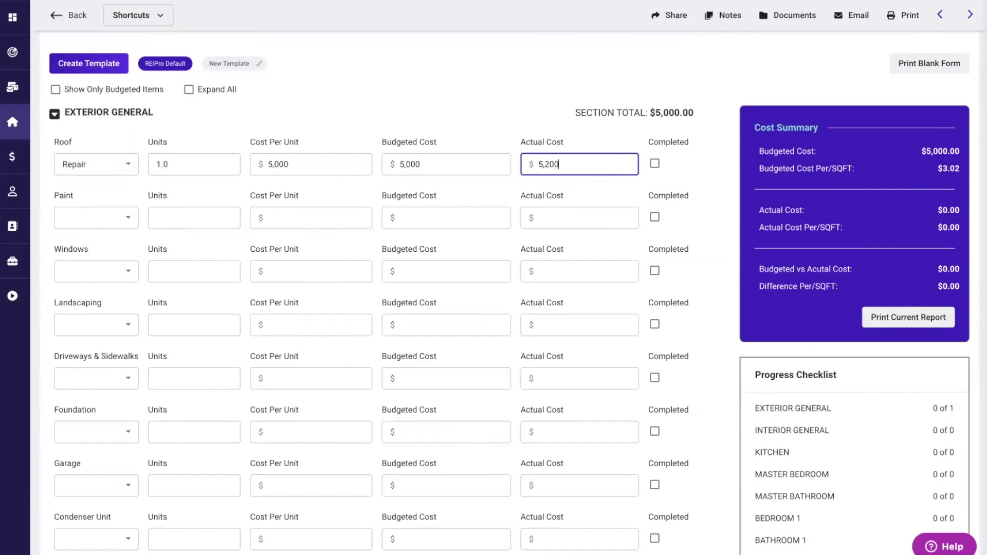
pyautogui.click(703, 168)
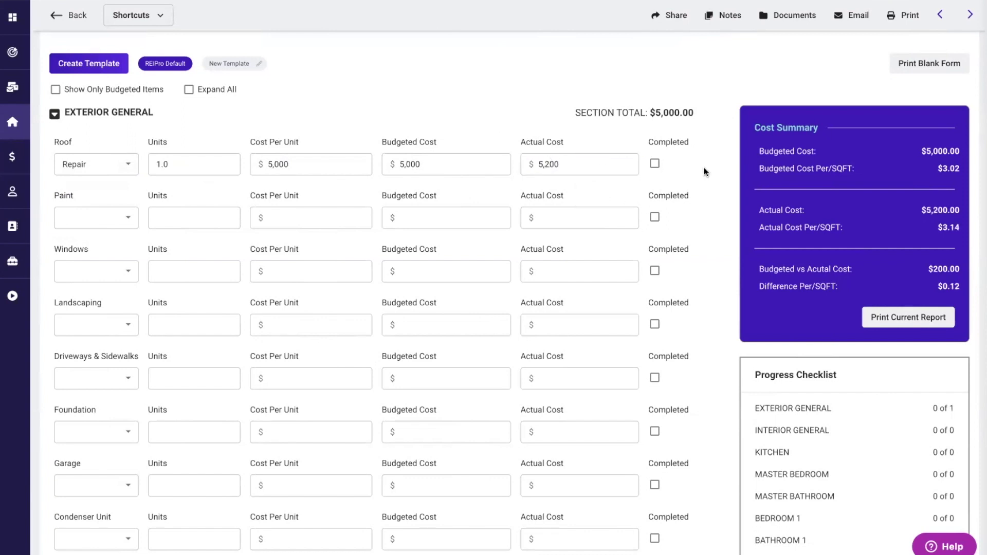
pyautogui.click(654, 165)
pyautogui.scroll(-2, 718, 286)
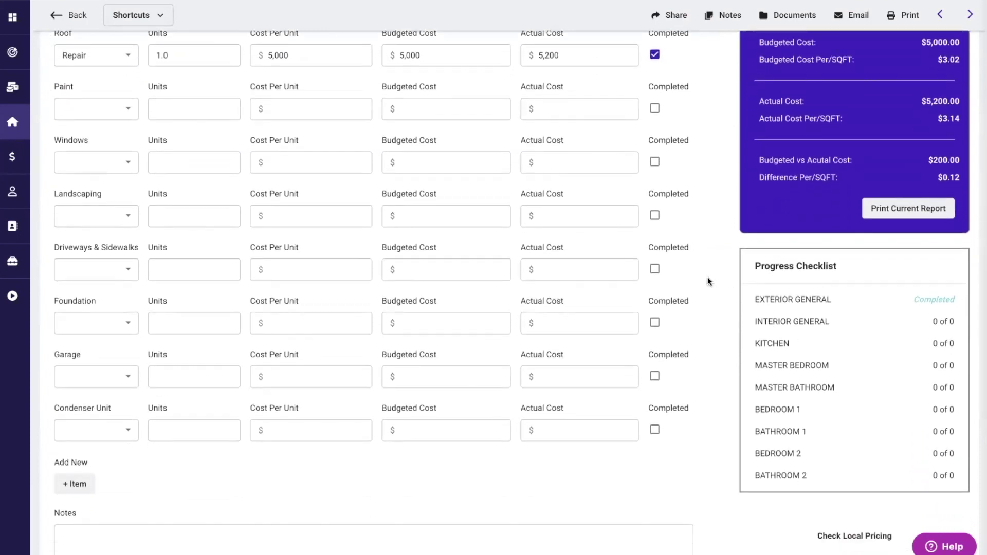
pyautogui.scroll(2, 707, 280)
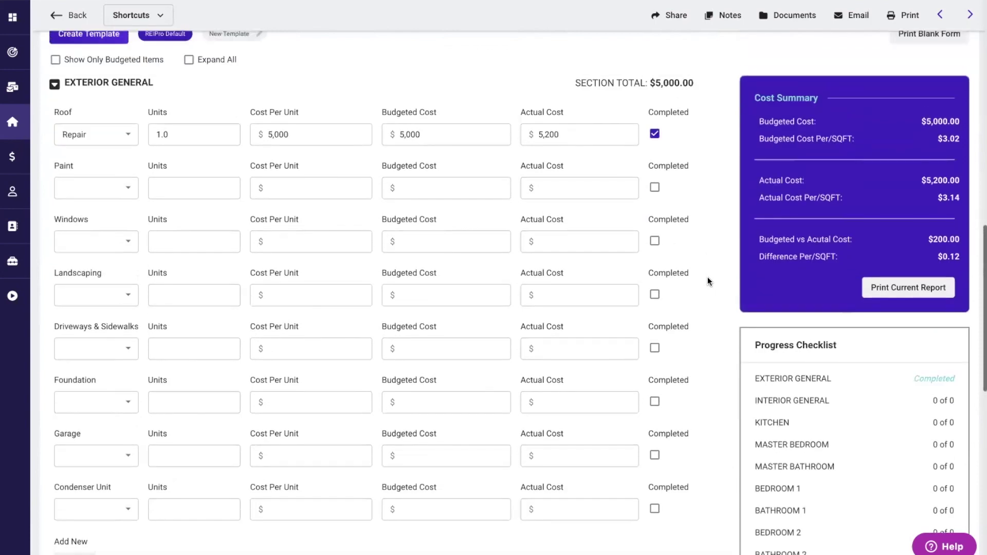
# - Set Windows to Replace: 5 units at $500 each
pyautogui.click(117, 239)
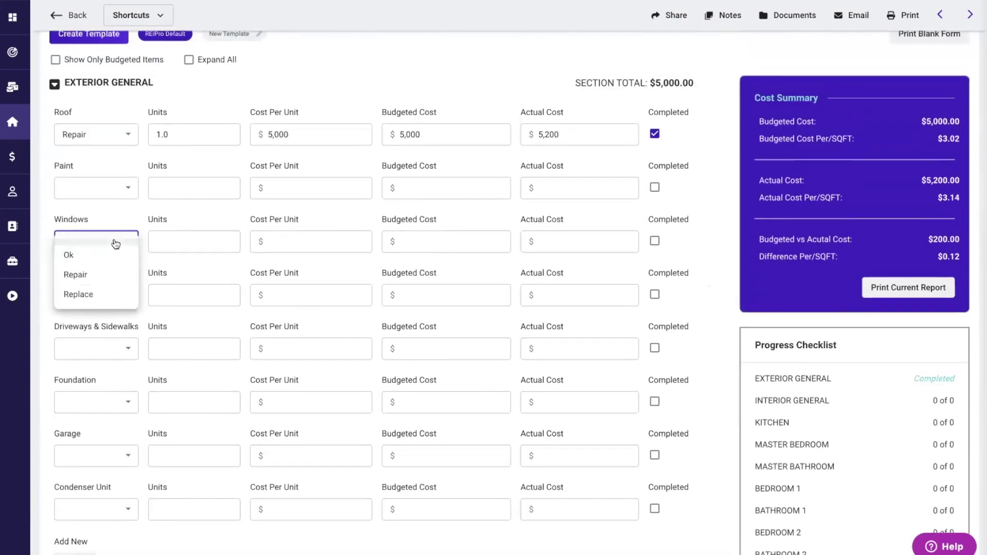
pyautogui.click(70, 293)
pyautogui.click(180, 239)
pyautogui.write('5')
pyautogui.click(315, 242)
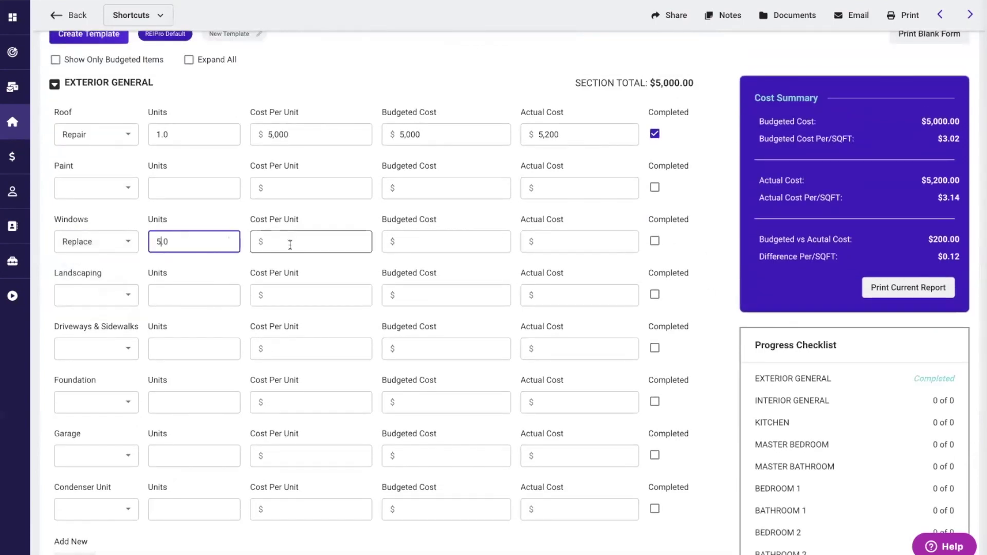
pyautogui.write('500')
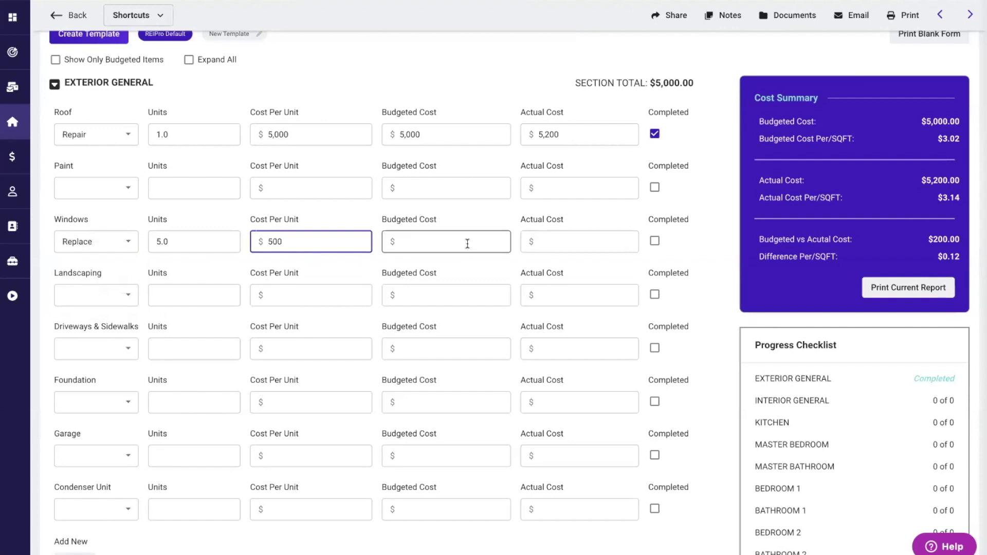
pyautogui.click(475, 263)
# - Set Garage to Repair: 1 unit at the suggested $750 cost per unit
pyautogui.click(123, 404)
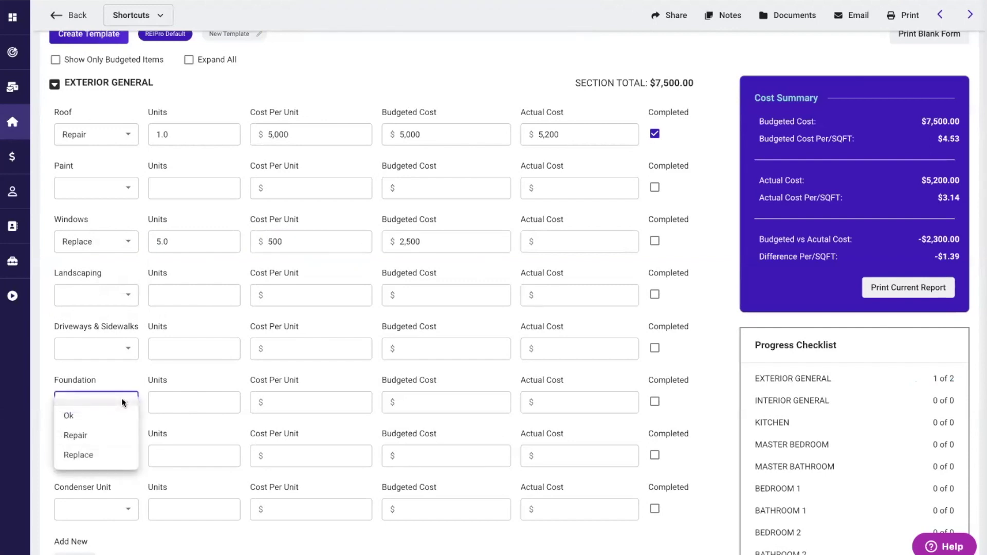
pyautogui.scroll(-3, 135, 373)
pyautogui.click(127, 343)
pyautogui.click(76, 373)
pyautogui.click(178, 341)
pyautogui.write('1')
pyautogui.click(287, 341)
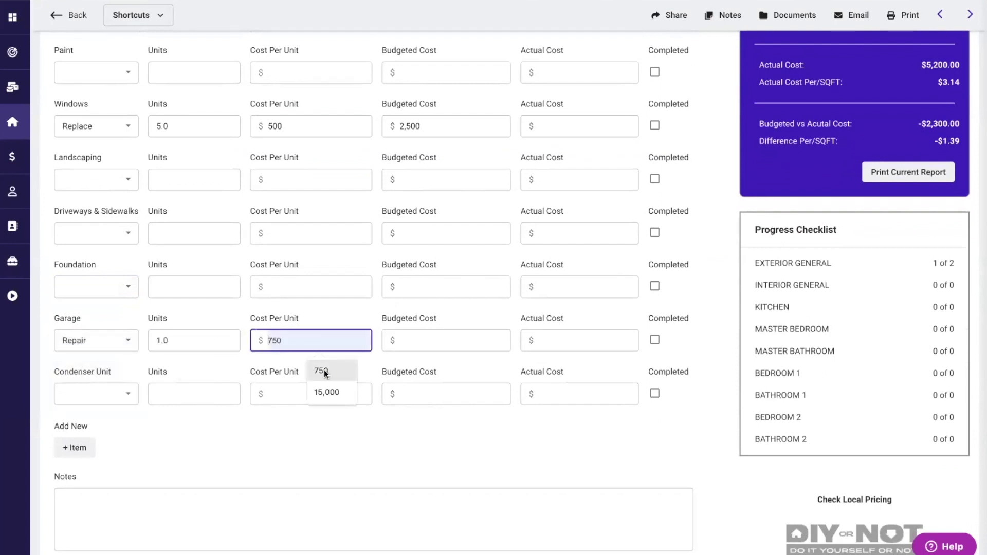
pyautogui.click(325, 371)
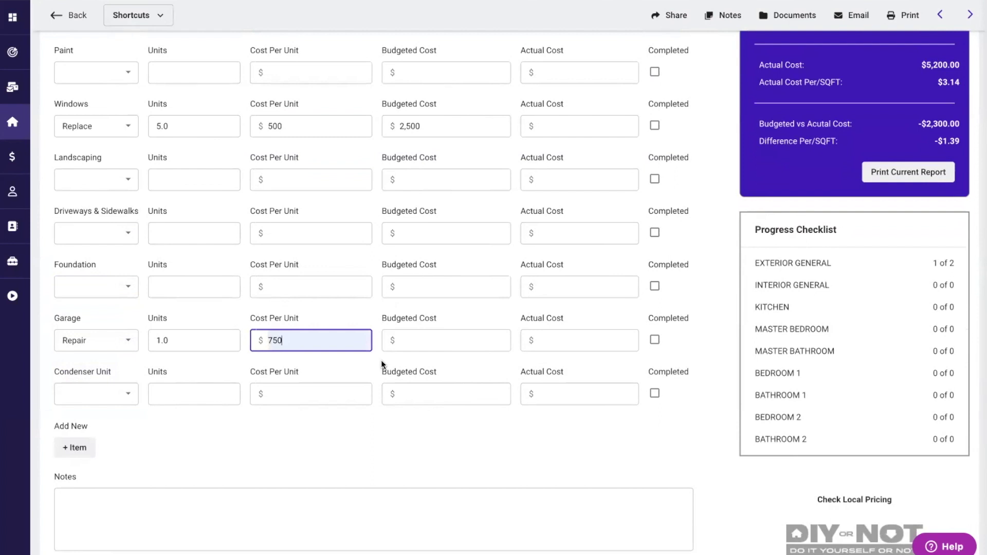
pyautogui.click(709, 336)
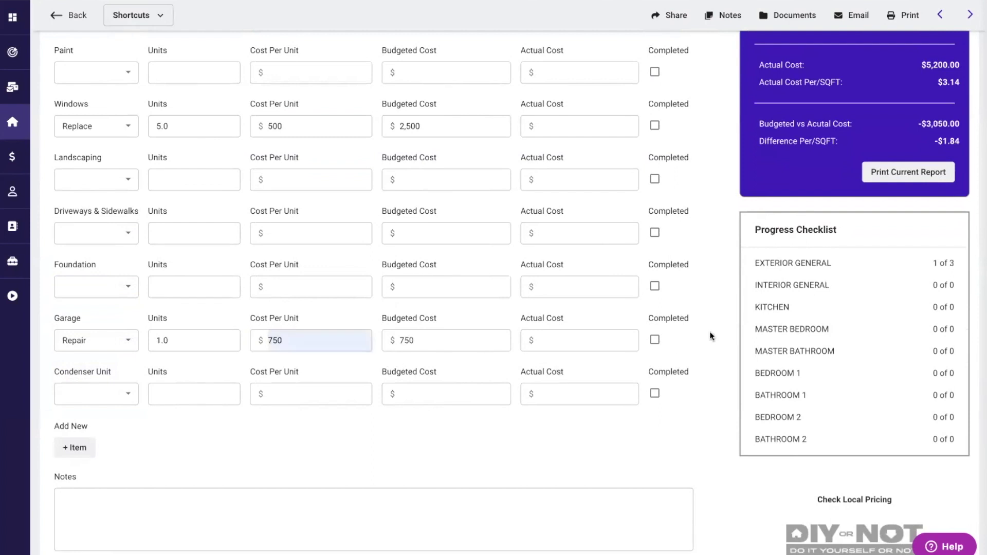
# - Expand and collapse the Interior General section
pyautogui.scroll(-3, 710, 336)
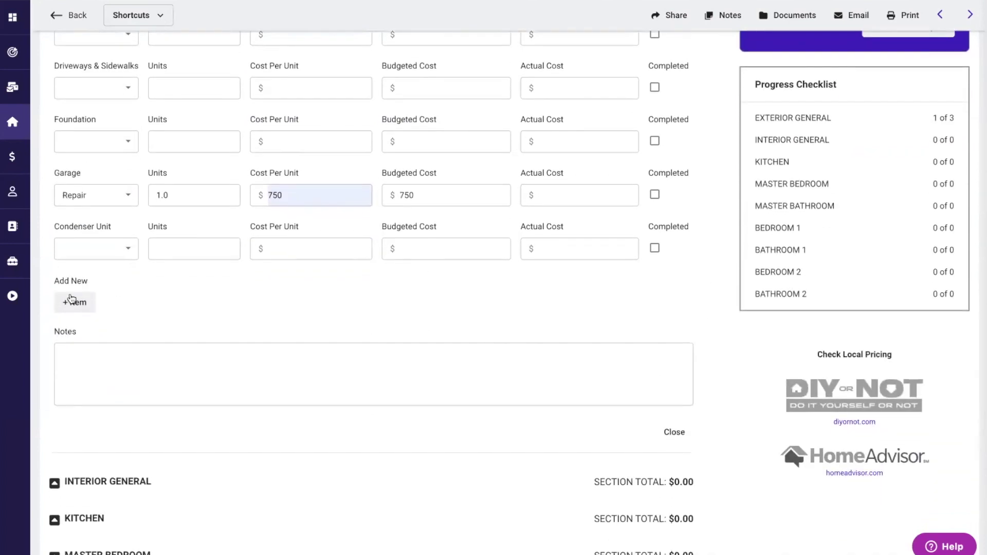
pyautogui.scroll(-4, 258, 322)
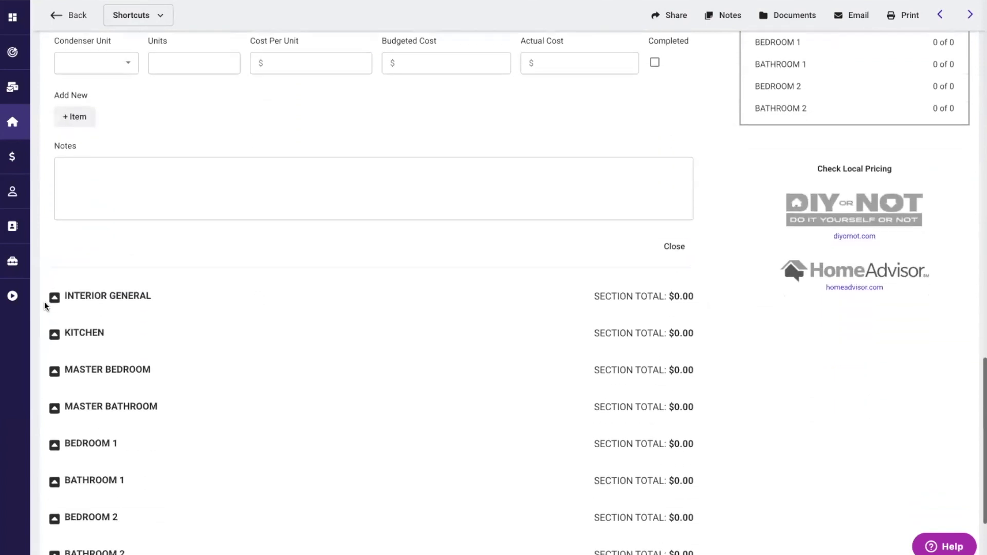
pyautogui.scroll(-2, 44, 301)
pyautogui.click(54, 226)
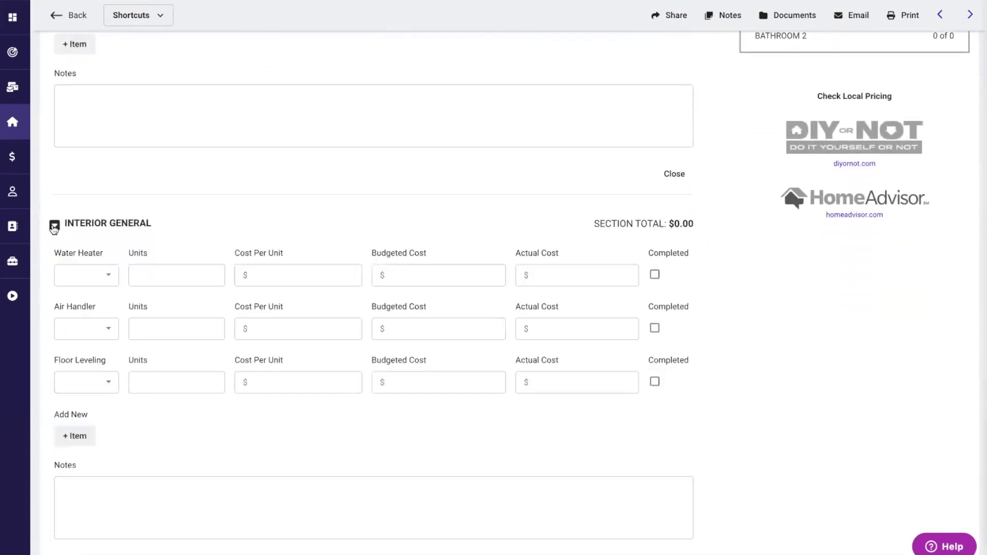
pyautogui.click(54, 227)
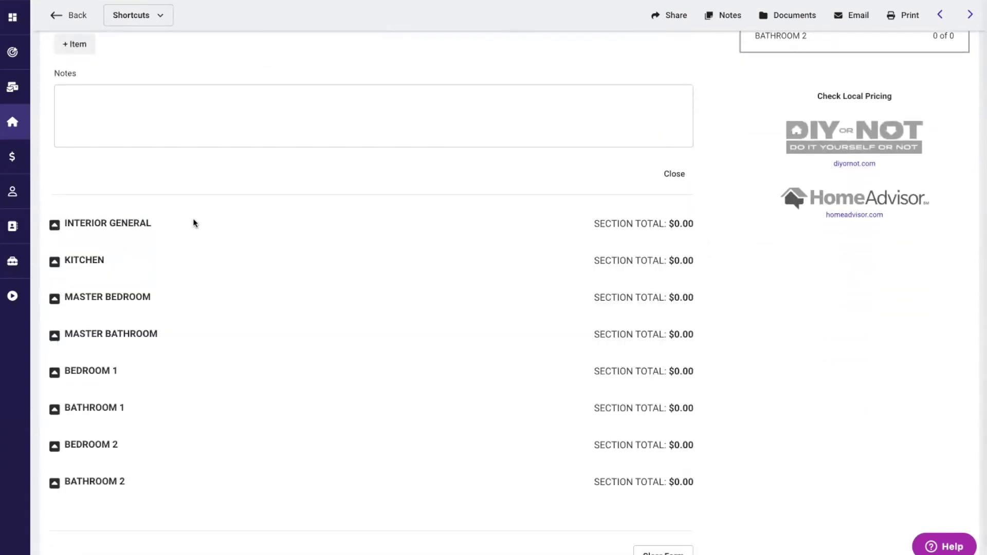
pyautogui.scroll(10, 193, 218)
pyautogui.scroll(2, 192, 219)
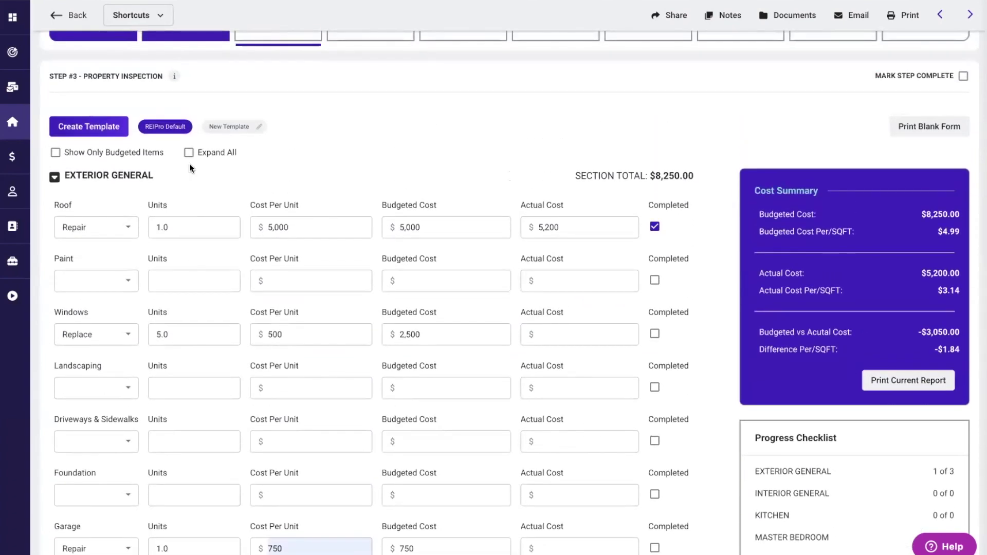
# - Show only budgeted items and highlight the Exterior General '1 of 3' completion count
pyautogui.click(56, 152)
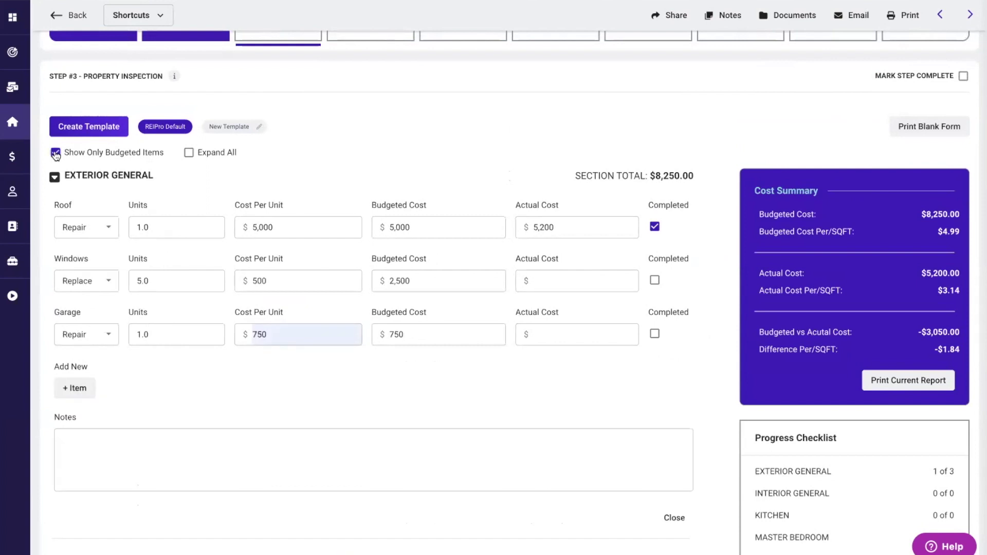
pyautogui.scroll(-1, 203, 389)
pyautogui.scroll(-1, 204, 389)
pyautogui.scroll(2, 204, 389)
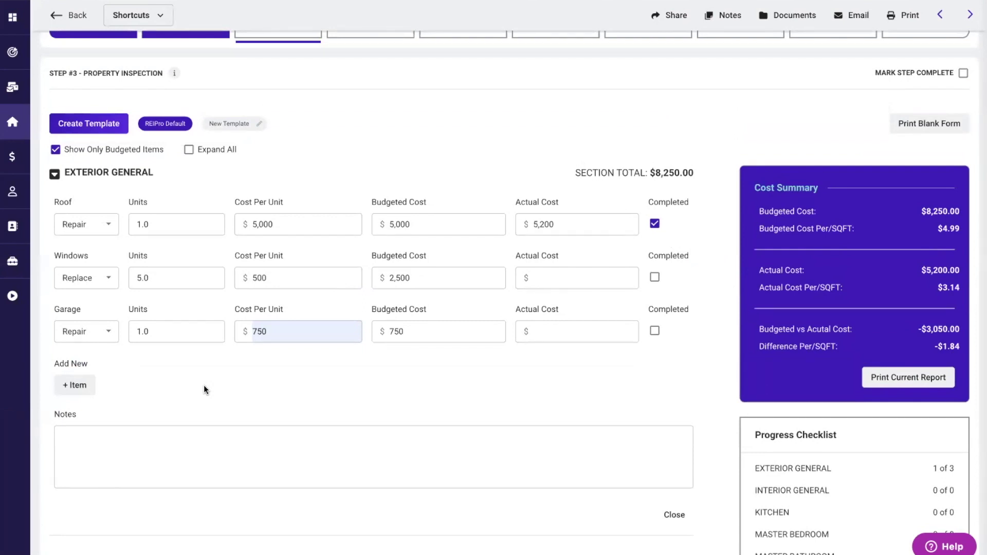
pyautogui.scroll(-3, 720, 400)
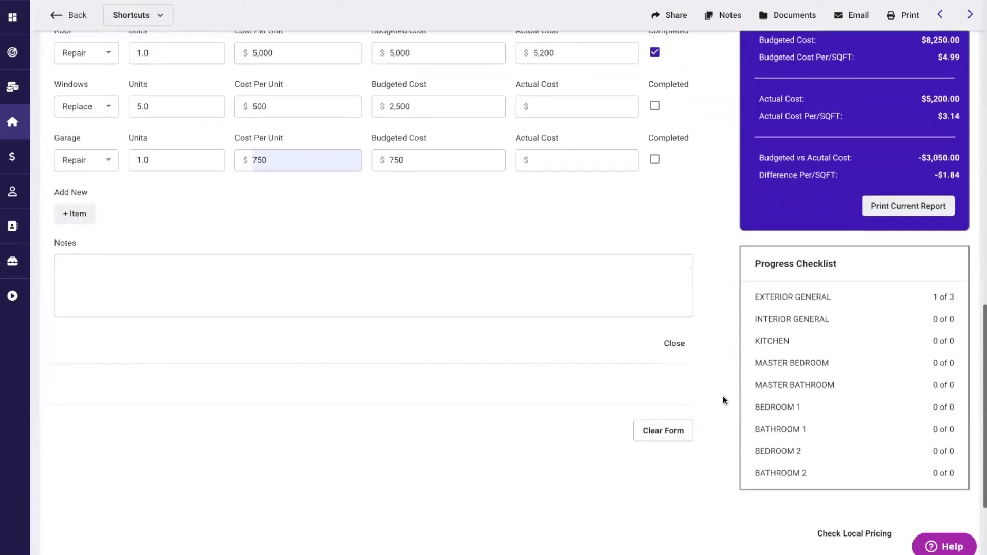
pyautogui.moveTo(754, 297); pyautogui.dragTo(839, 301)
pyautogui.moveTo(935, 297); pyautogui.dragTo(958, 302)
# - Mark Step 3 Property Inspection as complete
pyautogui.scroll(2, 727, 232)
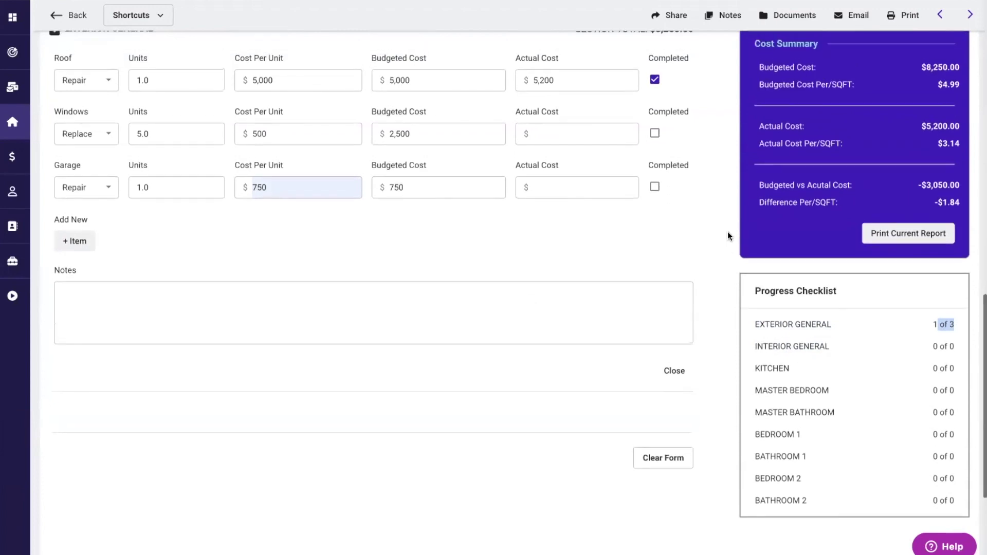
pyautogui.scroll(2, 727, 233)
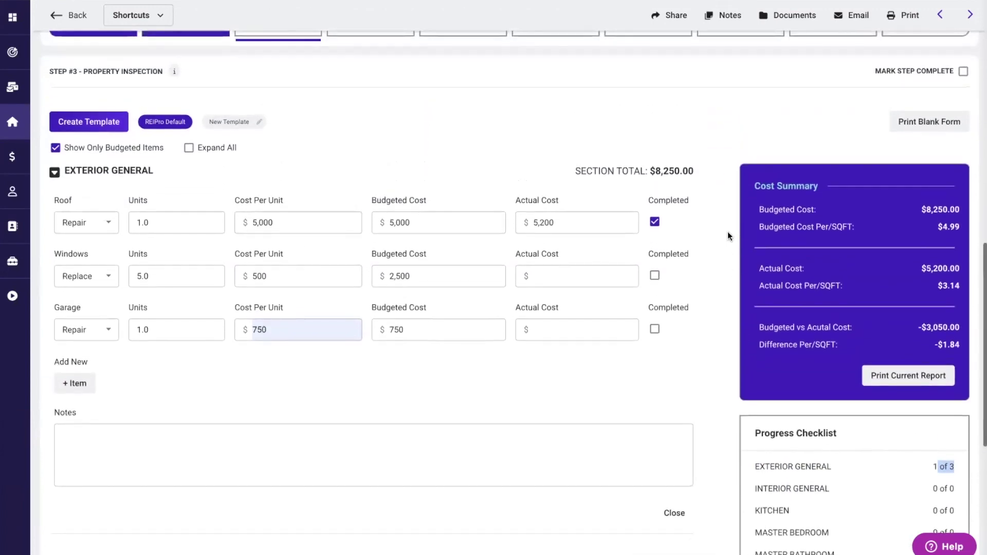
pyautogui.scroll(1, 727, 234)
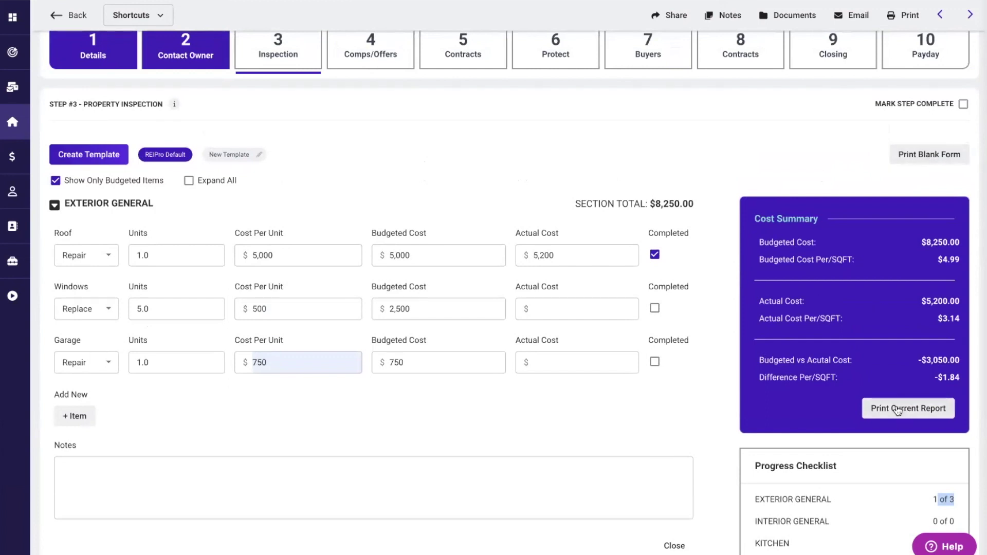
pyautogui.scroll(3, 720, 299)
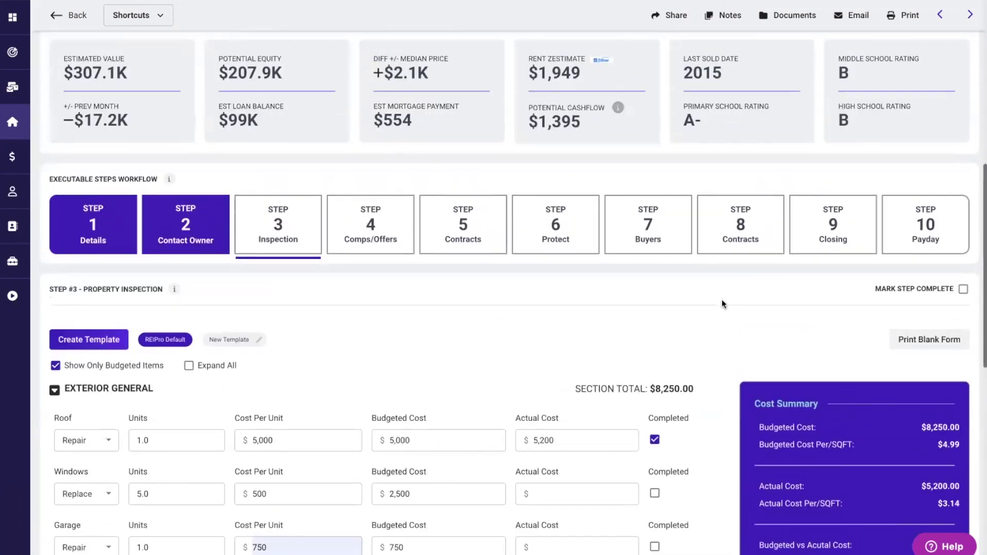
pyautogui.click(963, 289)
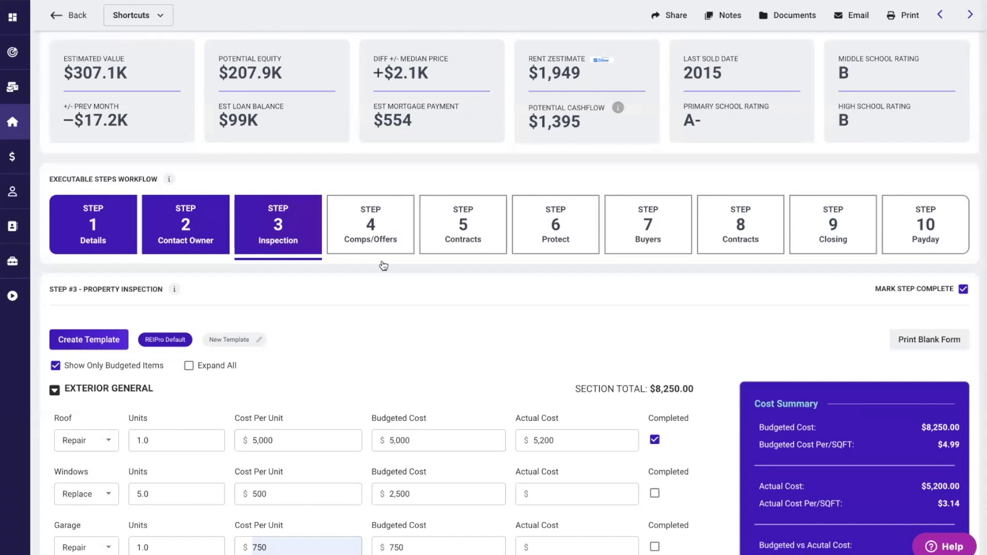
# - Open Step 4 Comps/Offers and turn on the school and neighborhood map overlays
pyautogui.click(358, 221)
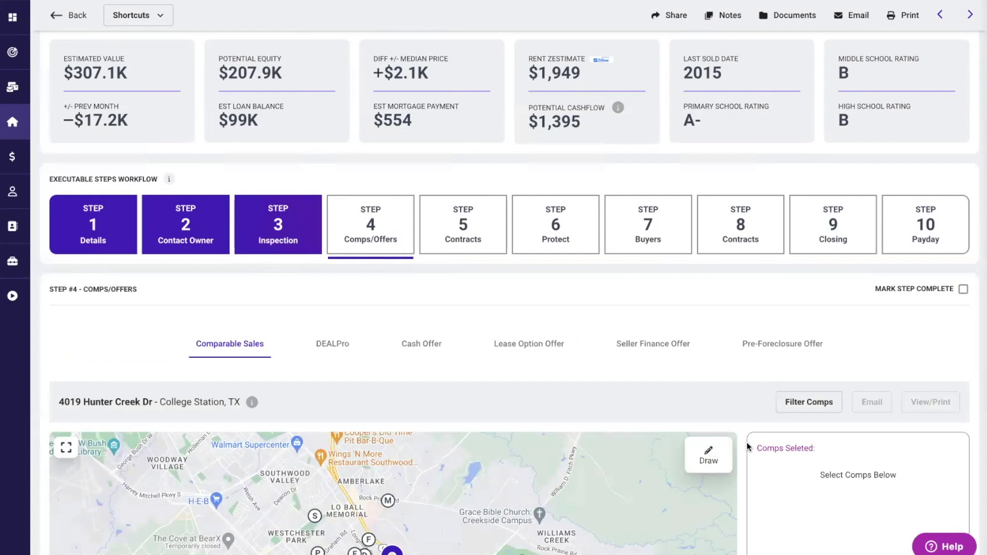
pyautogui.scroll(-4, 748, 446)
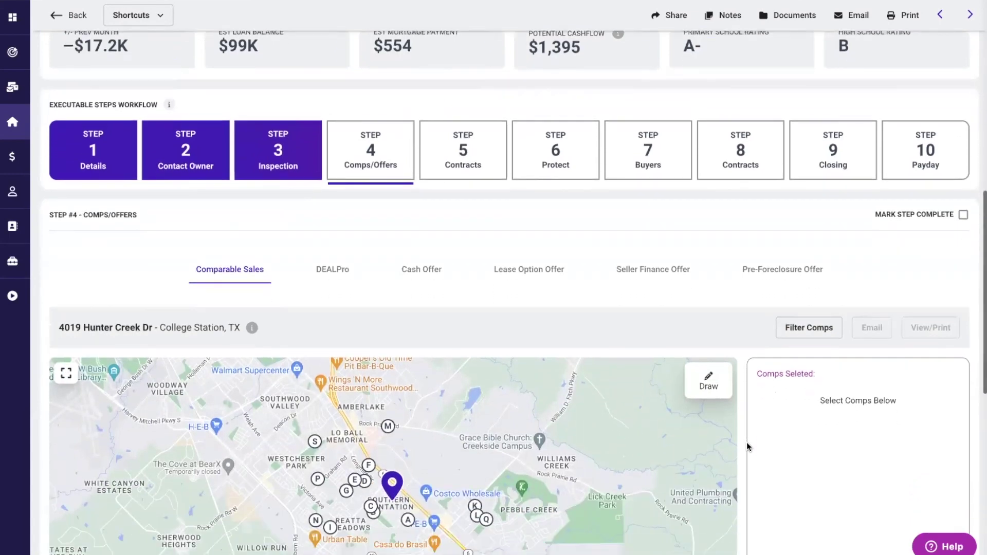
pyautogui.scroll(-2, 746, 442)
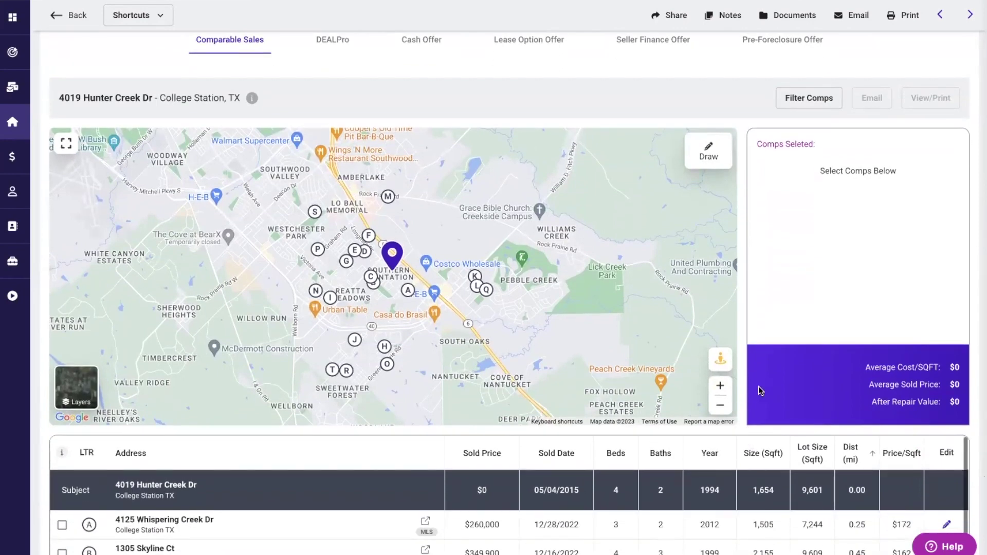
pyautogui.scroll(-1, 757, 369)
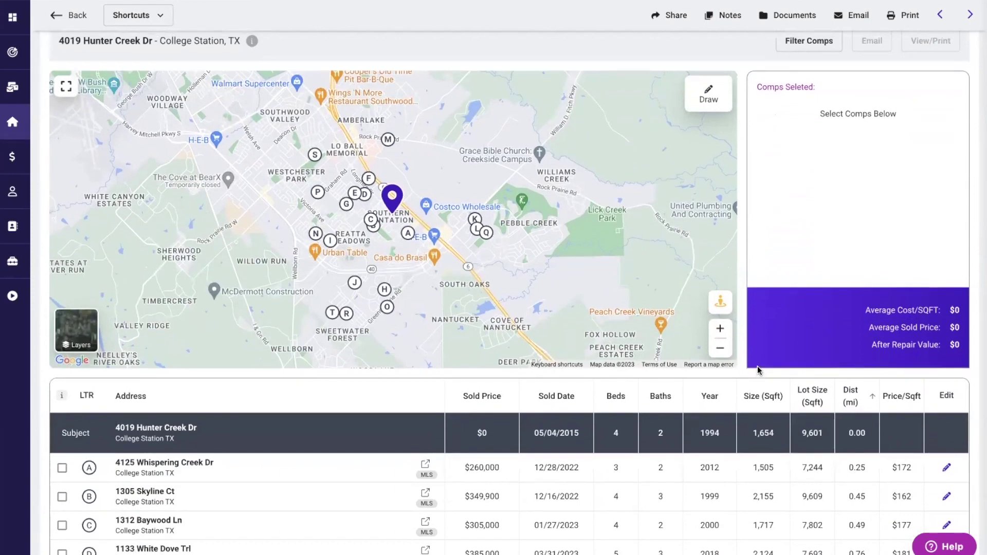
pyautogui.click(708, 94)
pyautogui.scroll(-1, 742, 367)
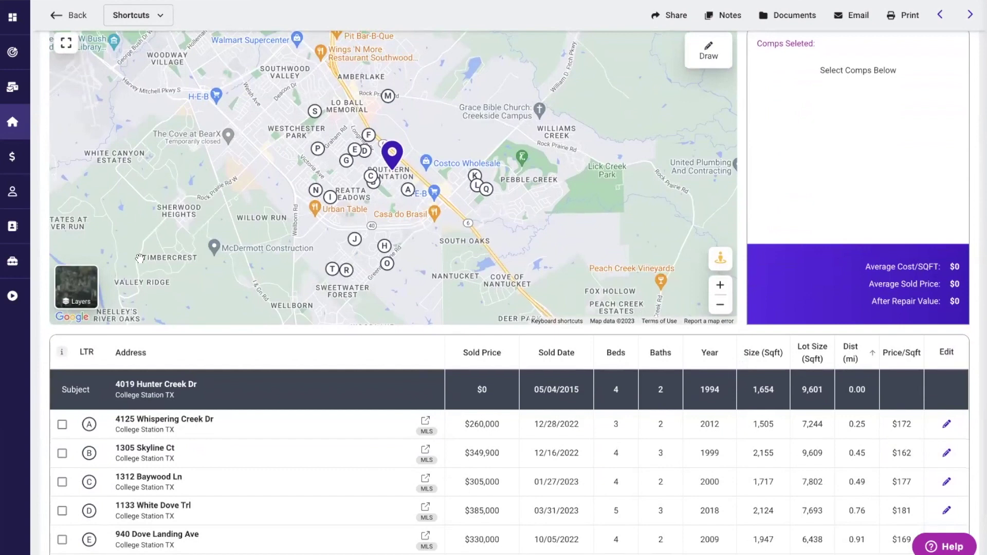
pyautogui.click(77, 287)
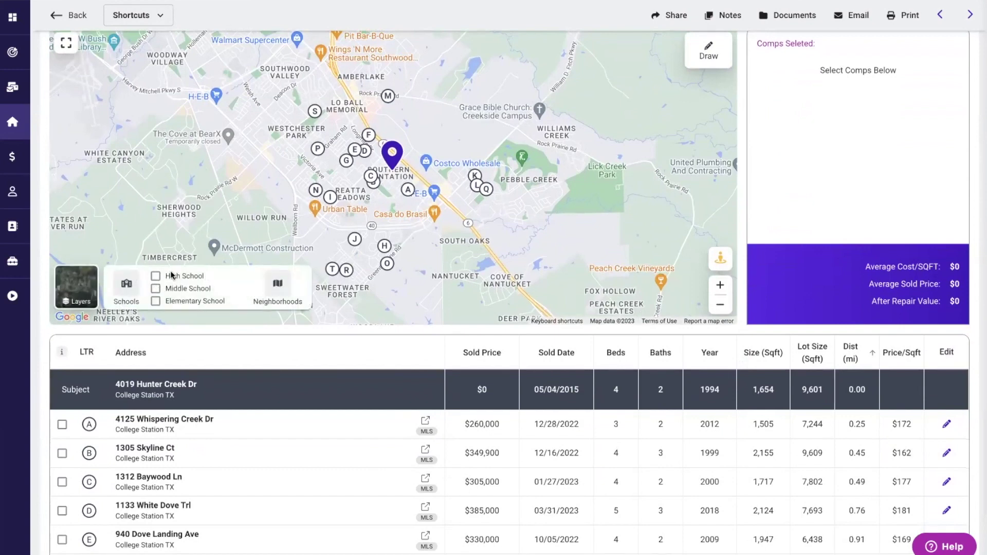
pyautogui.scroll(-2, 39, 388)
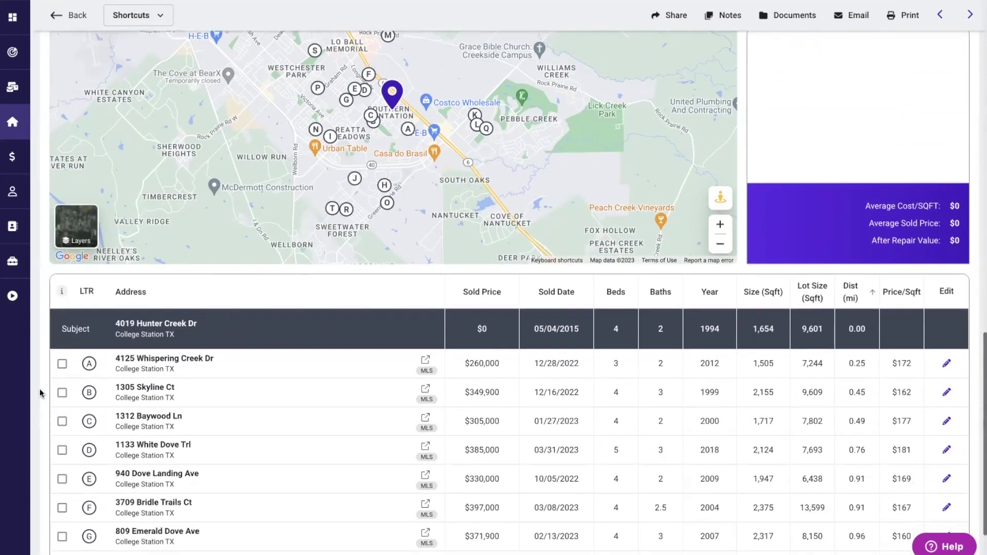
pyautogui.click(62, 337)
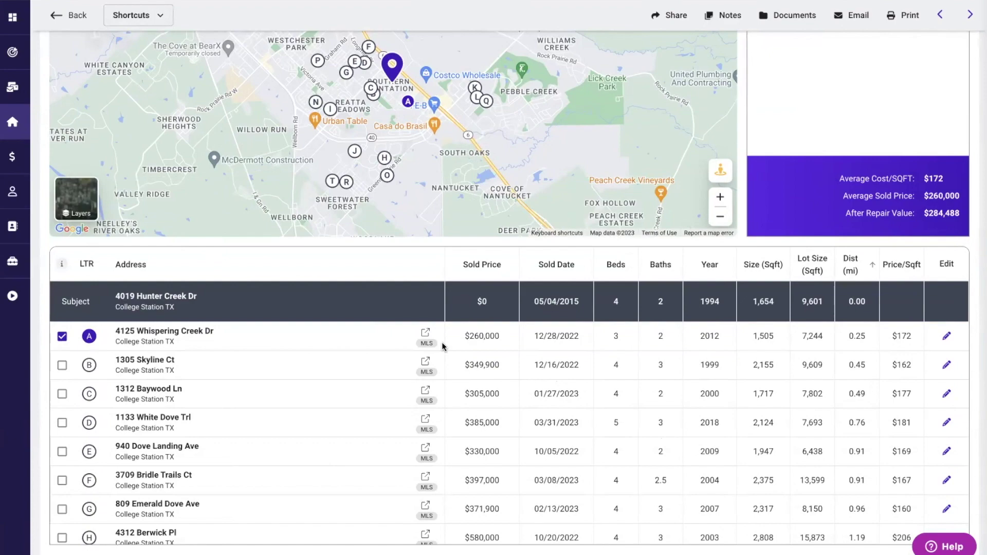
pyautogui.scroll(2, 443, 347)
pyautogui.scroll(1, 810, 149)
pyautogui.click(806, 96)
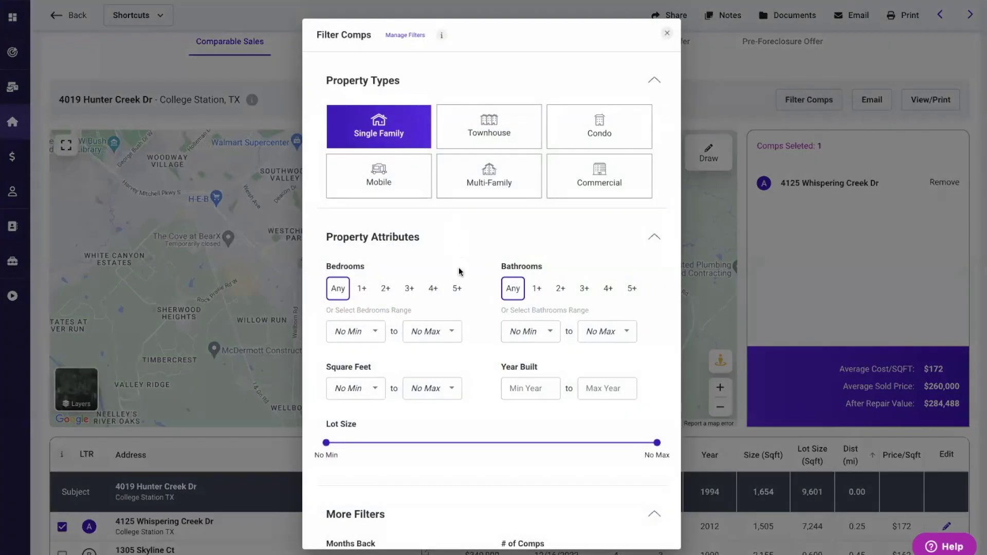
pyautogui.scroll(-4, 459, 267)
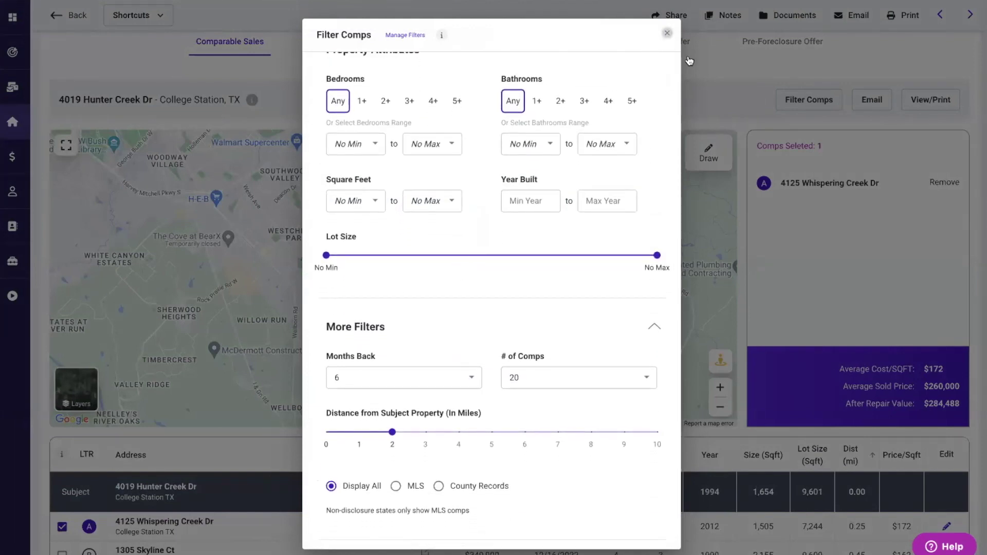
pyautogui.click(668, 35)
pyautogui.scroll(-8, 549, 377)
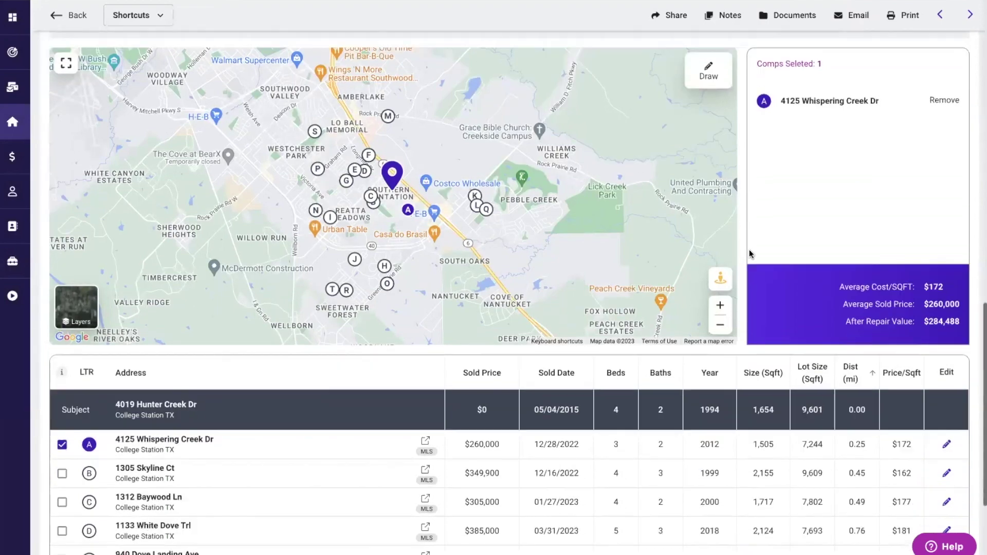
pyautogui.scroll(-3, 548, 378)
pyautogui.scroll(3, 549, 378)
pyautogui.scroll(-2, 549, 378)
pyautogui.scroll(-2, 549, 377)
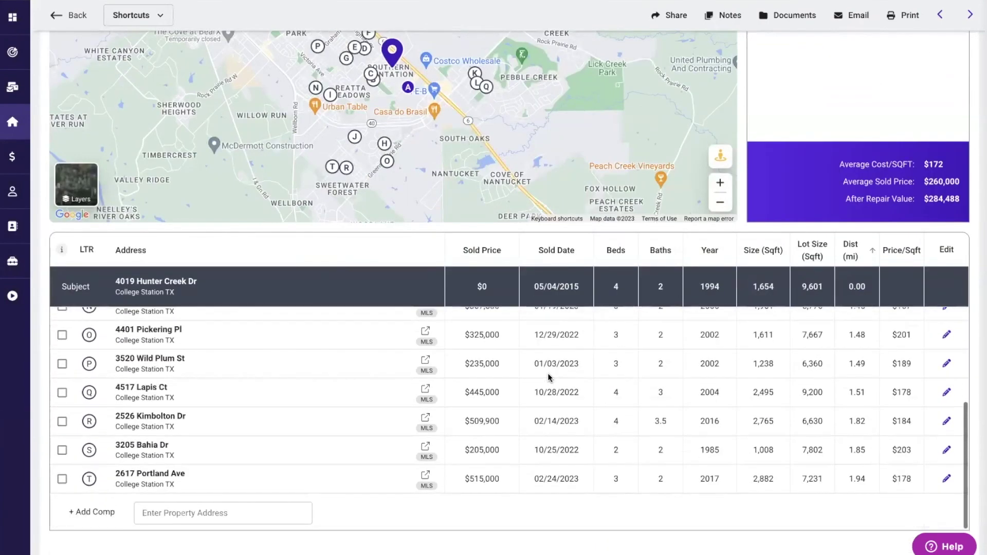
pyautogui.scroll(5, 549, 373)
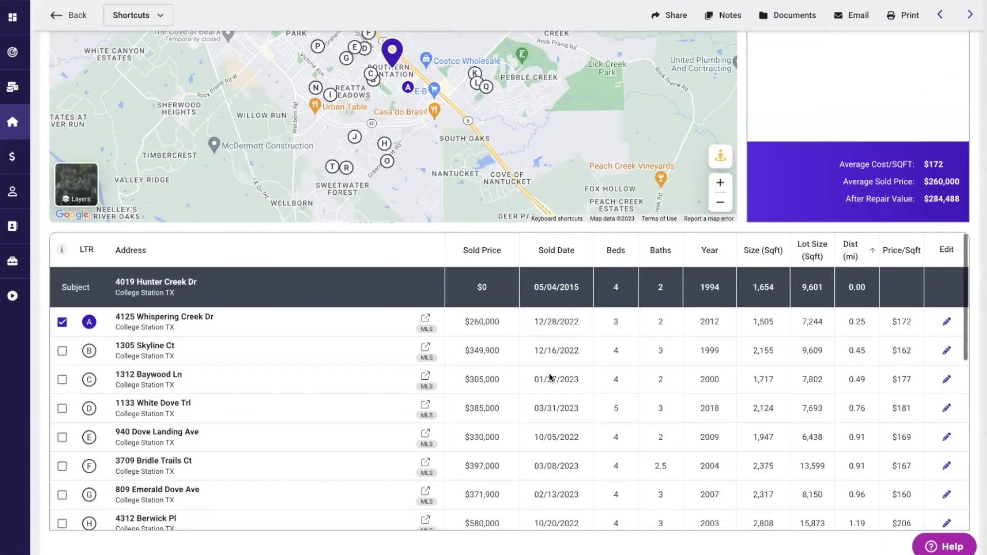
pyautogui.click(62, 380)
pyautogui.click(62, 409)
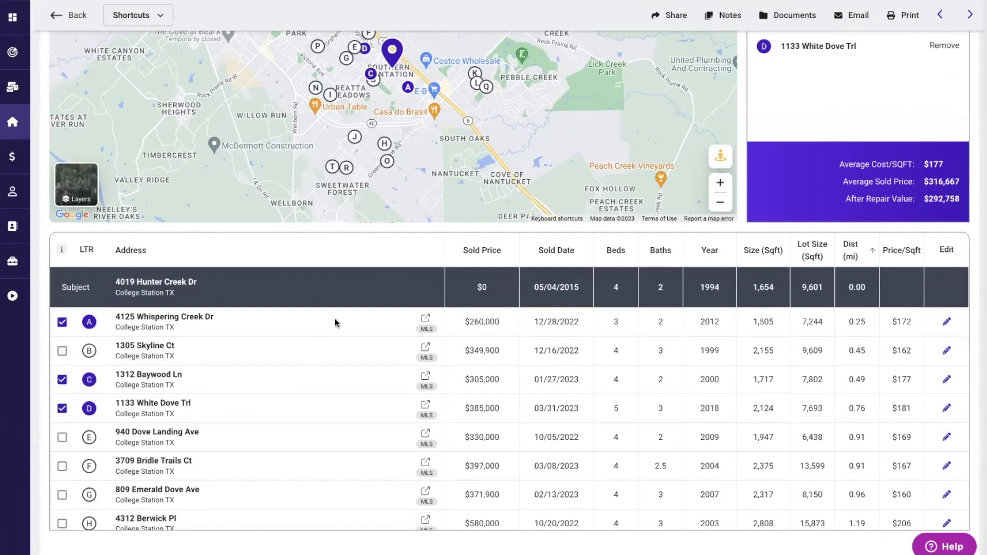
pyautogui.scroll(2, 335, 322)
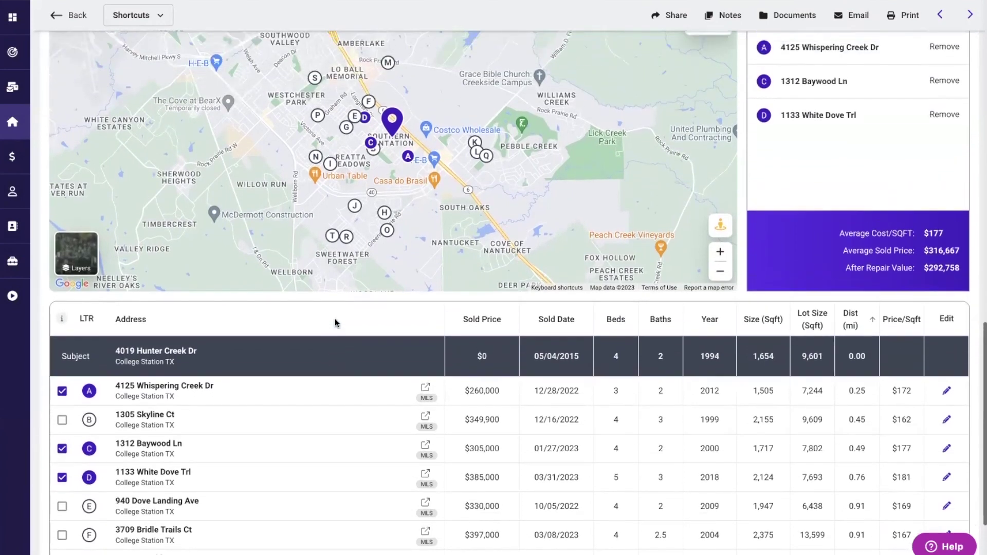
pyautogui.scroll(2, 334, 321)
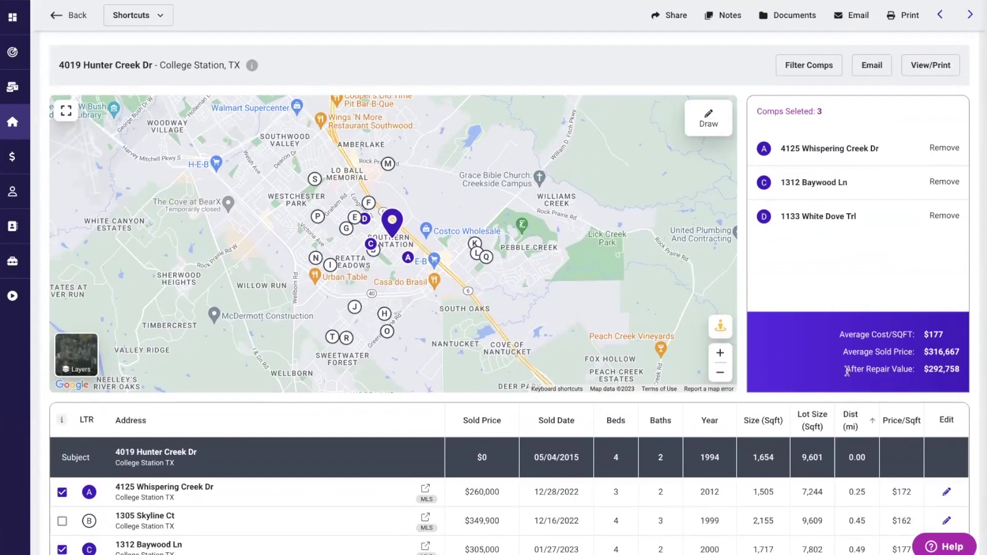
pyautogui.moveTo(855, 370); pyautogui.dragTo(968, 370)
pyautogui.click(810, 319)
pyautogui.scroll(2, 809, 320)
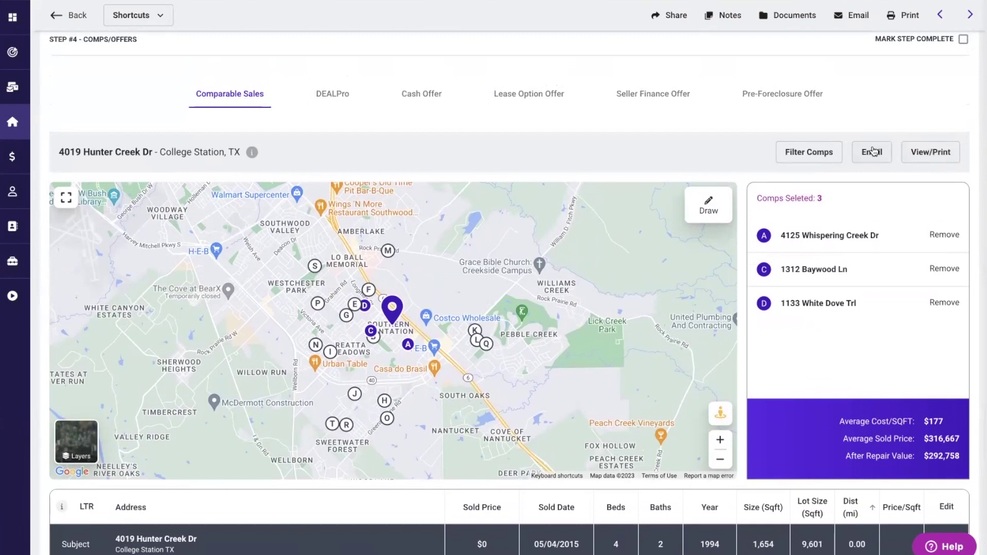
# - Open DEALPro and try Purchase buying with Sell/Flip selling
pyautogui.click(329, 98)
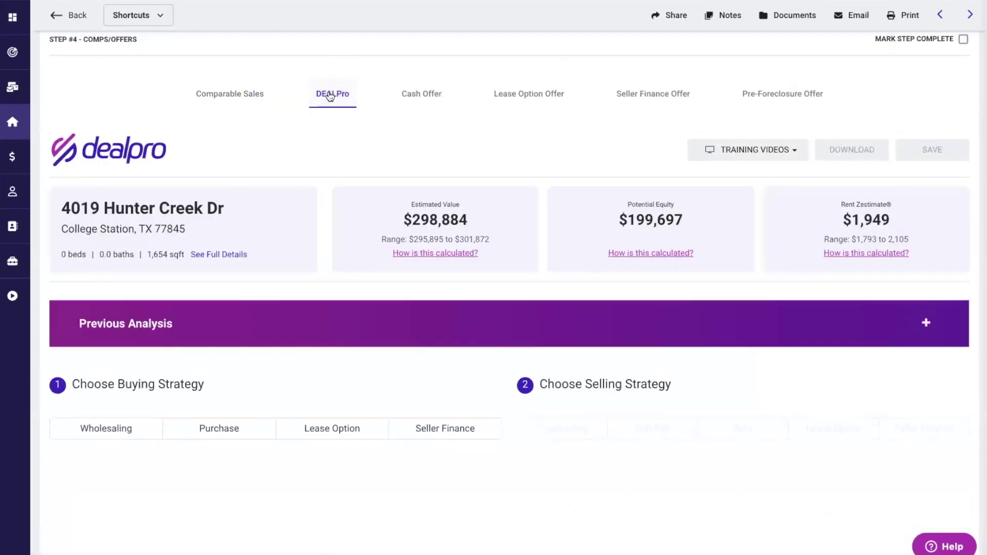
pyautogui.scroll(-3, 343, 311)
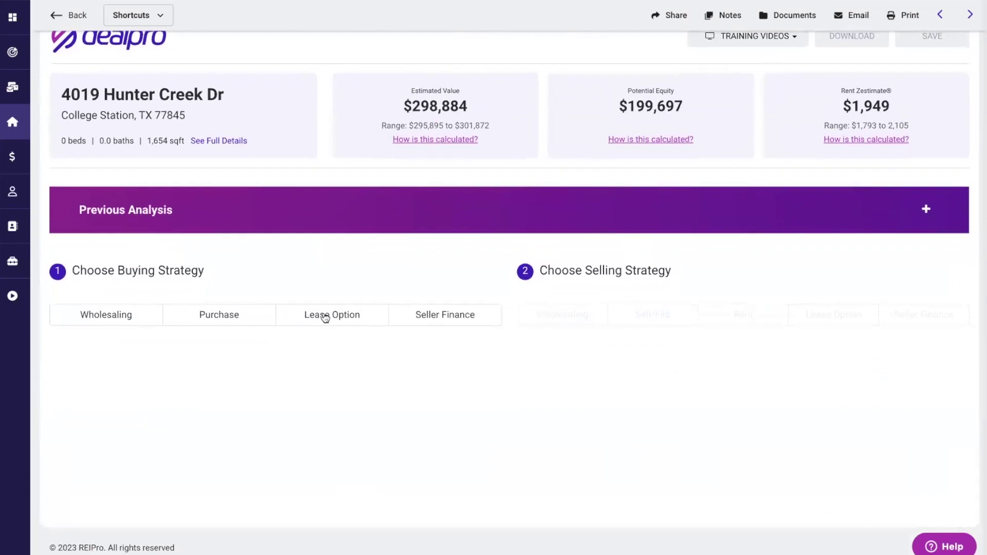
pyautogui.click(224, 316)
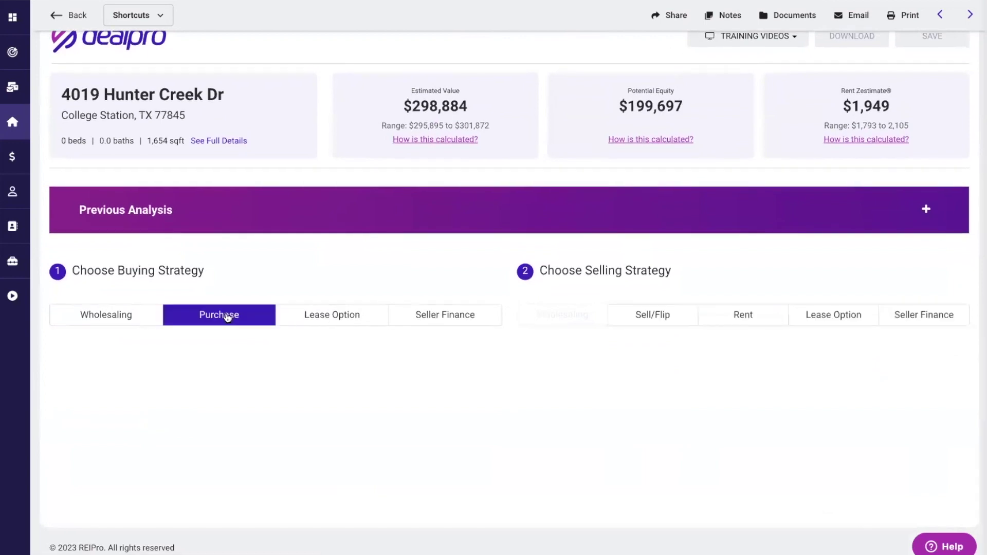
pyautogui.click(650, 316)
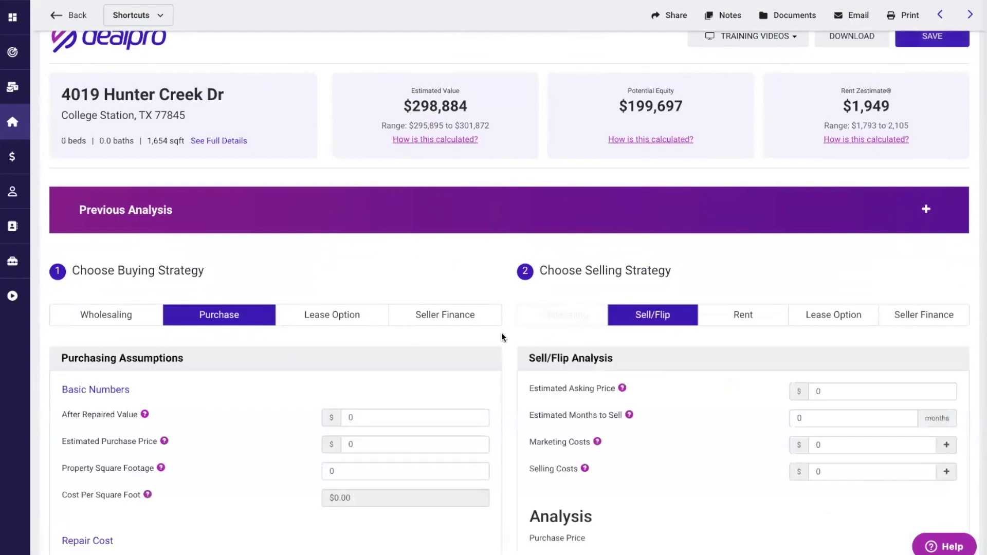
pyautogui.scroll(-4, 508, 348)
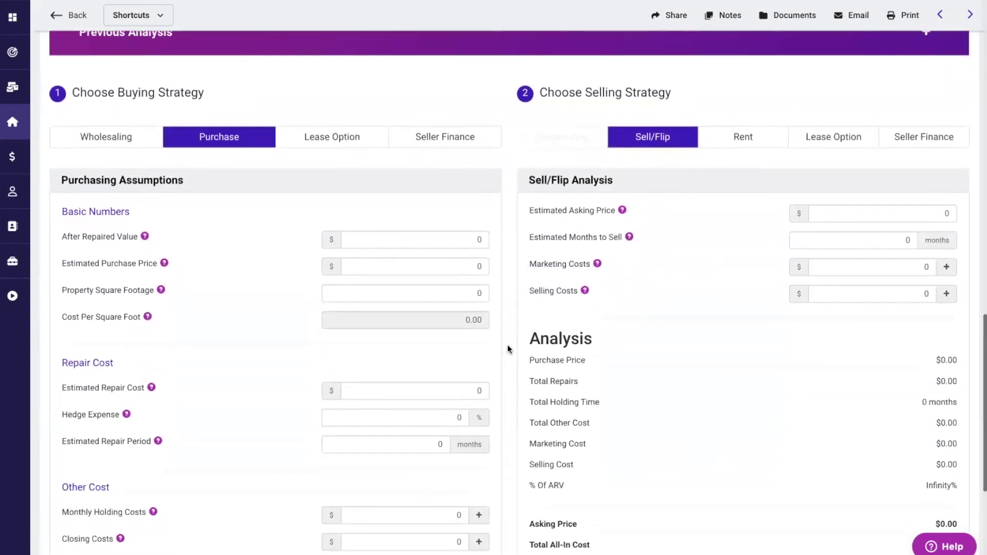
pyautogui.scroll(-2, 507, 348)
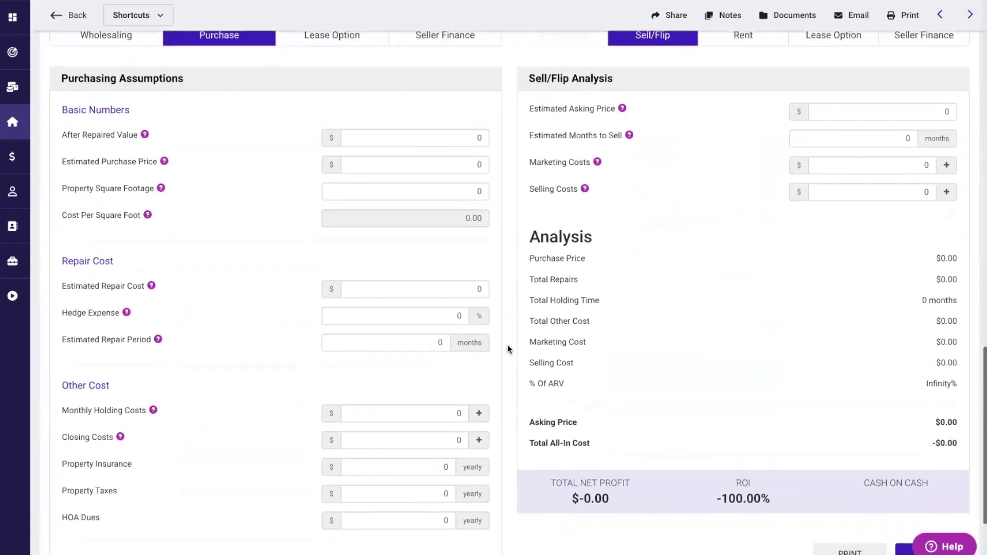
pyautogui.scroll(3, 507, 349)
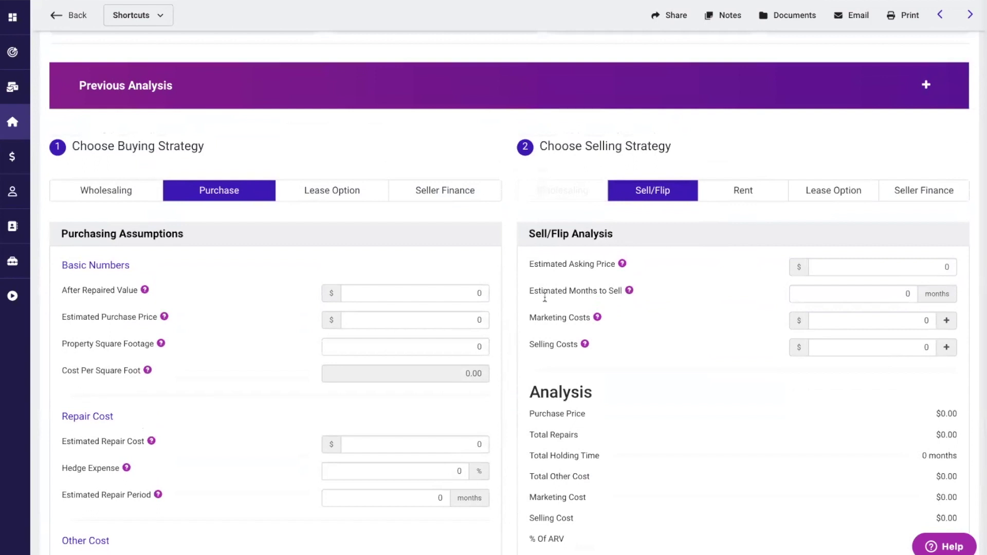
# - Switch the strategies to Seller Finance buying and Rent selling
pyautogui.click(828, 191)
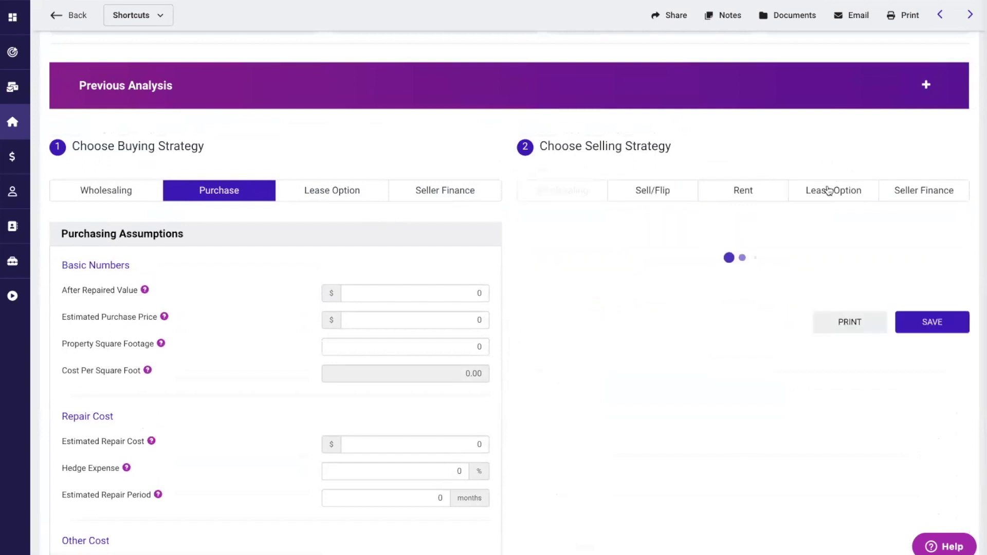
pyautogui.click(908, 192)
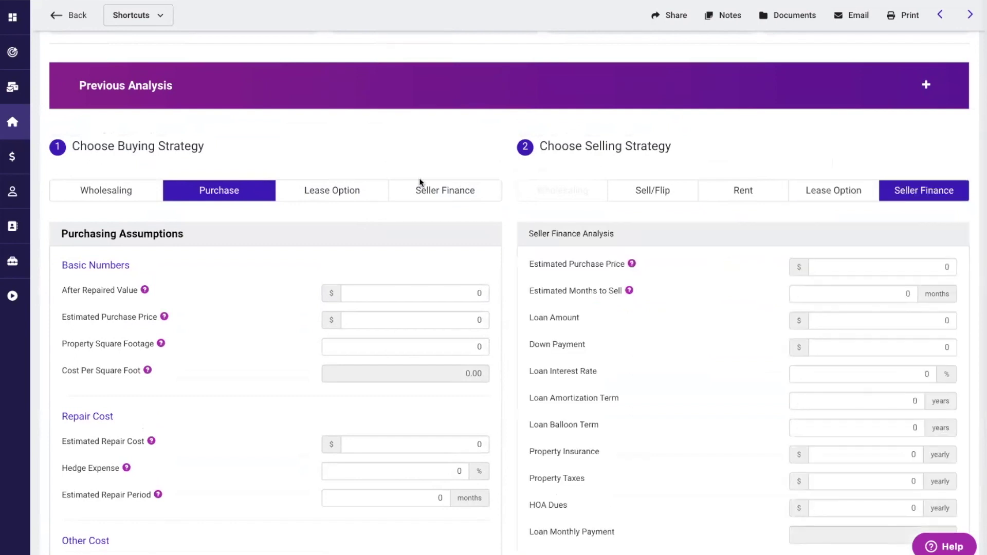
pyautogui.click(415, 189)
pyautogui.click(738, 314)
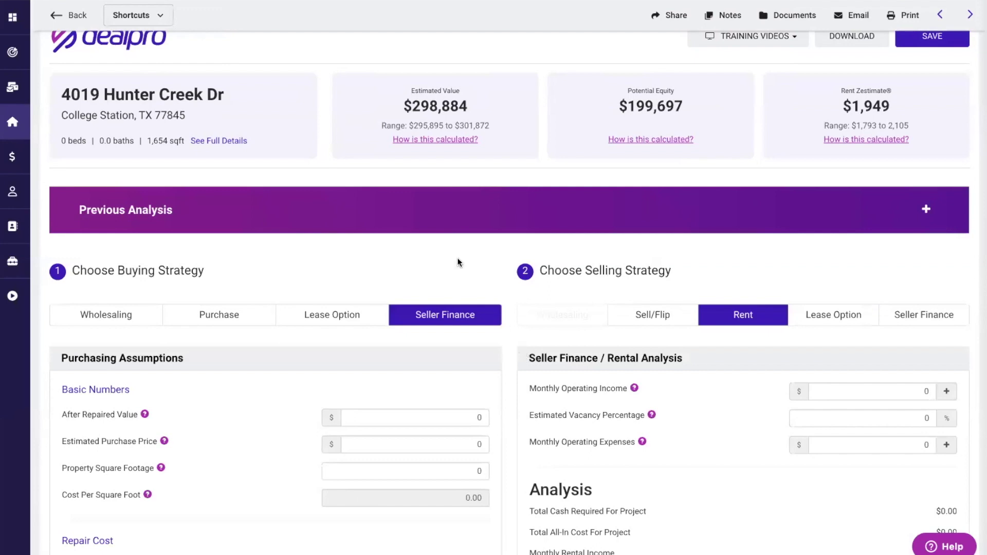
pyautogui.scroll(4, 457, 261)
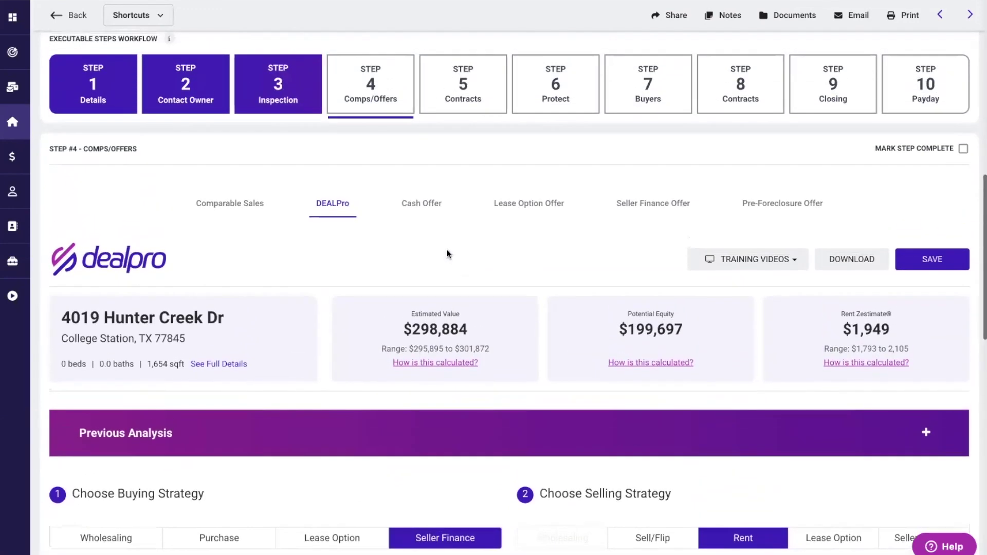
# - Open the Cash Offer calculator, toggling to Rehabbing and back to Wholesaling
pyautogui.click(422, 207)
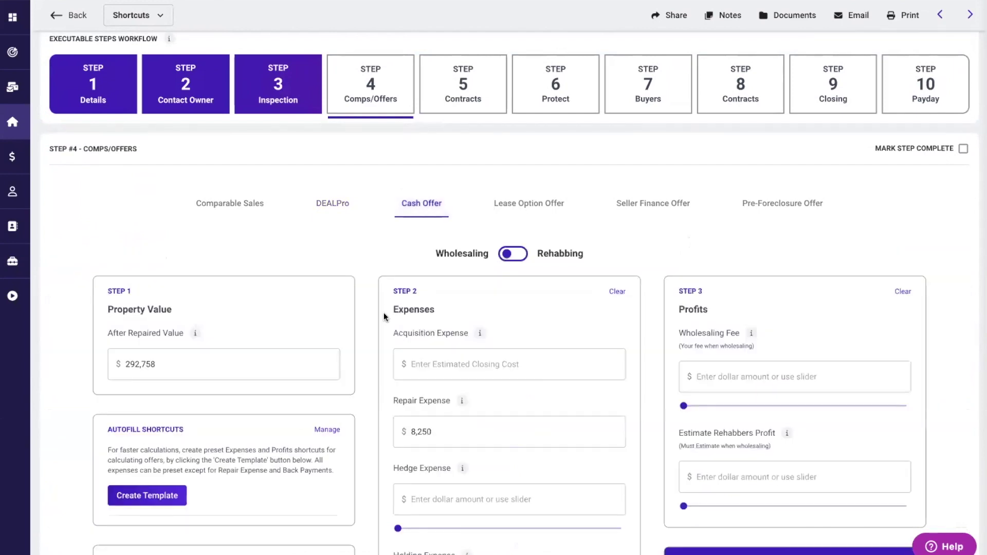
pyautogui.scroll(-3, 384, 312)
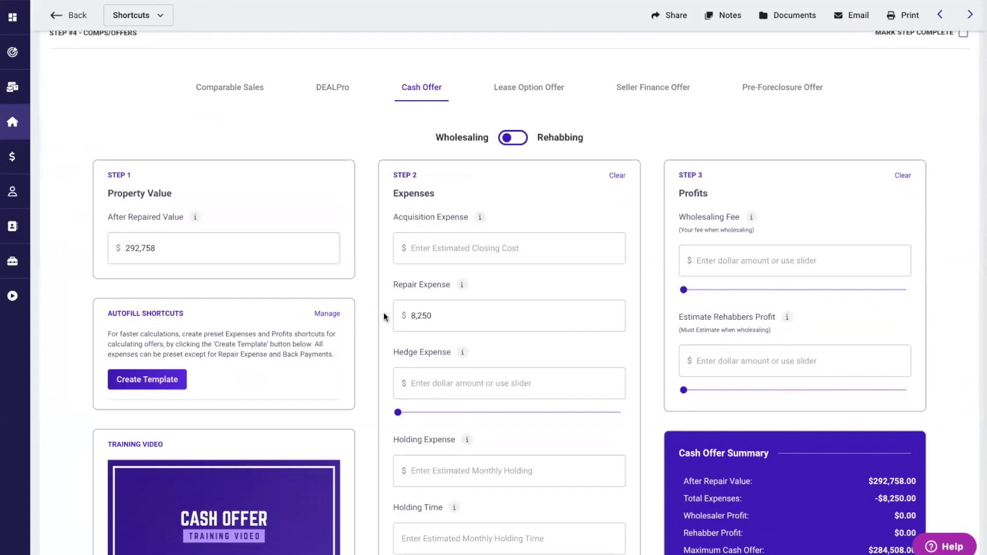
pyautogui.click(166, 254)
pyautogui.scroll(-2, 387, 326)
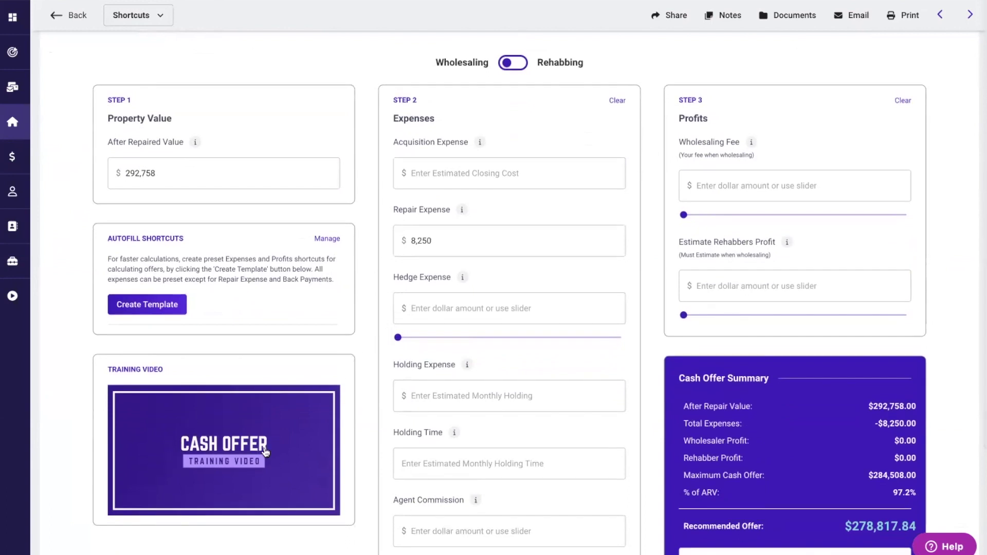
pyautogui.scroll(1, 381, 258)
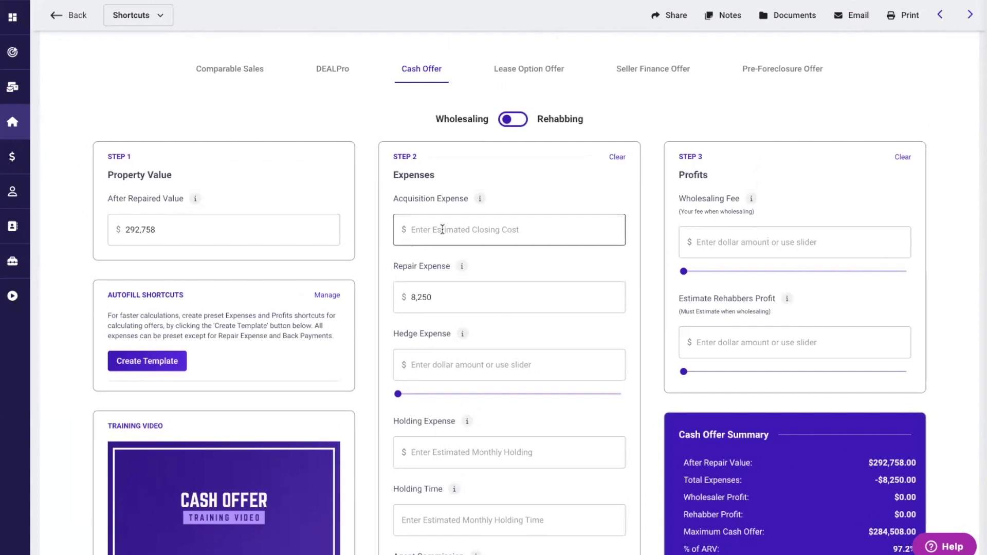
pyautogui.click(520, 121)
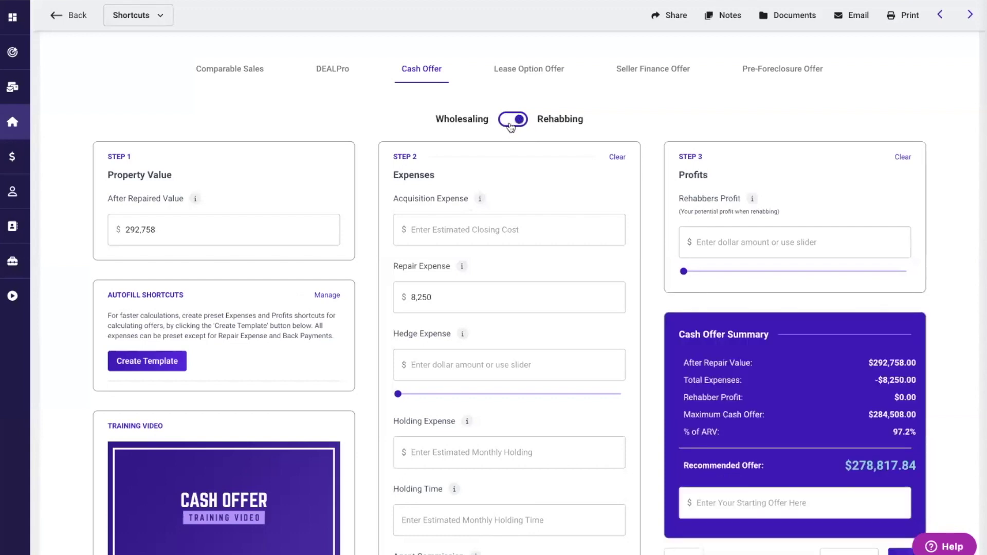
pyautogui.click(511, 122)
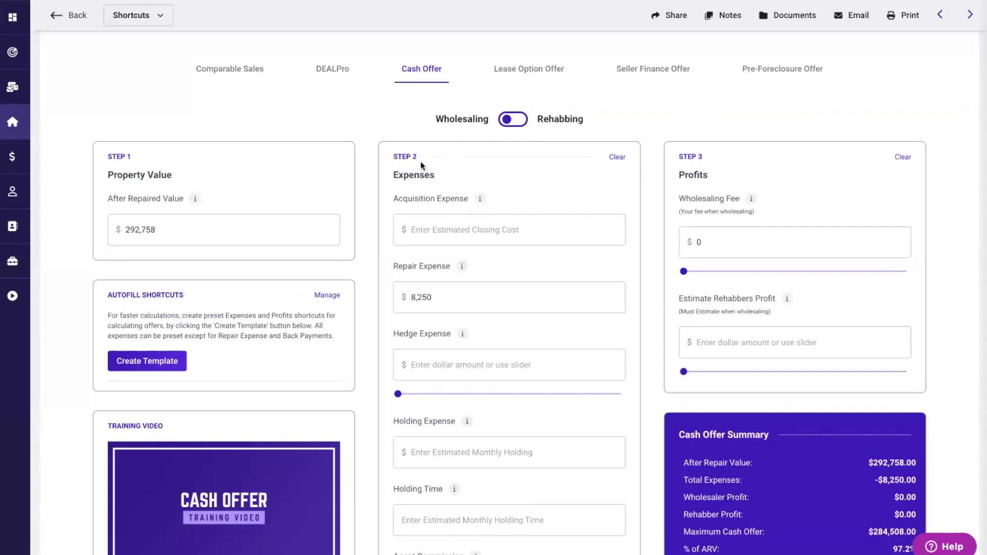
# - Set the wholesaling fee to $4,391 and the rehabber profit to $43,914
pyautogui.scroll(-1, 384, 276)
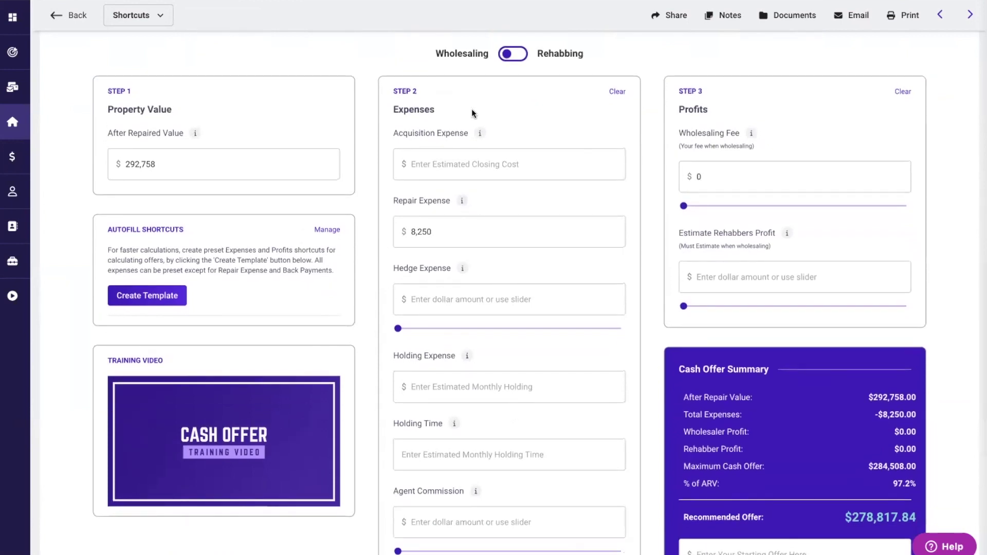
pyautogui.scroll(-3, 454, 337)
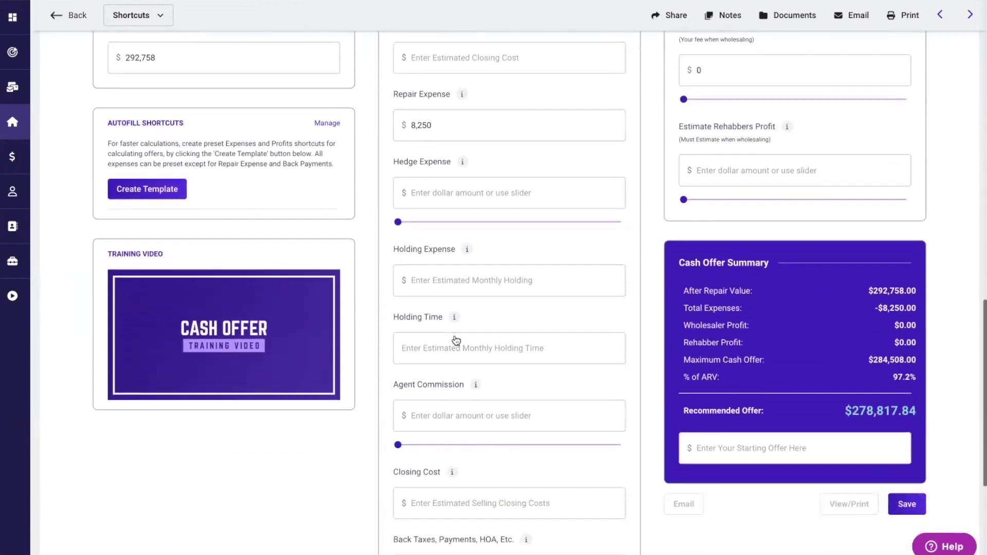
pyautogui.scroll(-4, 454, 337)
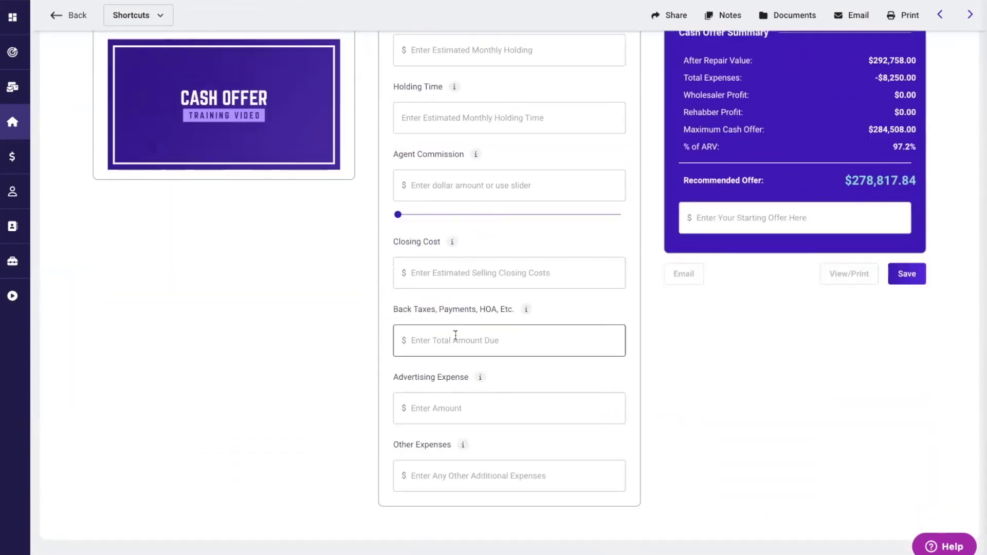
pyautogui.scroll(8, 455, 335)
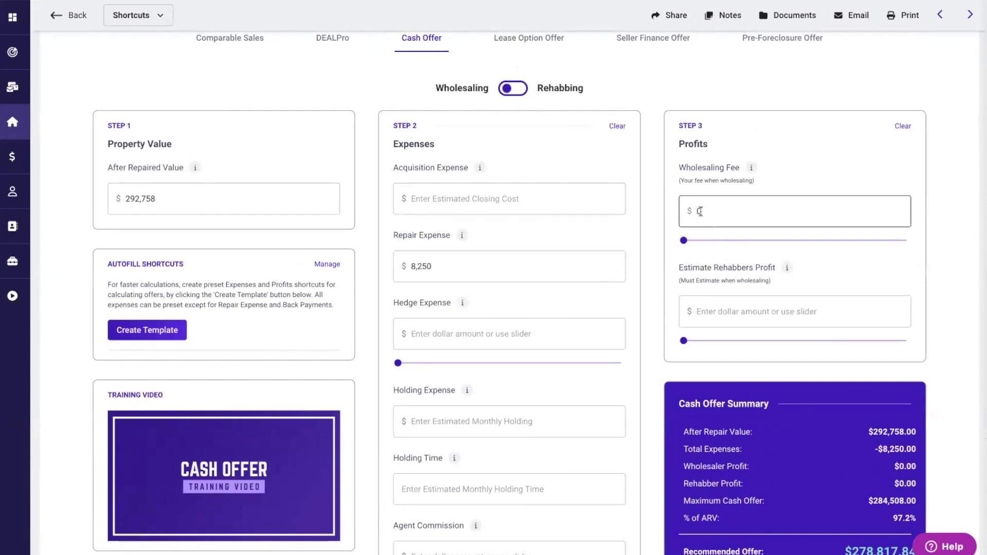
pyautogui.moveTo(683, 240)
pyautogui.mouseDown()
pyautogui.moveTo(740, 246)
pyautogui.moveTo(700, 246)
pyautogui.mouseUp()
pyautogui.moveTo(683, 340); pyautogui.dragTo(752, 338)
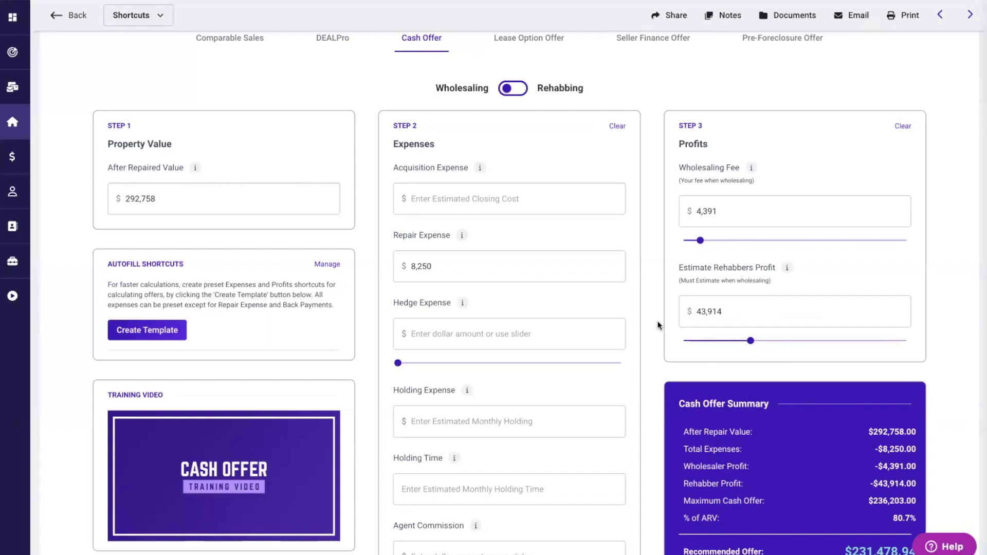
pyautogui.scroll(2, 657, 324)
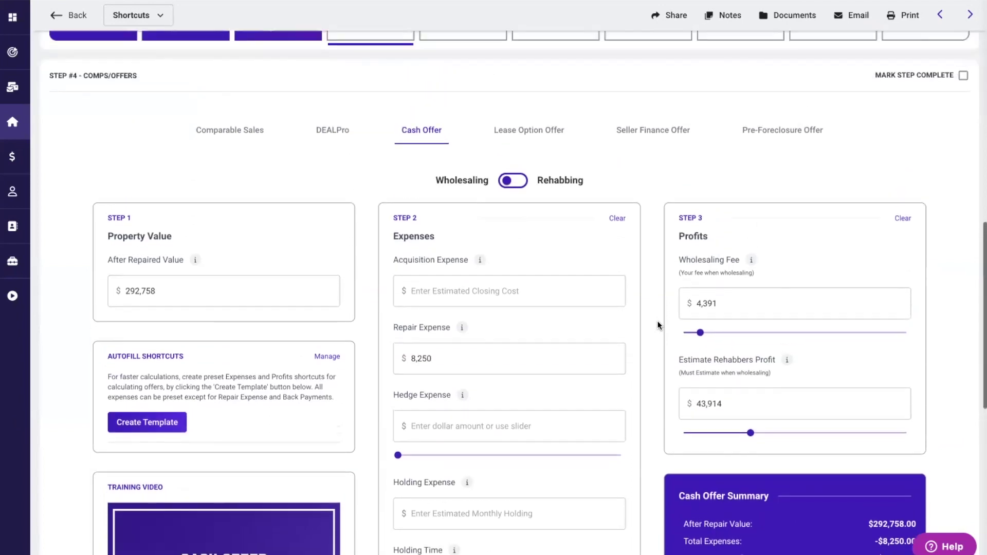
# - View the Lease Option and Seller Finance offer forms, ending on Pre-Foreclosure Offer
pyautogui.click(531, 135)
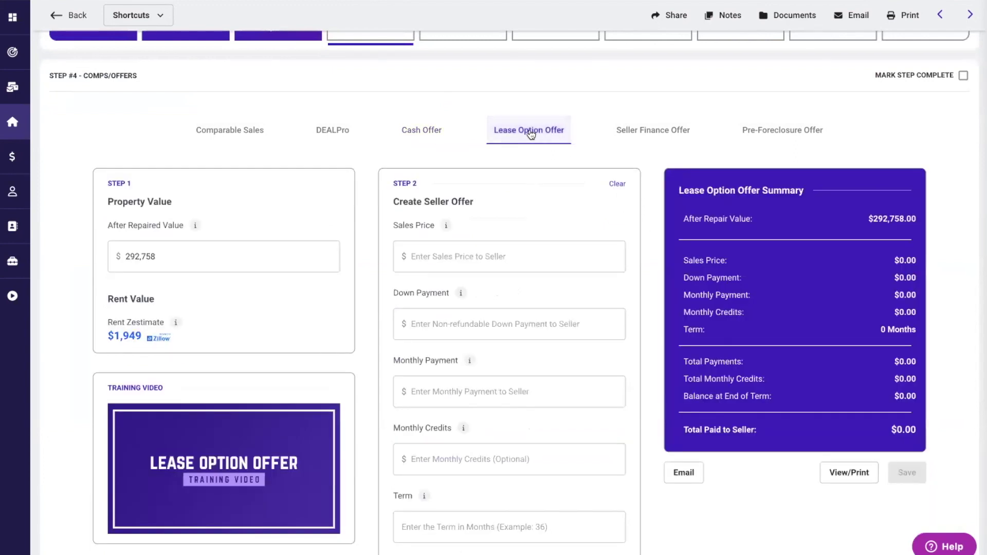
pyautogui.click(653, 135)
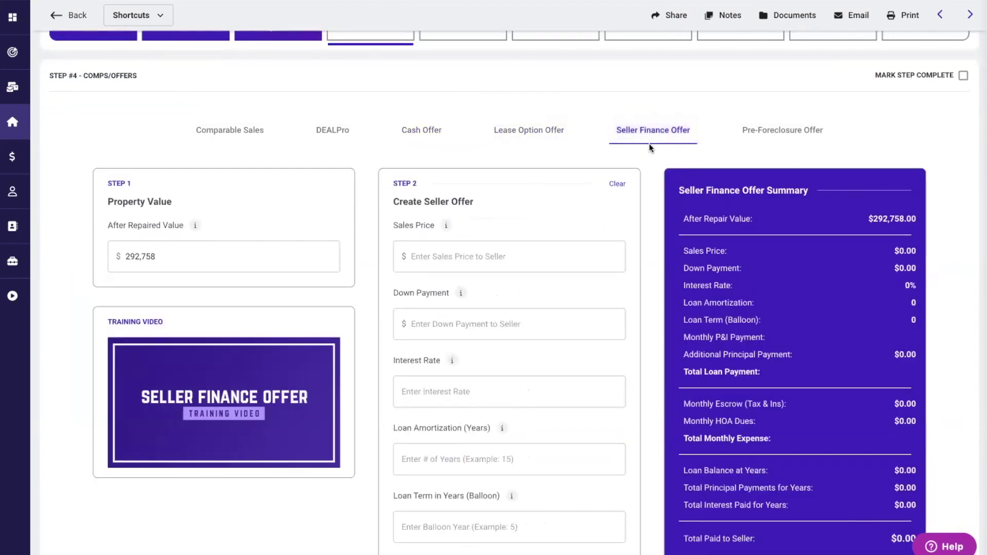
pyautogui.click(777, 132)
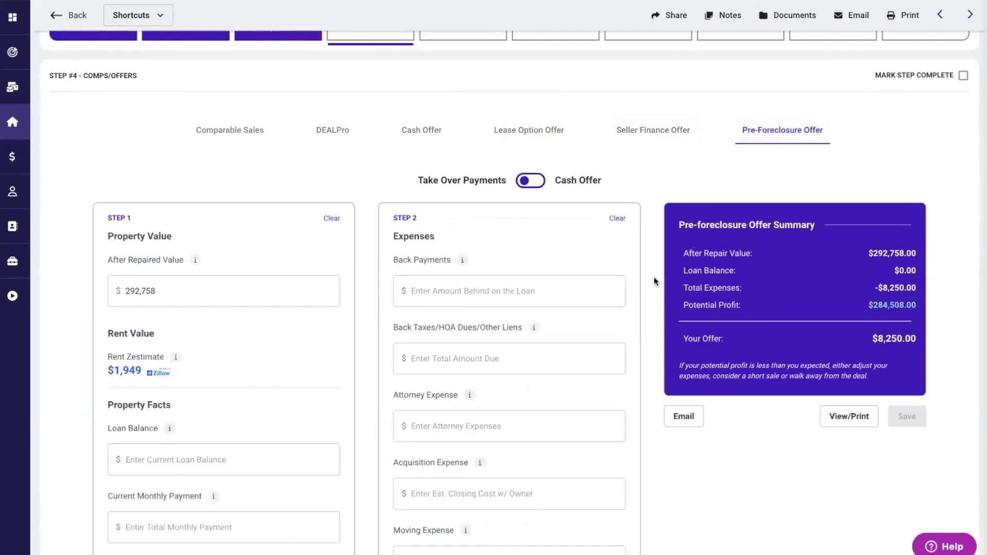
pyautogui.scroll(1, 655, 276)
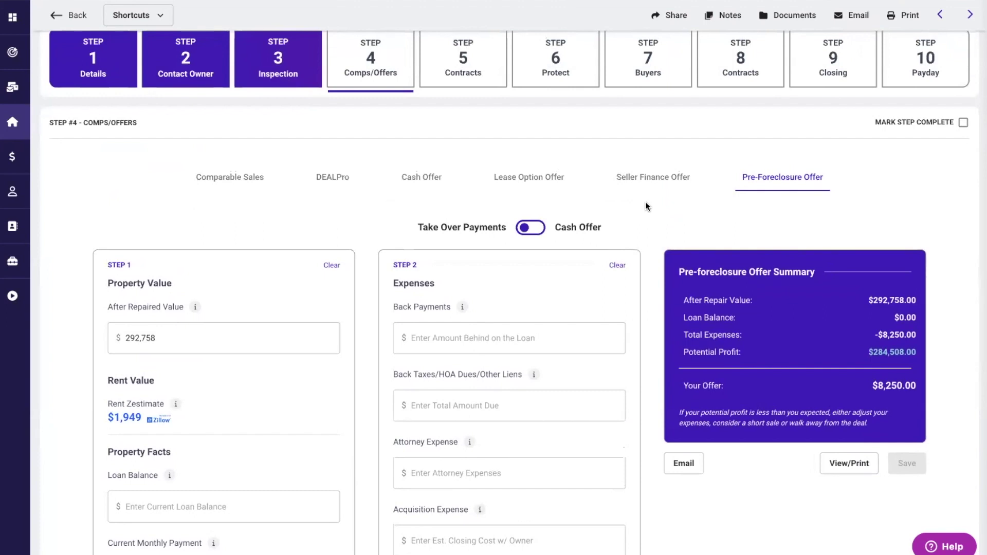
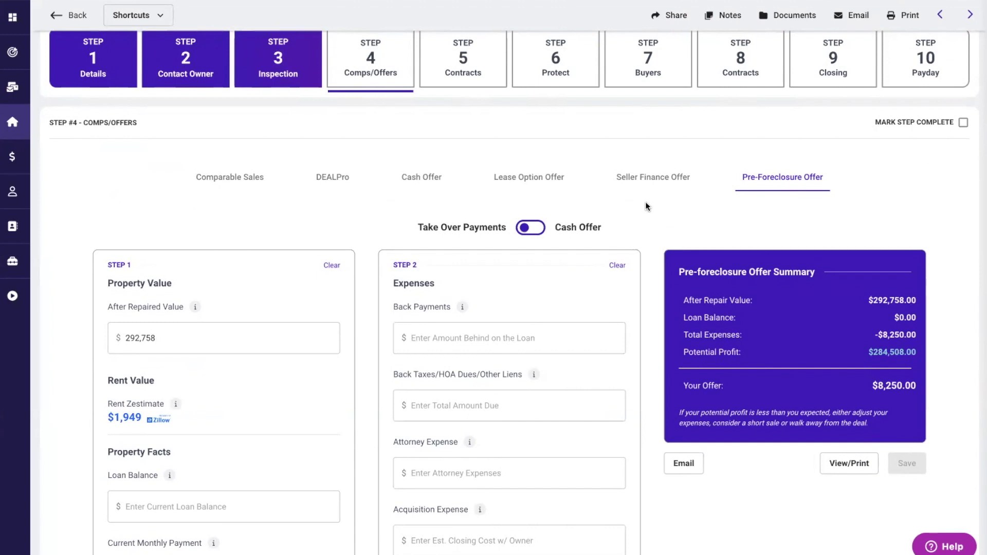
# - Mark Step 4 Comps/Offers complete and move on to Step 5 Seller Contracts
pyautogui.scroll(2, 646, 206)
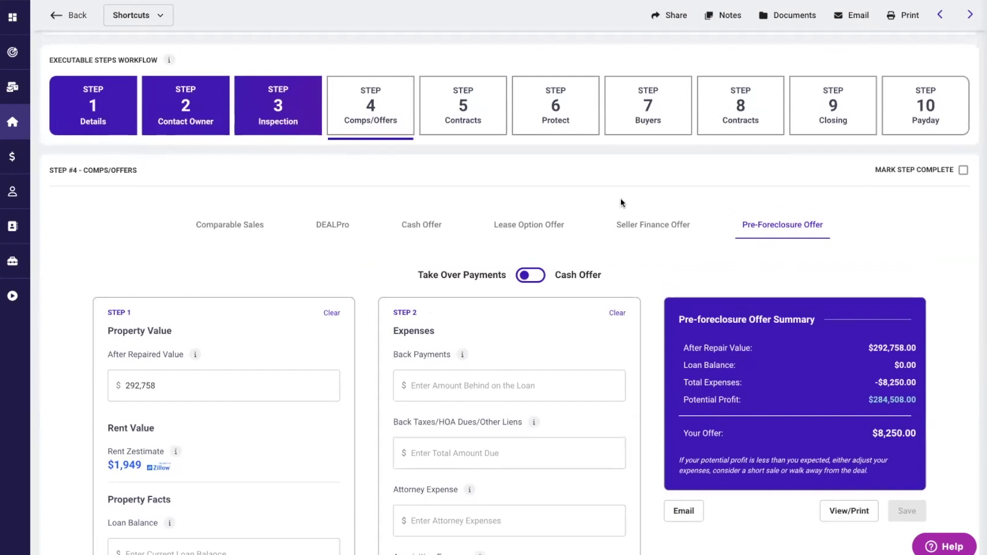
pyautogui.scroll(1, 620, 202)
pyautogui.click(956, 214)
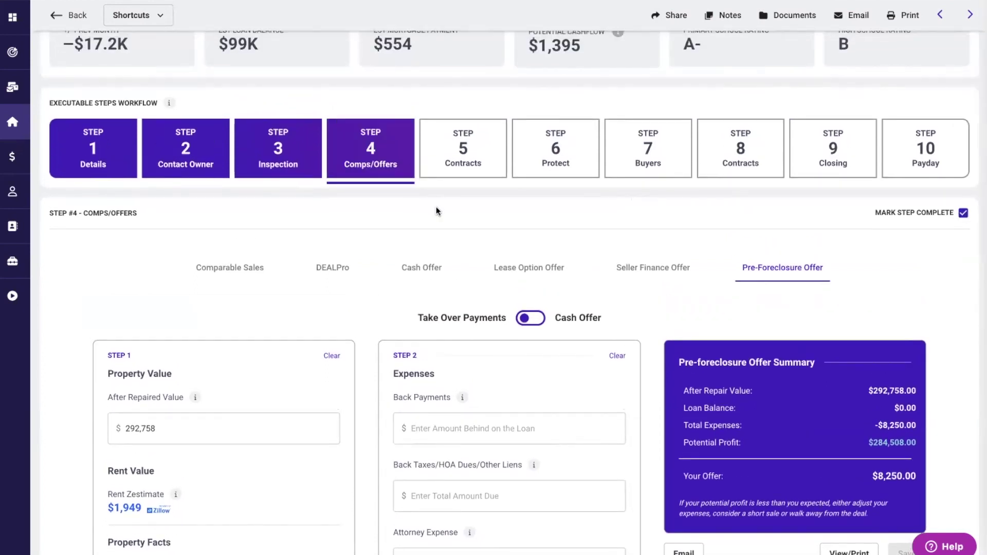
pyautogui.click(462, 161)
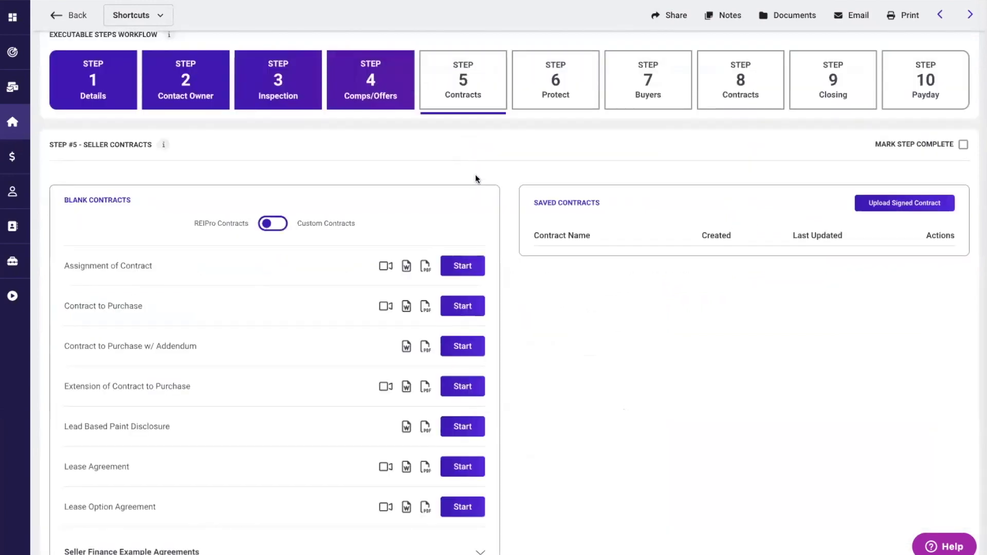
pyautogui.scroll(-1, 502, 304)
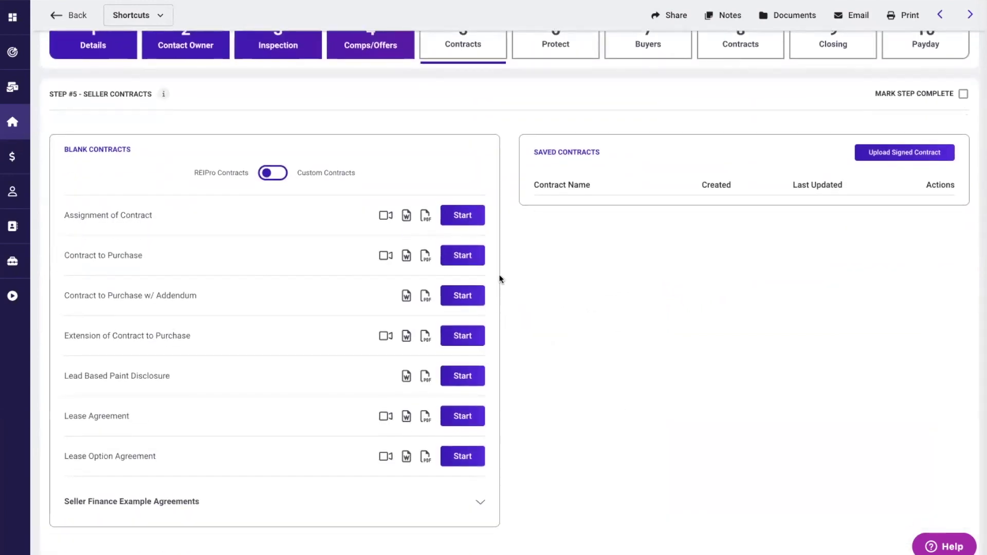
pyautogui.click(462, 257)
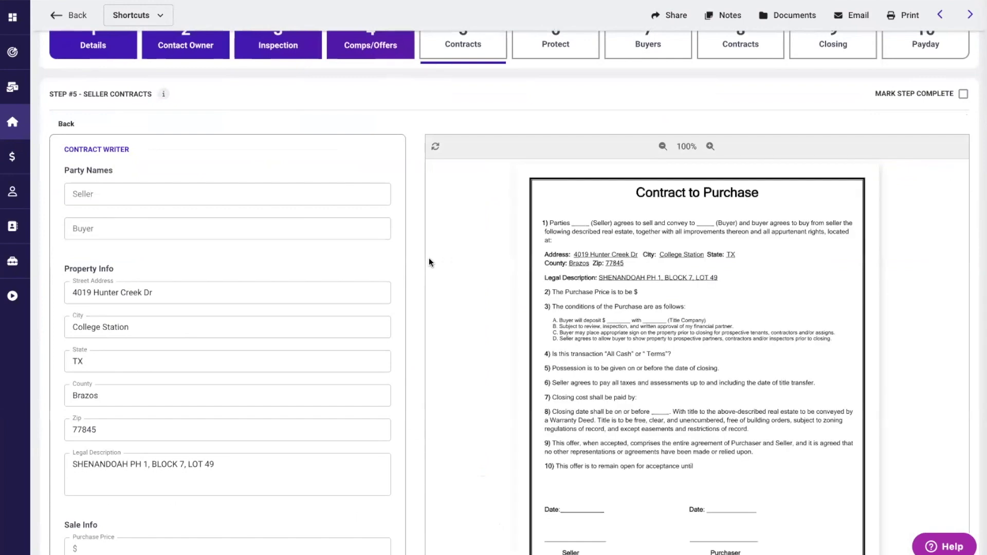
pyautogui.scroll(-1, 418, 276)
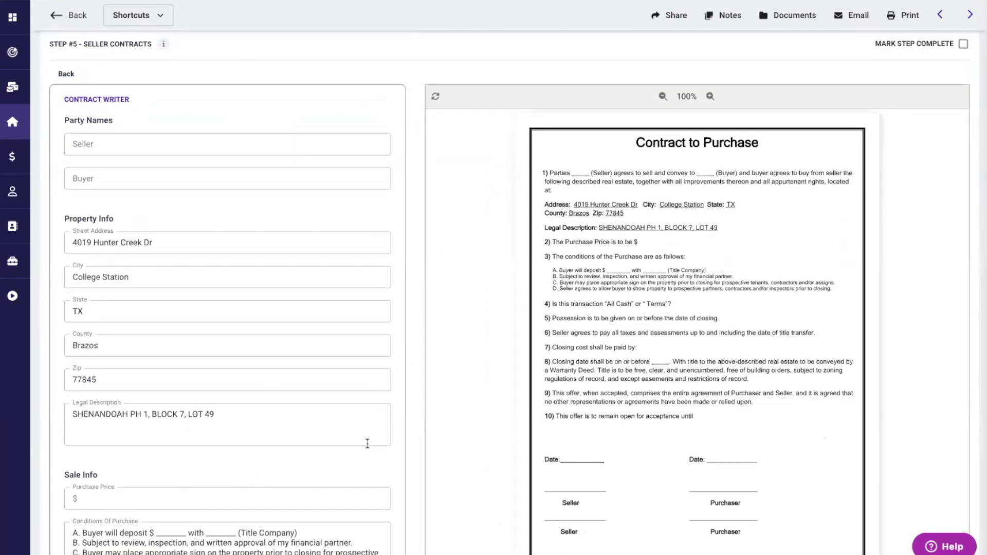
pyautogui.scroll(-3, 406, 411)
pyautogui.scroll(2, 406, 411)
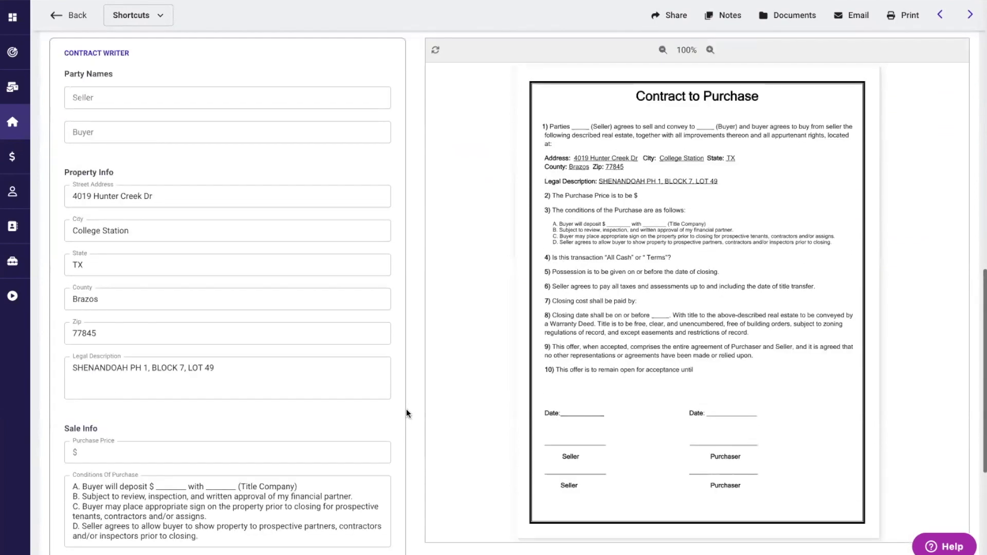
pyautogui.scroll(2, 406, 409)
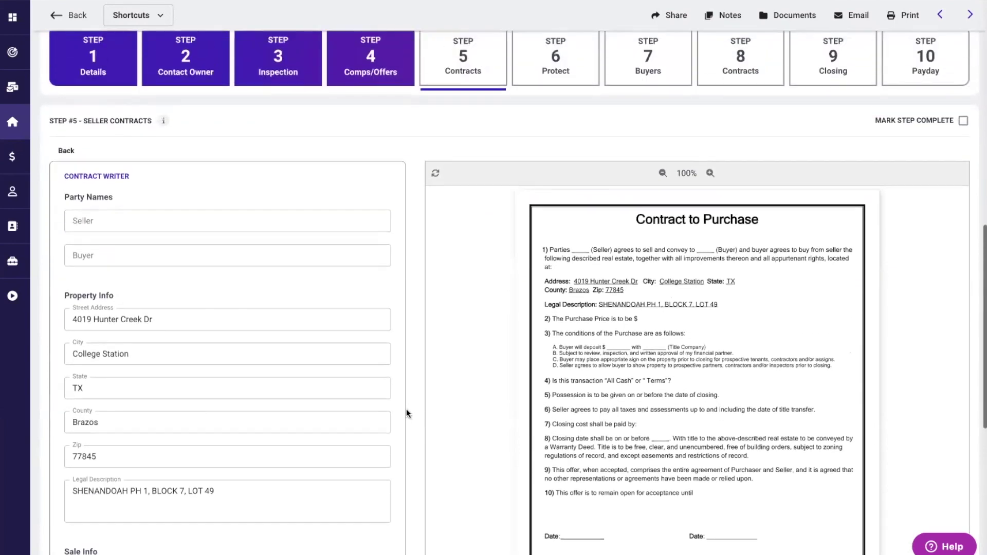
pyautogui.scroll(-1, 406, 411)
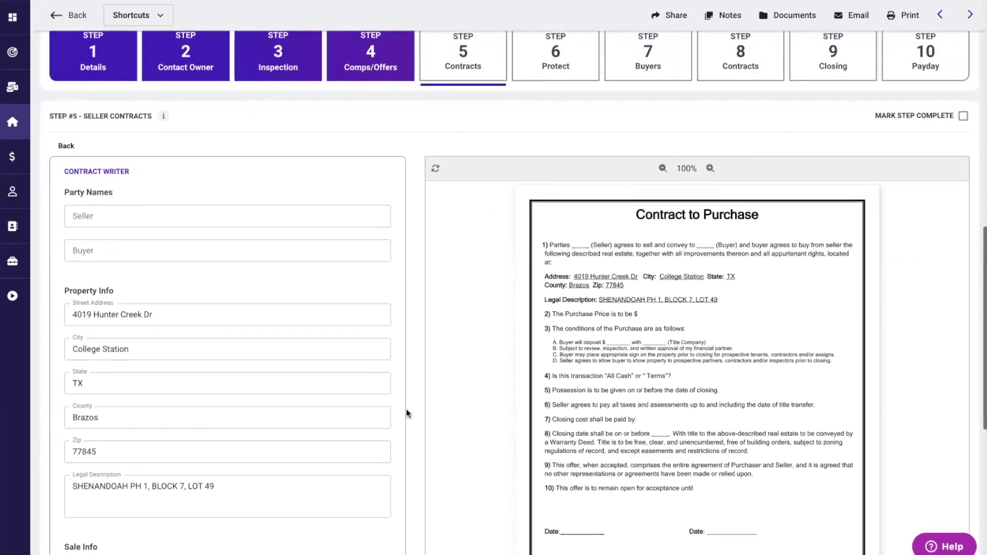
pyautogui.click(67, 138)
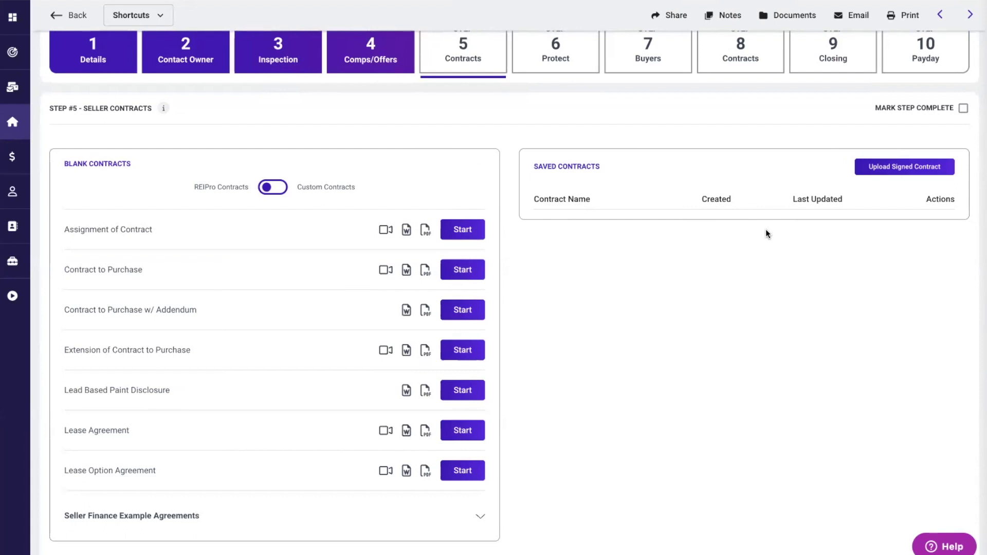
pyautogui.scroll(2, 766, 229)
# - Mark Step 5 Contracts and Step 6 Protect complete, then go to Step 7 Buyers
pyautogui.click(963, 219)
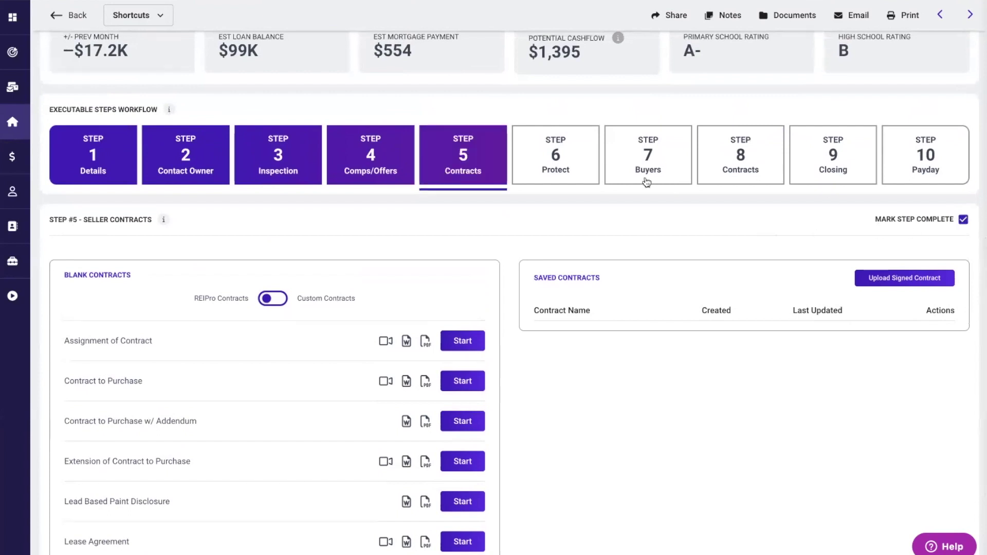
pyautogui.click(563, 160)
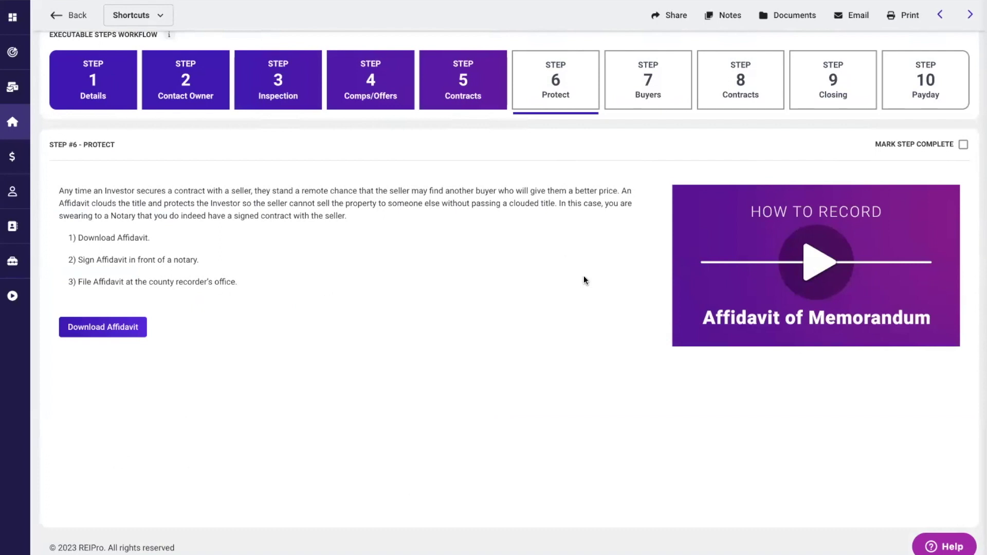
pyautogui.click(963, 144)
pyautogui.click(649, 80)
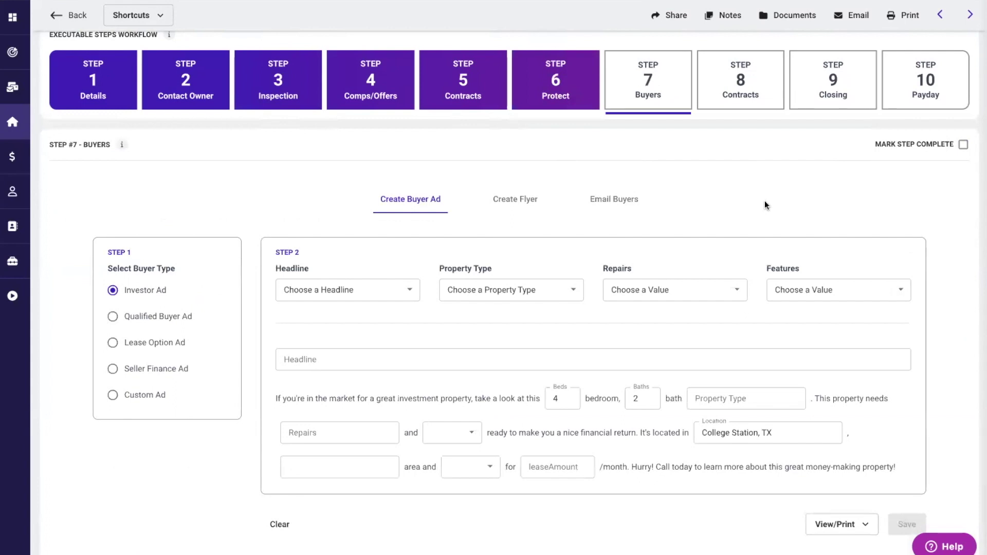
# - Try the Lease Option and Seller Finance buyer ad templates, settling on Investor
pyautogui.scroll(-1, 764, 201)
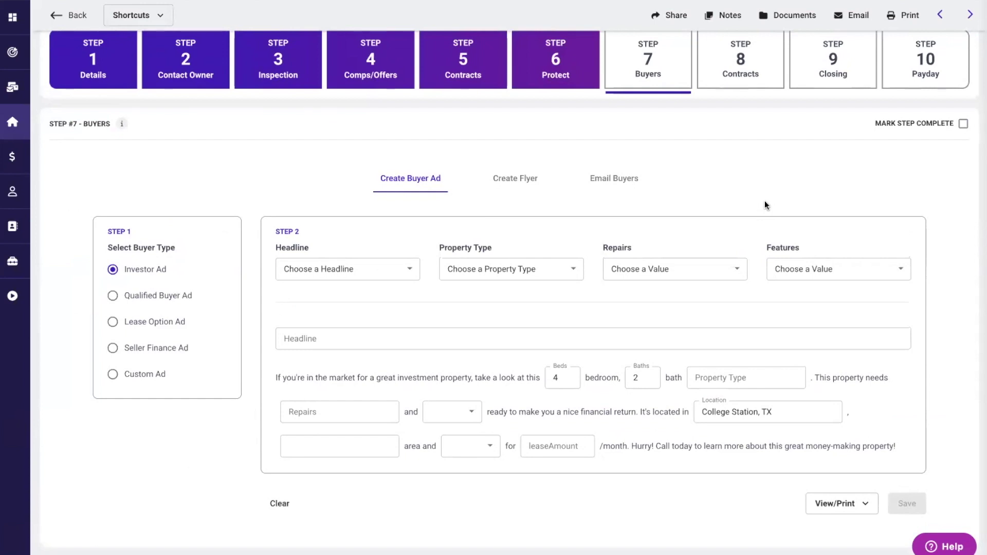
pyautogui.click(113, 322)
pyautogui.click(113, 348)
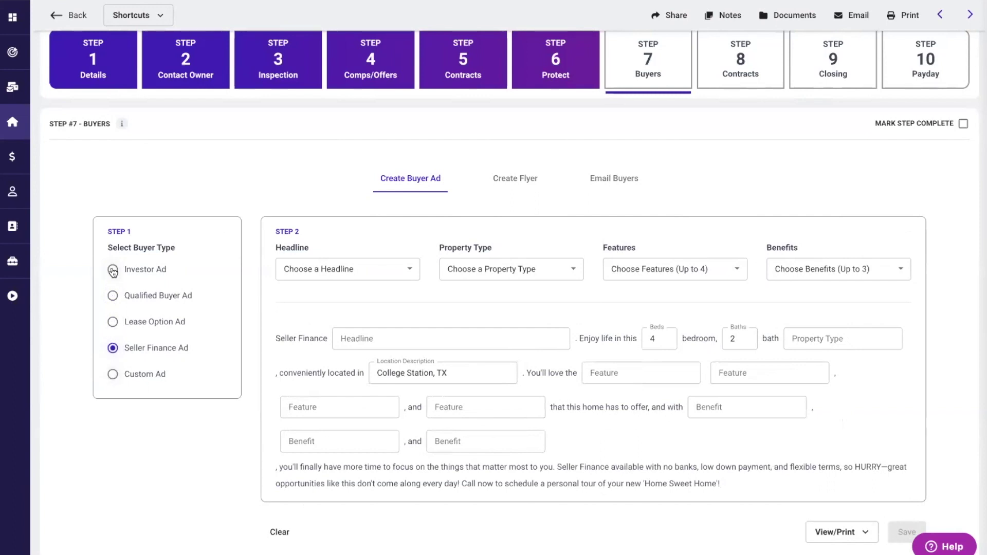
pyautogui.click(113, 270)
# - Set the ad to Handyman Special, single family home, minor repairs, family friendly
pyautogui.click(396, 274)
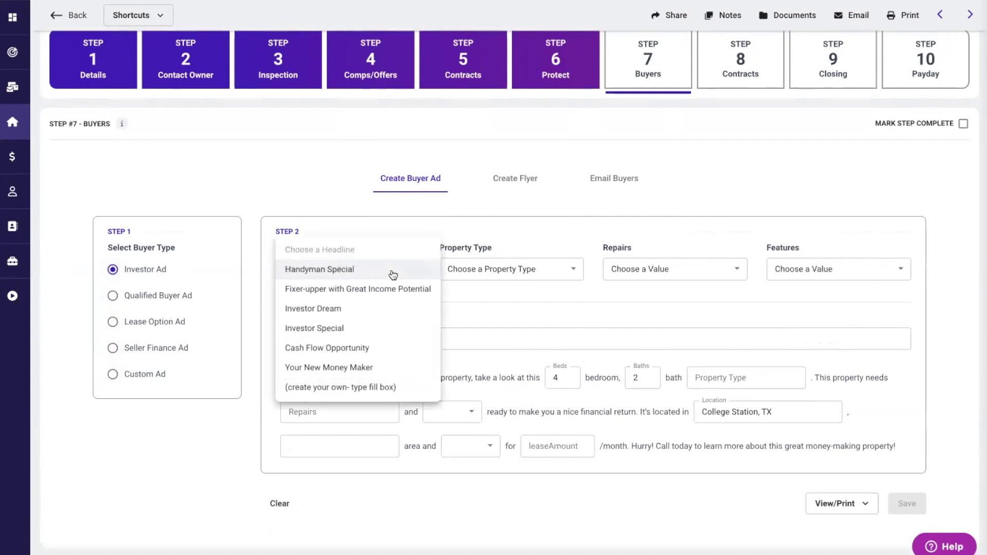
pyautogui.click(335, 269)
pyautogui.click(545, 277)
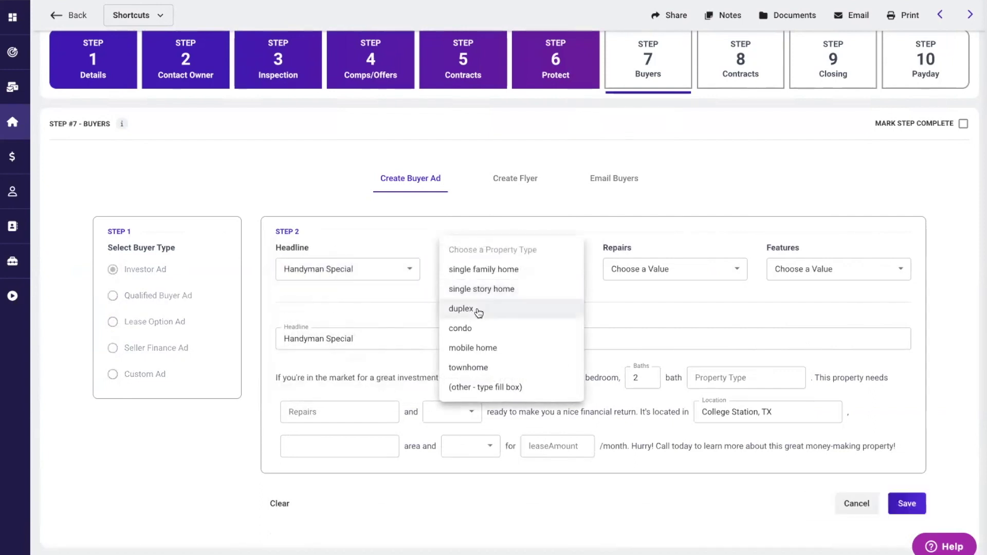
pyautogui.click(488, 268)
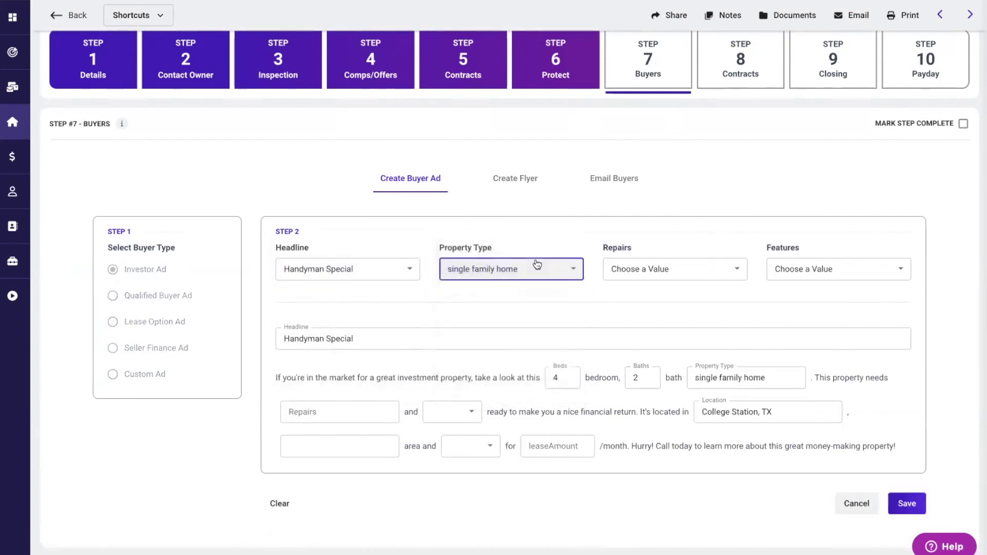
pyautogui.click(692, 271)
pyautogui.click(624, 287)
pyautogui.click(875, 279)
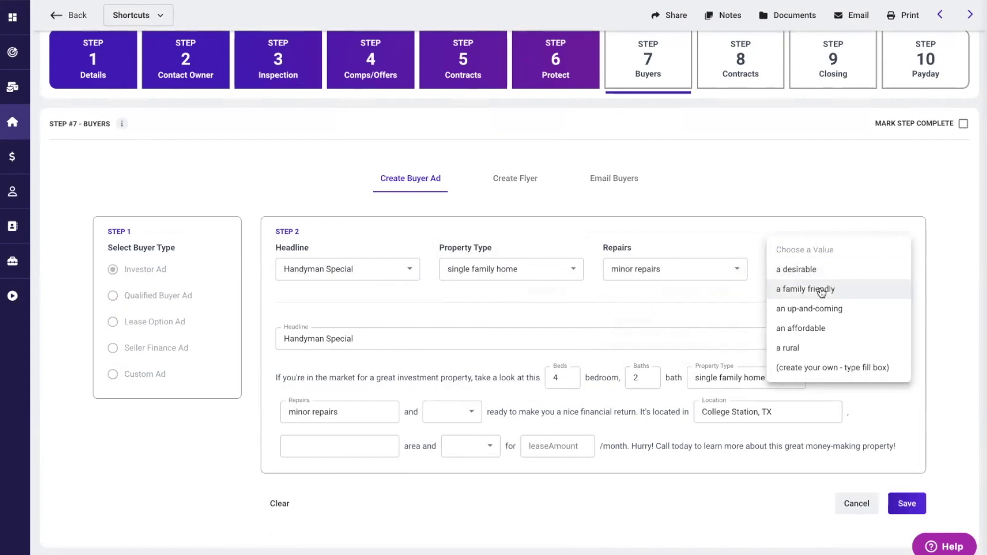
pyautogui.click(820, 291)
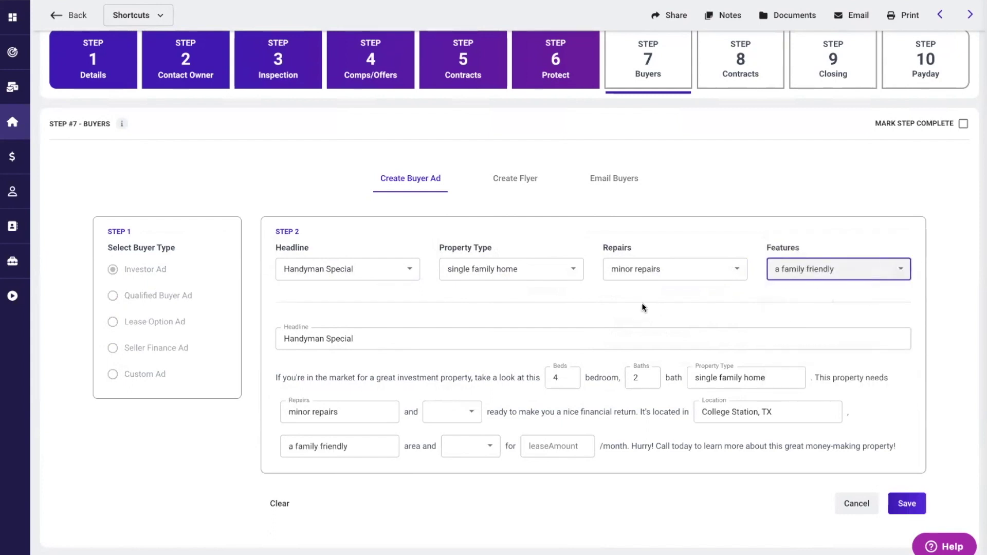
# - Finish the ad wording with 'is' and 'would rent' for 2000 a month
pyautogui.scroll(-1, 642, 305)
pyautogui.click(473, 393)
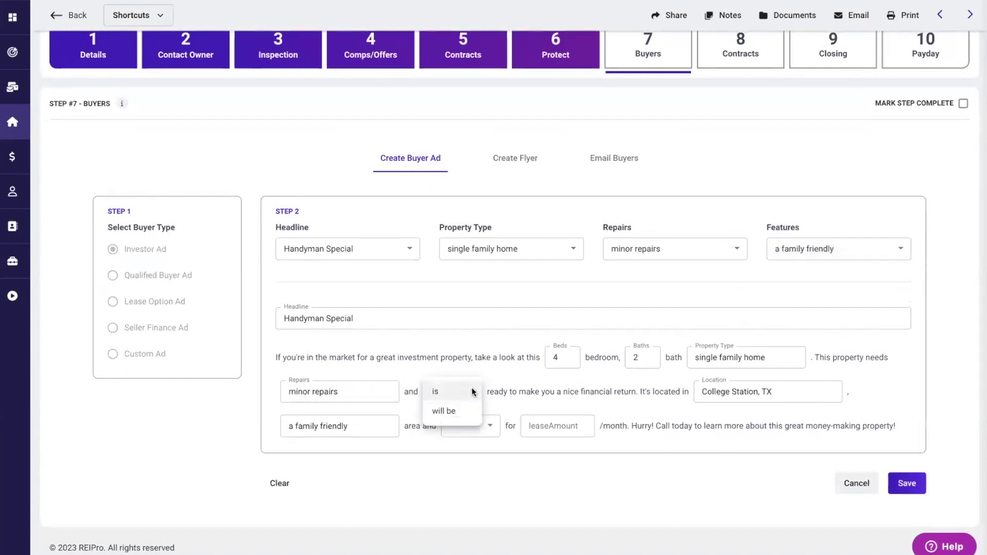
pyautogui.click(444, 398)
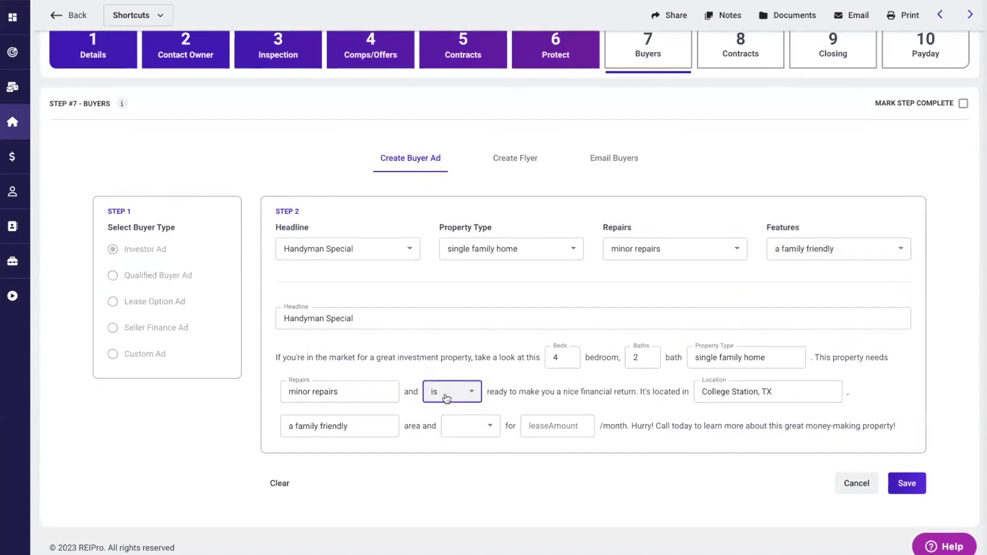
pyautogui.click(479, 428)
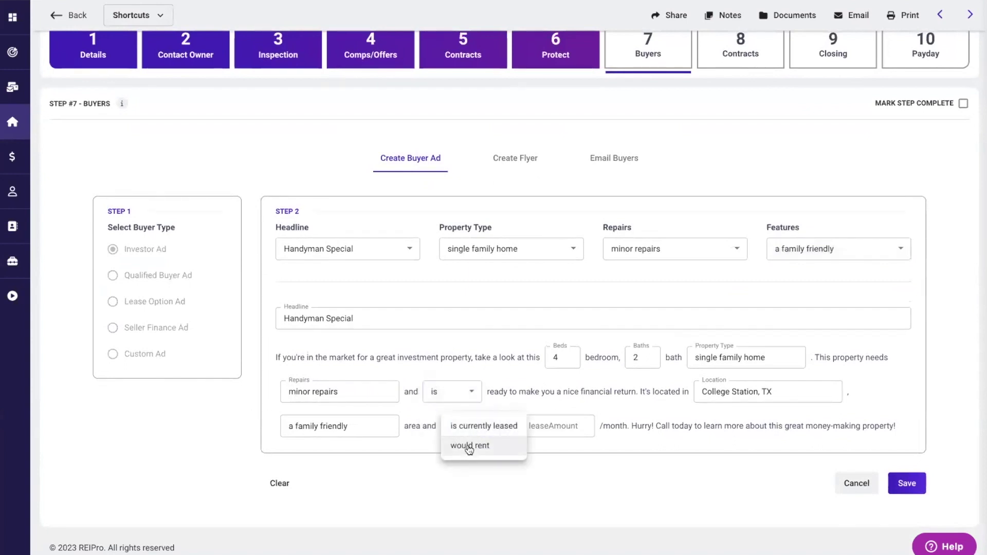
pyautogui.click(467, 445)
pyautogui.click(547, 423)
pyautogui.write('2800')
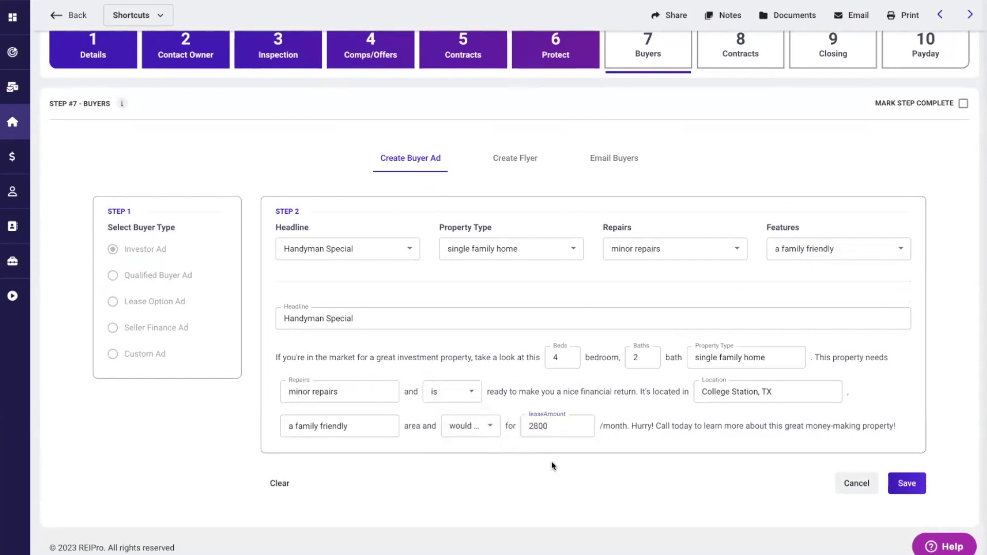
pyautogui.scroll(6, 551, 461)
pyautogui.scroll(-7, 569, 222)
pyautogui.doubleClick(549, 424)
pyautogui.write('2000')
# - Save the Investor ad and check the list of printable ads
pyautogui.click(901, 481)
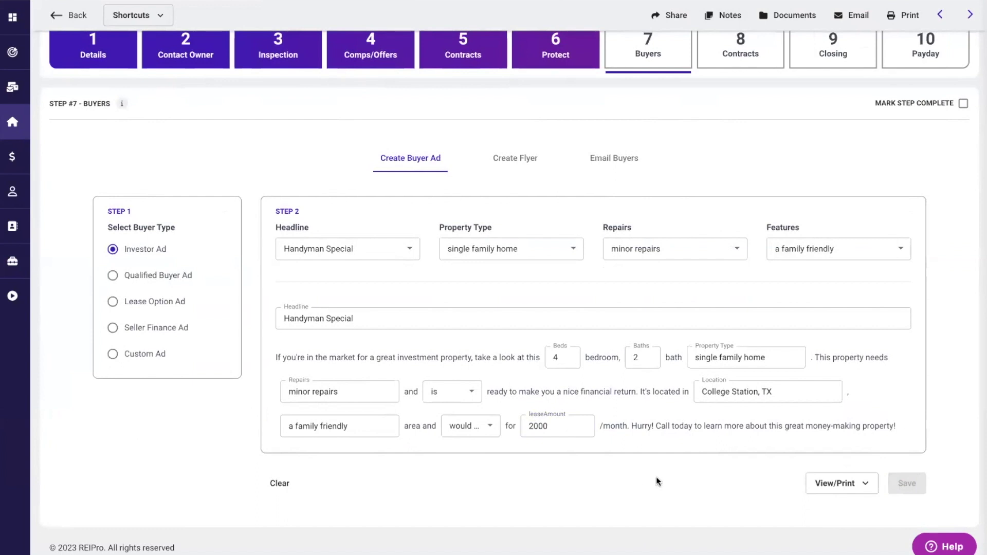
pyautogui.click(866, 483)
pyautogui.click(717, 460)
pyautogui.click(512, 161)
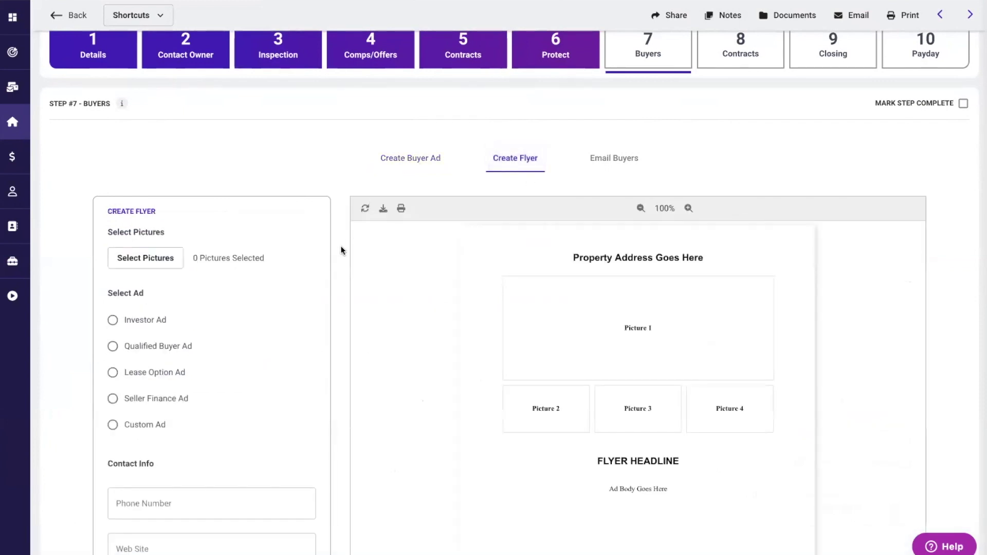
# - Add the house exterior and kitchen photos to the investor flyer
pyautogui.click(148, 259)
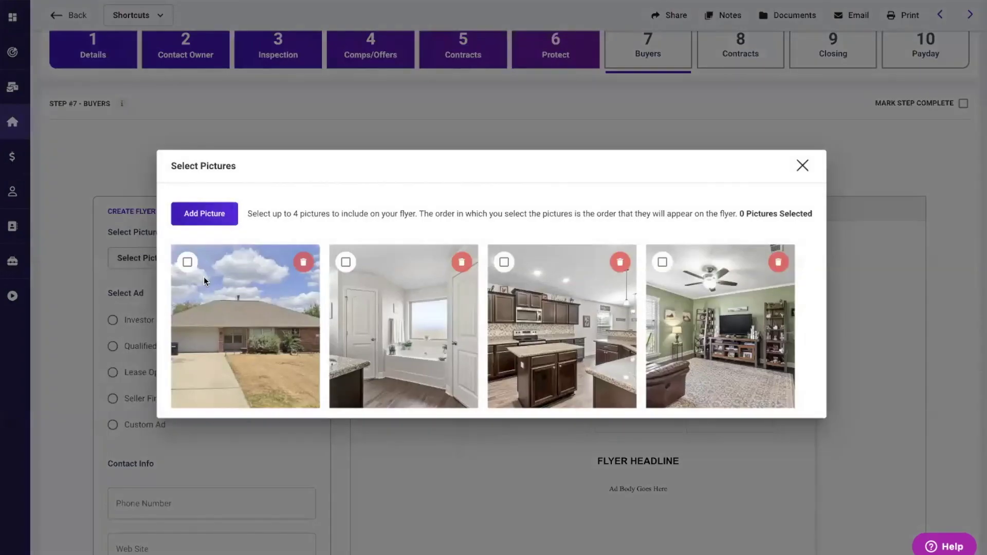
pyautogui.click(187, 262)
pyautogui.click(504, 262)
pyautogui.click(802, 165)
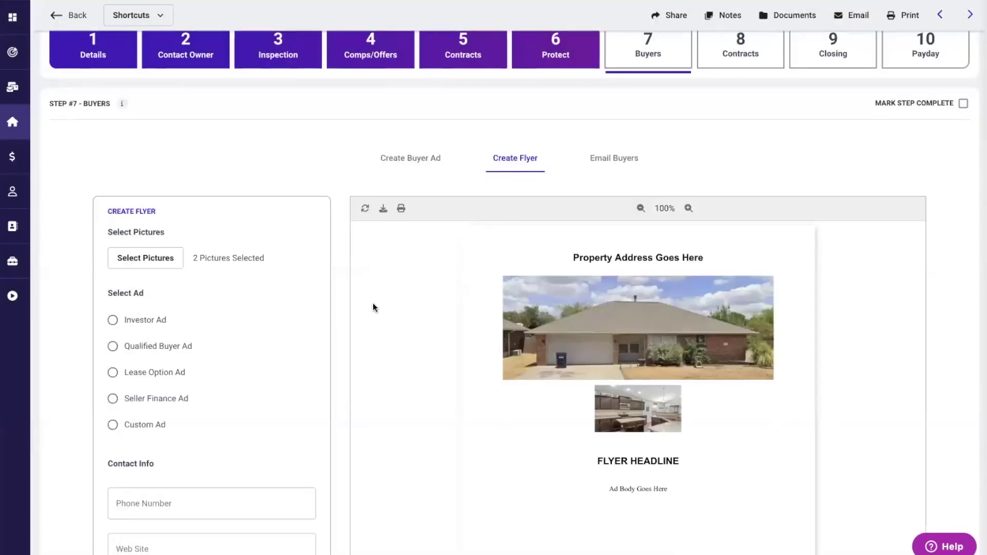
# - Add the bathroom and living room photos to the flyer as well
pyautogui.scroll(-1, 373, 305)
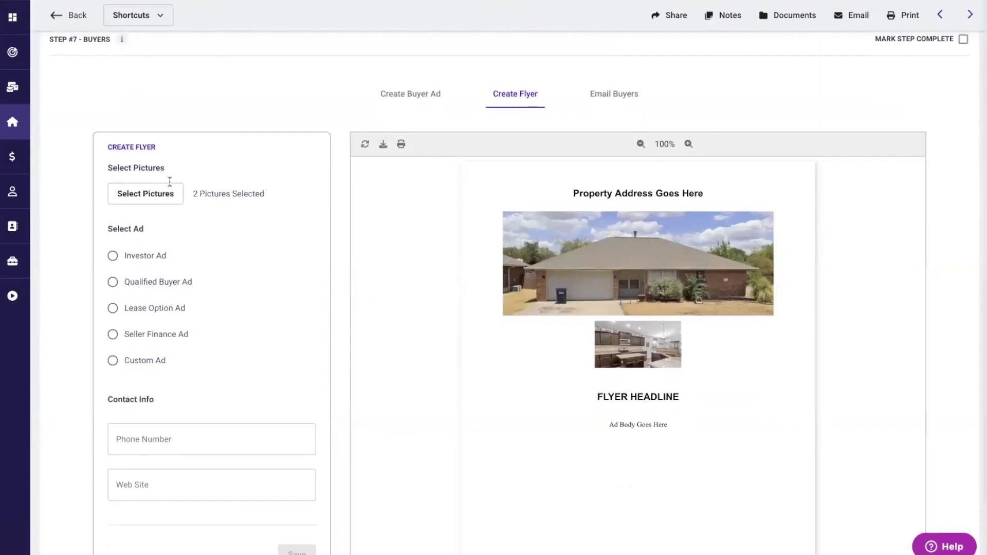
pyautogui.click(131, 194)
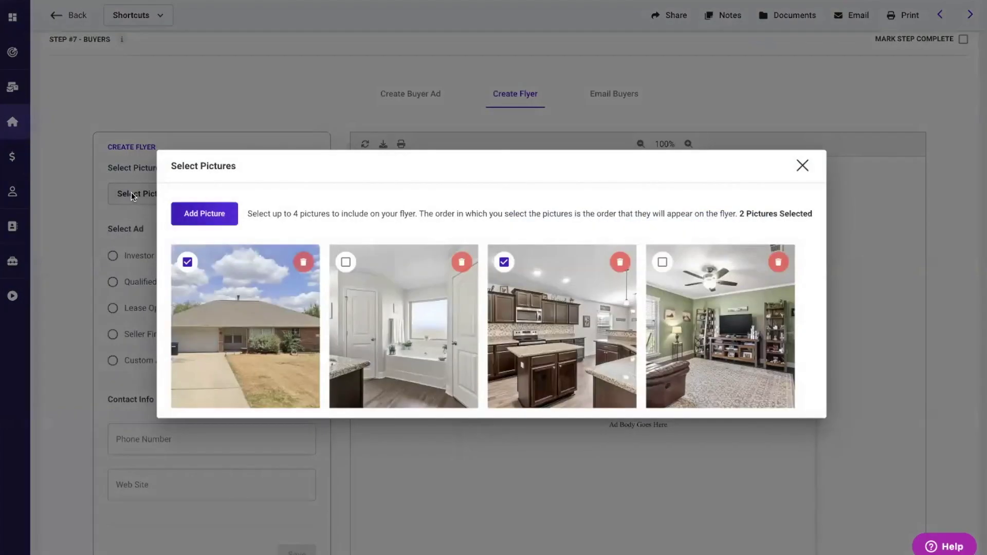
pyautogui.click(346, 263)
pyautogui.click(662, 262)
pyautogui.click(802, 165)
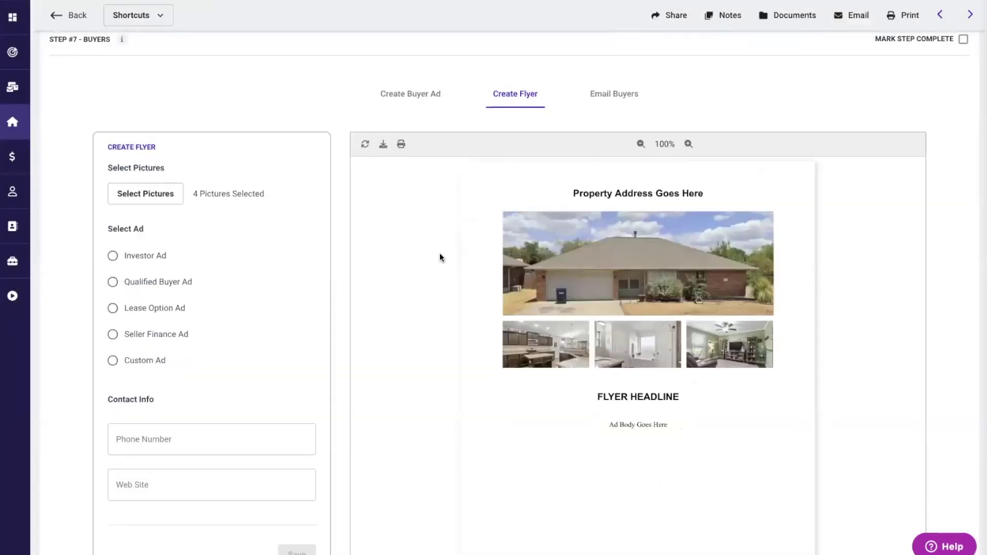
# - Fill the flyer with the Investor Handyman Special ad text and review the preview
pyautogui.click(113, 258)
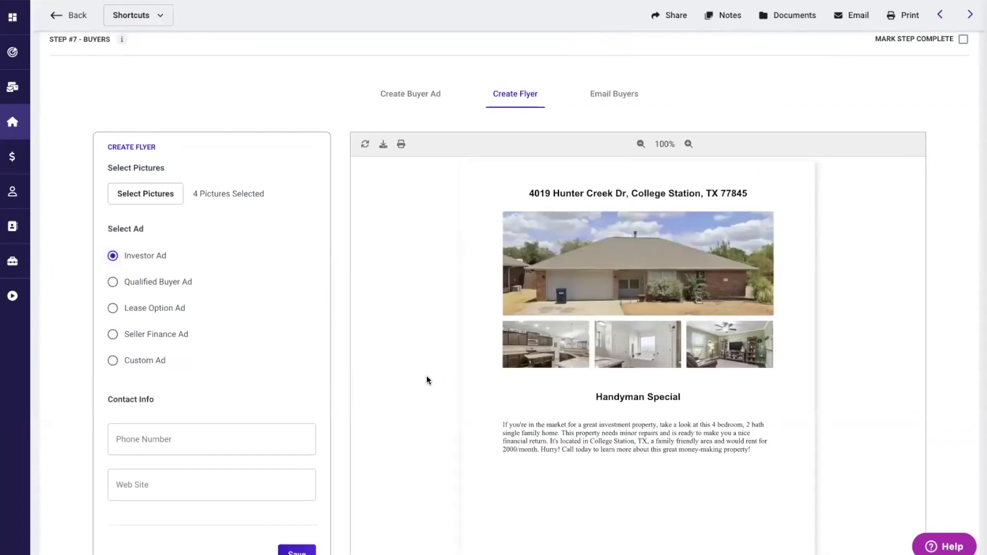
pyautogui.scroll(-1, 426, 376)
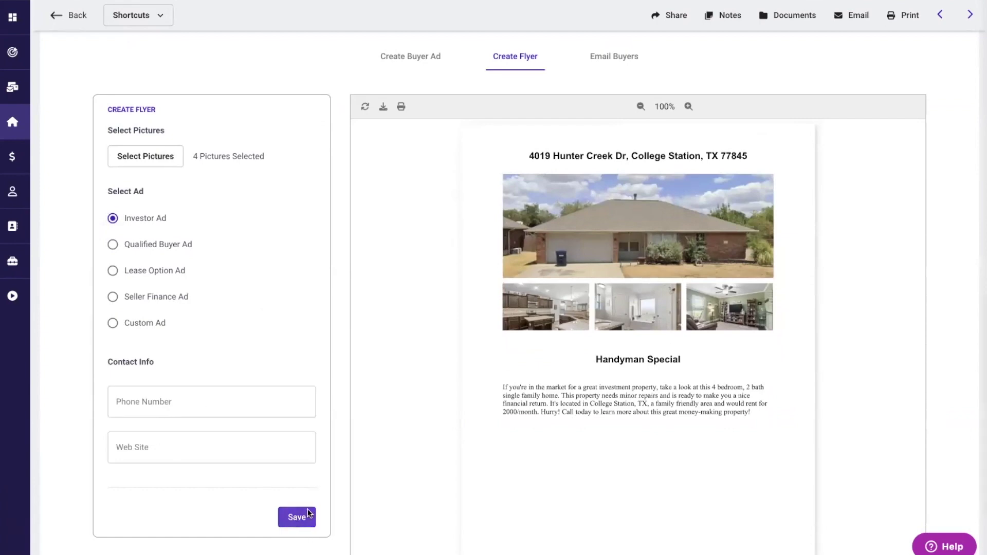
pyautogui.scroll(-1, 377, 480)
pyautogui.scroll(2, 377, 480)
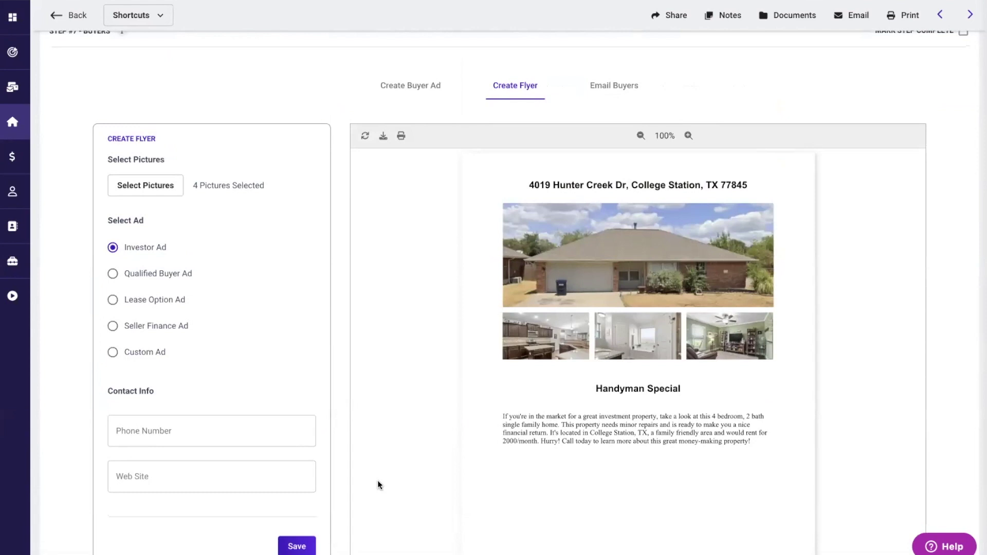
pyautogui.scroll(2, 411, 212)
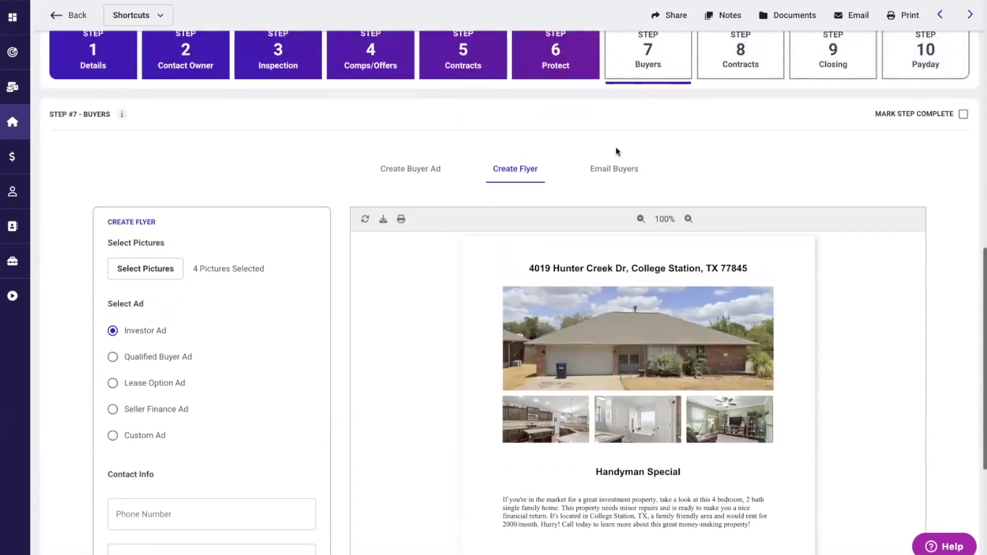
# - On the Email Buyers tab, mark Step 7 Buyers complete, then go to Step 8 Contracts
pyautogui.click(611, 173)
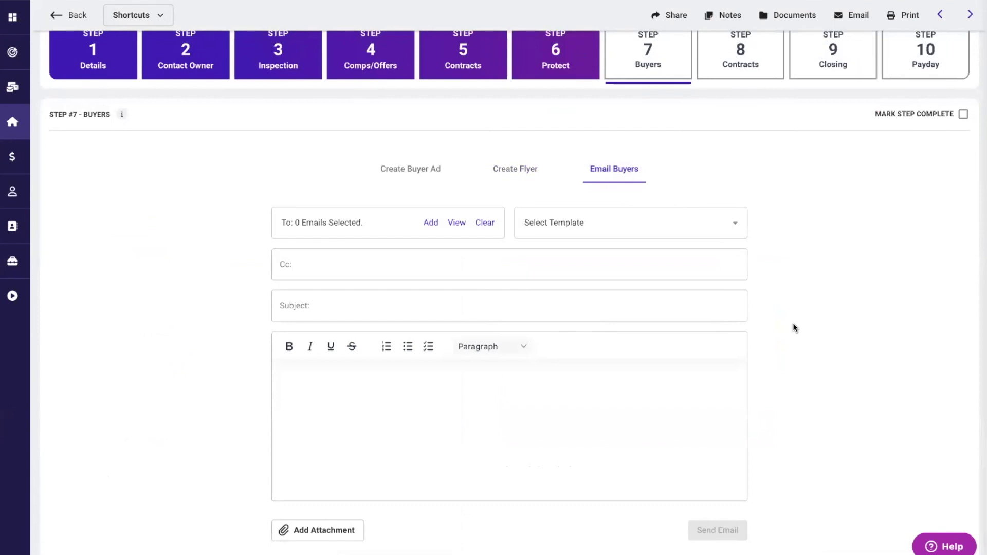
pyautogui.scroll(-1, 793, 323)
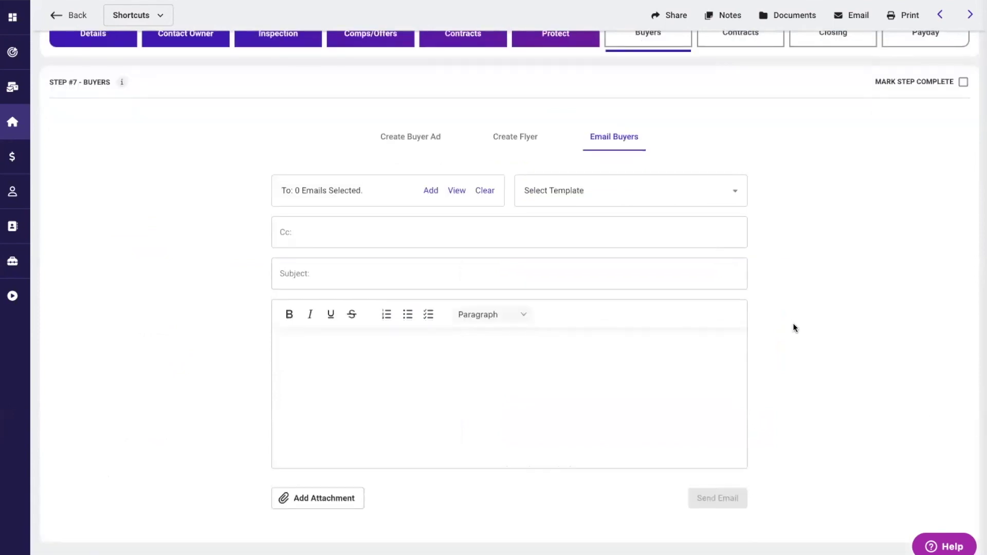
pyautogui.scroll(3, 141, 123)
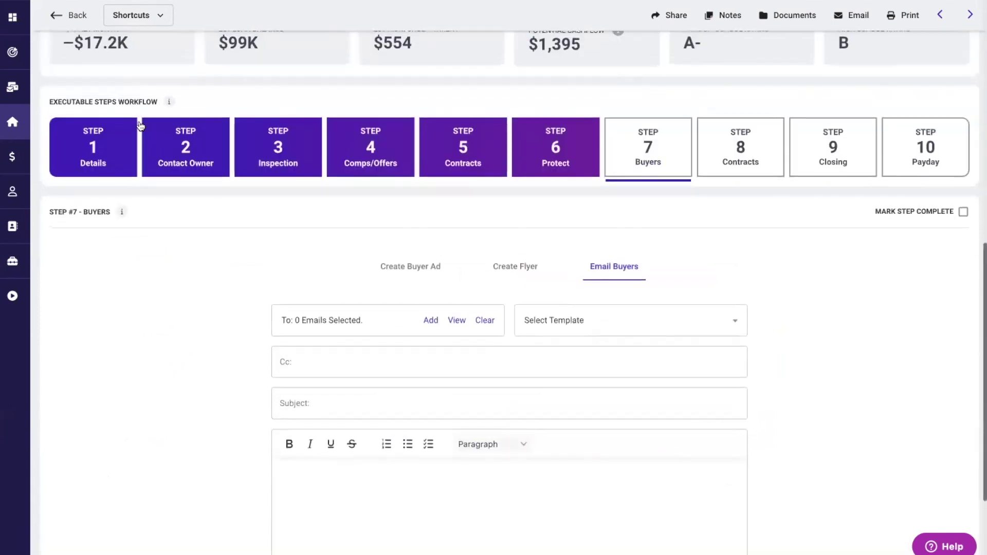
pyautogui.moveTo(24, 113)
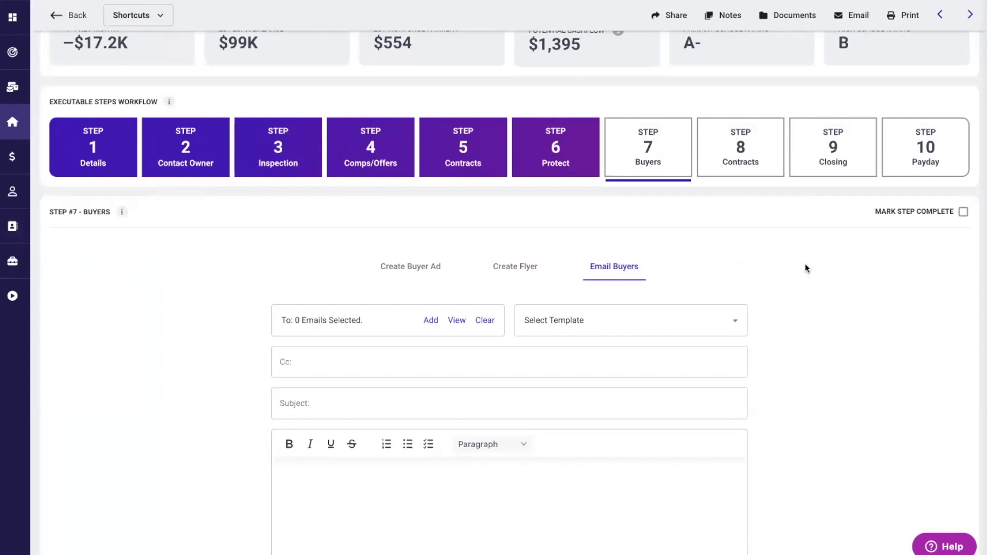
pyautogui.scroll(1, 822, 265)
pyautogui.click(963, 255)
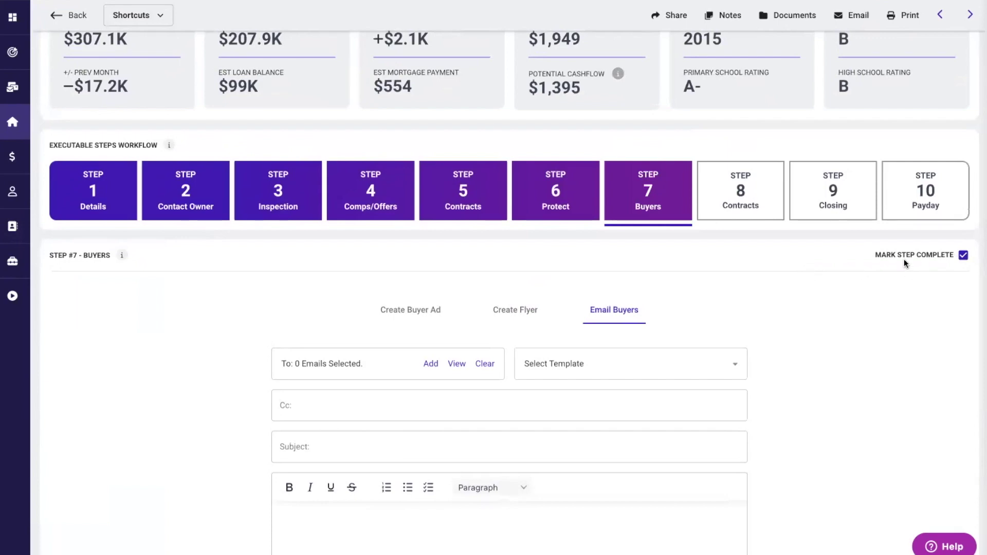
pyautogui.click(737, 186)
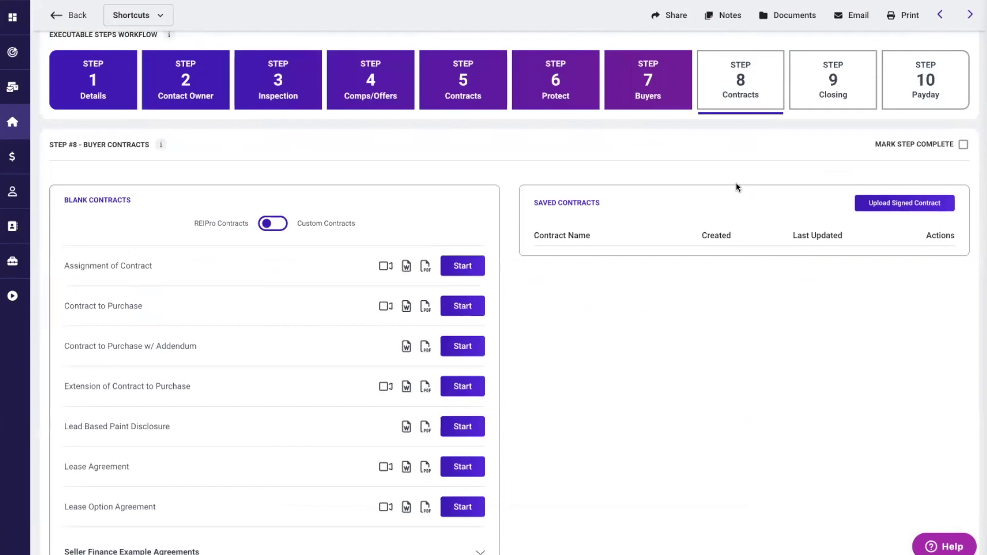
# - Open Step 9 Closing and zoom and pan the title-company map around College Station
pyautogui.click(822, 91)
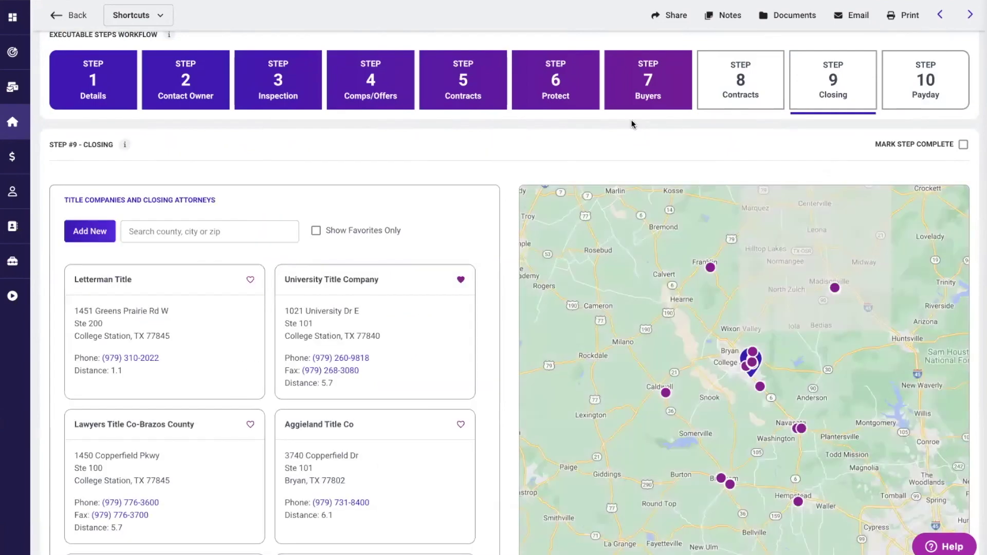
pyautogui.scroll(-1, 502, 242)
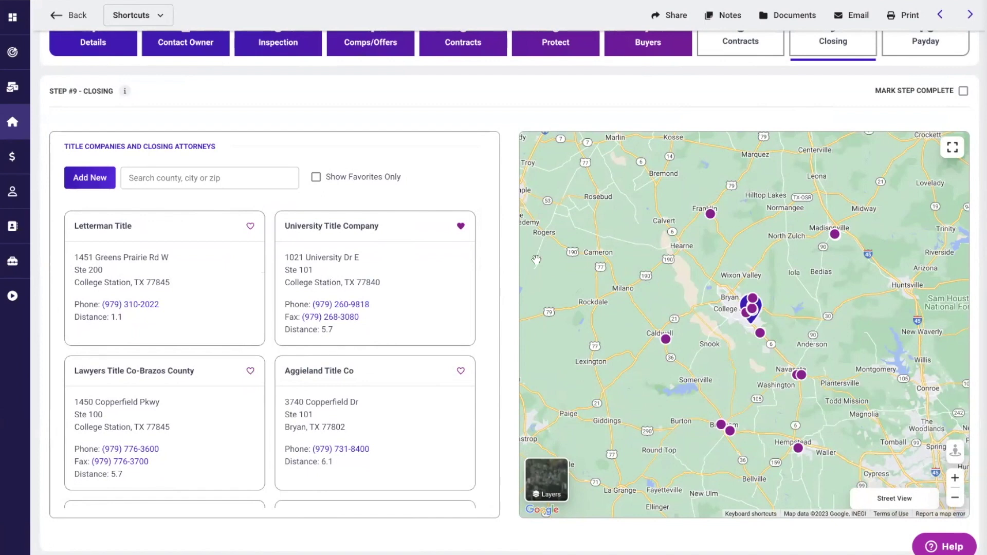
pyautogui.scroll(-1, 488, 296)
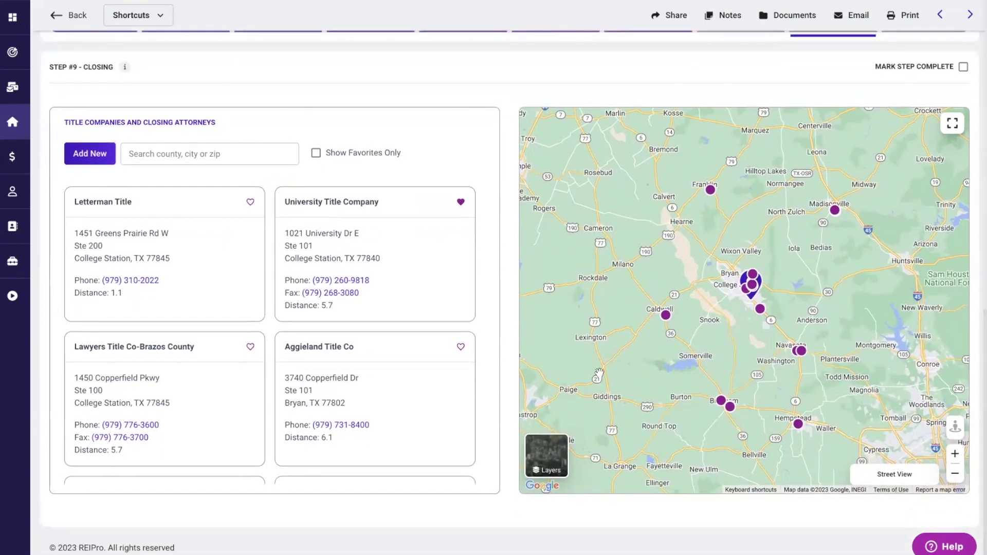
pyautogui.click(954, 454)
pyautogui.moveTo(773, 269); pyautogui.dragTo(722, 272)
pyautogui.moveTo(689, 272)
pyautogui.scroll(1, 494, 190)
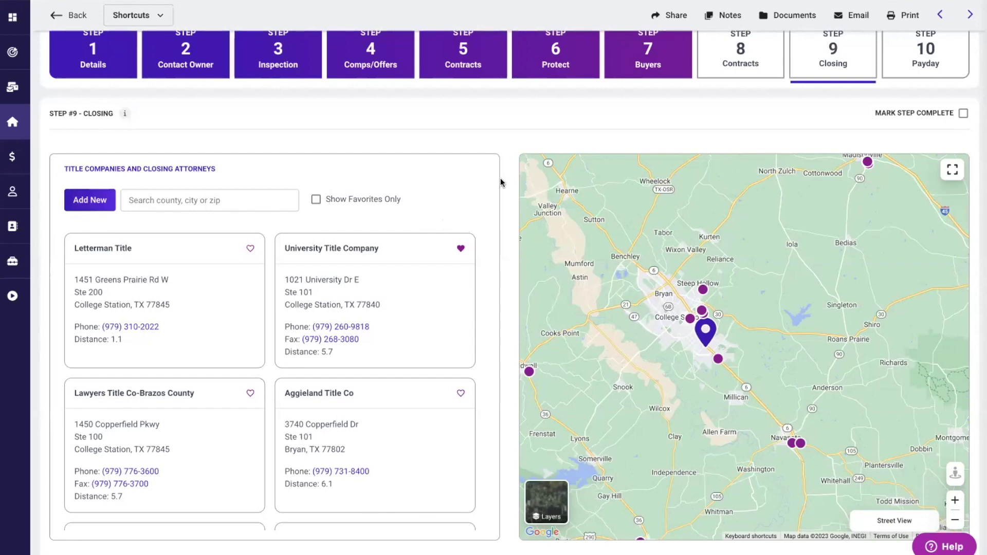
pyautogui.scroll(2, 500, 182)
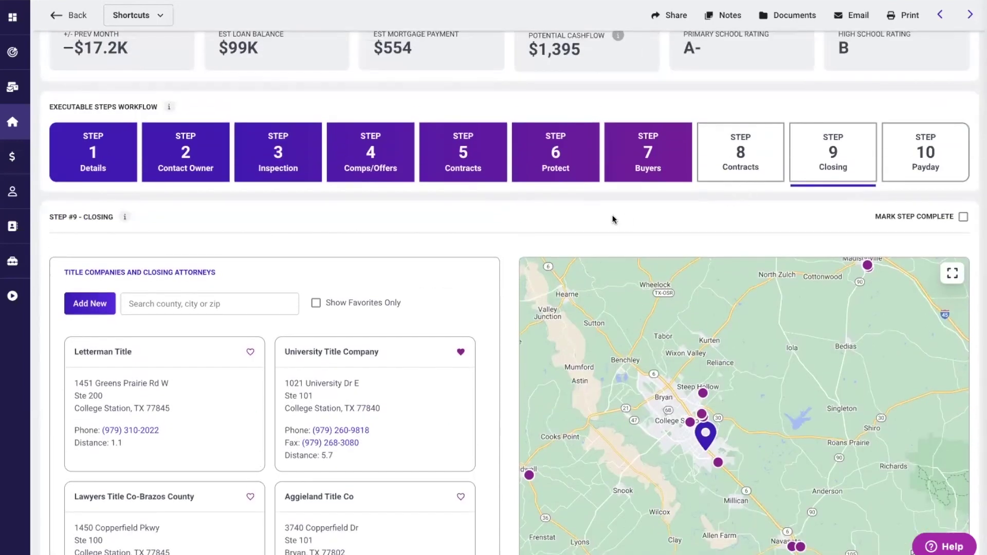
pyautogui.scroll(2, 613, 219)
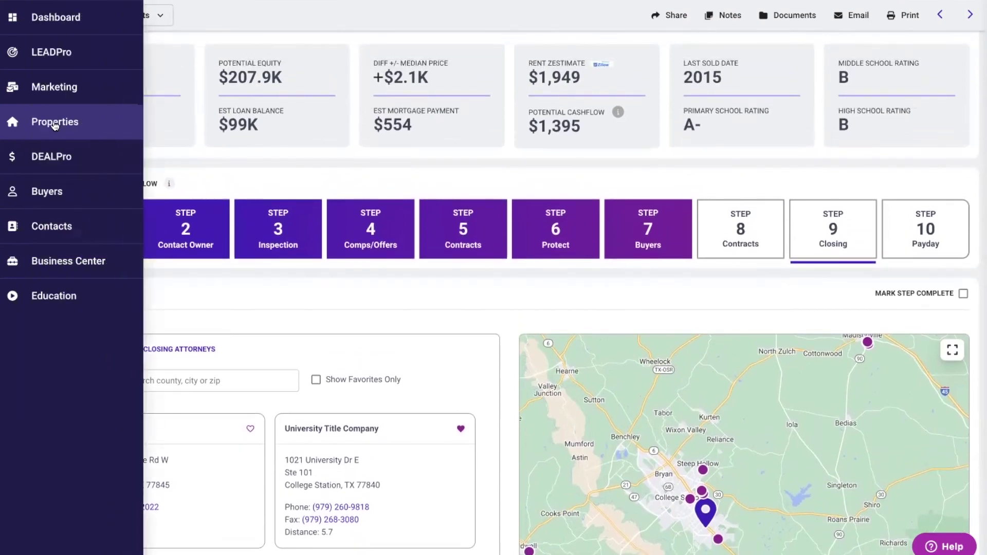
pyautogui.click(55, 124)
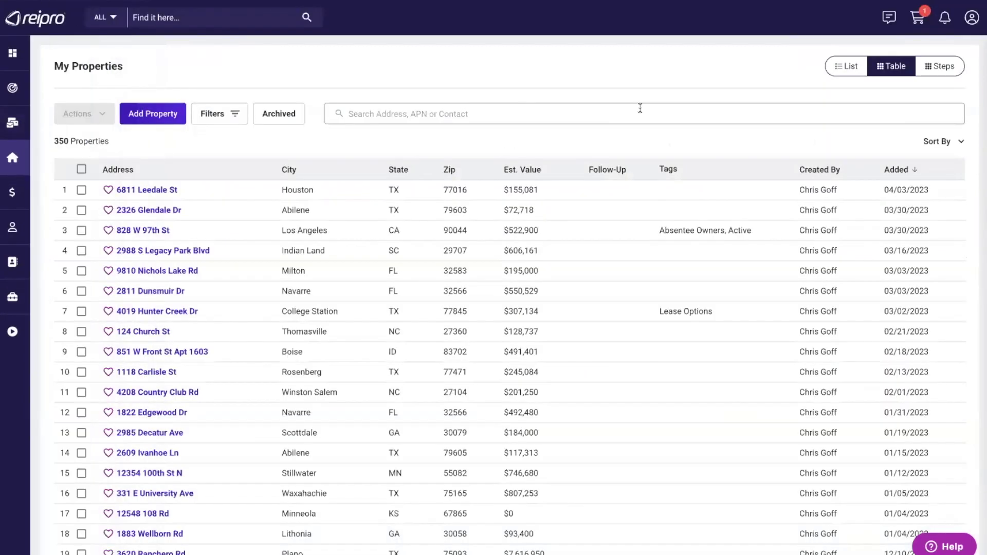
pyautogui.click(935, 65)
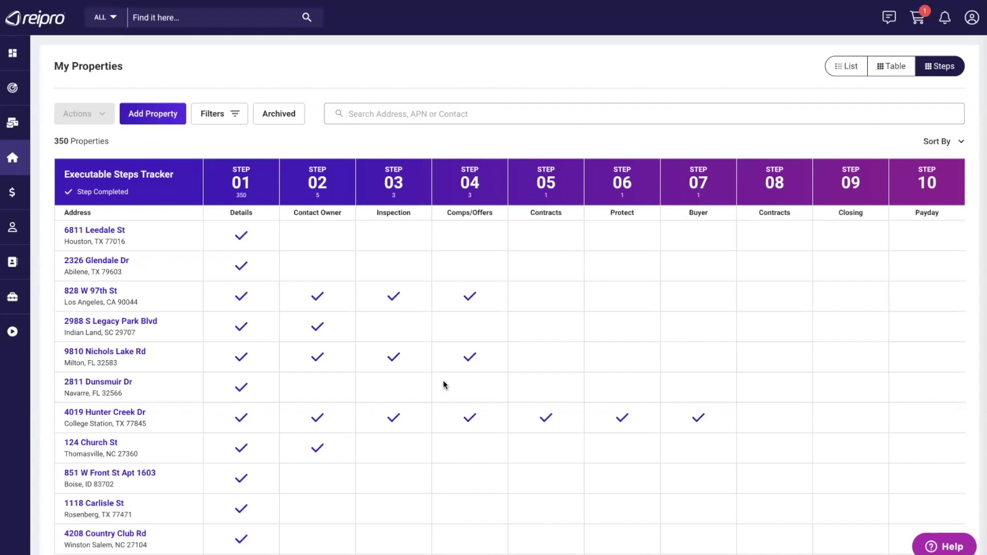
pyautogui.scroll(-1, 443, 381)
pyautogui.scroll(1, 443, 381)
pyautogui.scroll(-2, 443, 382)
pyautogui.scroll(1, 443, 384)
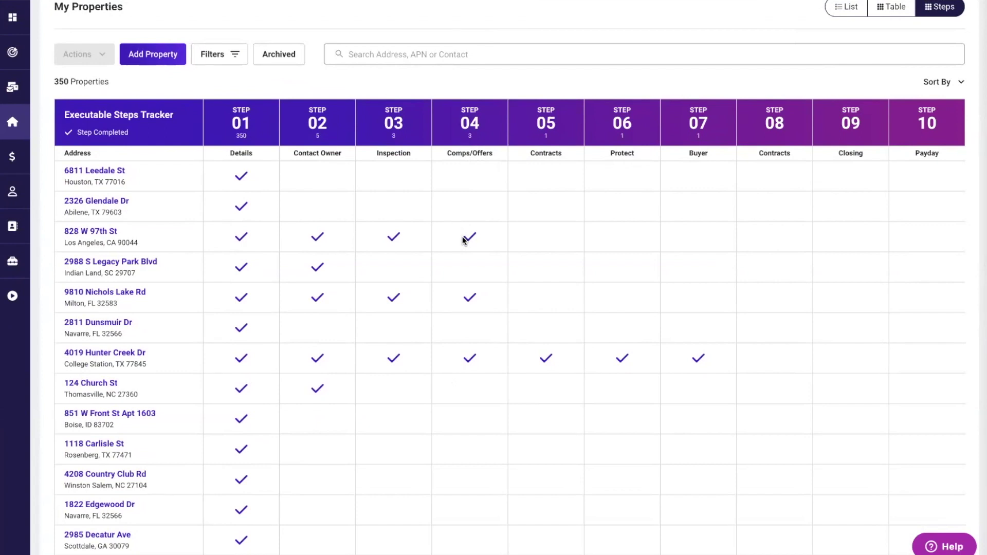
pyautogui.click(223, 55)
pyautogui.scroll(-1, 581, 196)
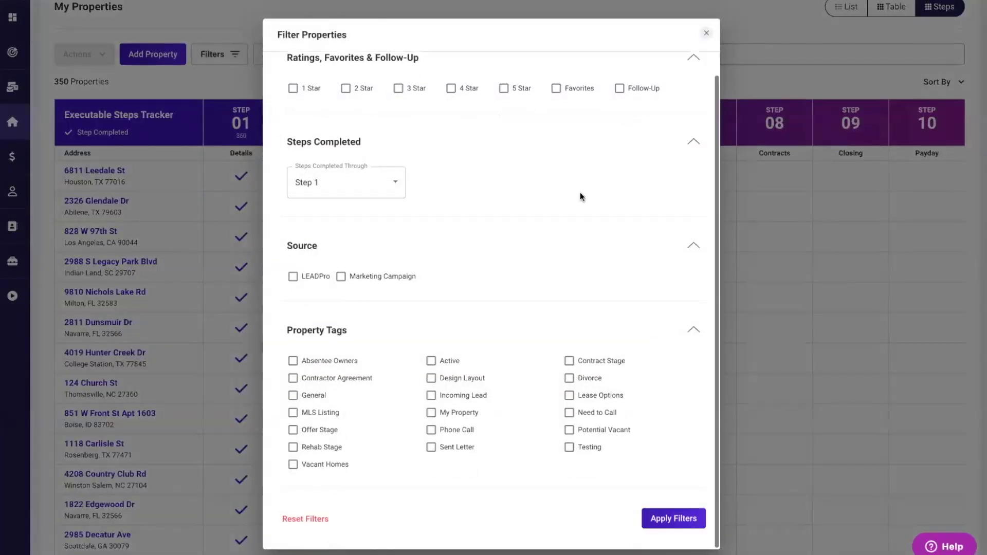
pyautogui.click(706, 33)
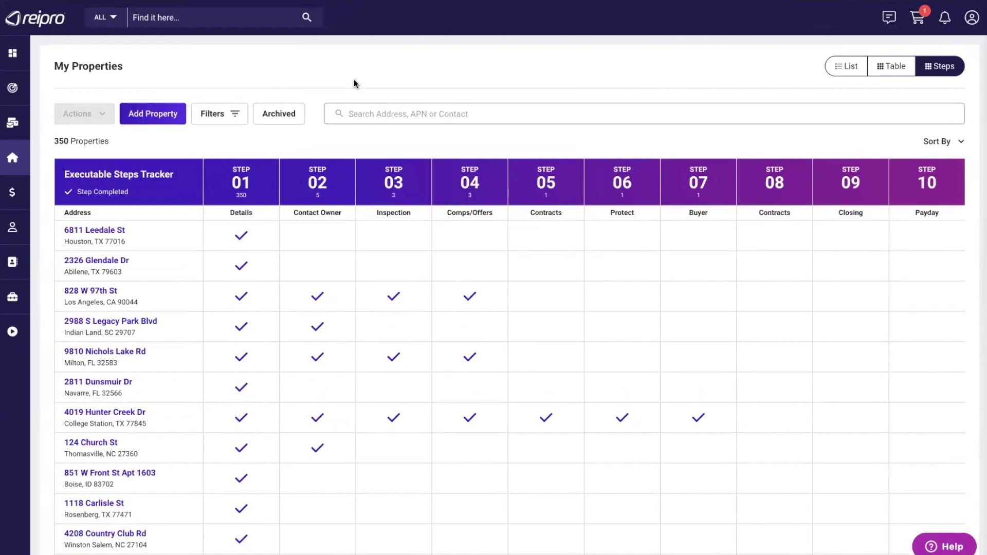
pyautogui.moveTo(66, 238)
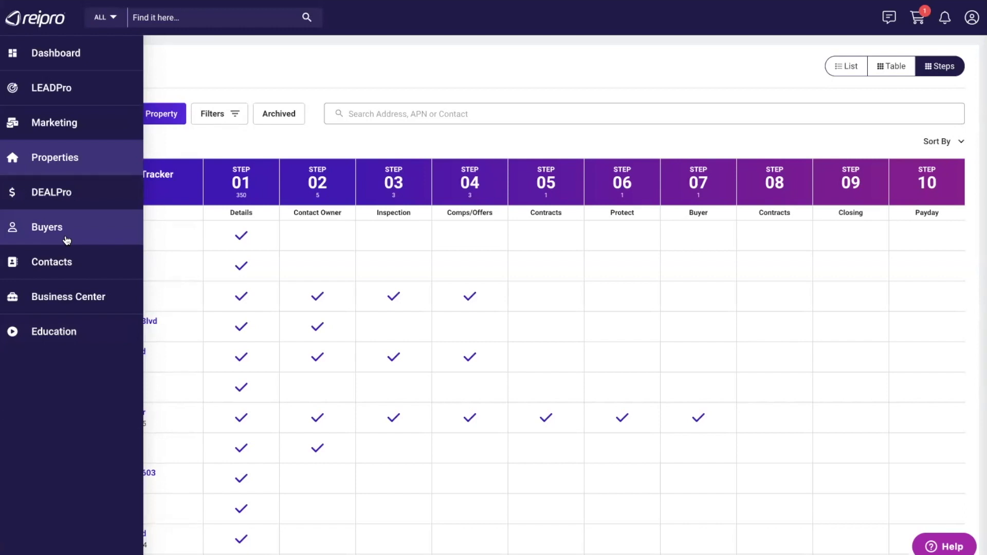
# - Filter the Education videos to Wholesaling and browse the Wholesaling Real Estate Episodes 1–5
pyautogui.click(50, 335)
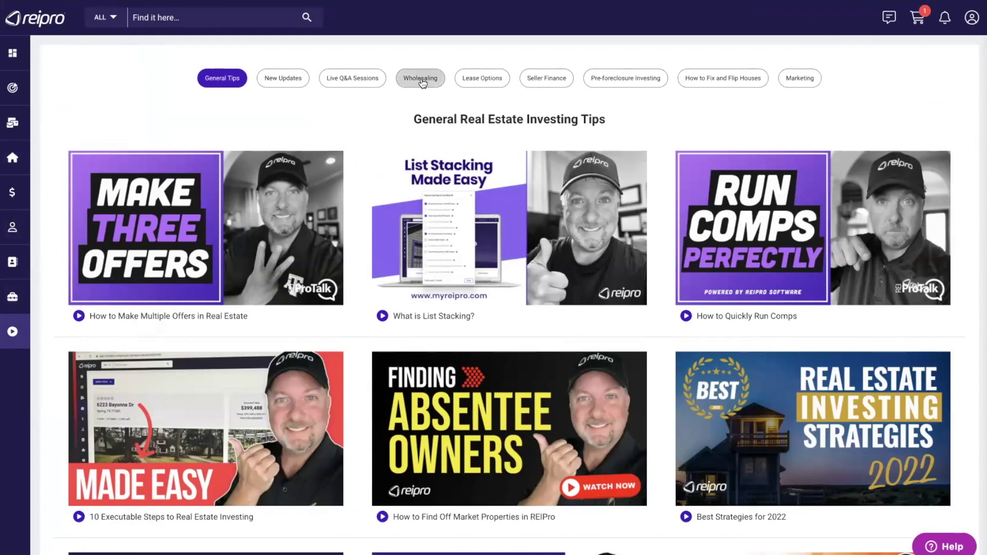
pyautogui.click(407, 82)
pyautogui.scroll(-20, 375, 281)
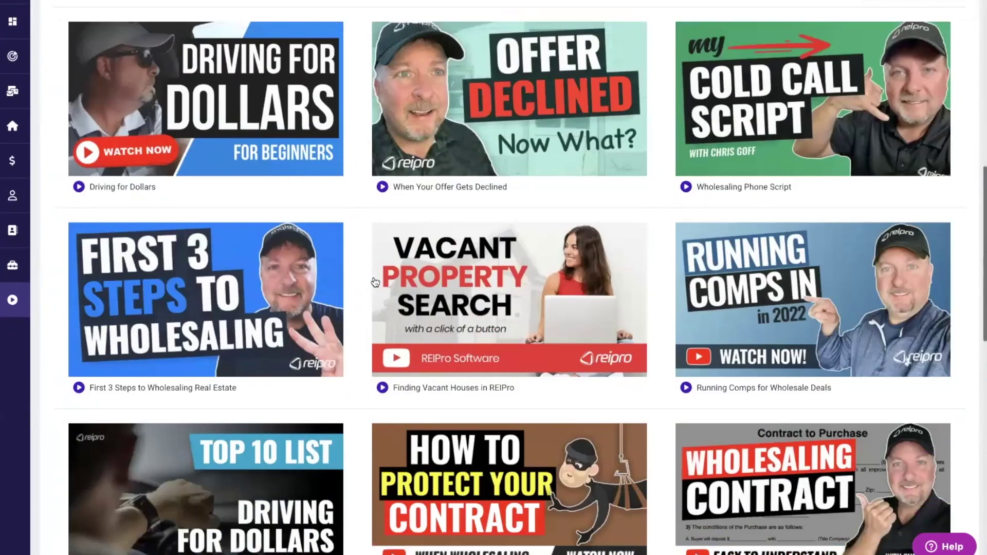
pyautogui.scroll(-3, 375, 281)
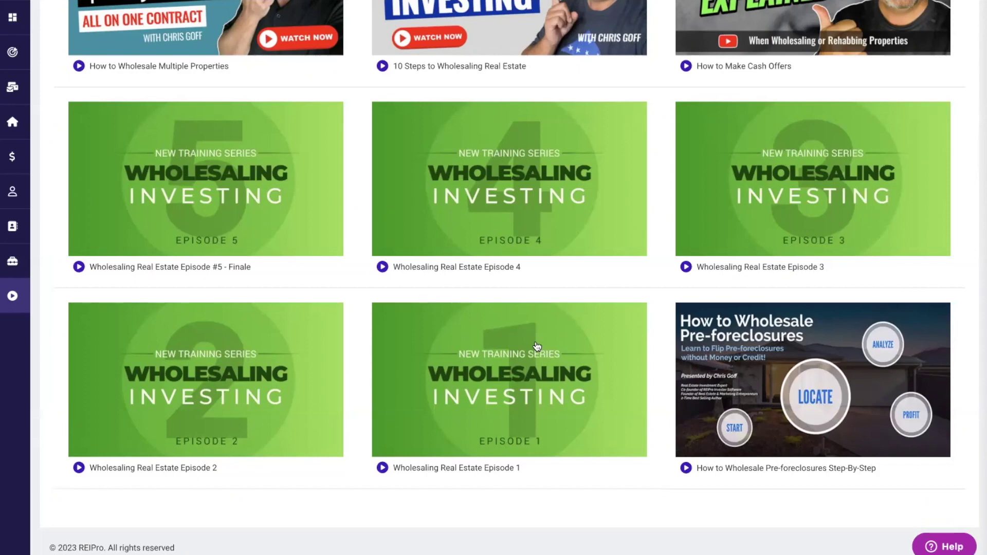
pyautogui.scroll(1, 536, 346)
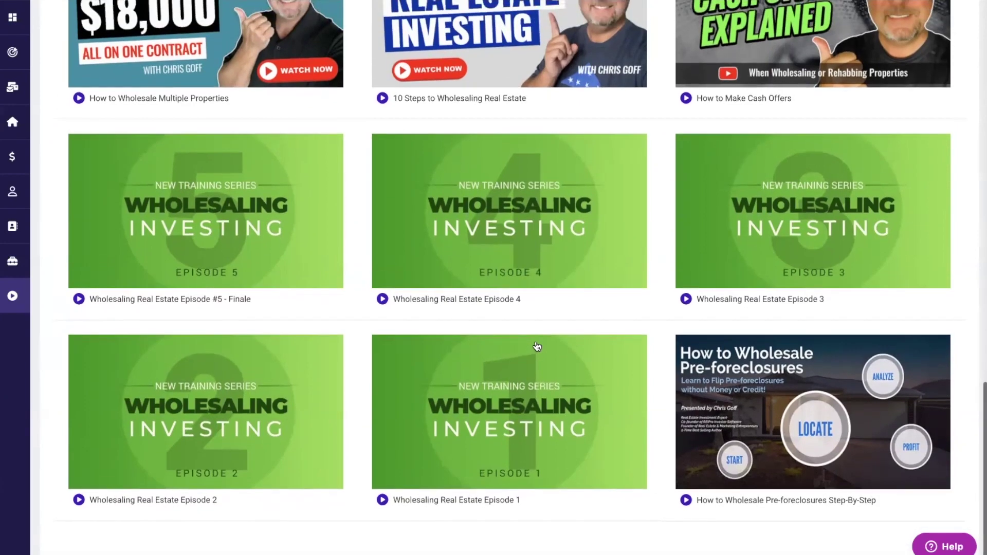